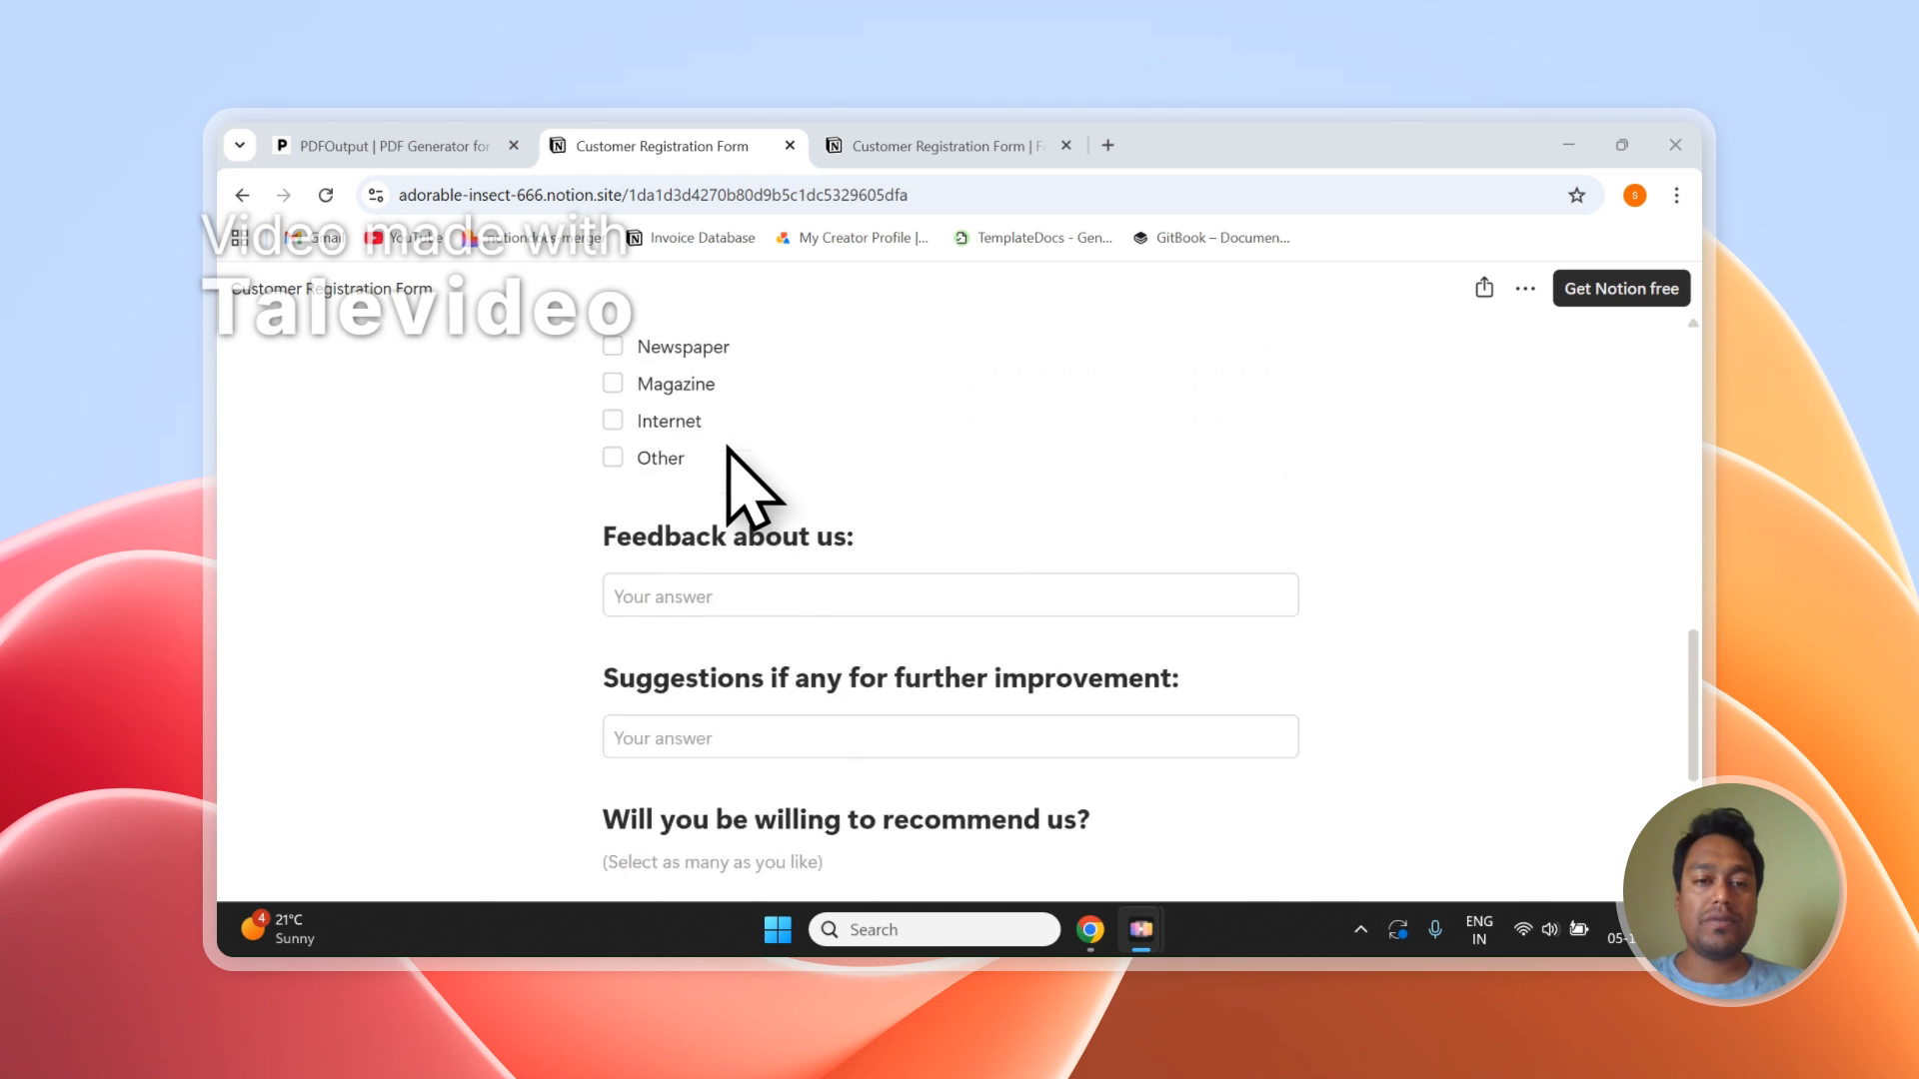
- Review the published Customer Registration Form's questions from First Name through to the recommendation question
scroll(728, 451, up, 10)
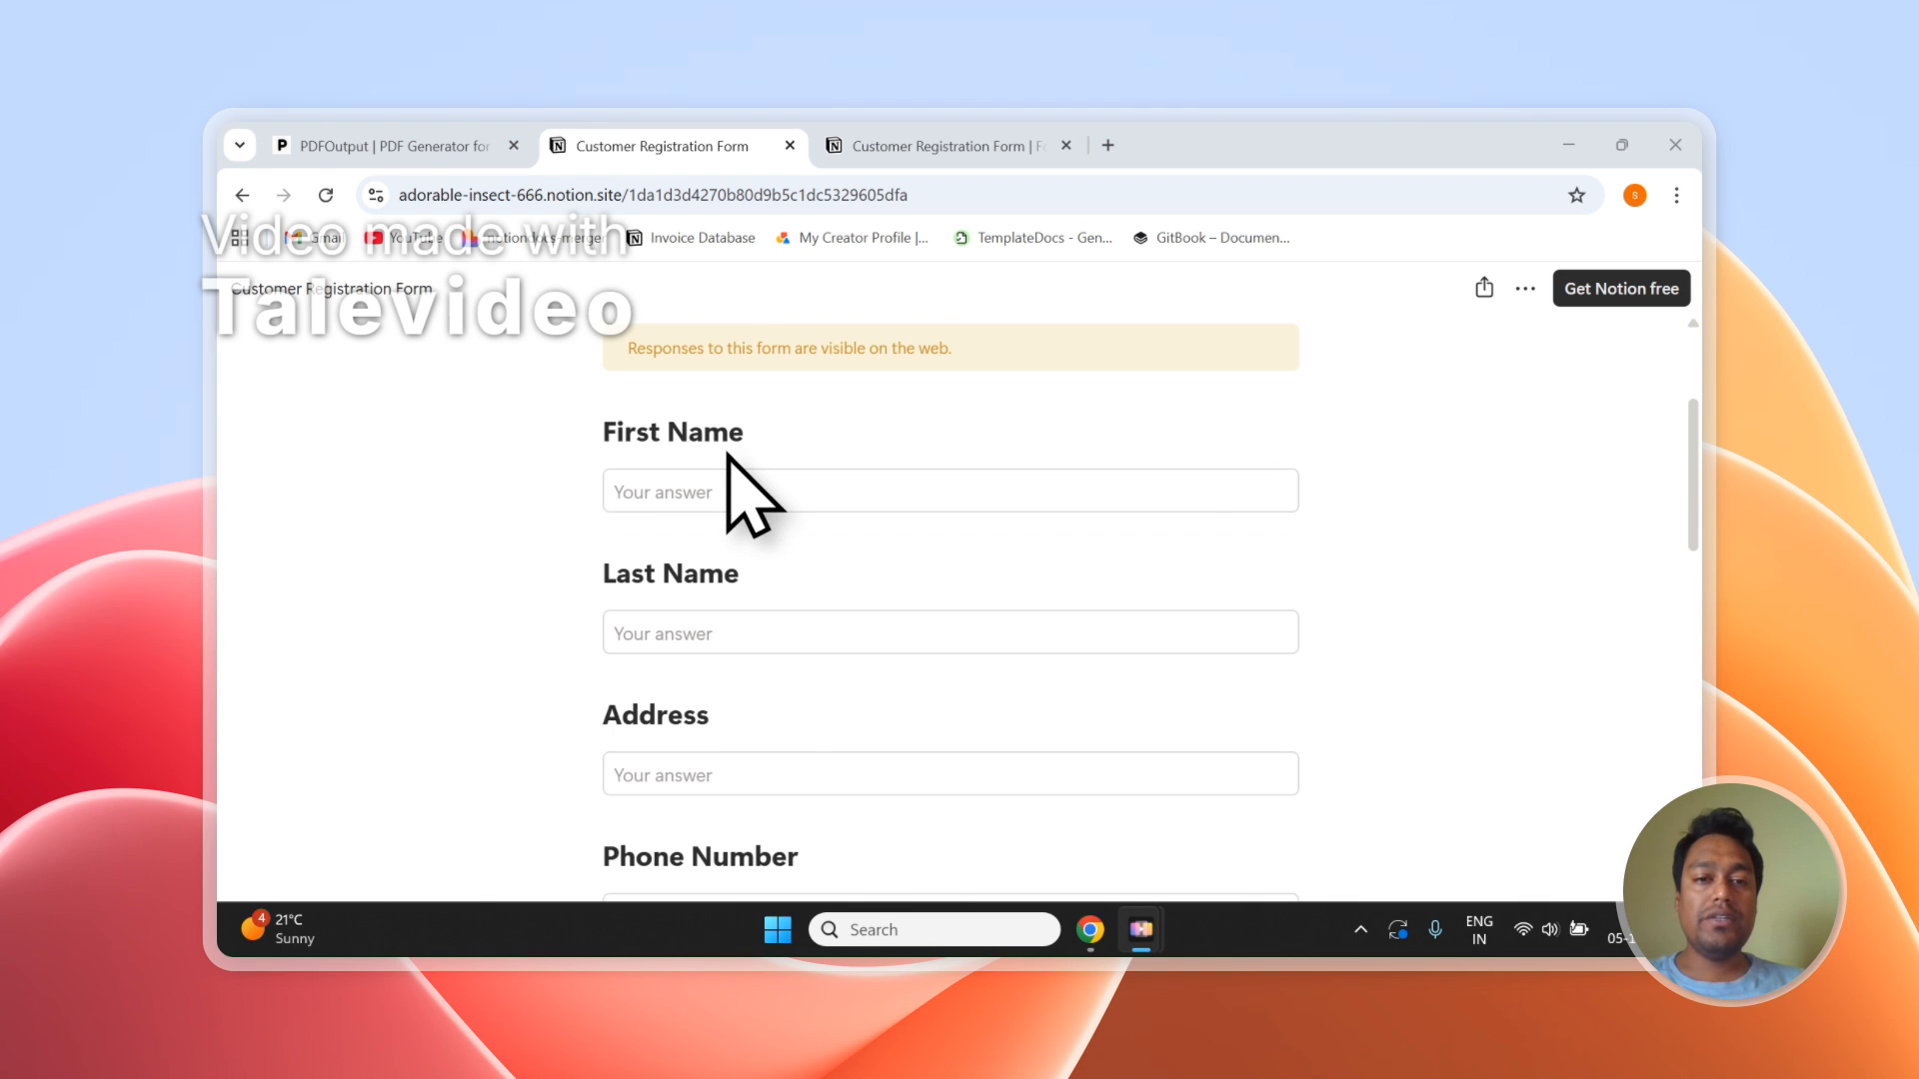
scroll(727, 469, down, 10)
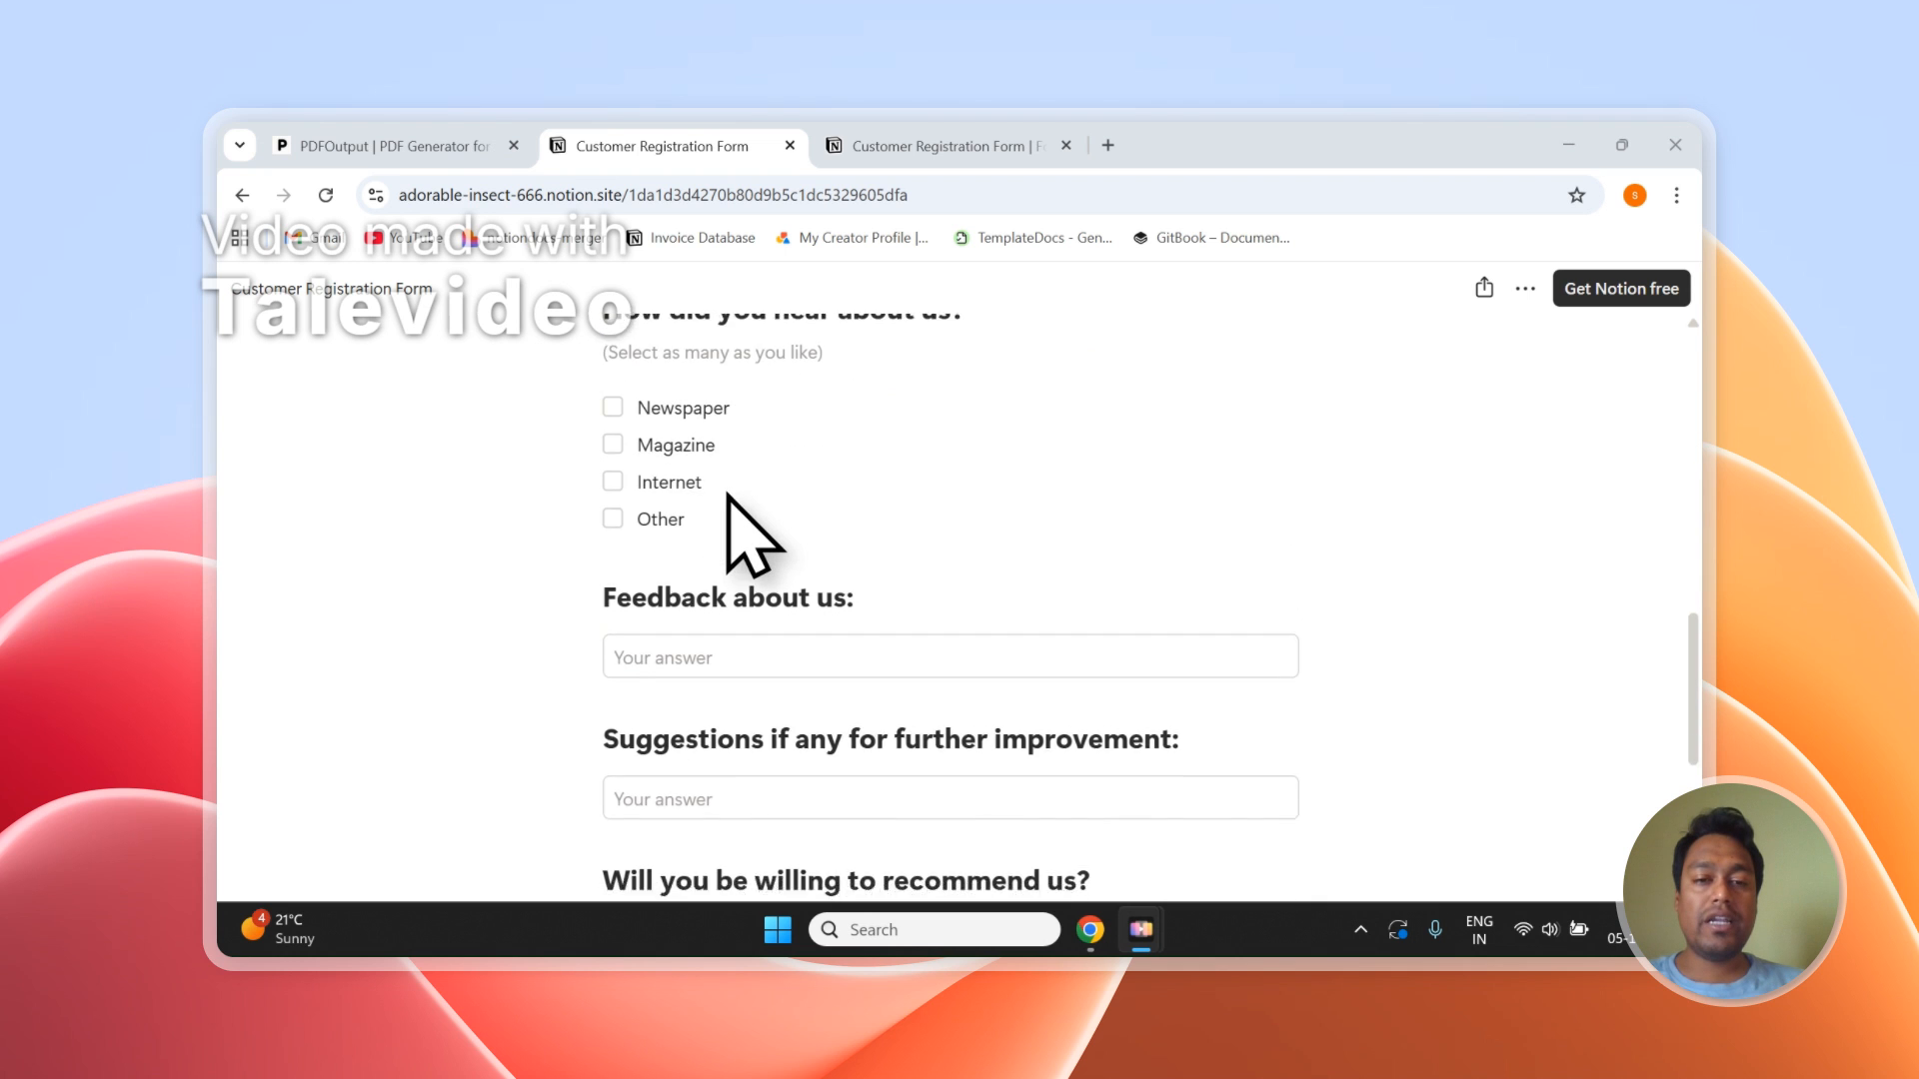
scroll(727, 496, down, 2)
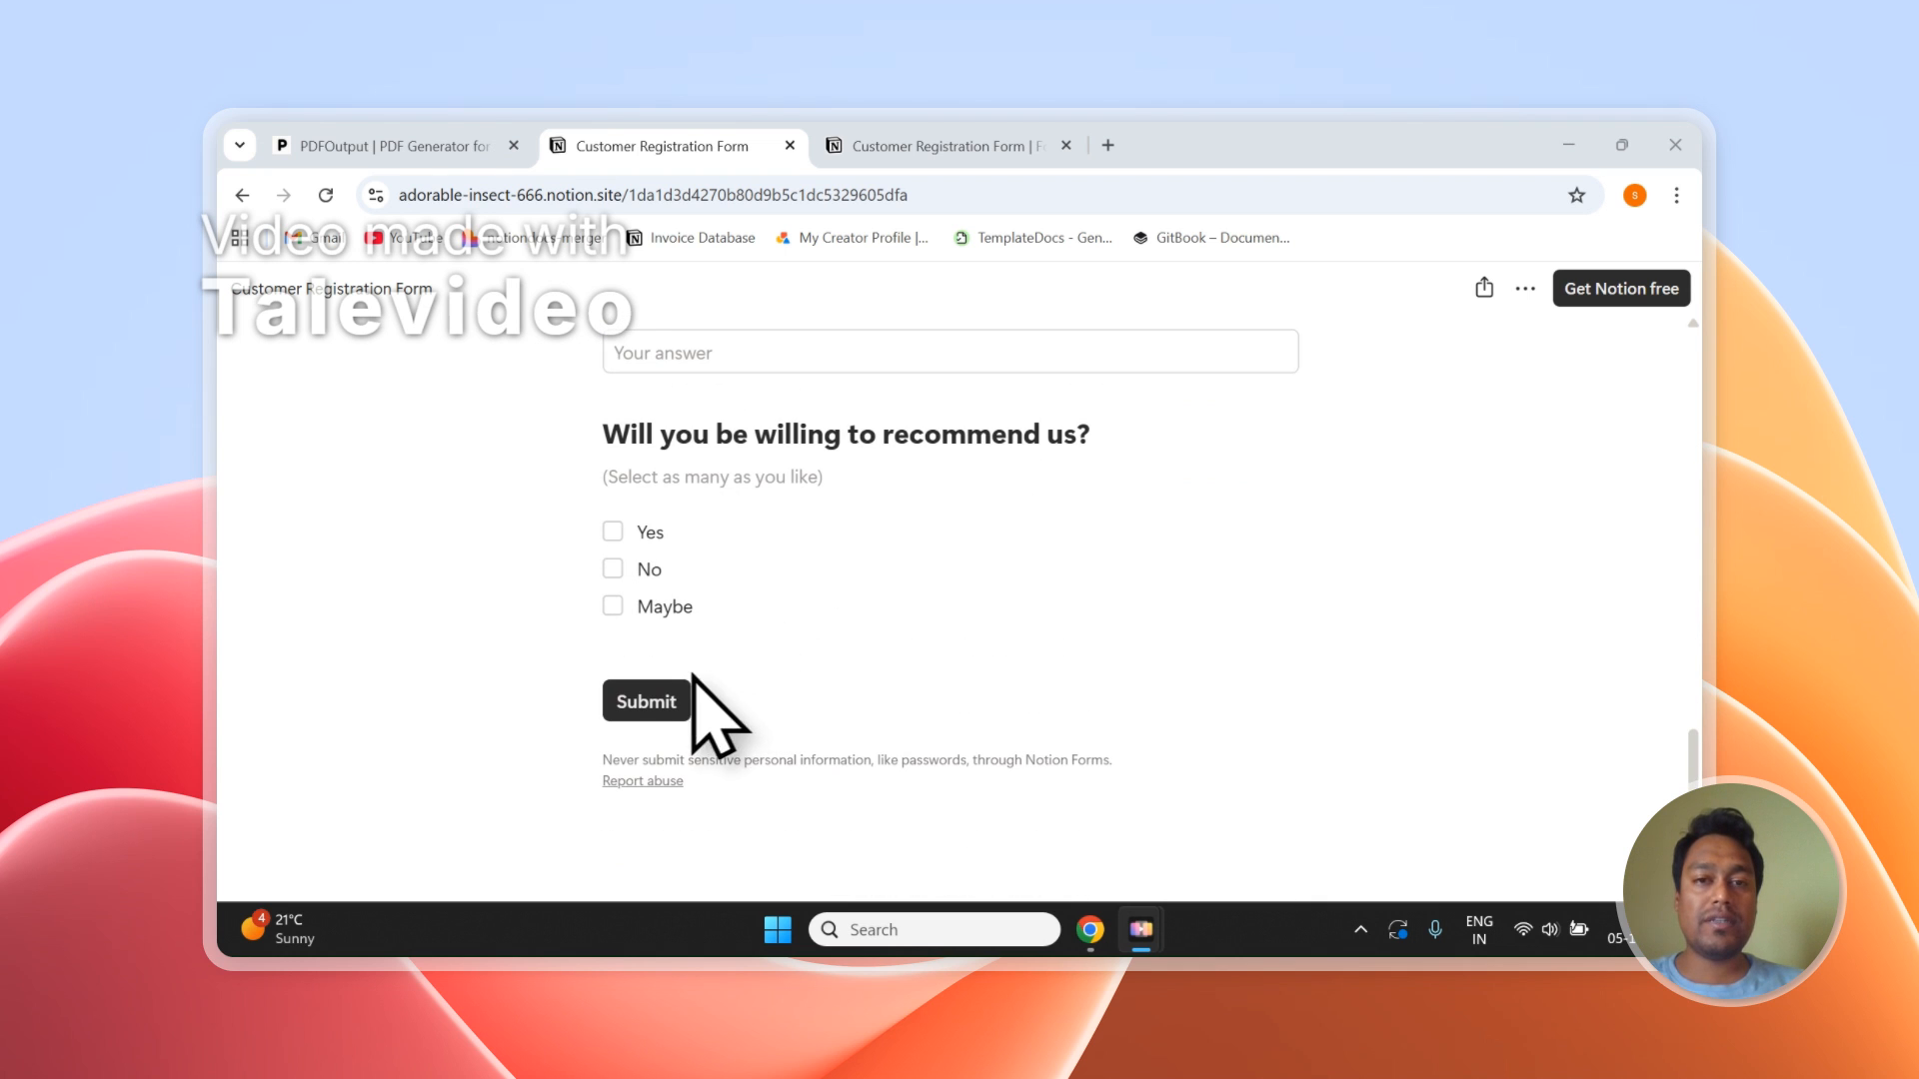
- Switch to the form's Notion database and look over the submitted records in the Responses view
click(940, 146)
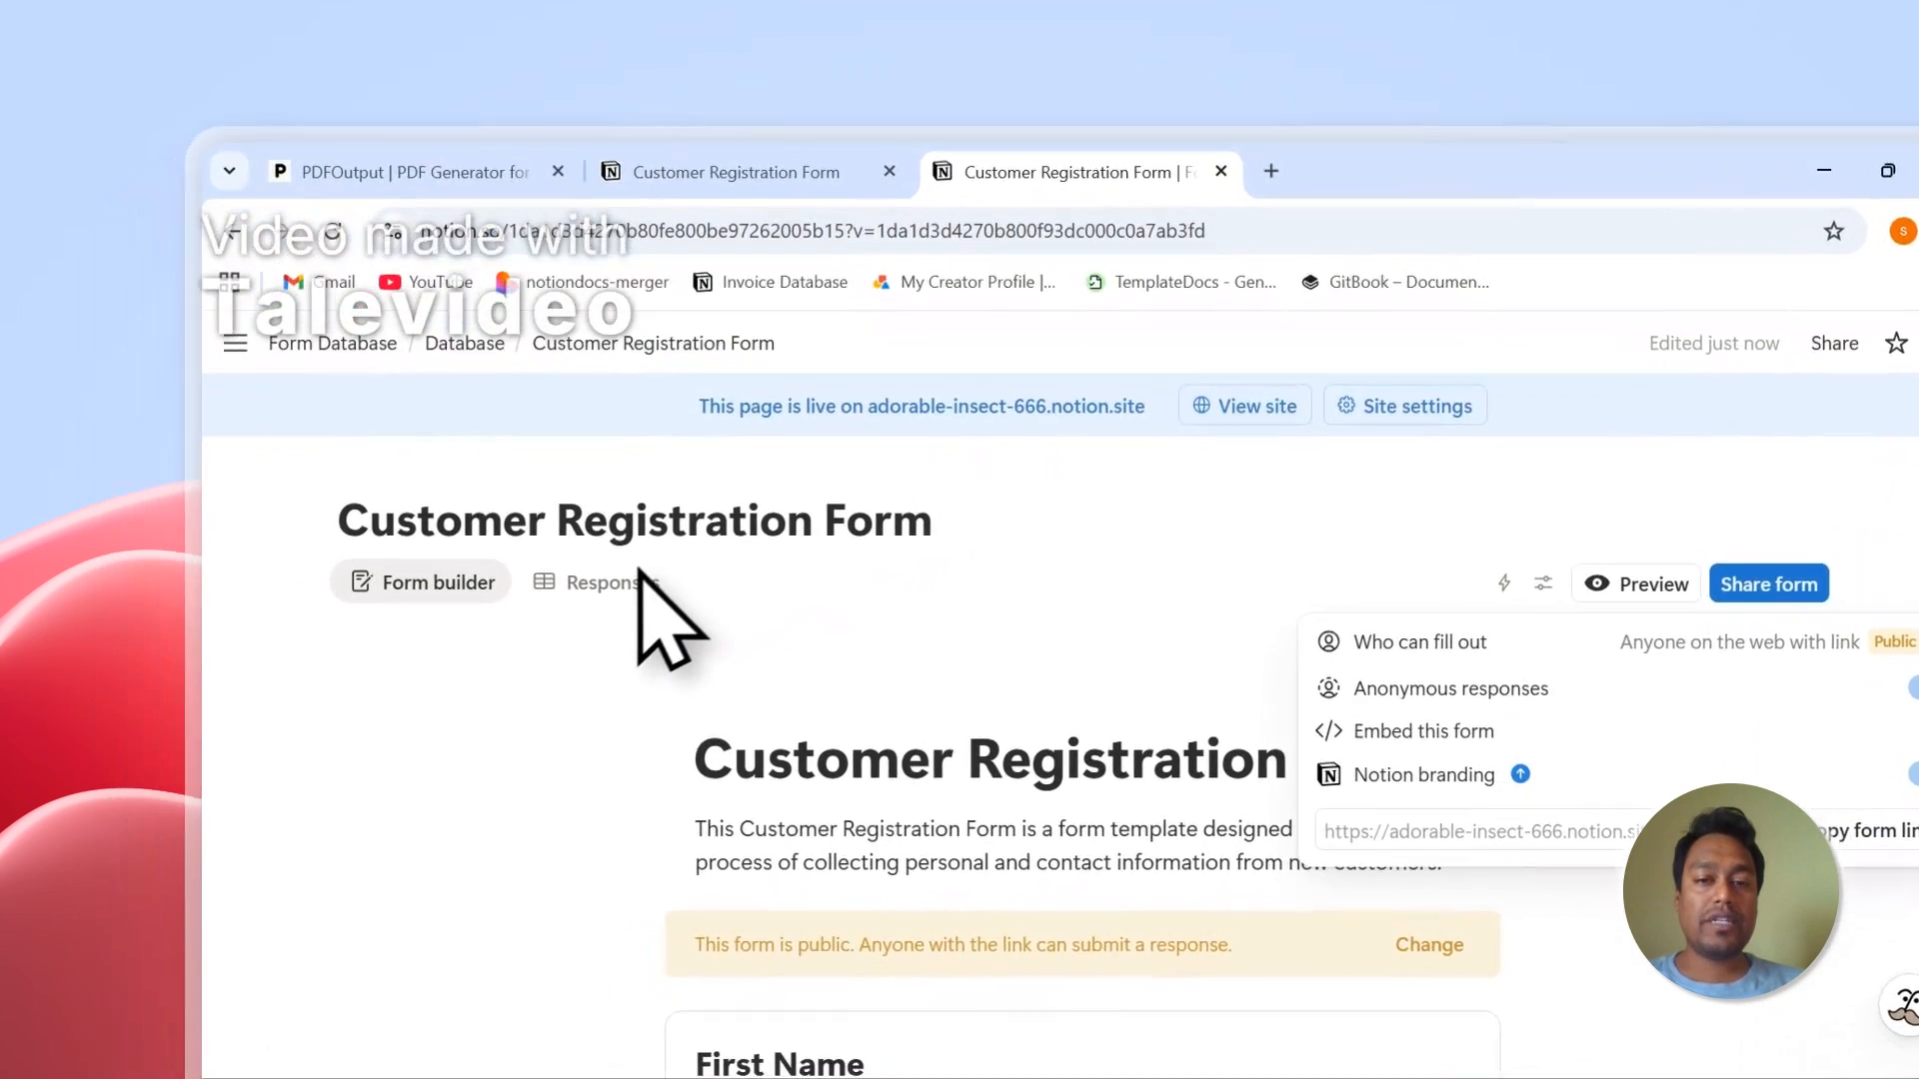
click(520, 653)
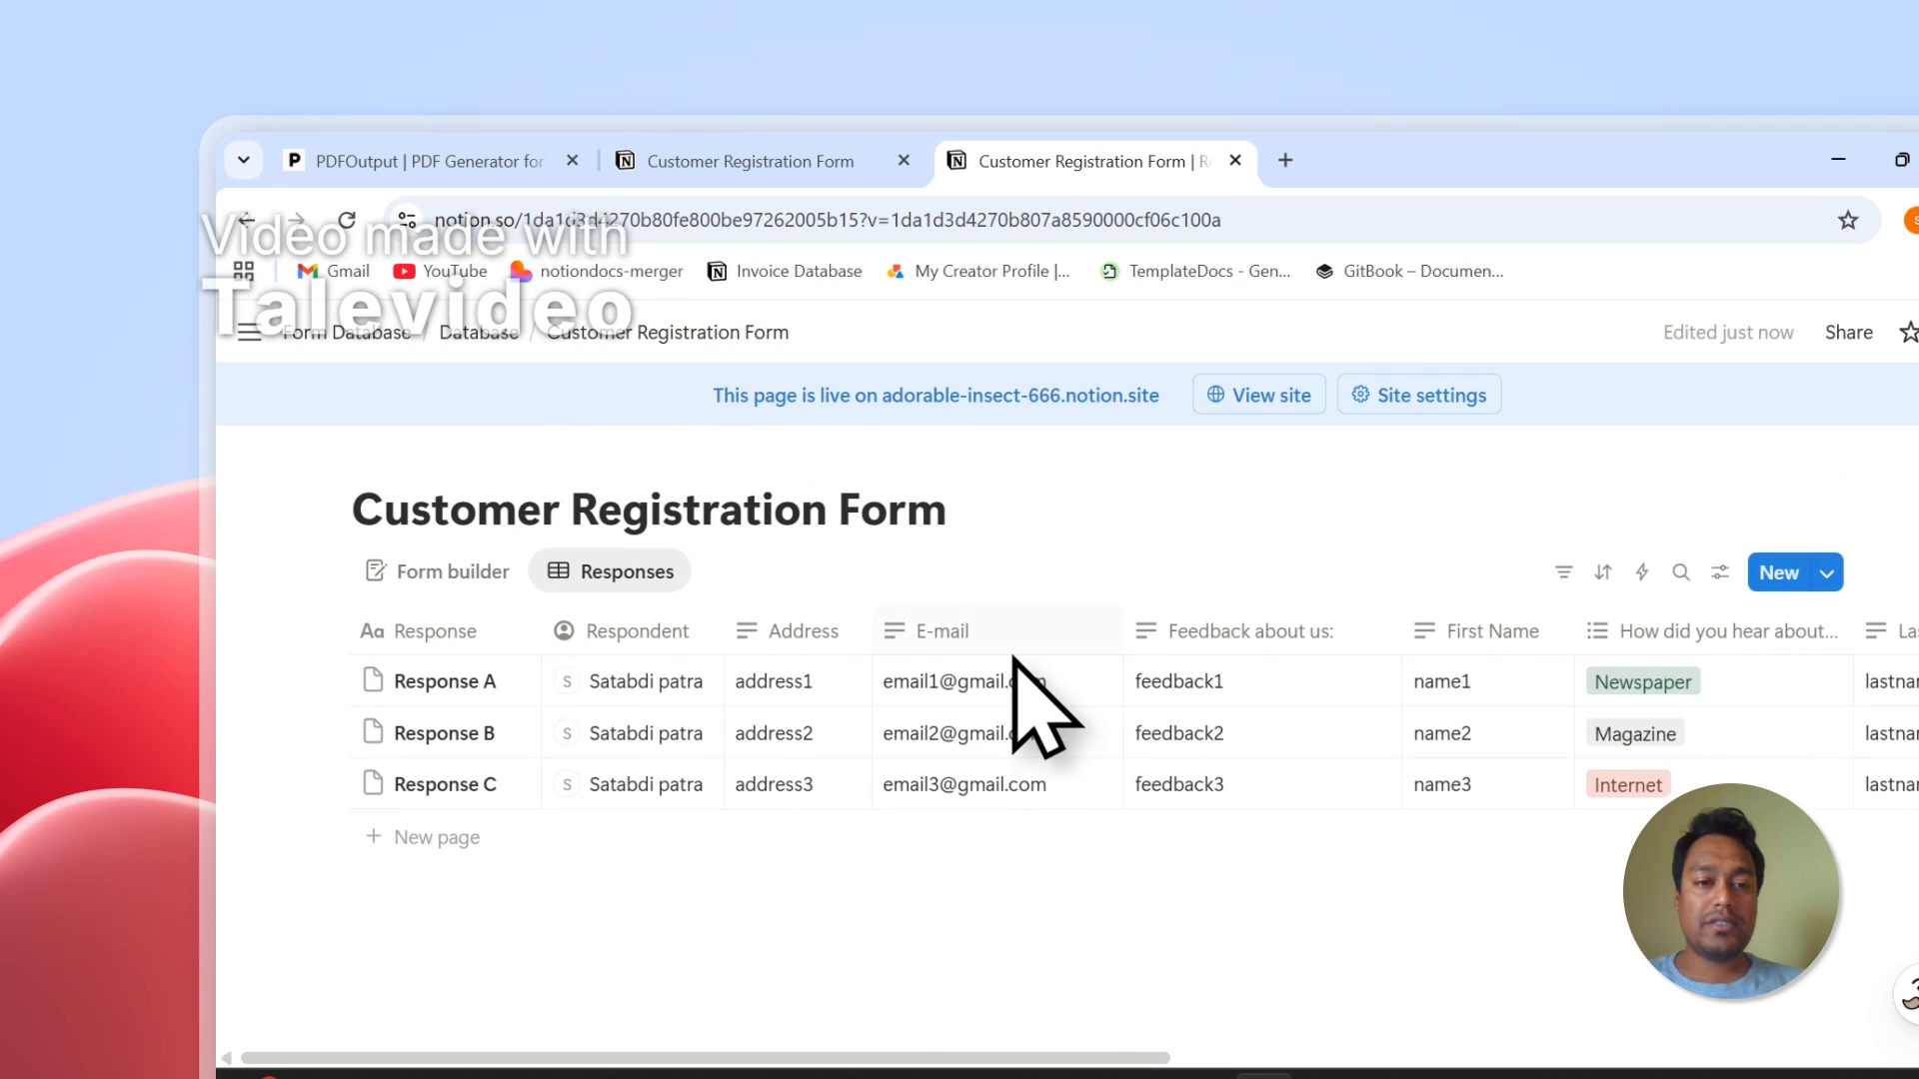
click(325, 682)
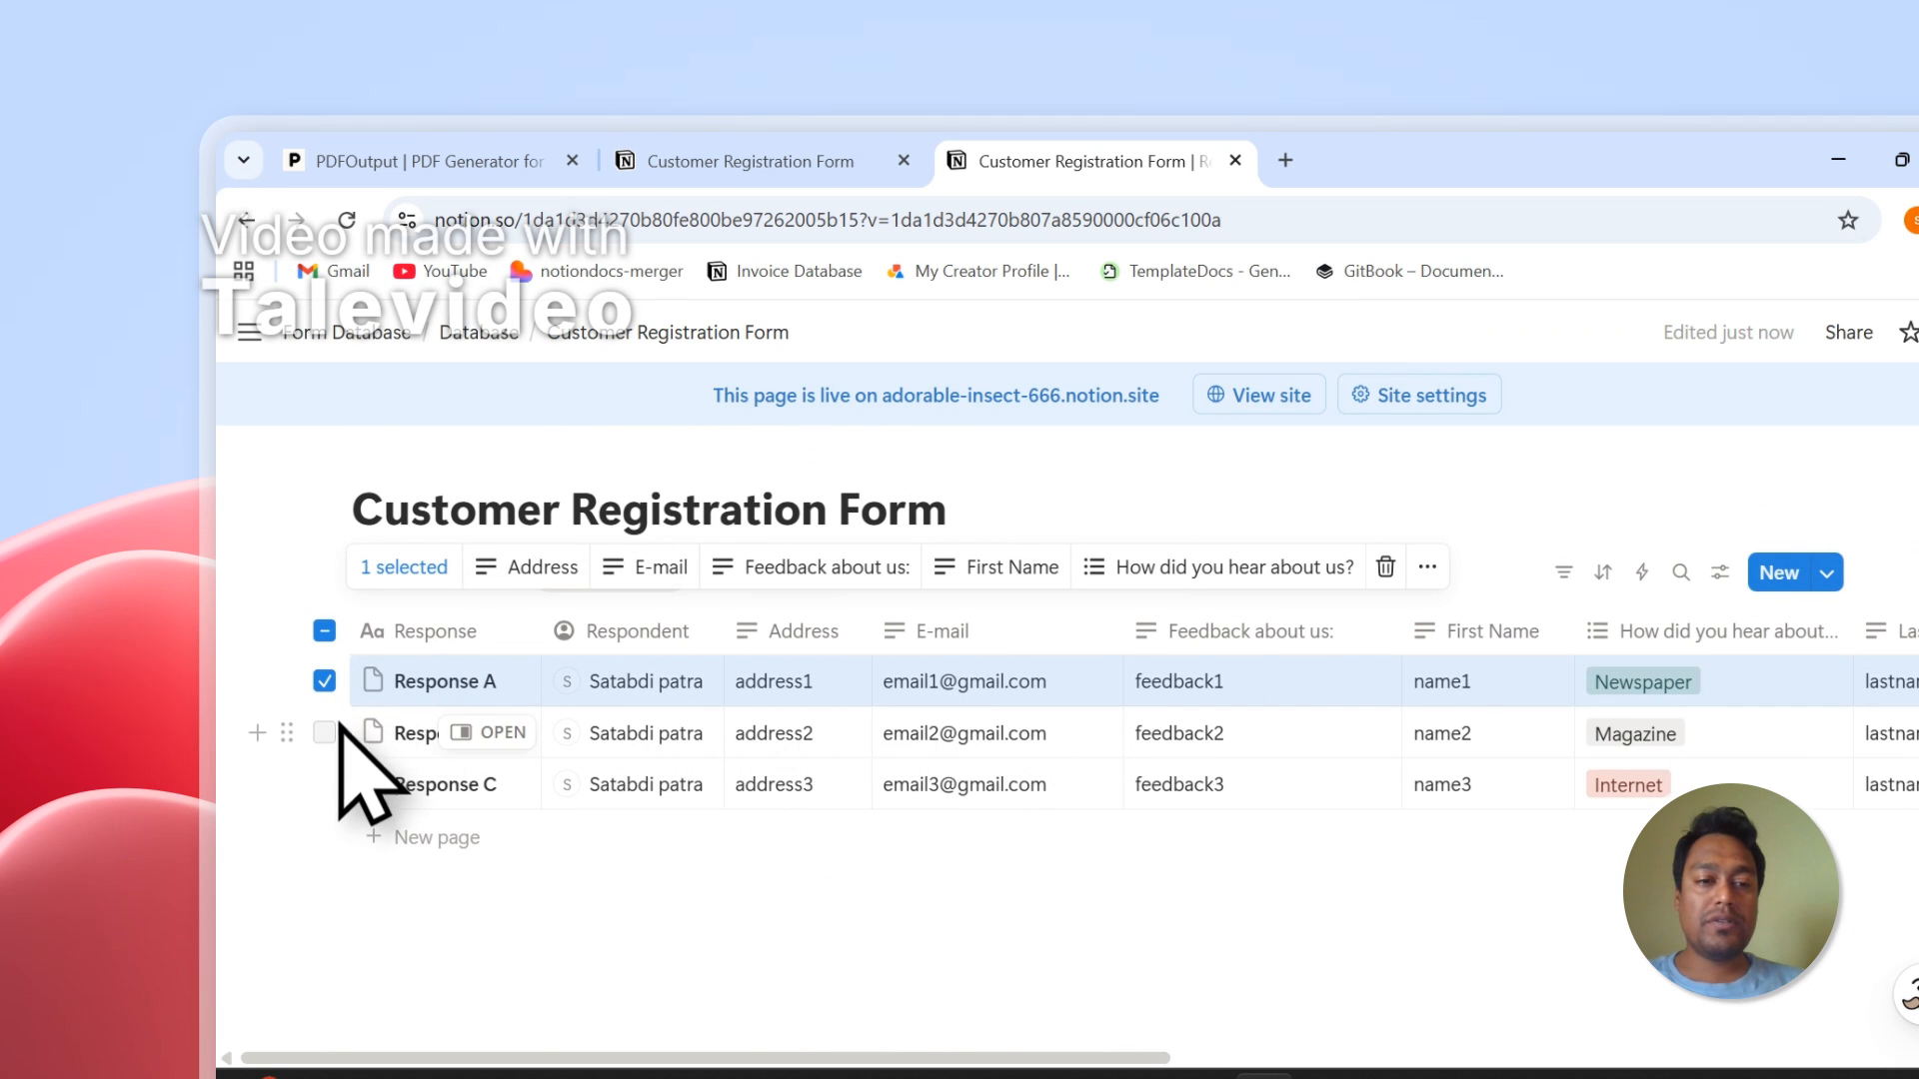
click(325, 733)
click(465, 960)
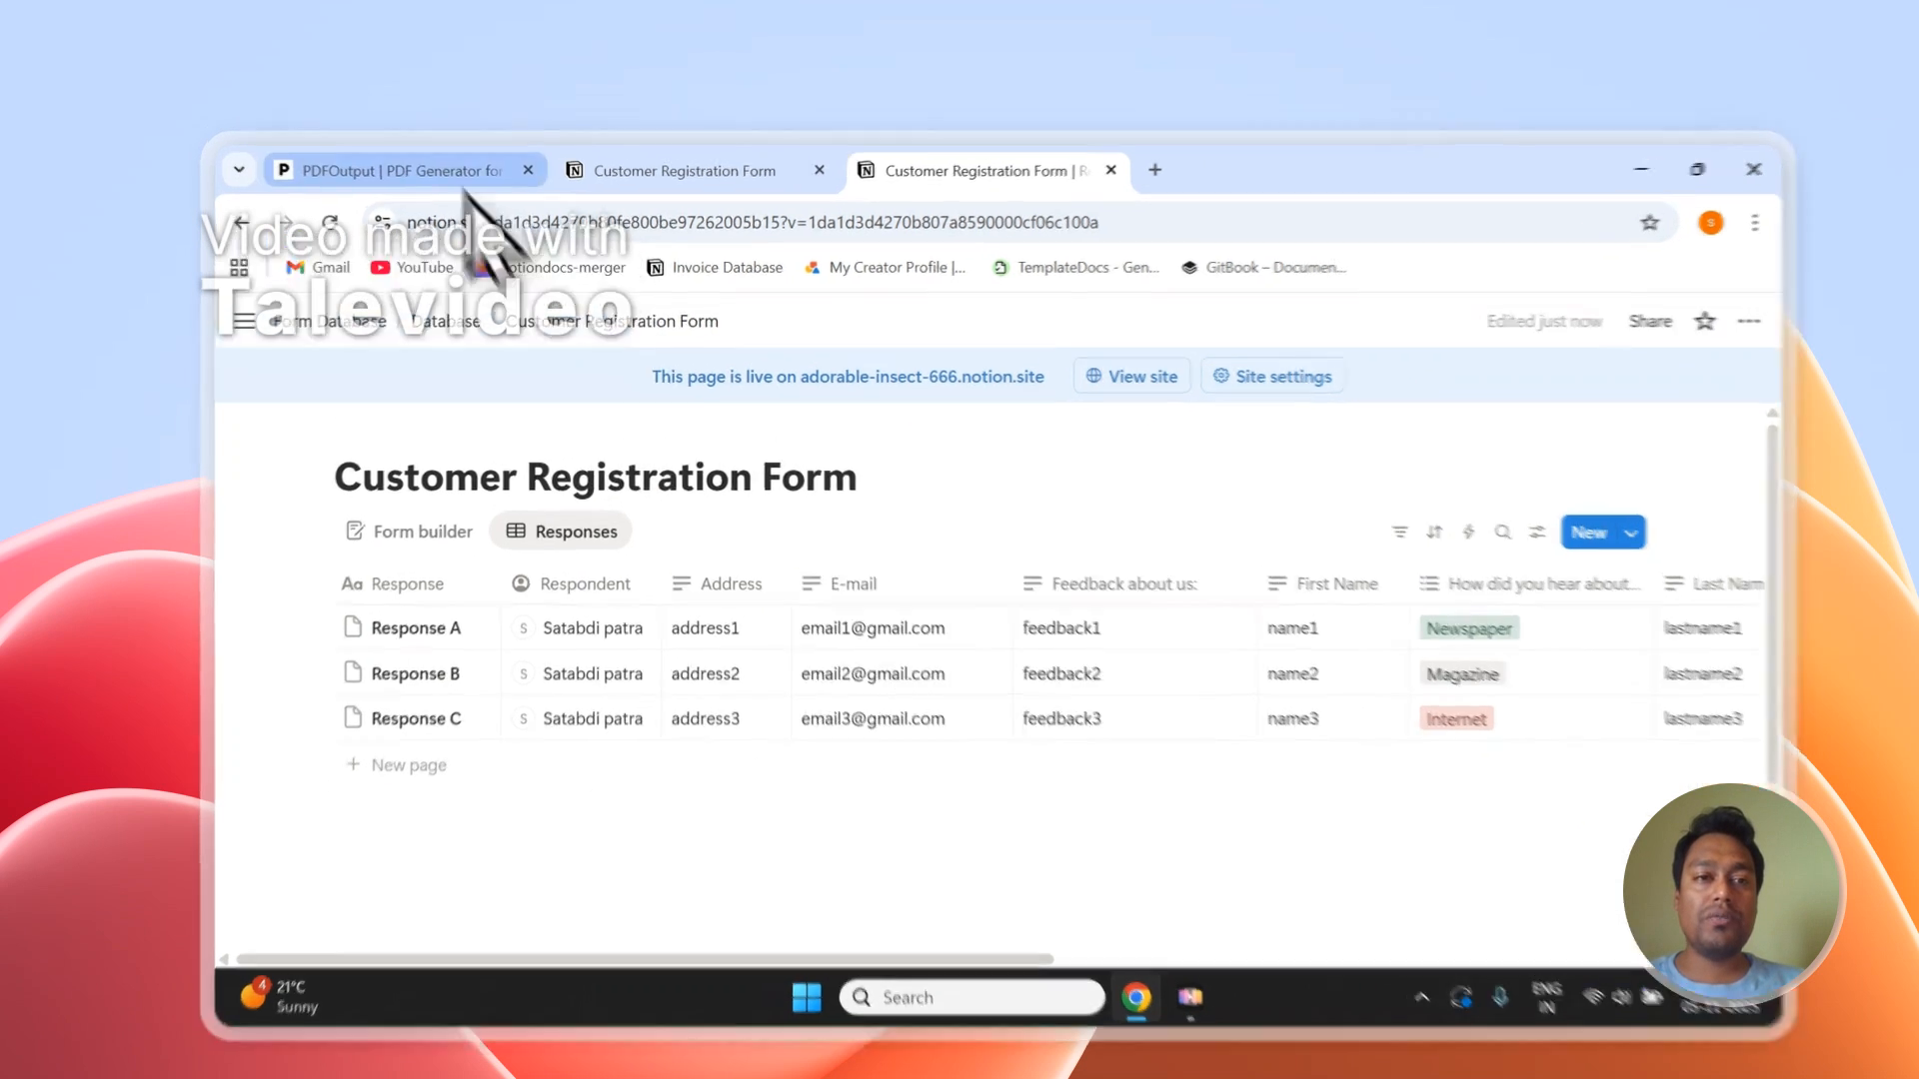
- View the PDFOutput home page, the published registration form and its Notion responses database in turn
click(395, 146)
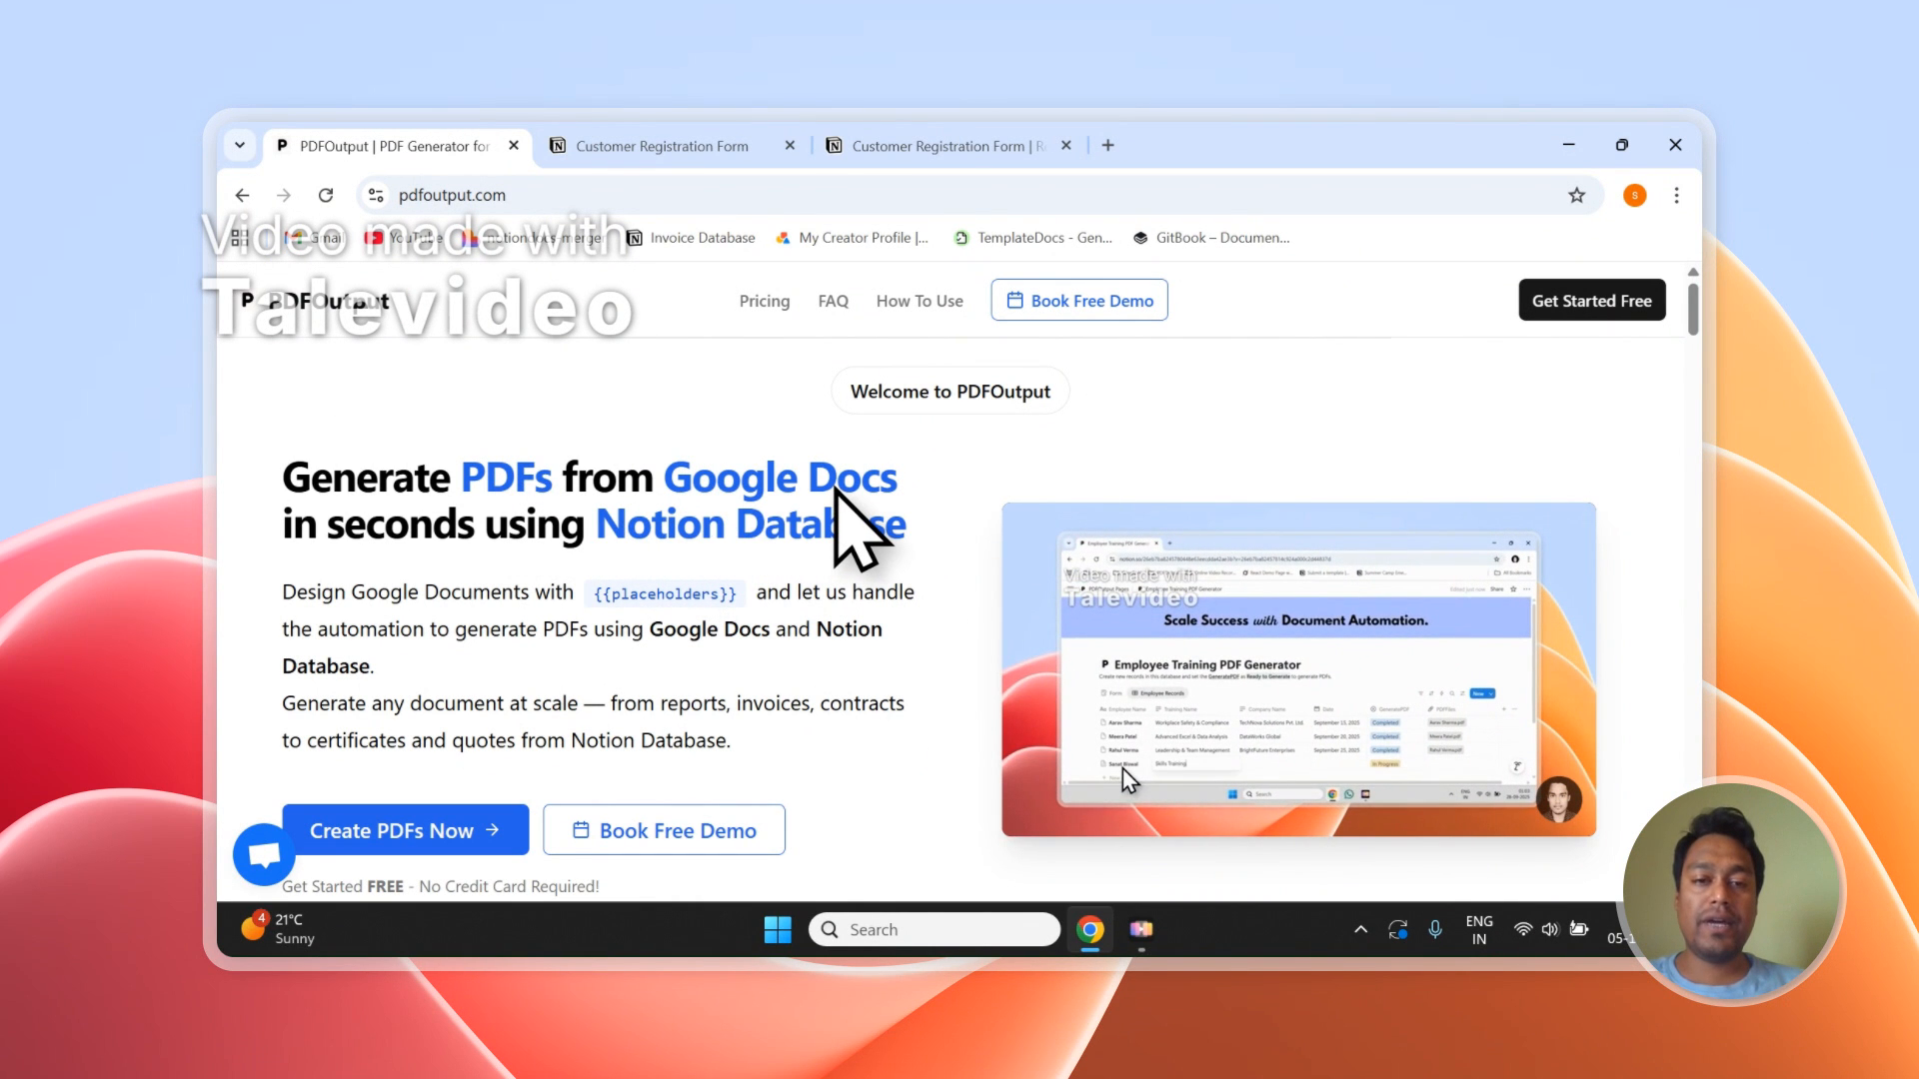
click(720, 145)
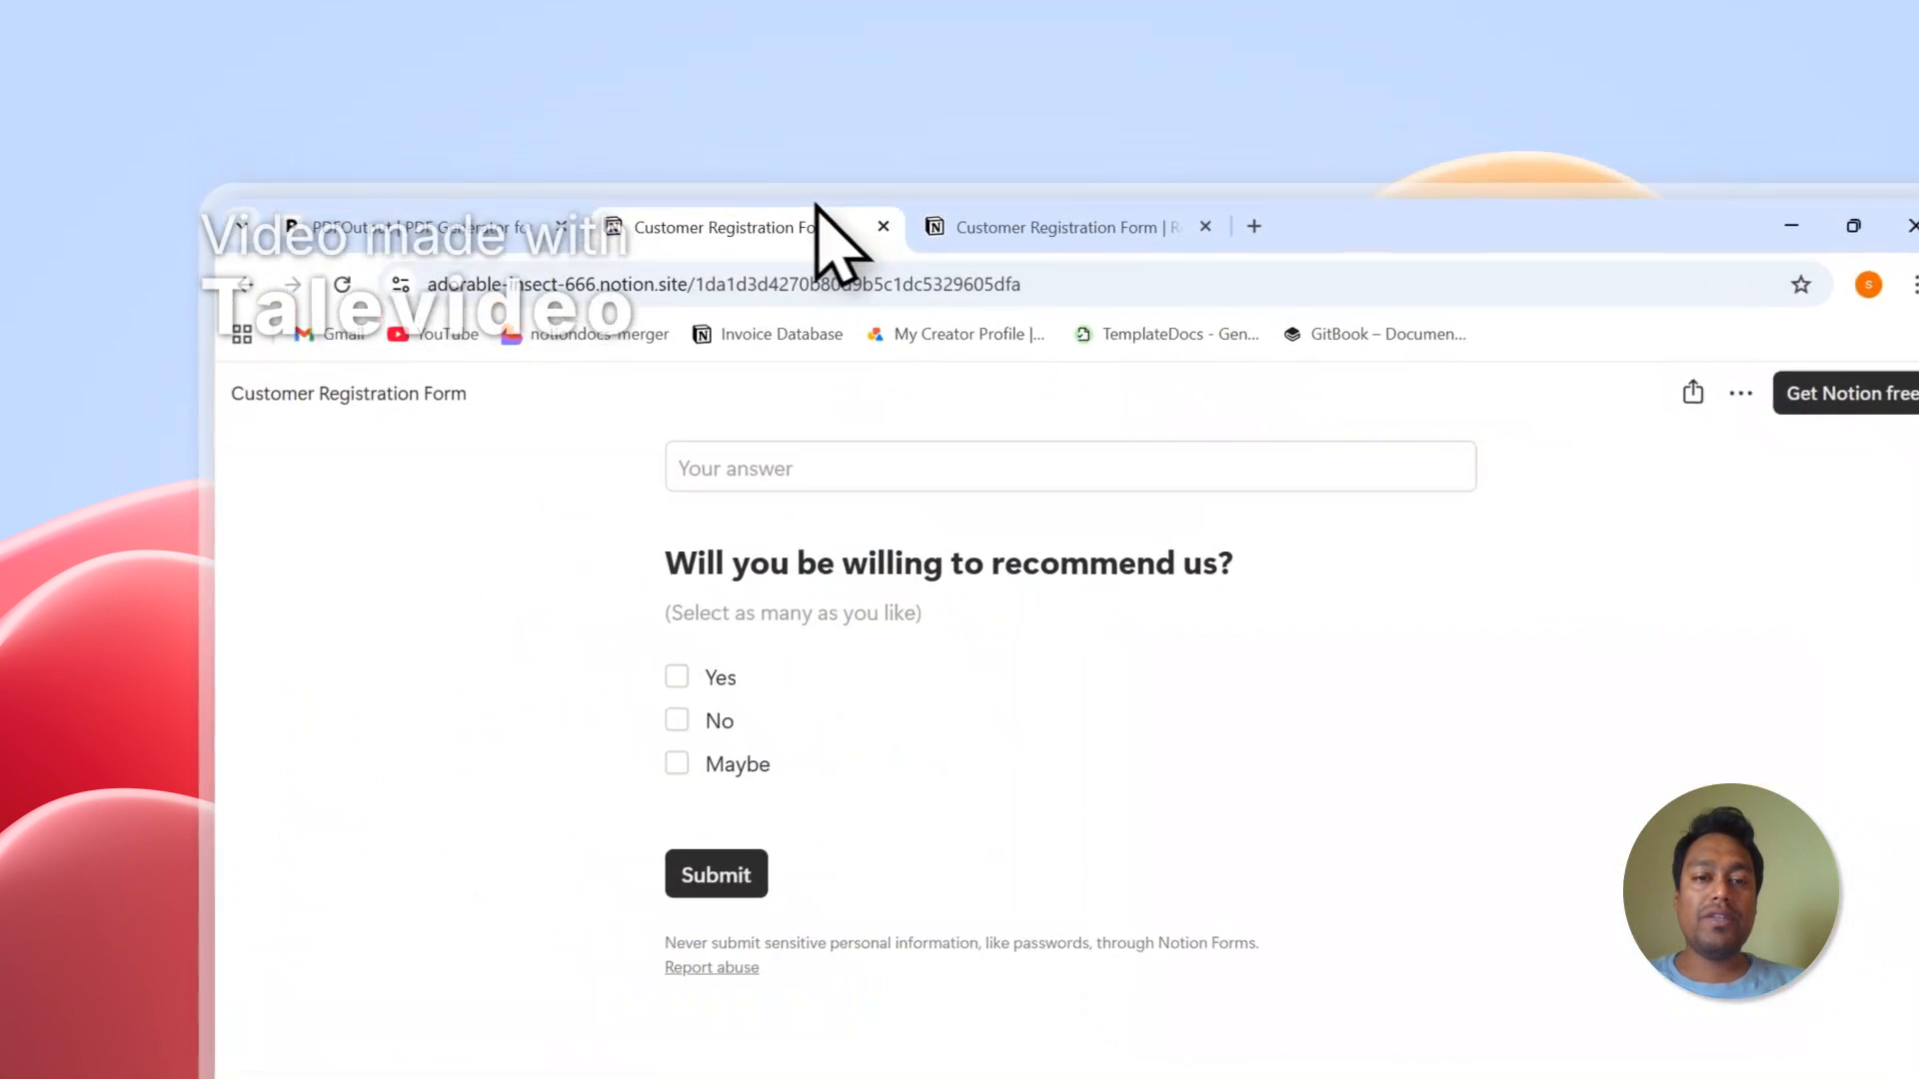
click(1050, 227)
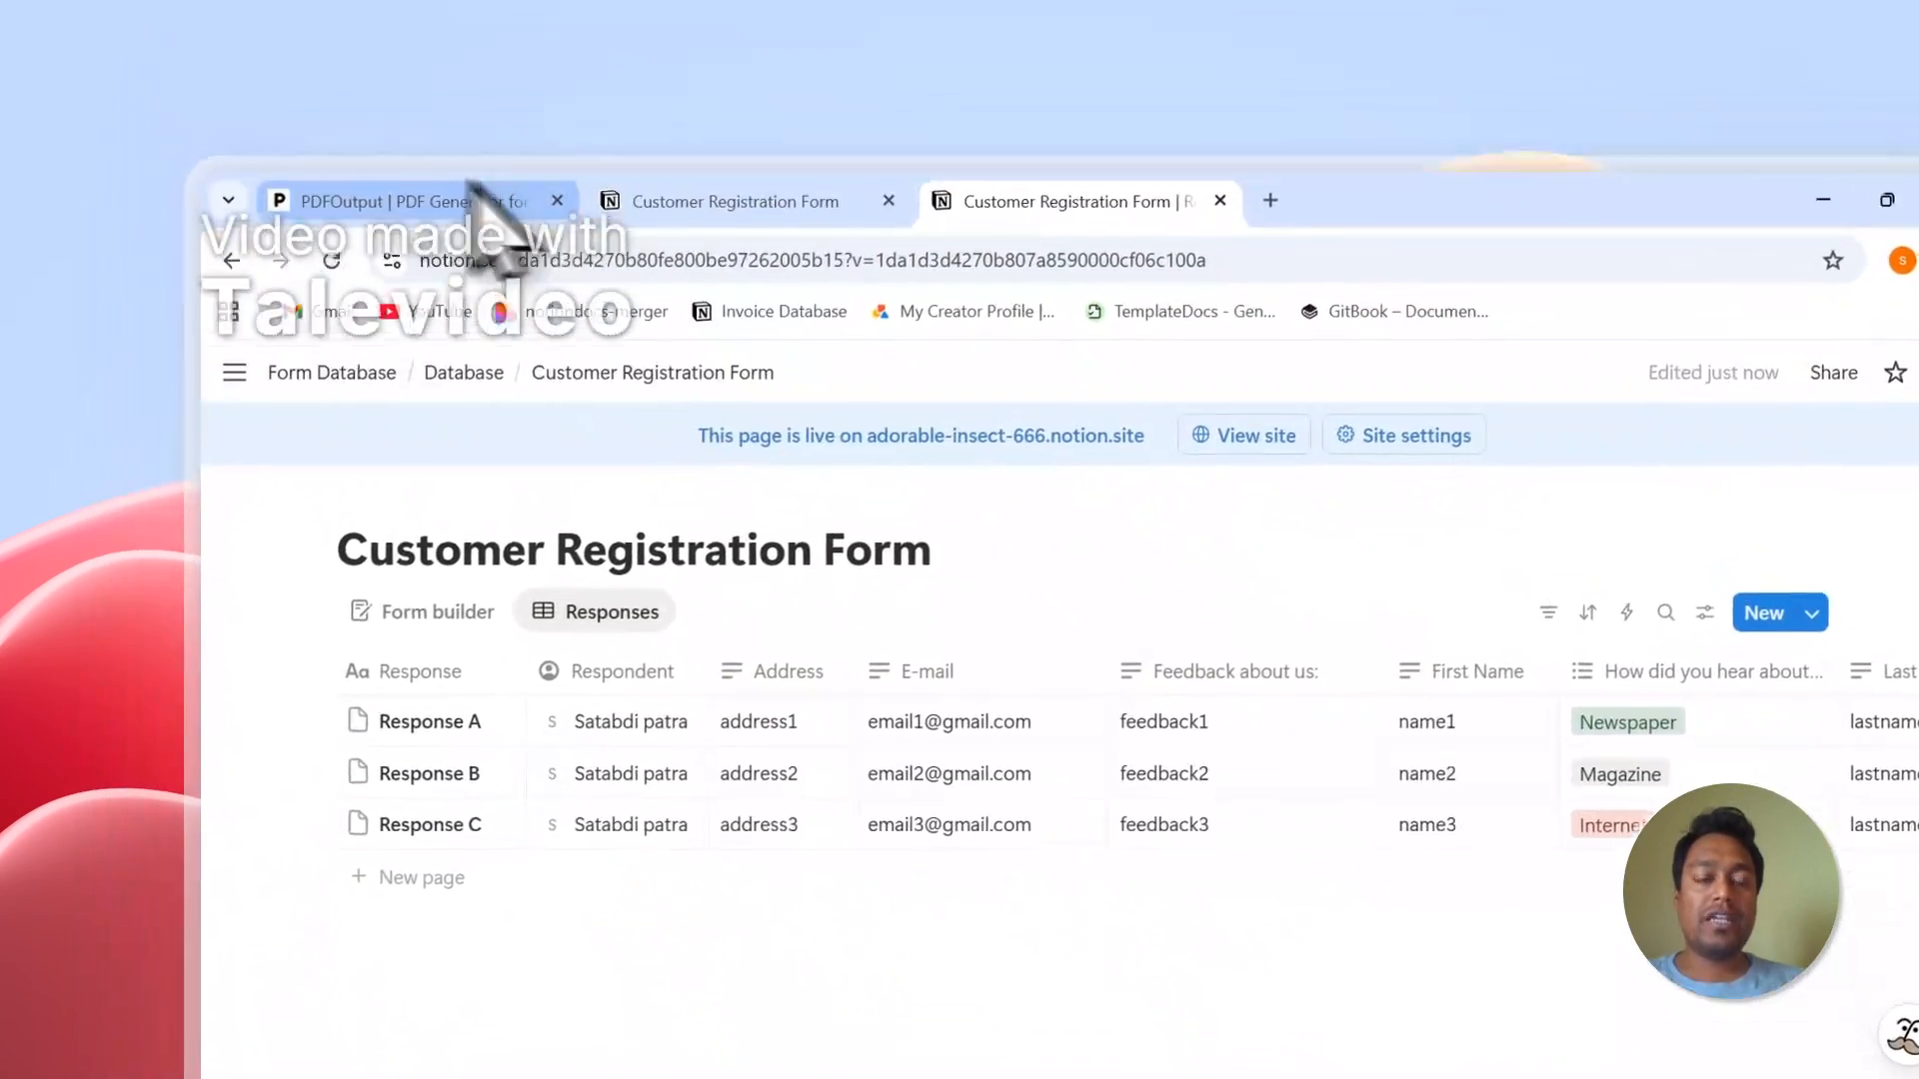
- Switch to PDFOutput and sign in with a Google account, granting the requested access
click(440, 70)
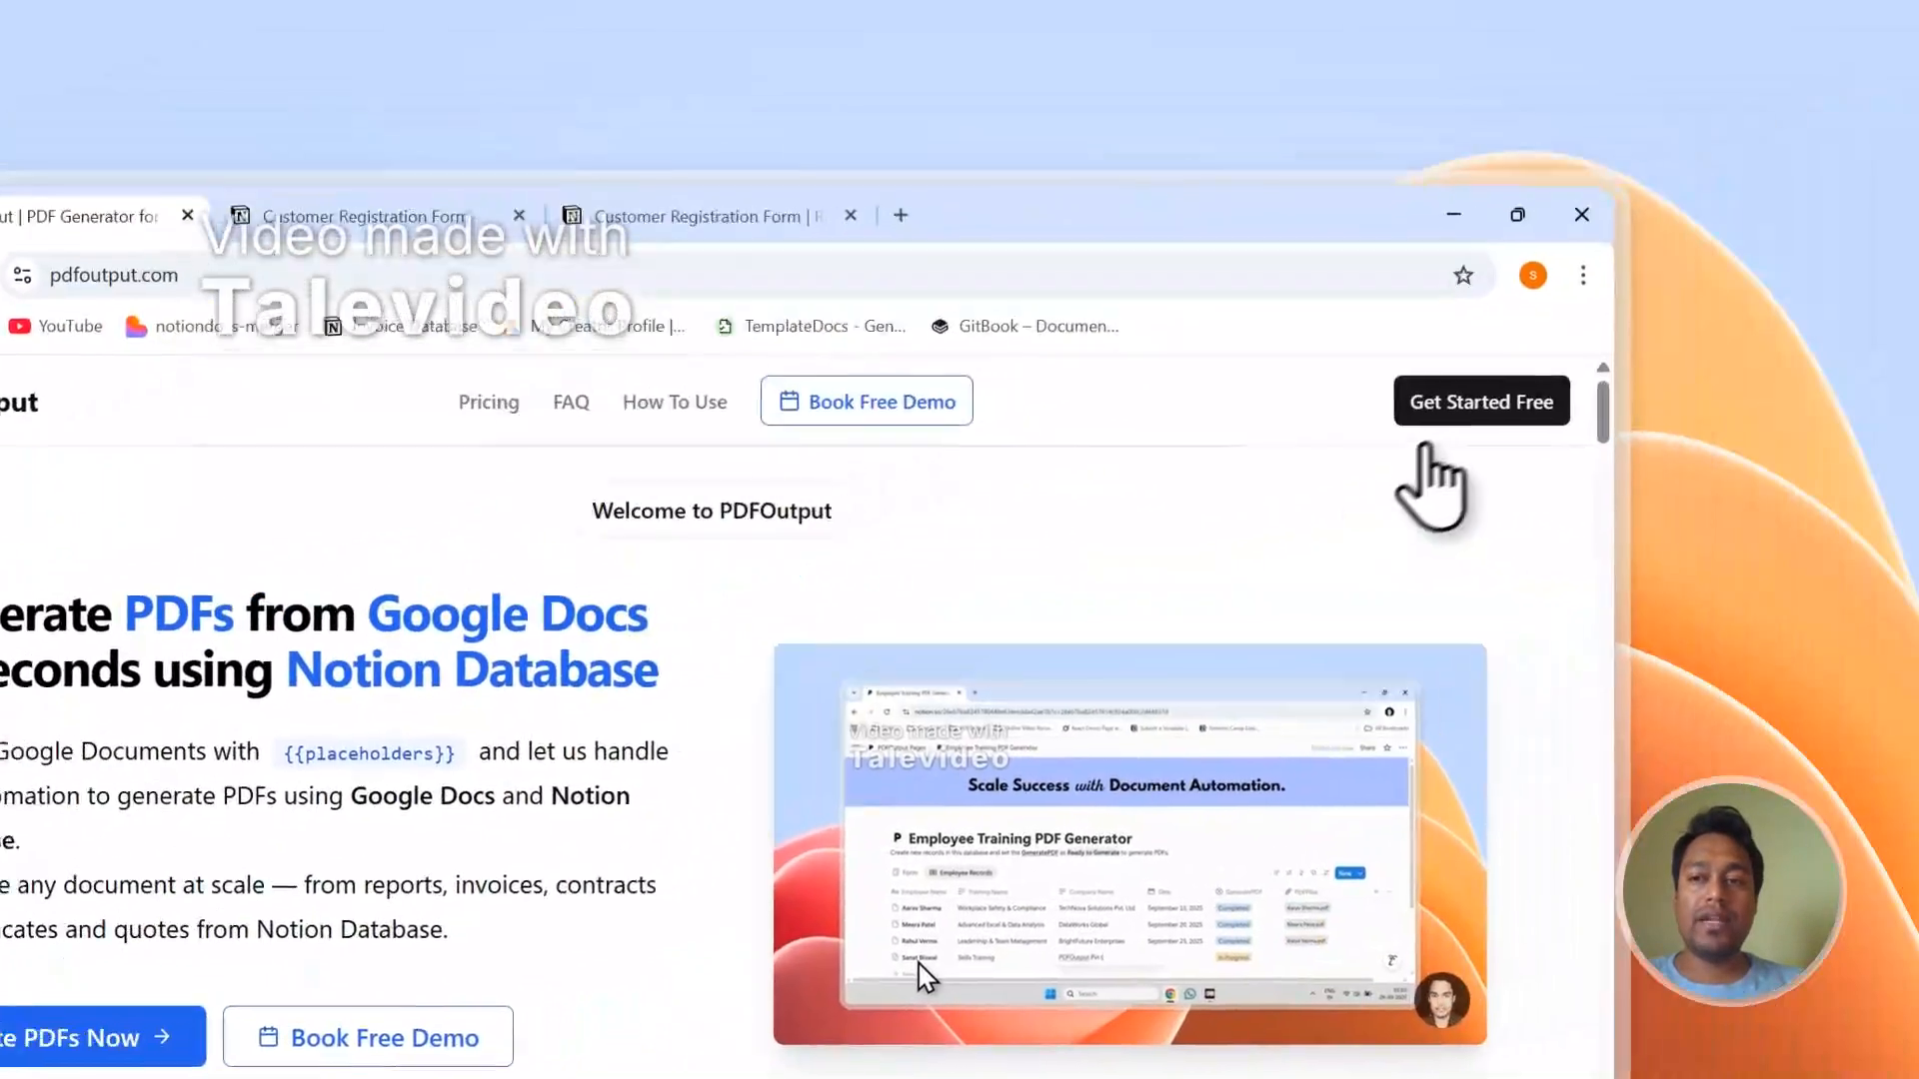
click(1859, 325)
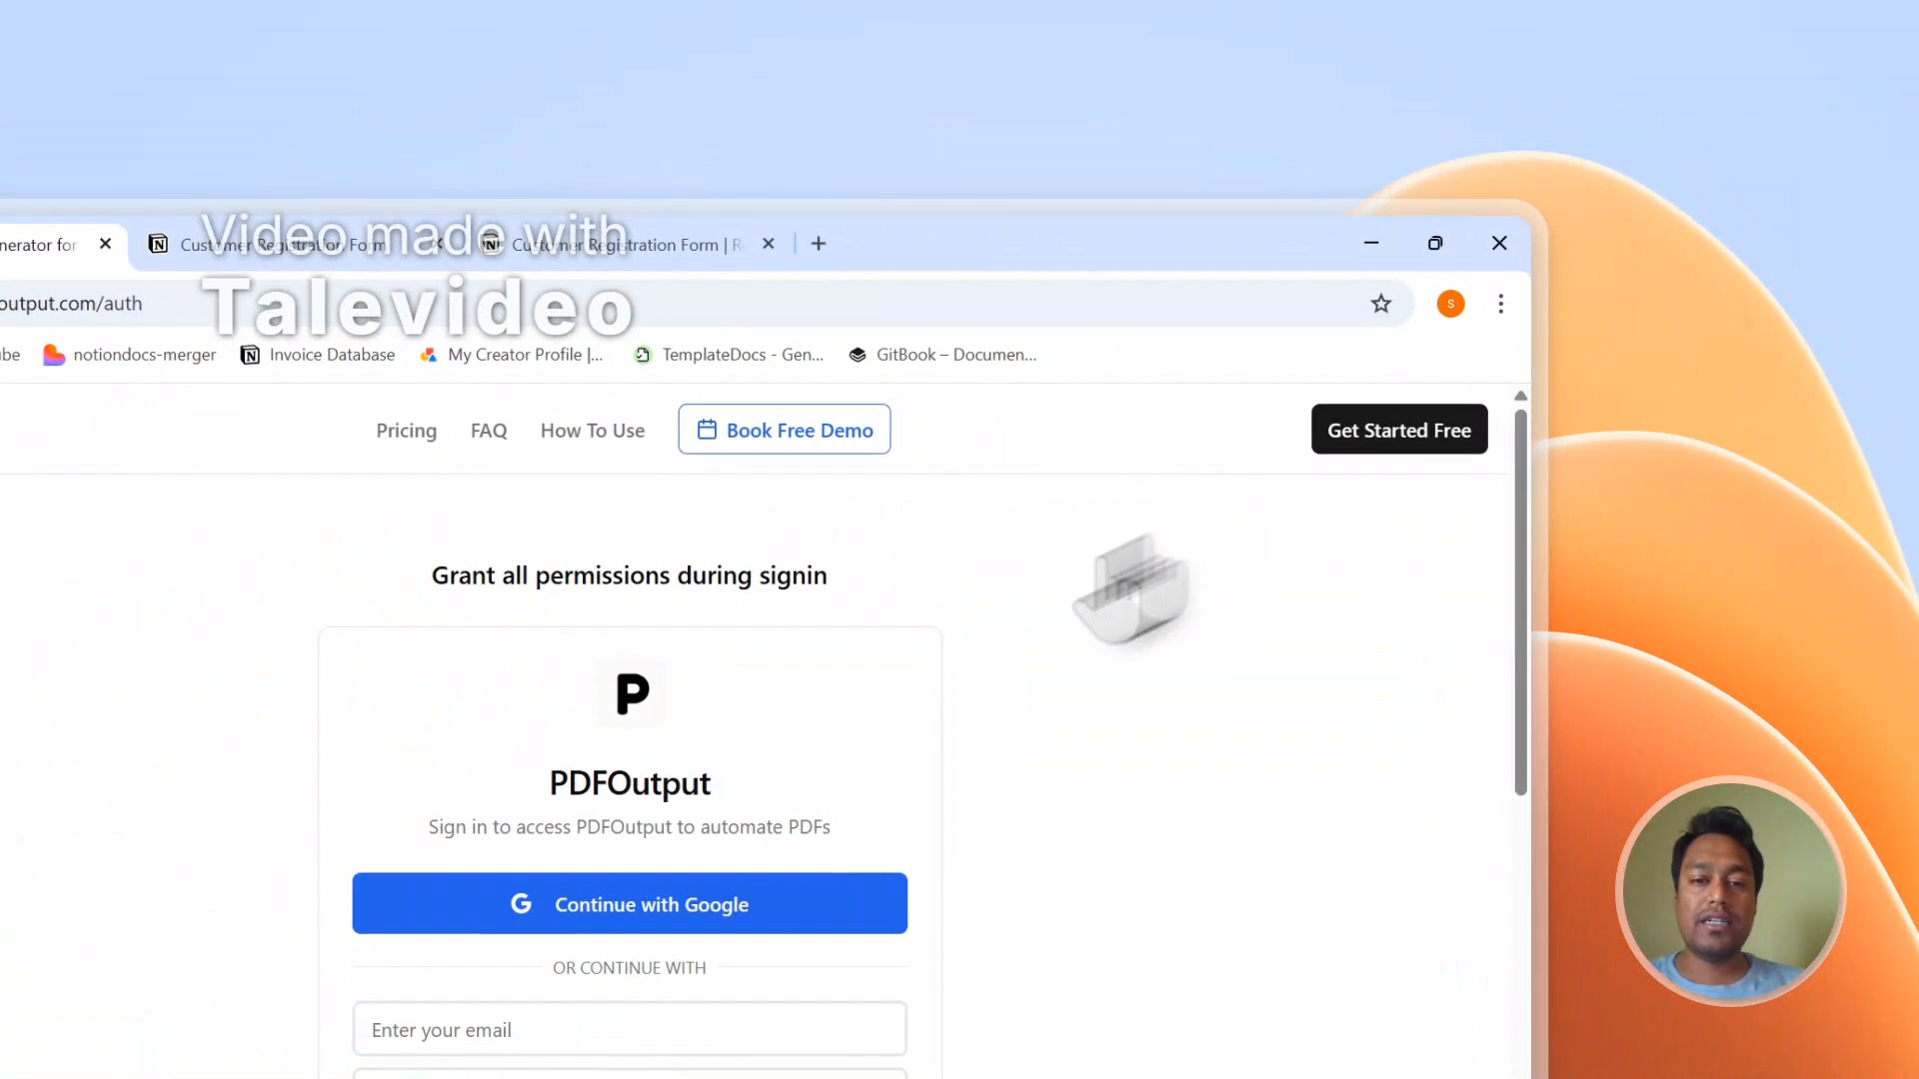
click(689, 902)
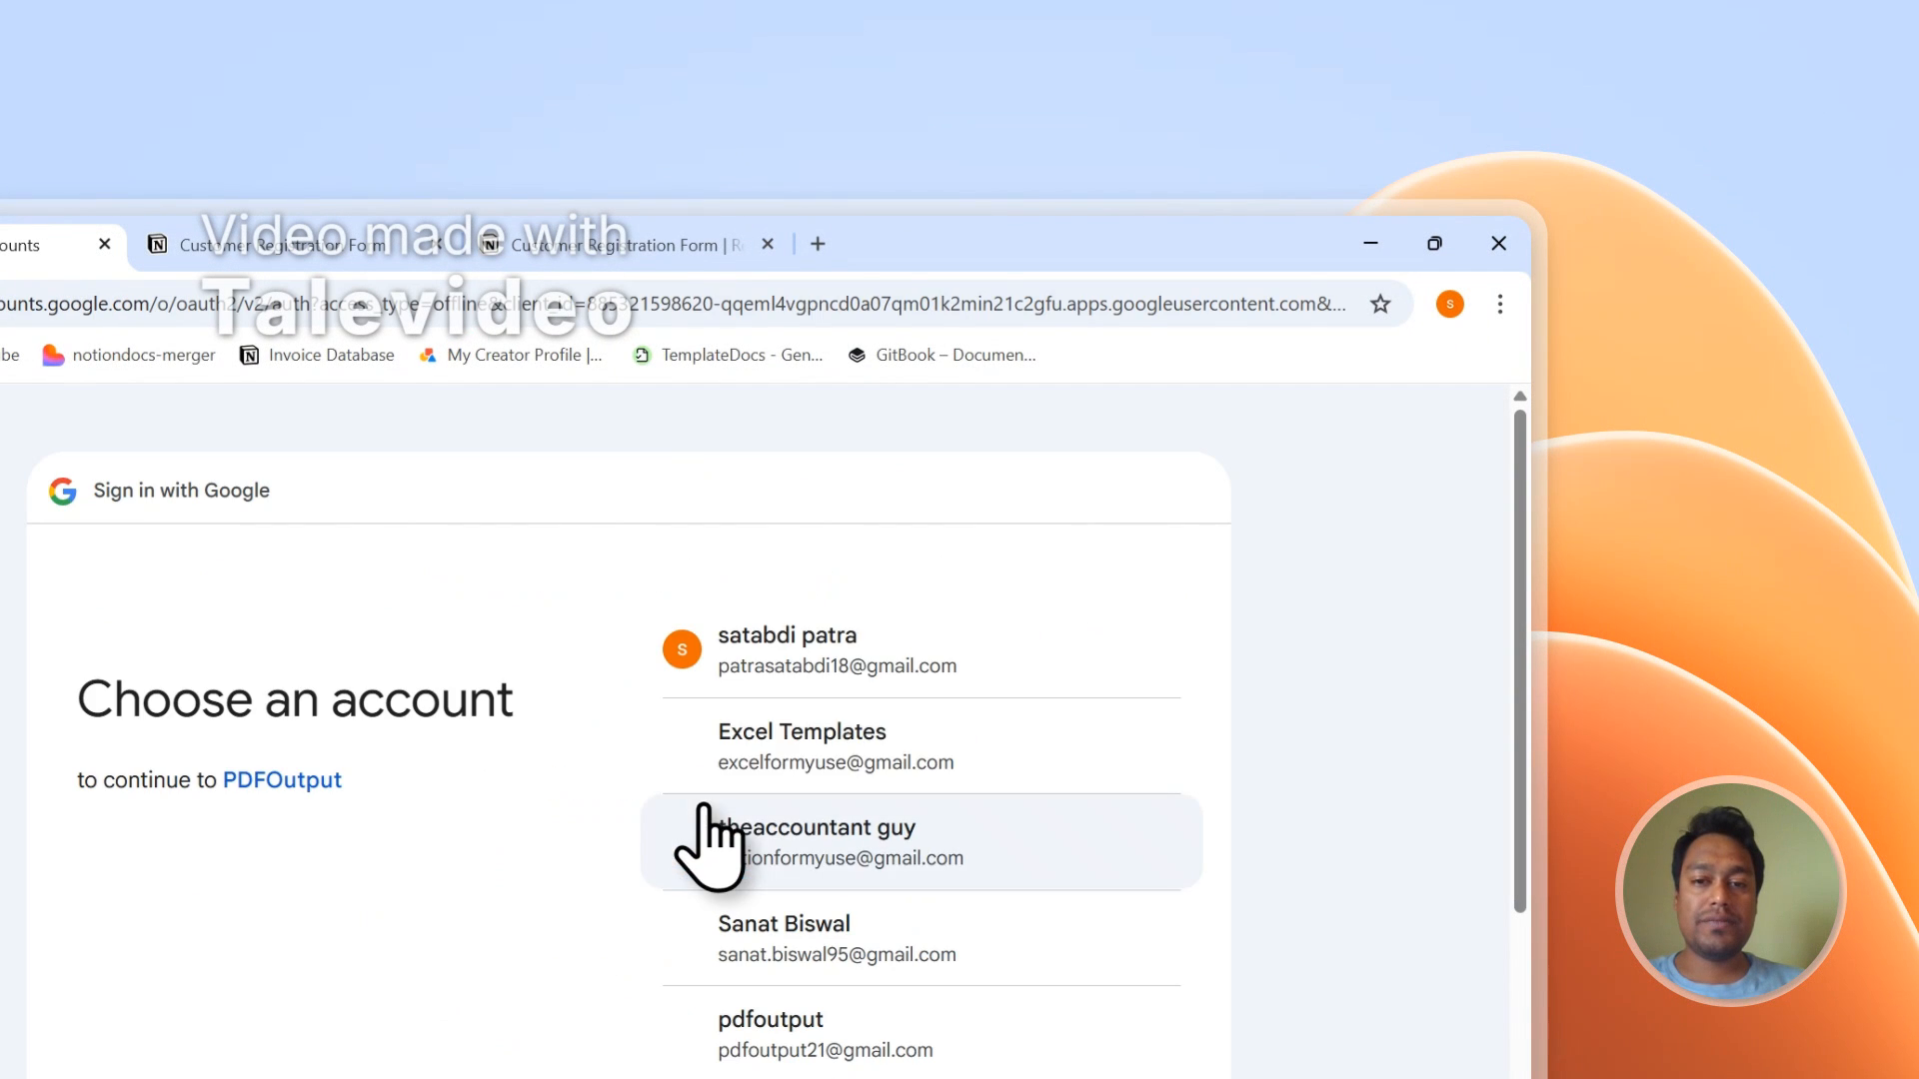
click(896, 828)
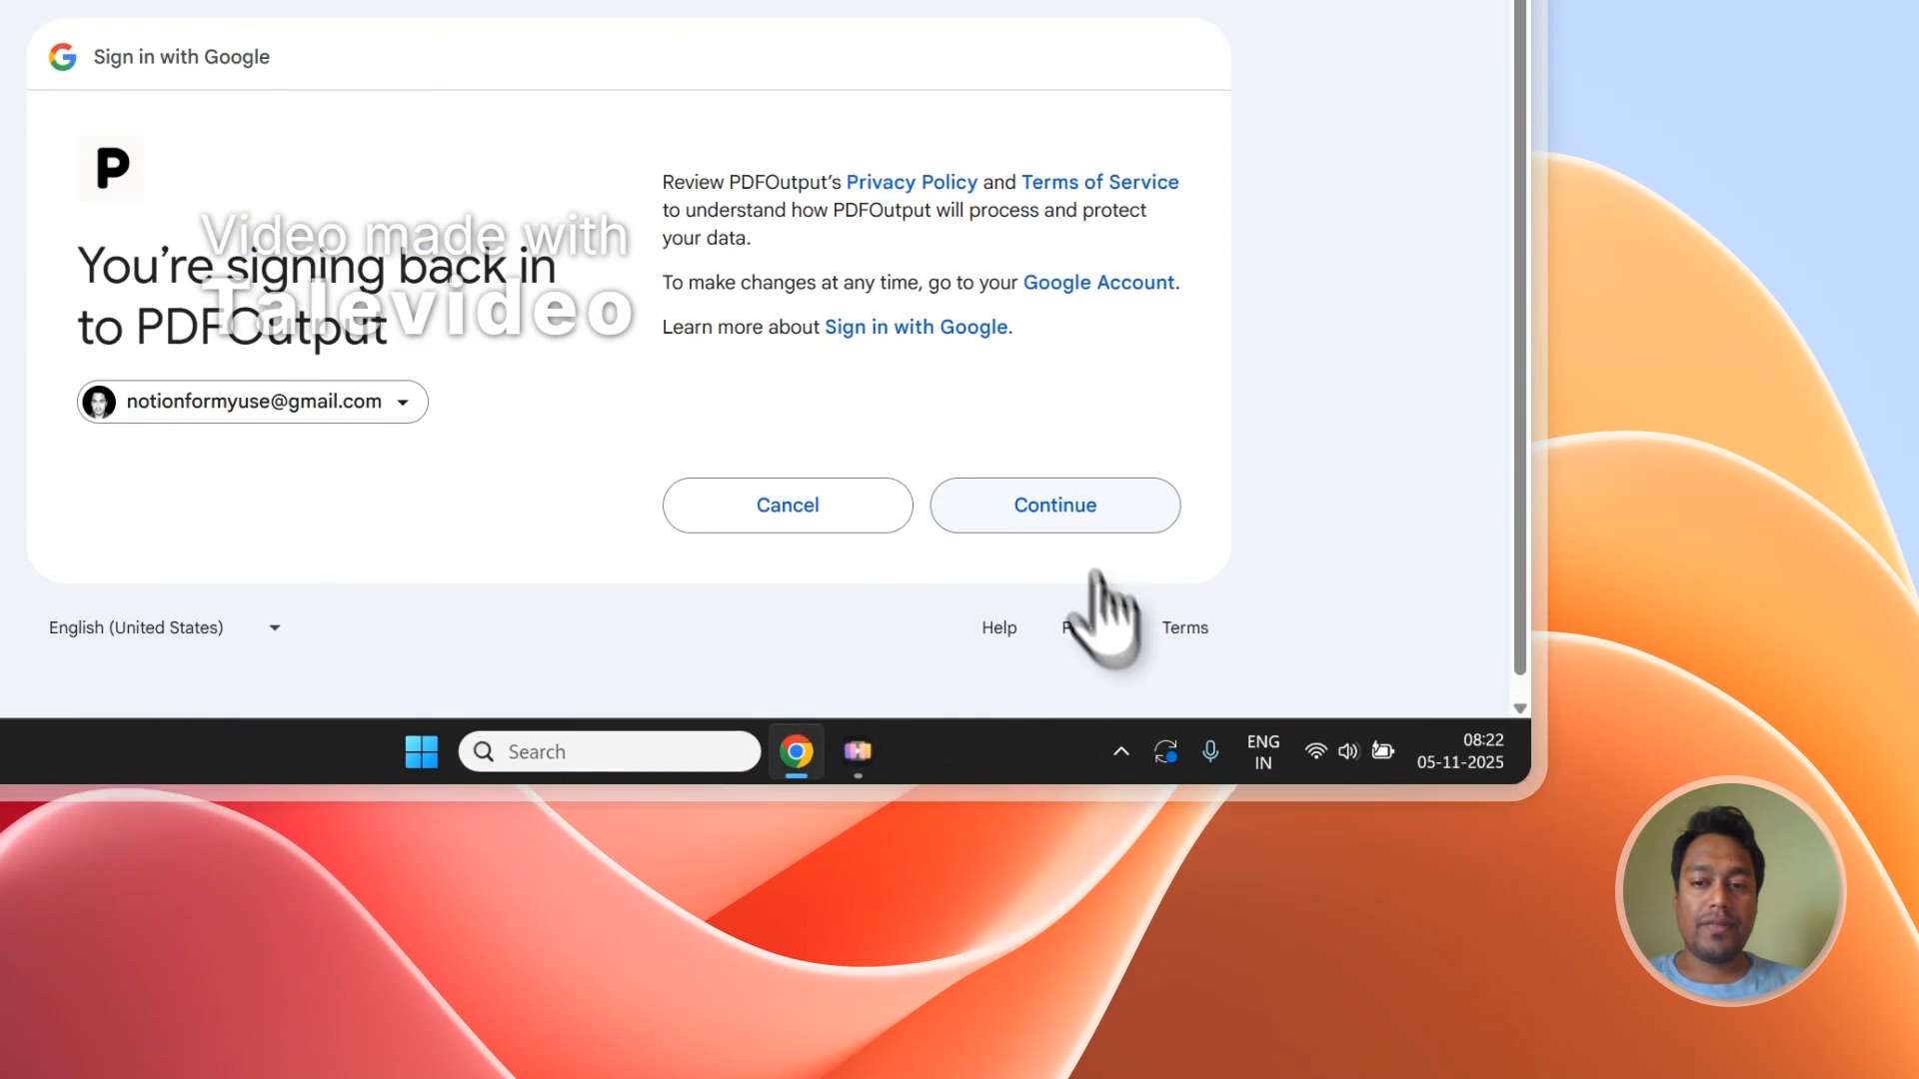
click(1064, 430)
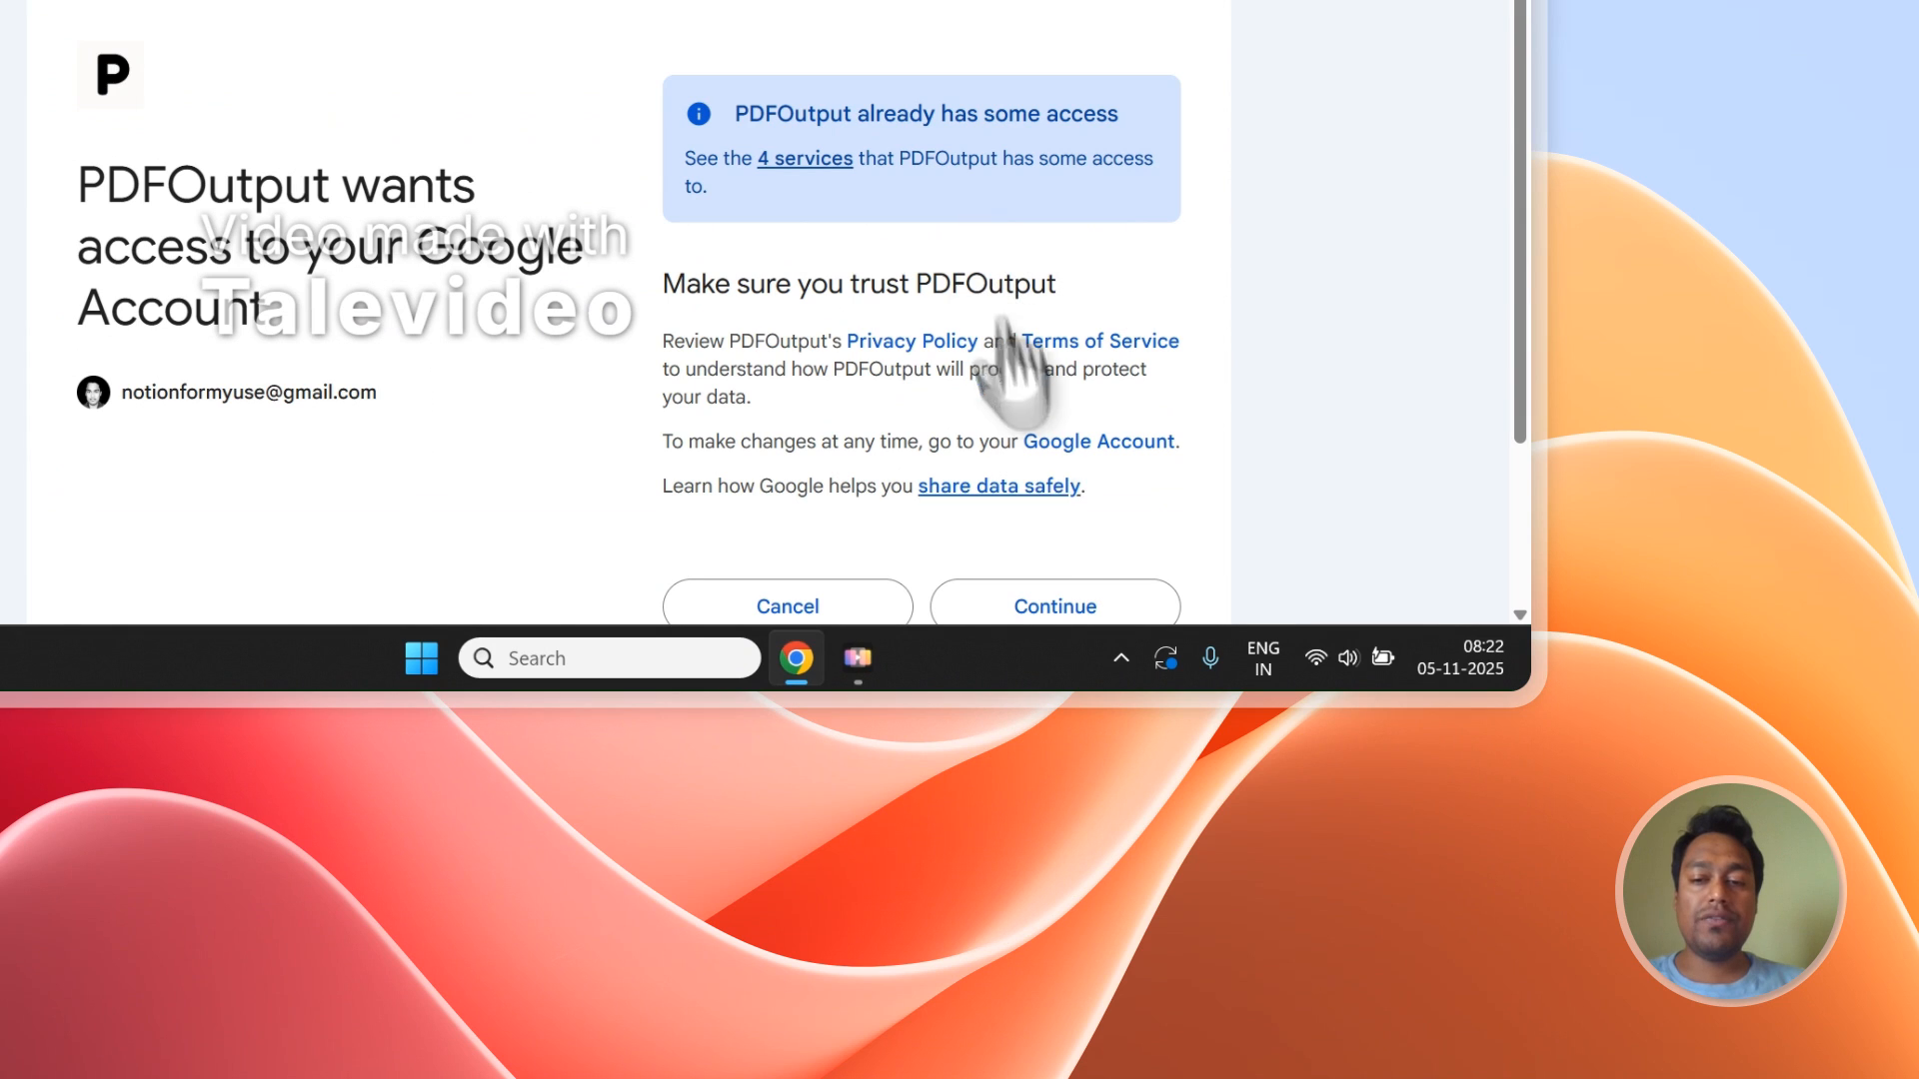
click(1047, 589)
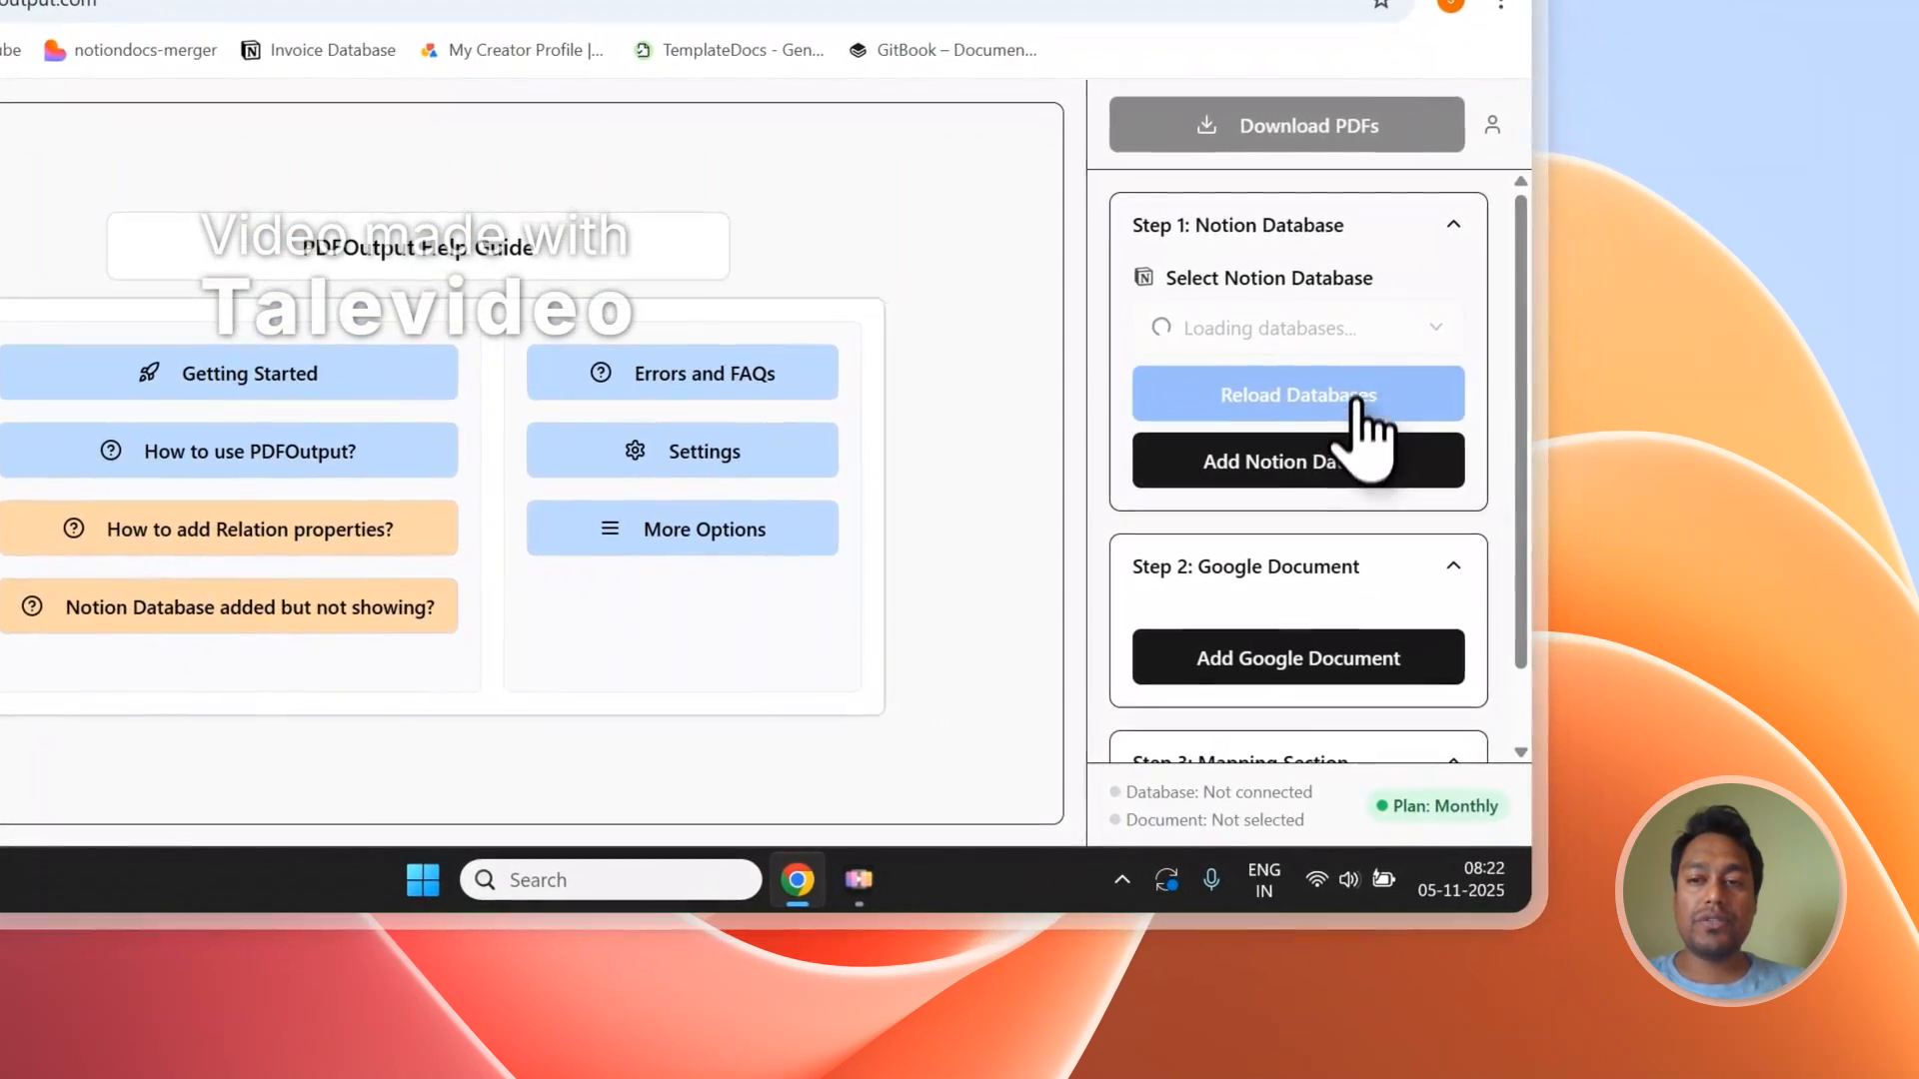
- Collapse the three setup sections and start adding a Notion database from Step 1
click(1335, 237)
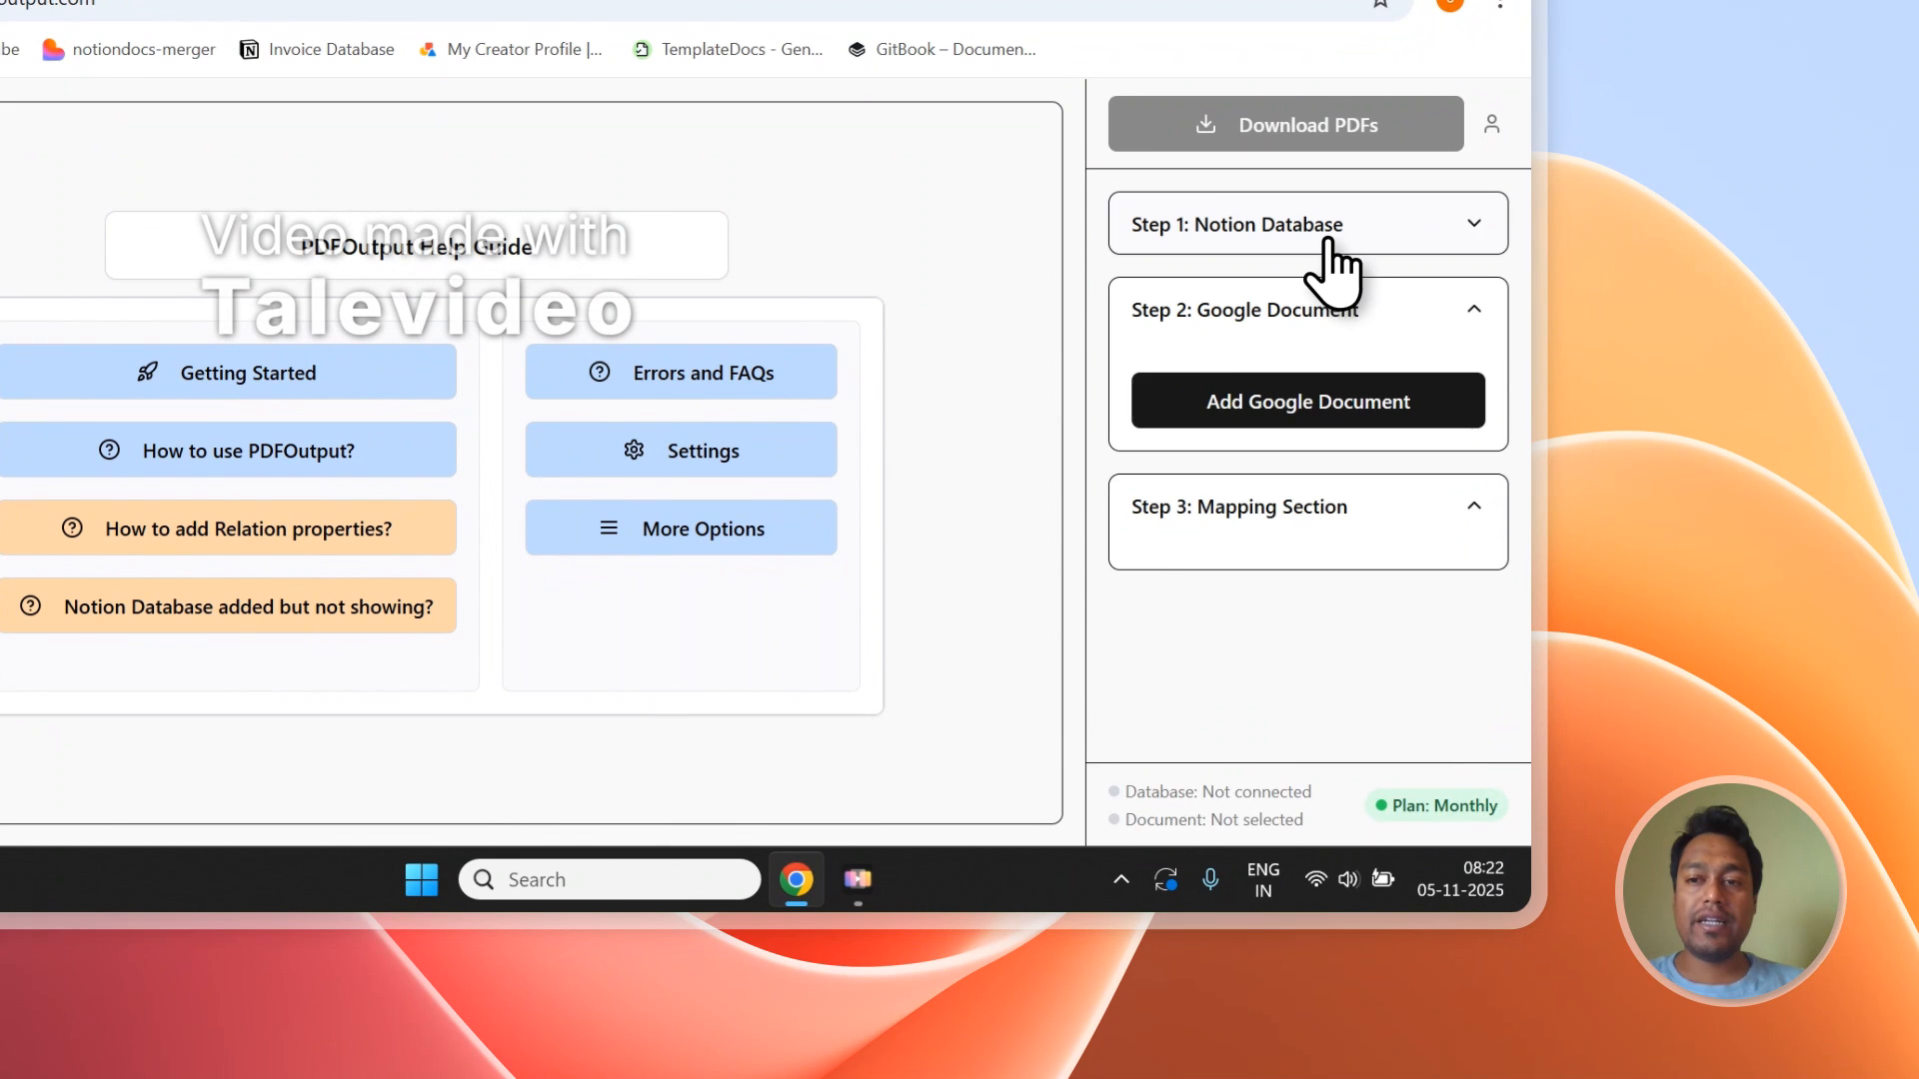
click(1331, 309)
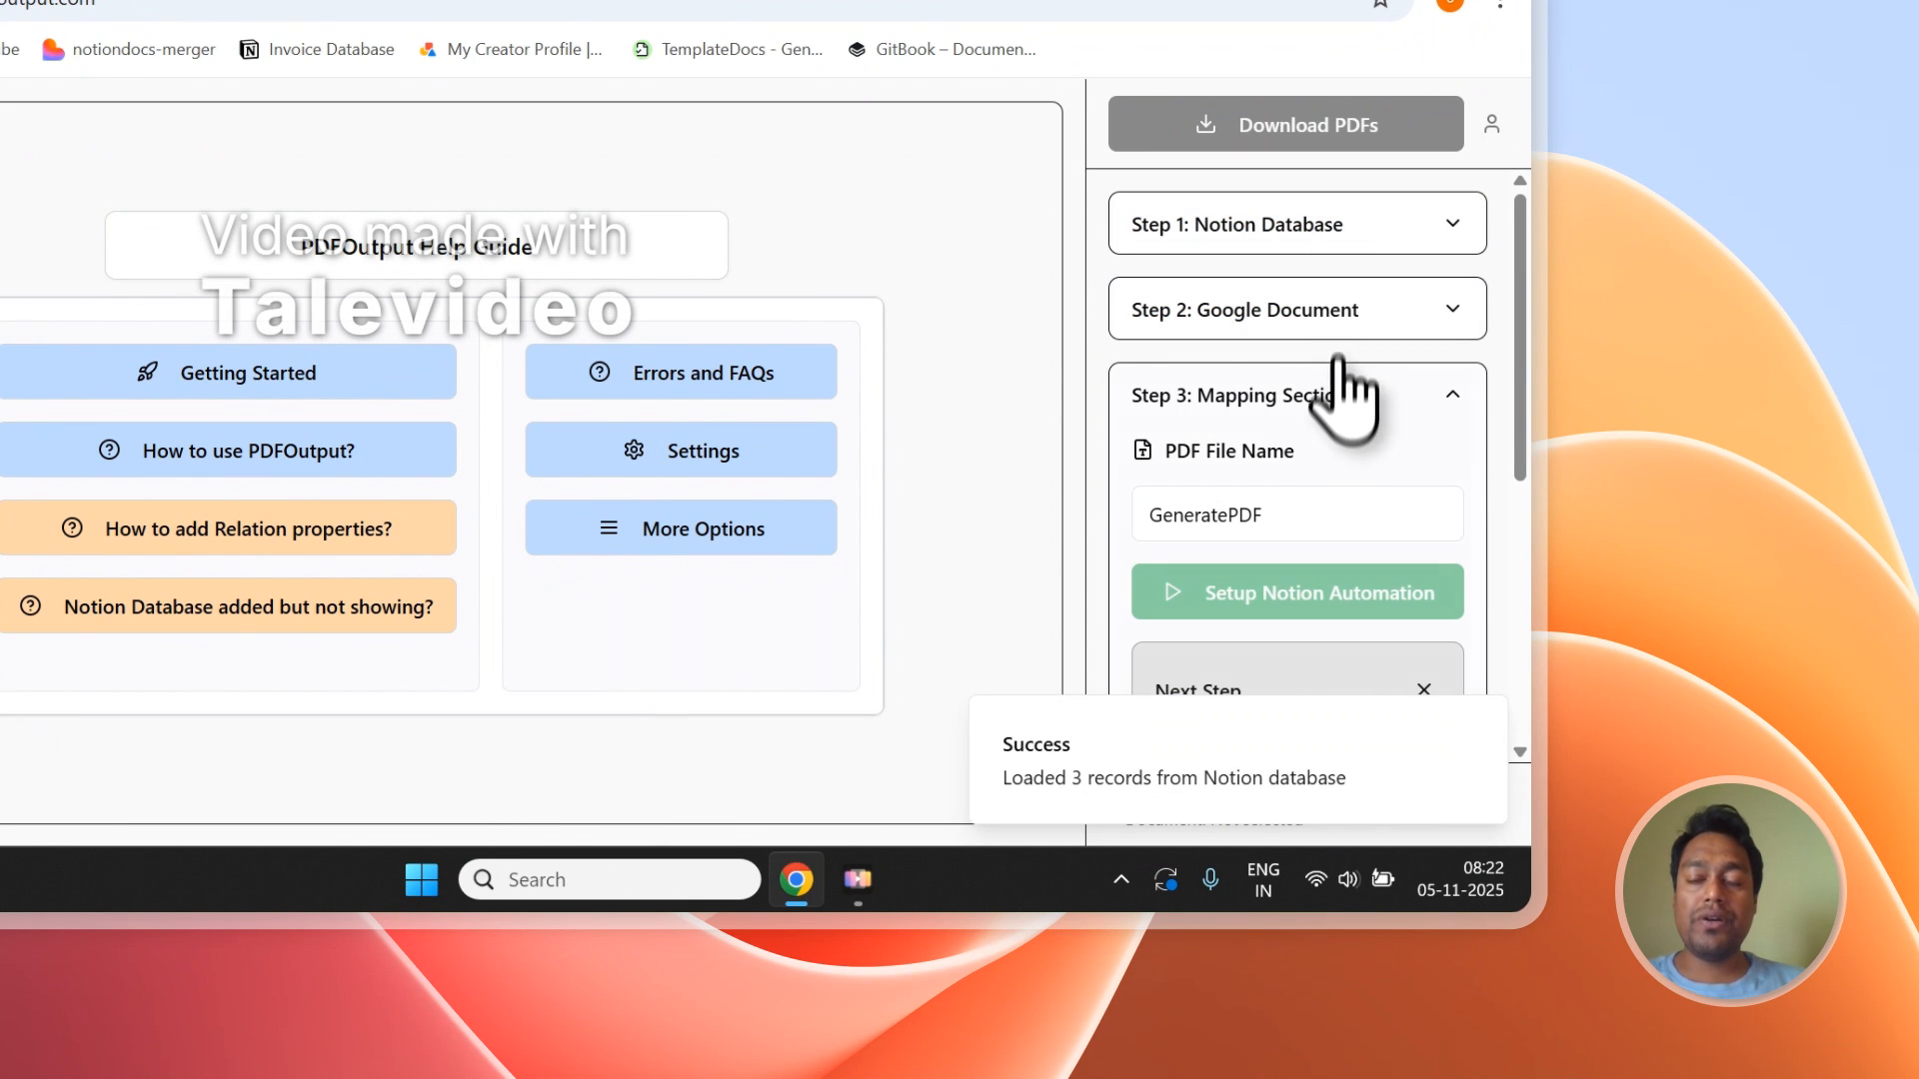
click(1337, 399)
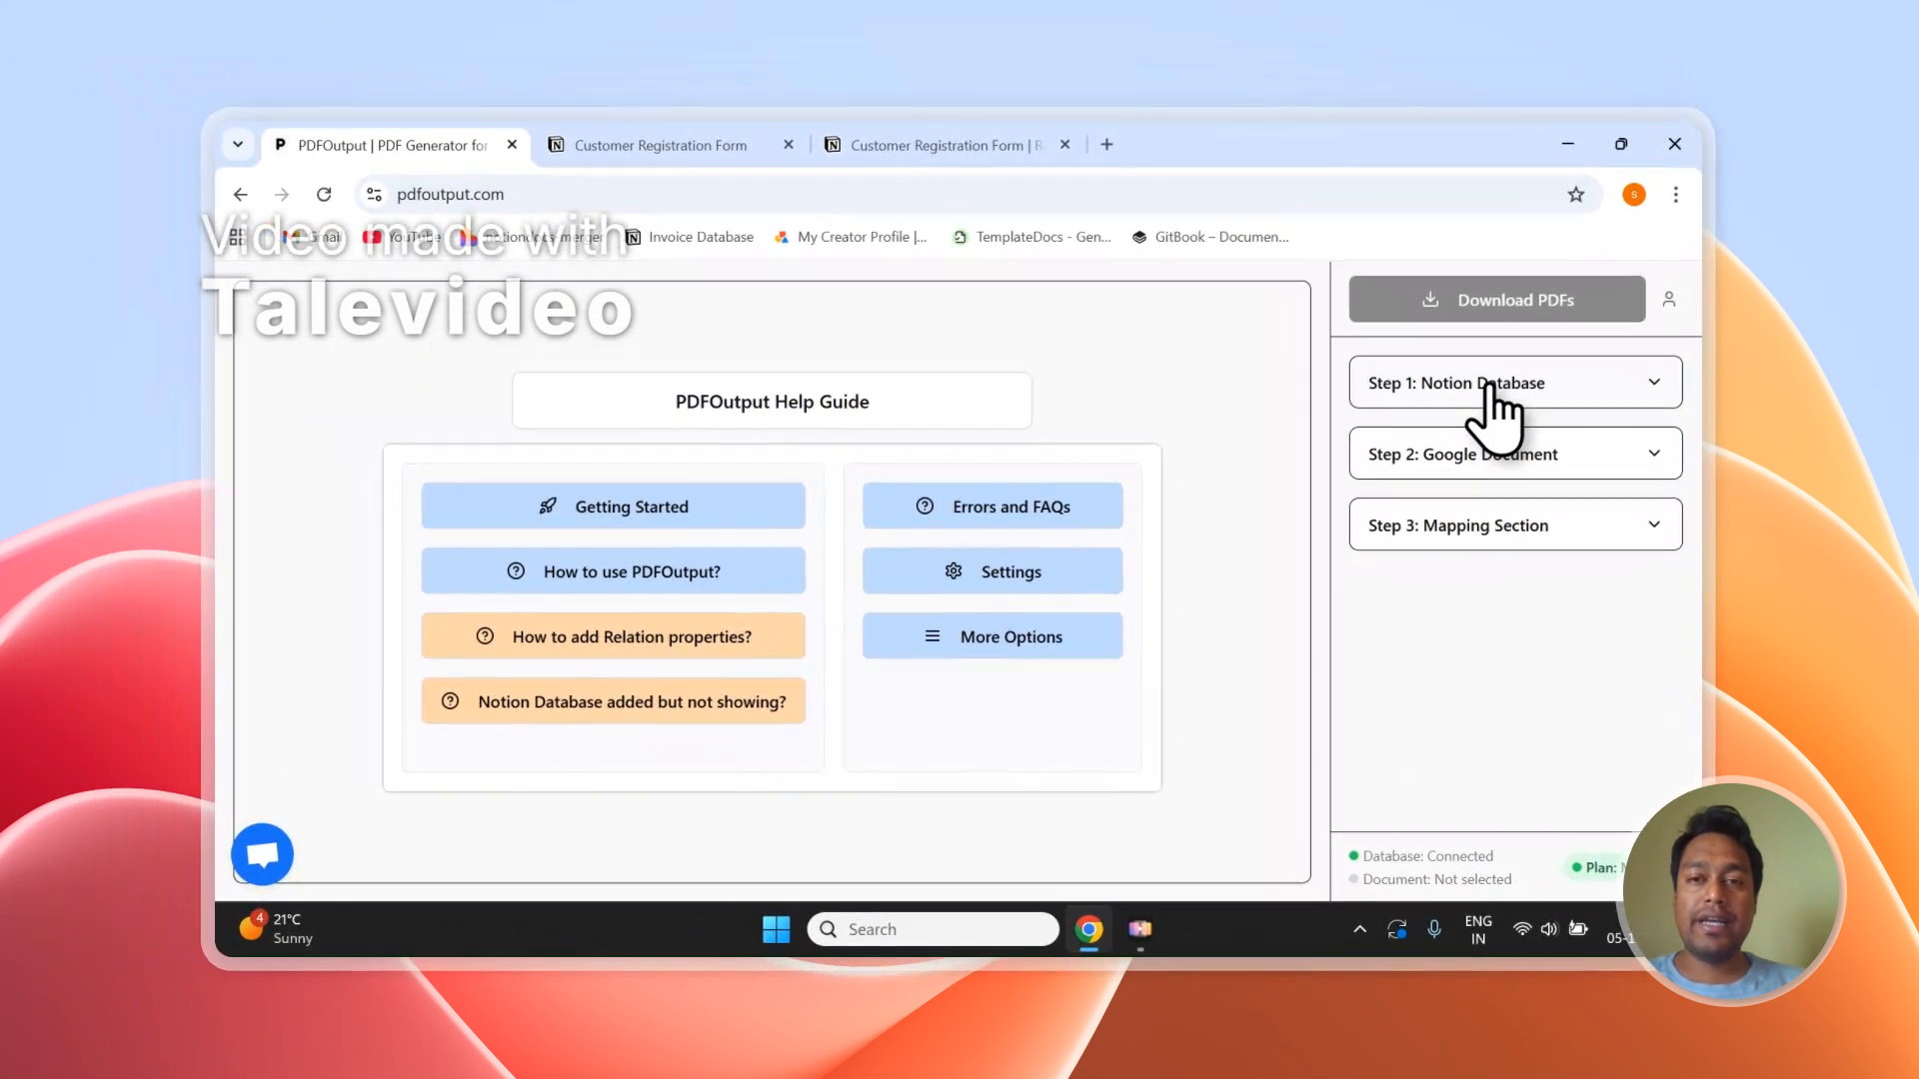
click(1487, 390)
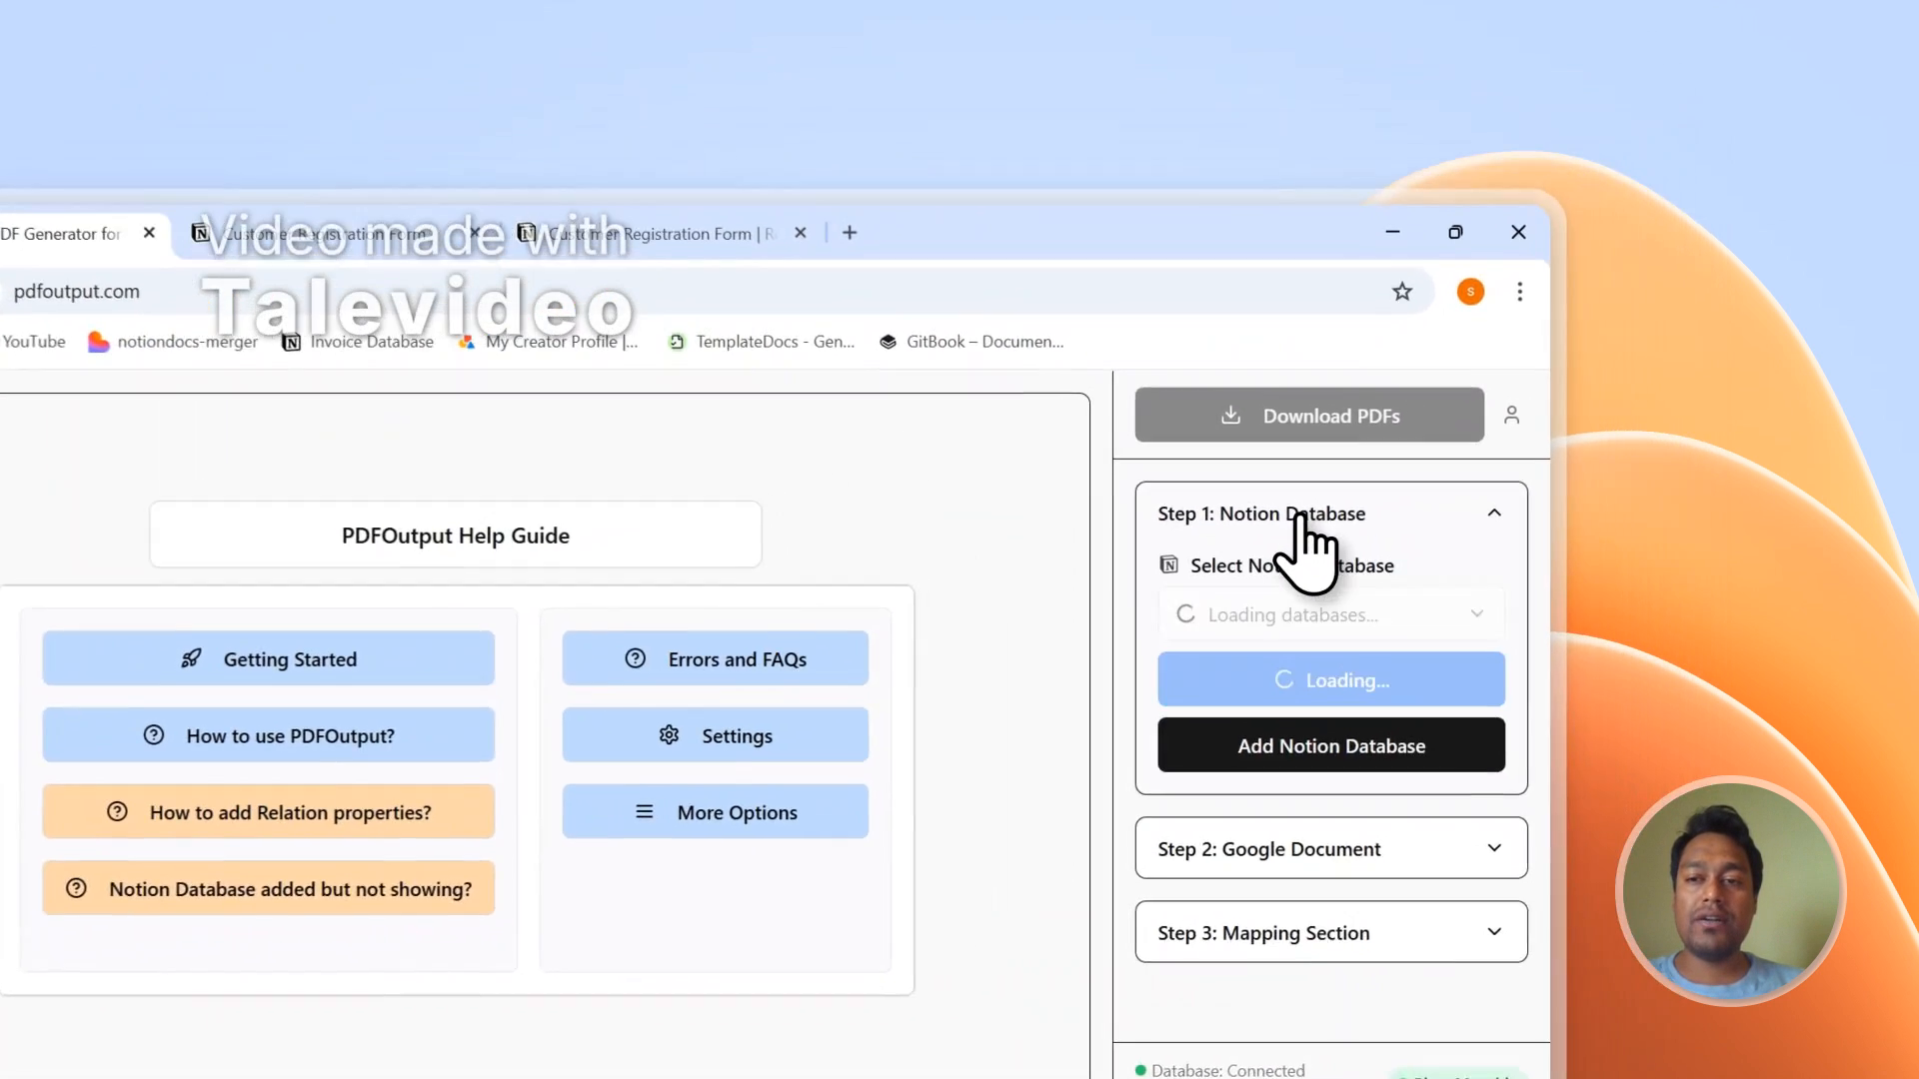
click(1301, 775)
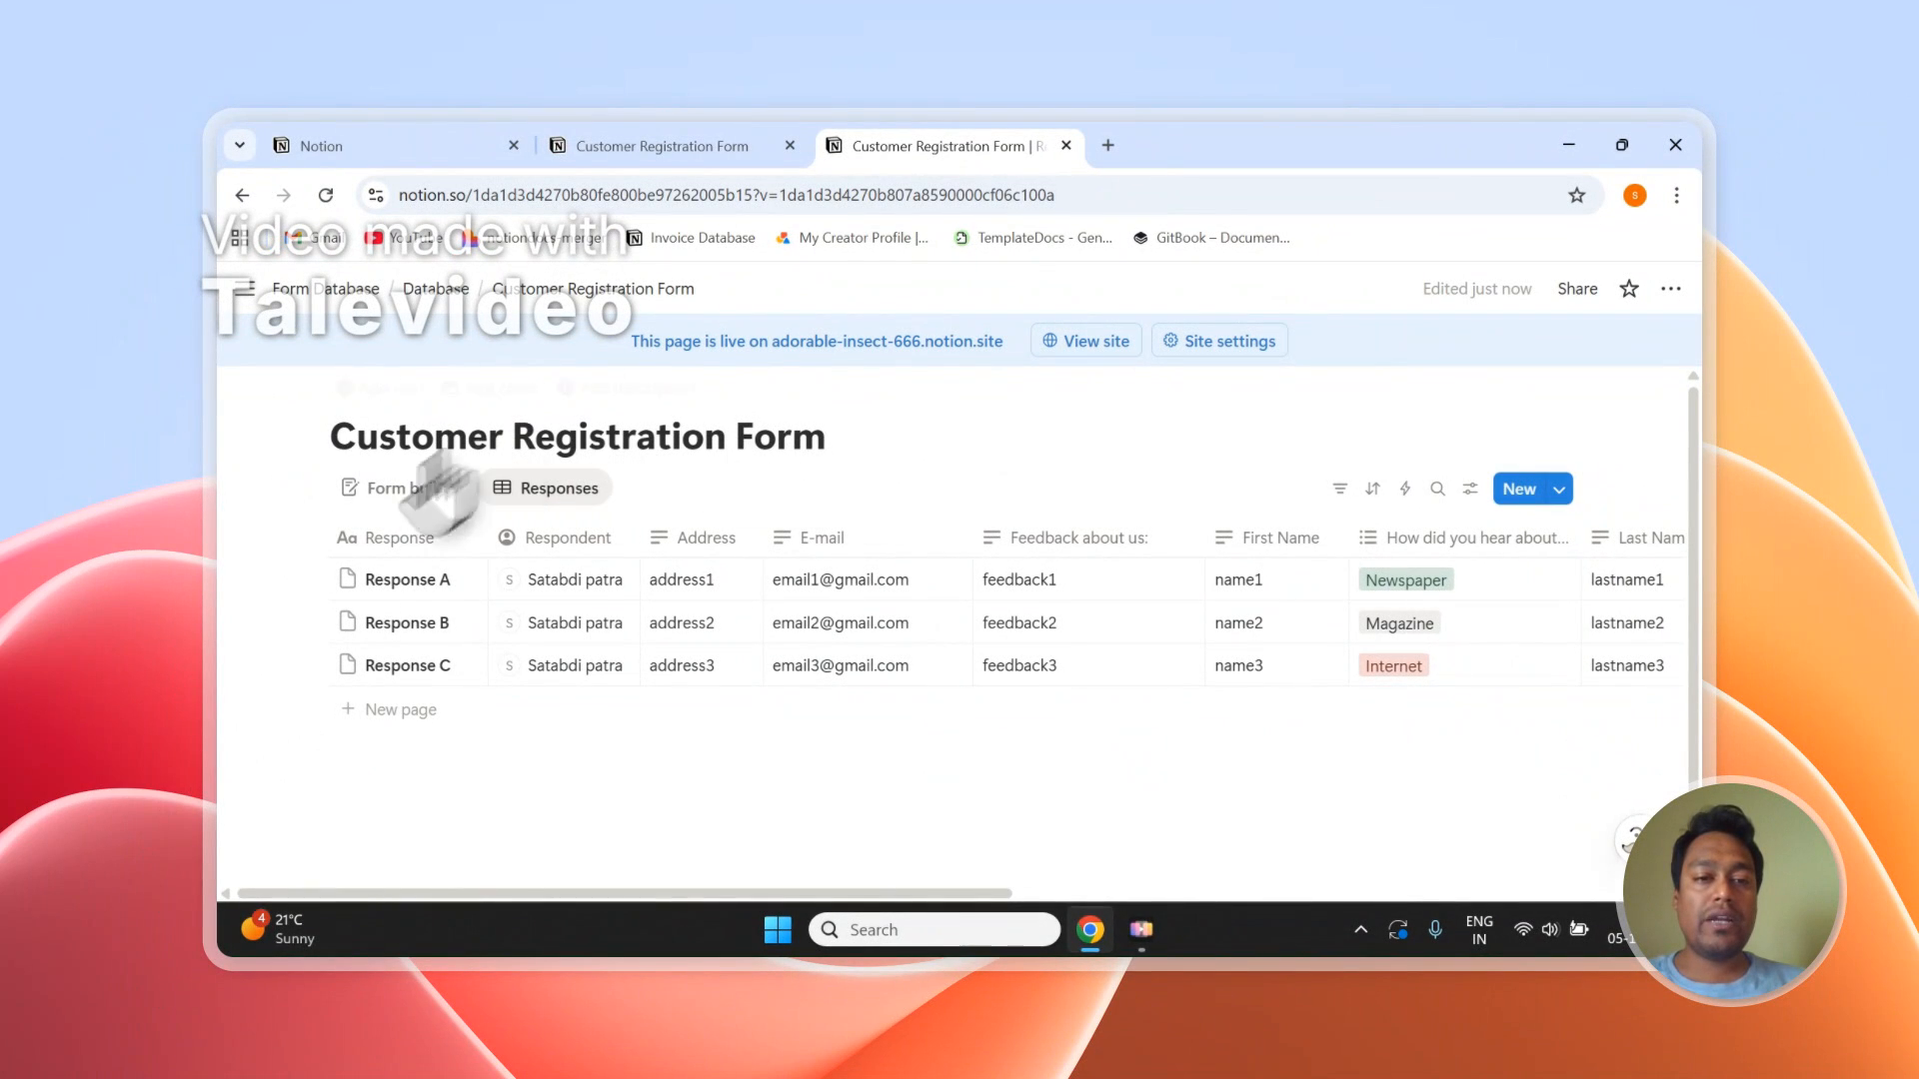
- Copy the title Customer Registration Form from the Notion database and return to the PDFOutput connection page
drag(814, 458, 470, 445)
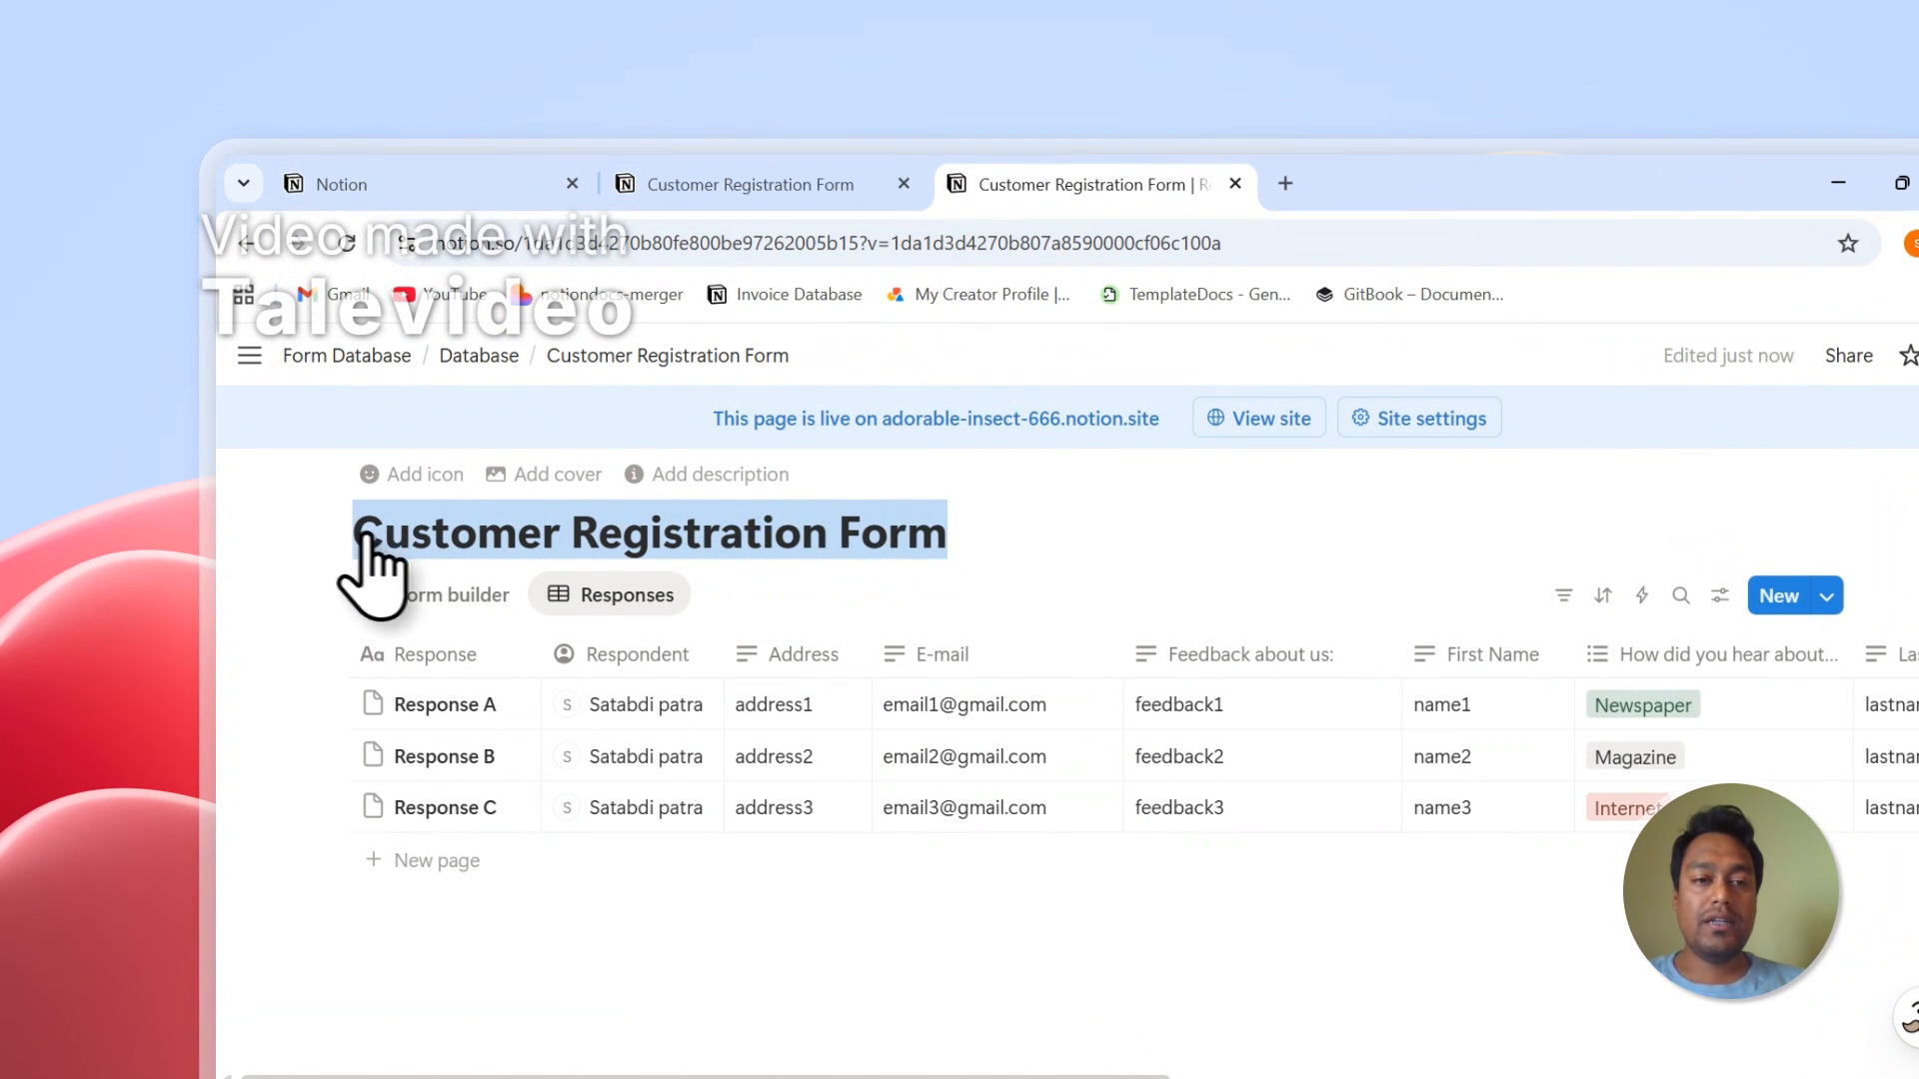
right_click(494, 549)
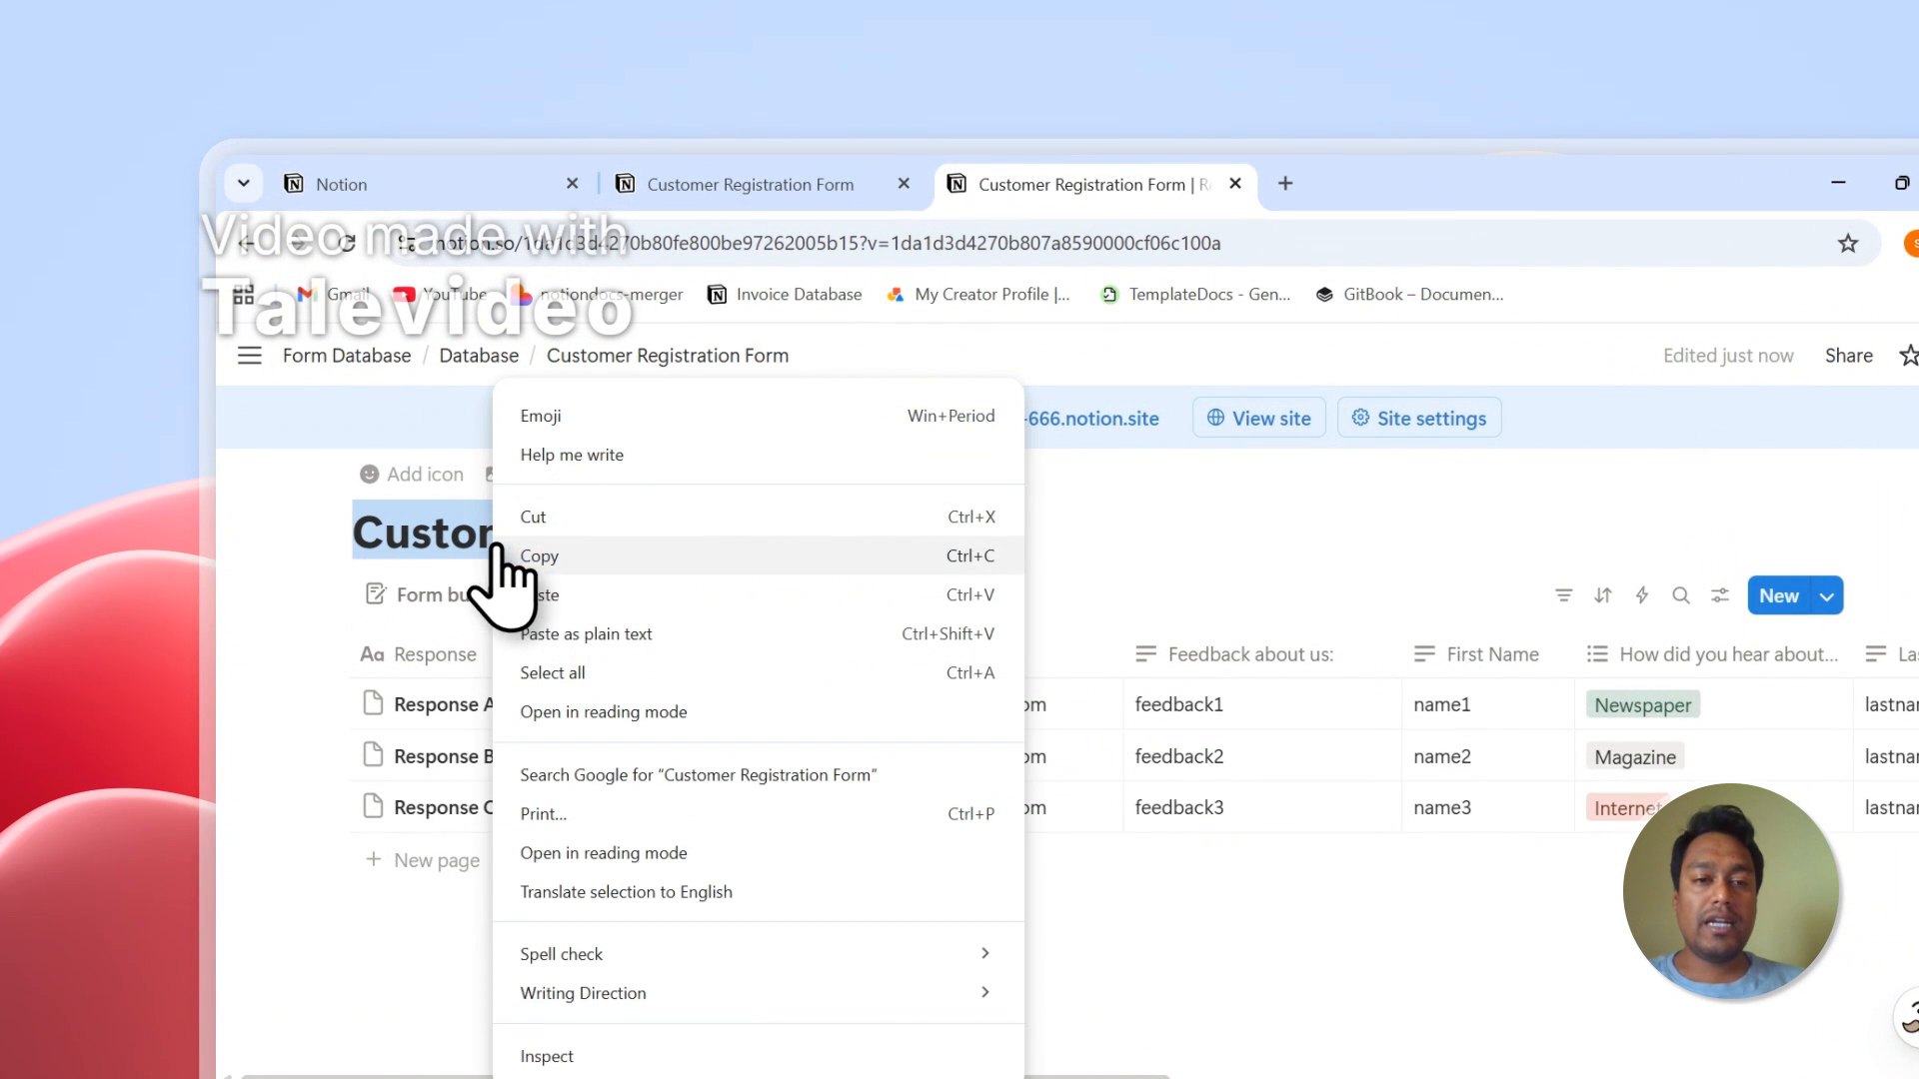
click(572, 557)
click(506, 186)
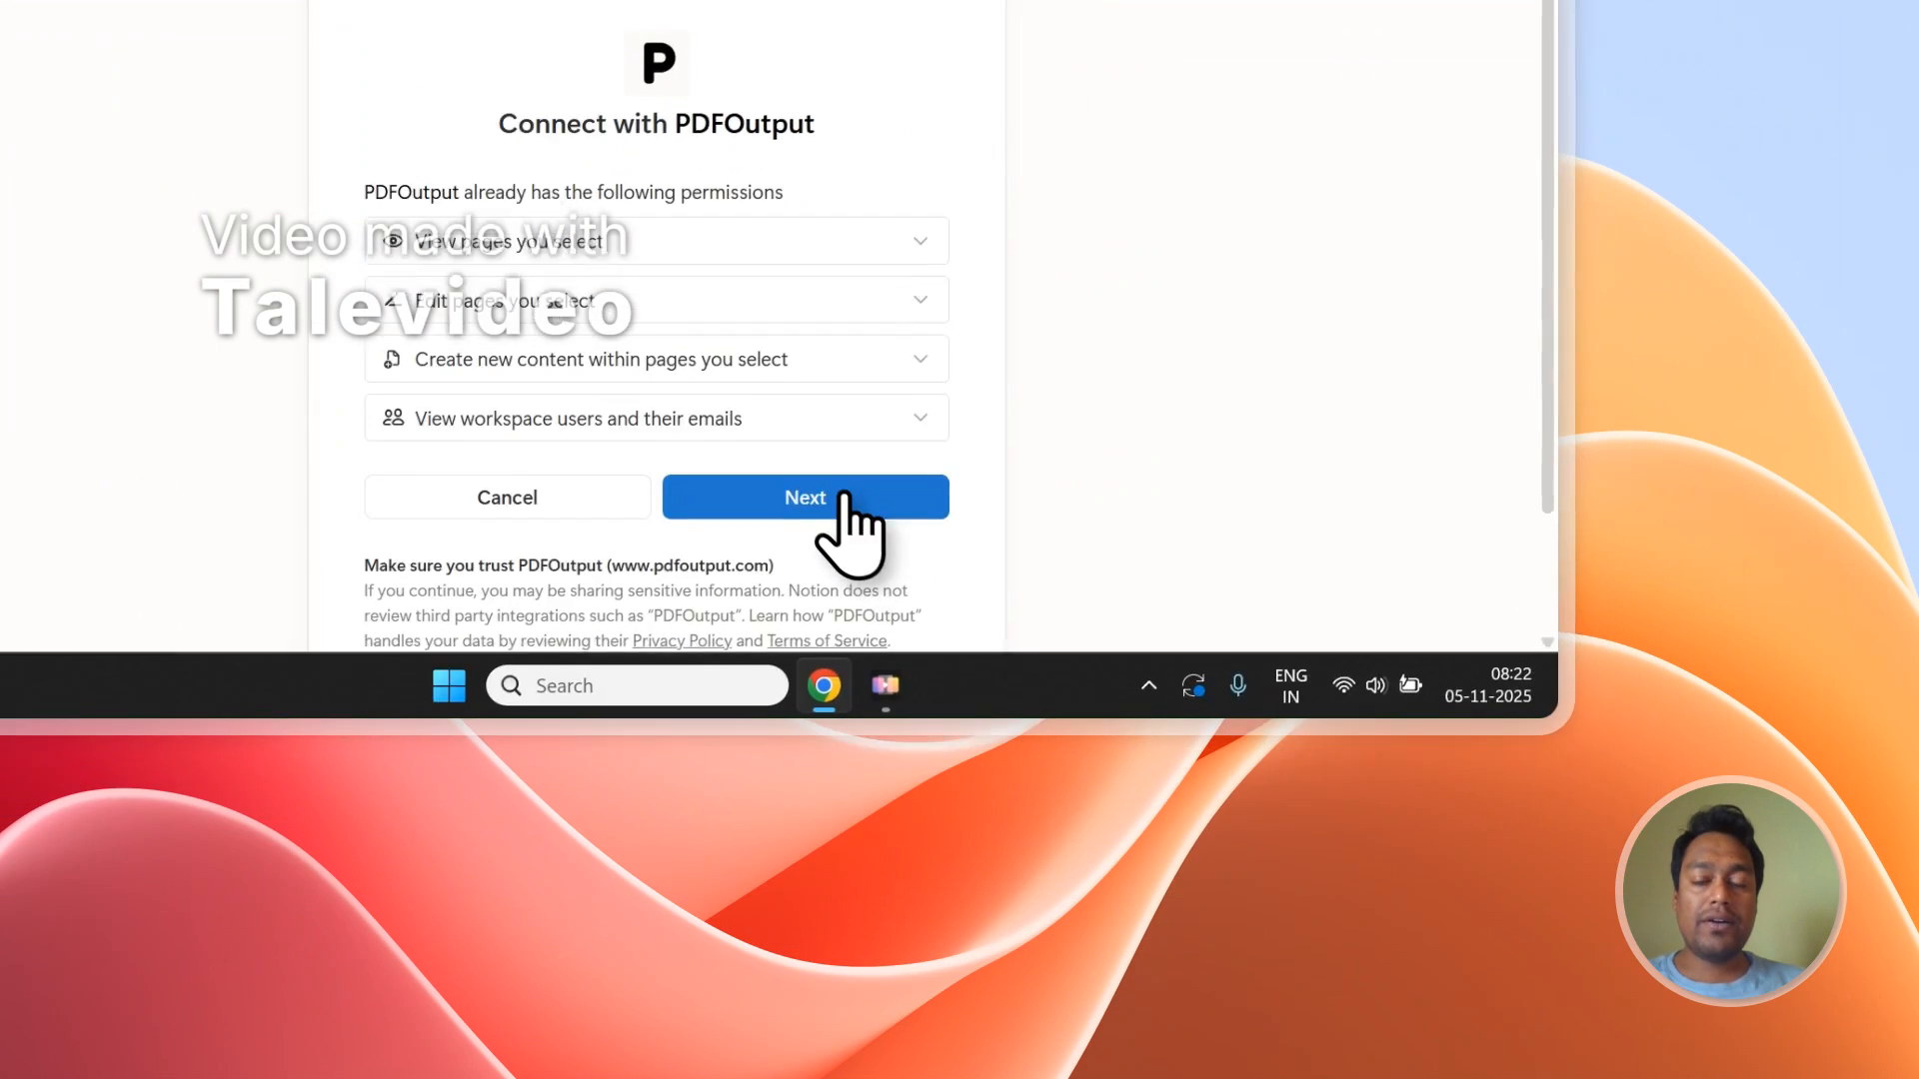
- Accept the PDFOutput connection permissions and choose to select the Notion pages to share
scroll(849, 514, down, 2)
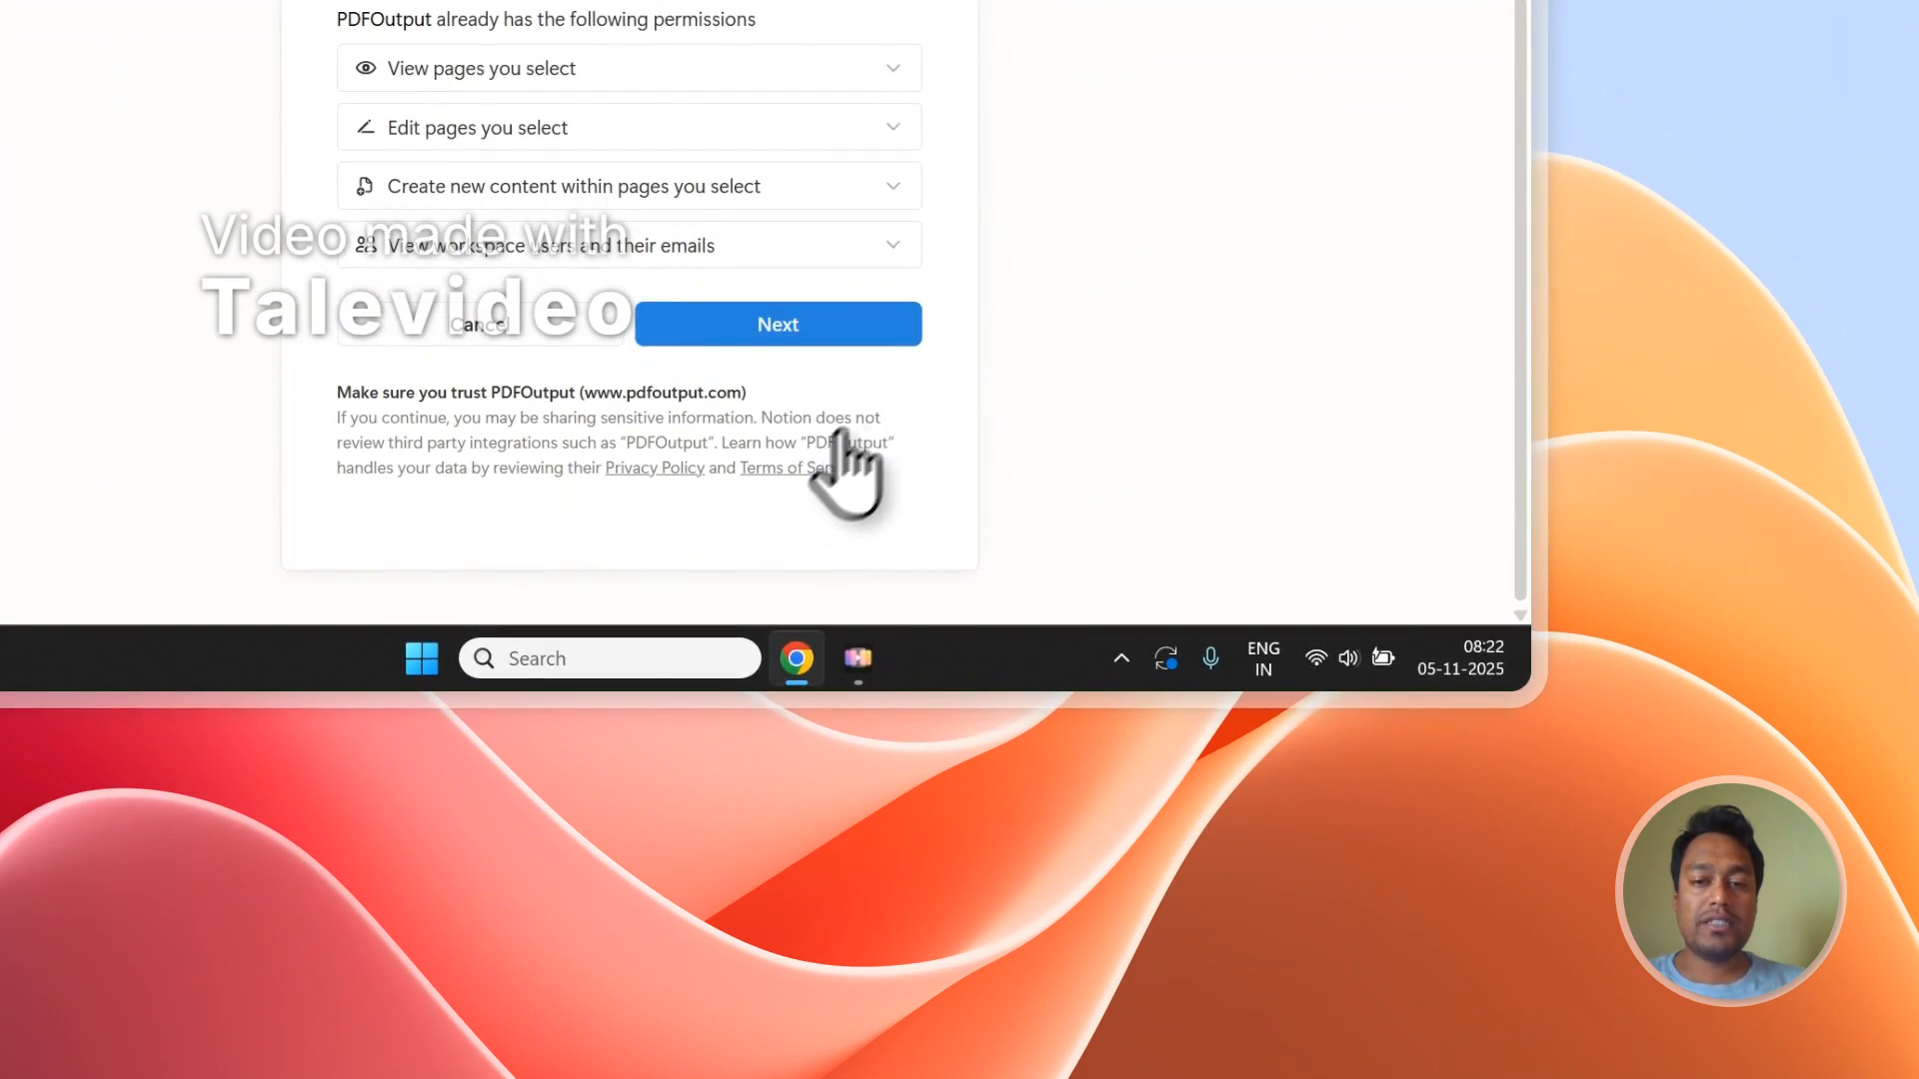
click(839, 340)
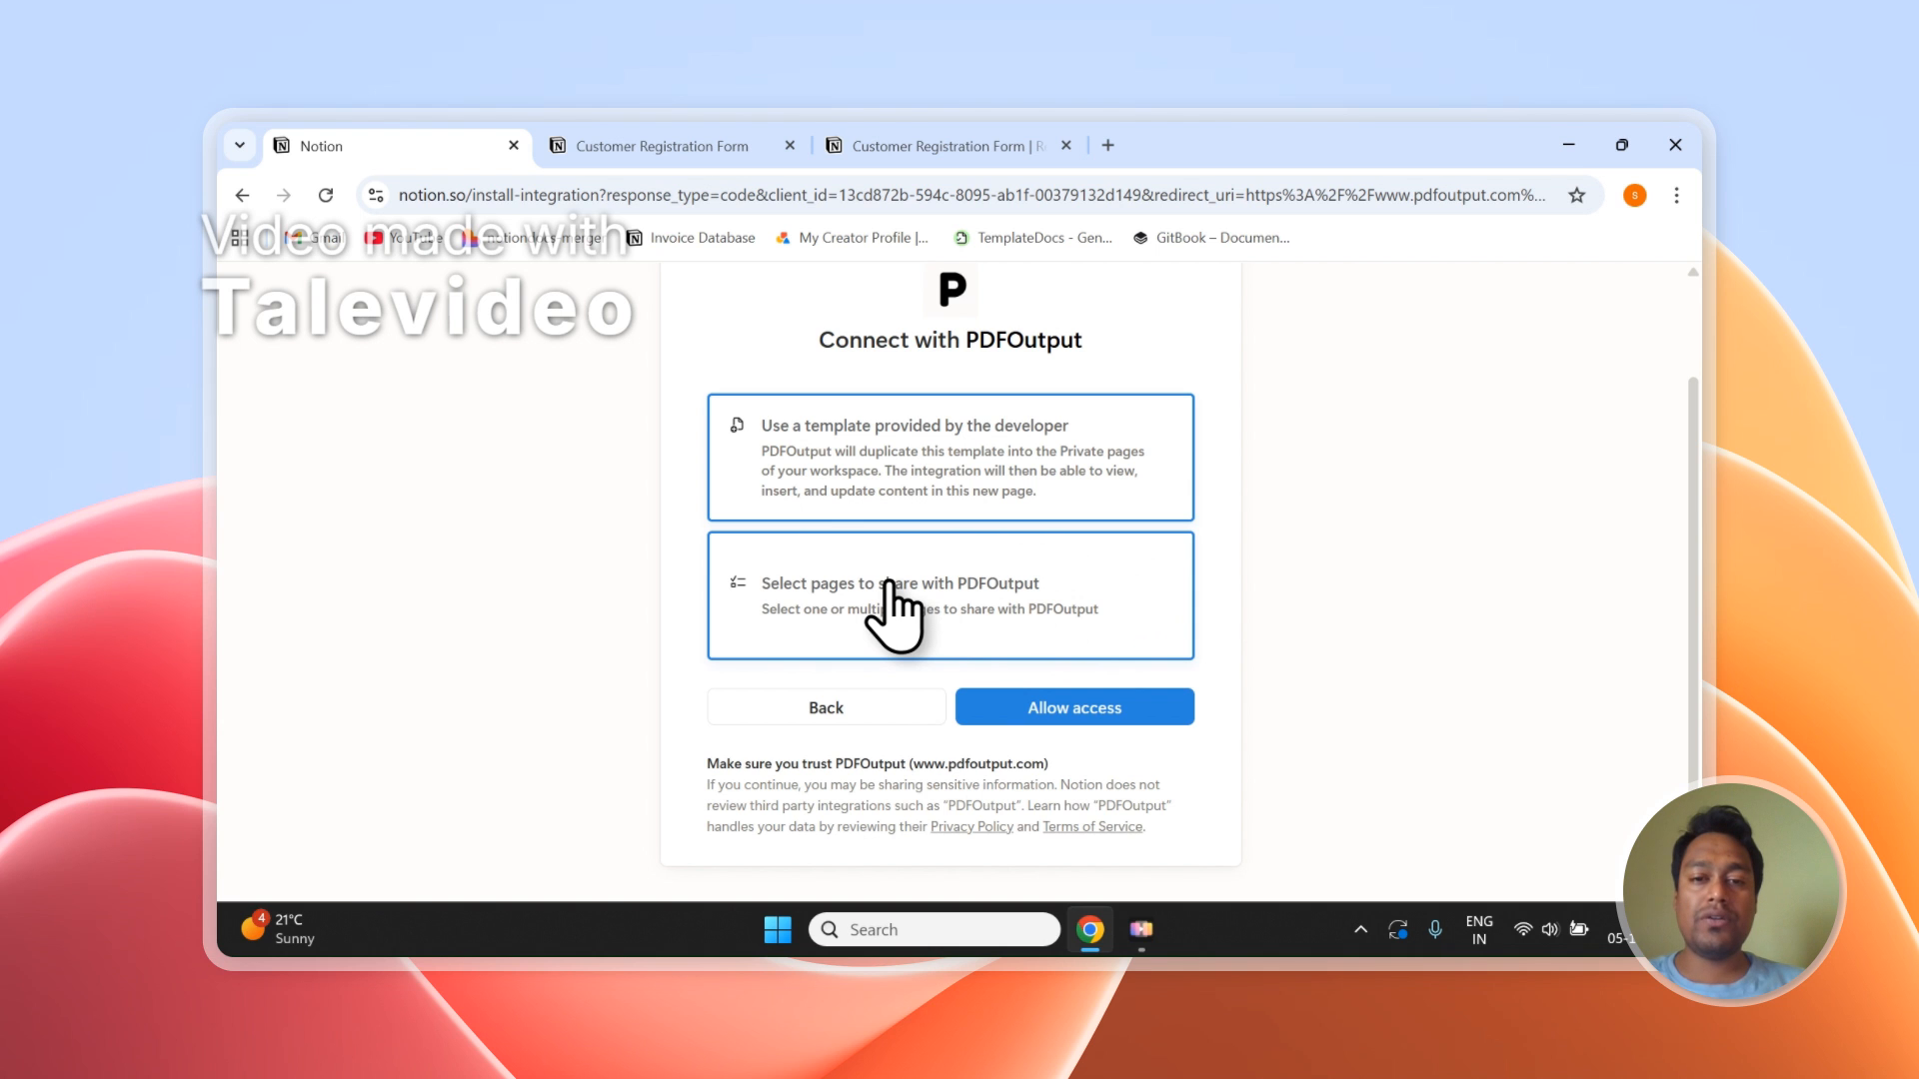
click(784, 598)
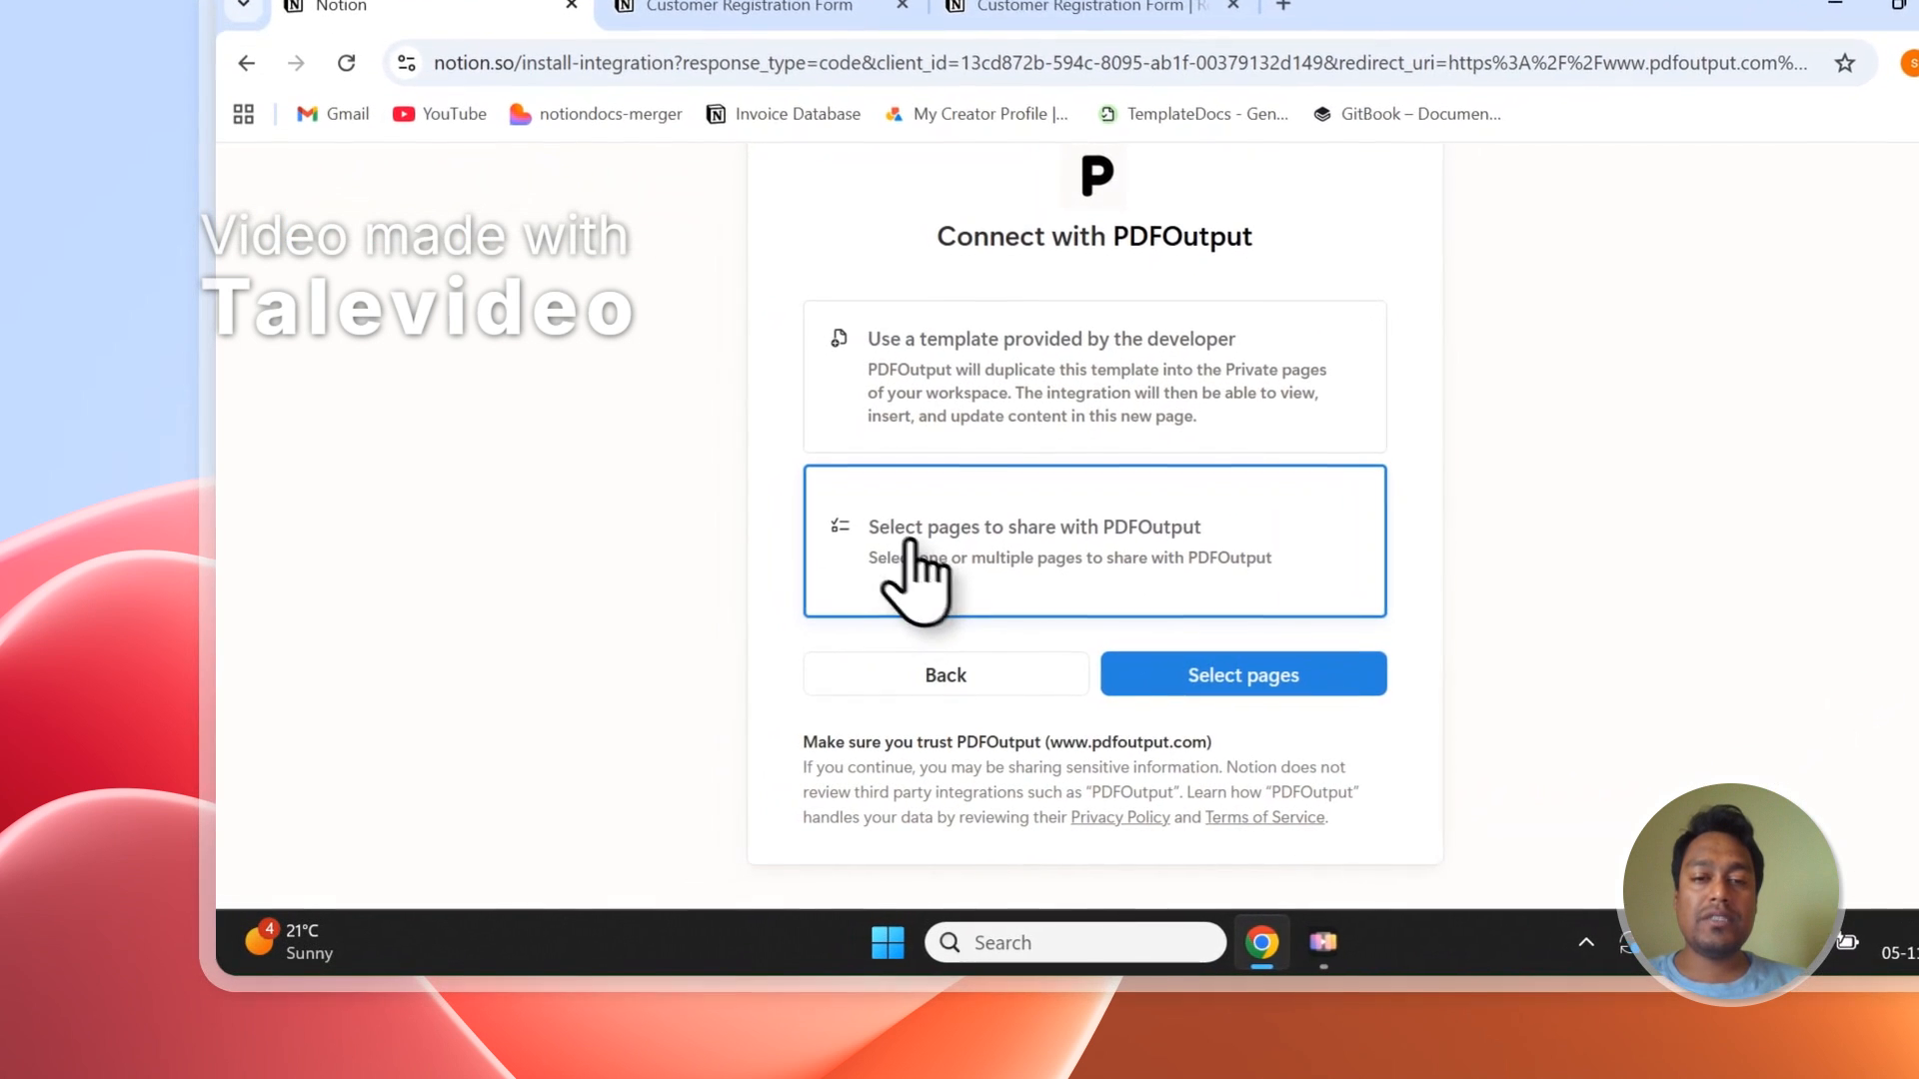
click(1343, 676)
scroll(1204, 440, down, 2)
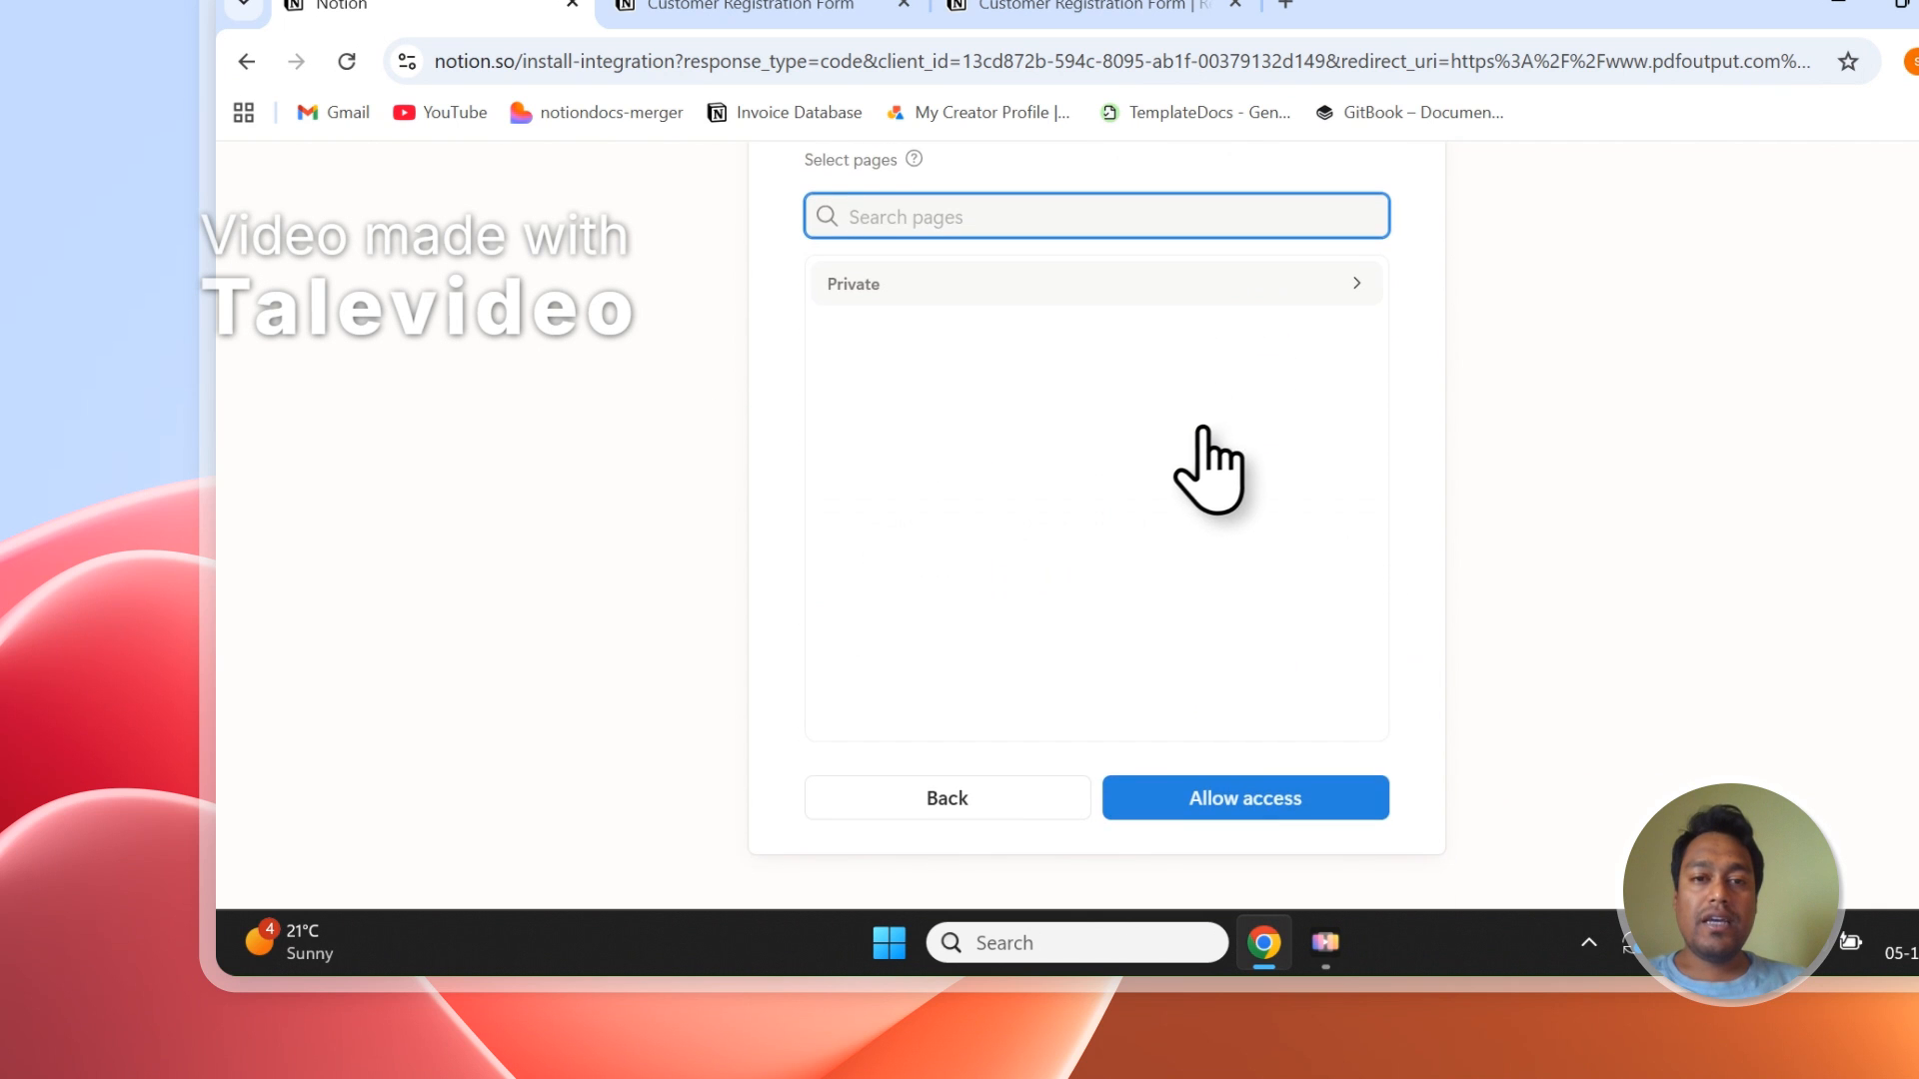
- Search the pages for the copied title and add the Customer Registration Form database under Form Database / Database
scroll(1199, 420, up, 1)
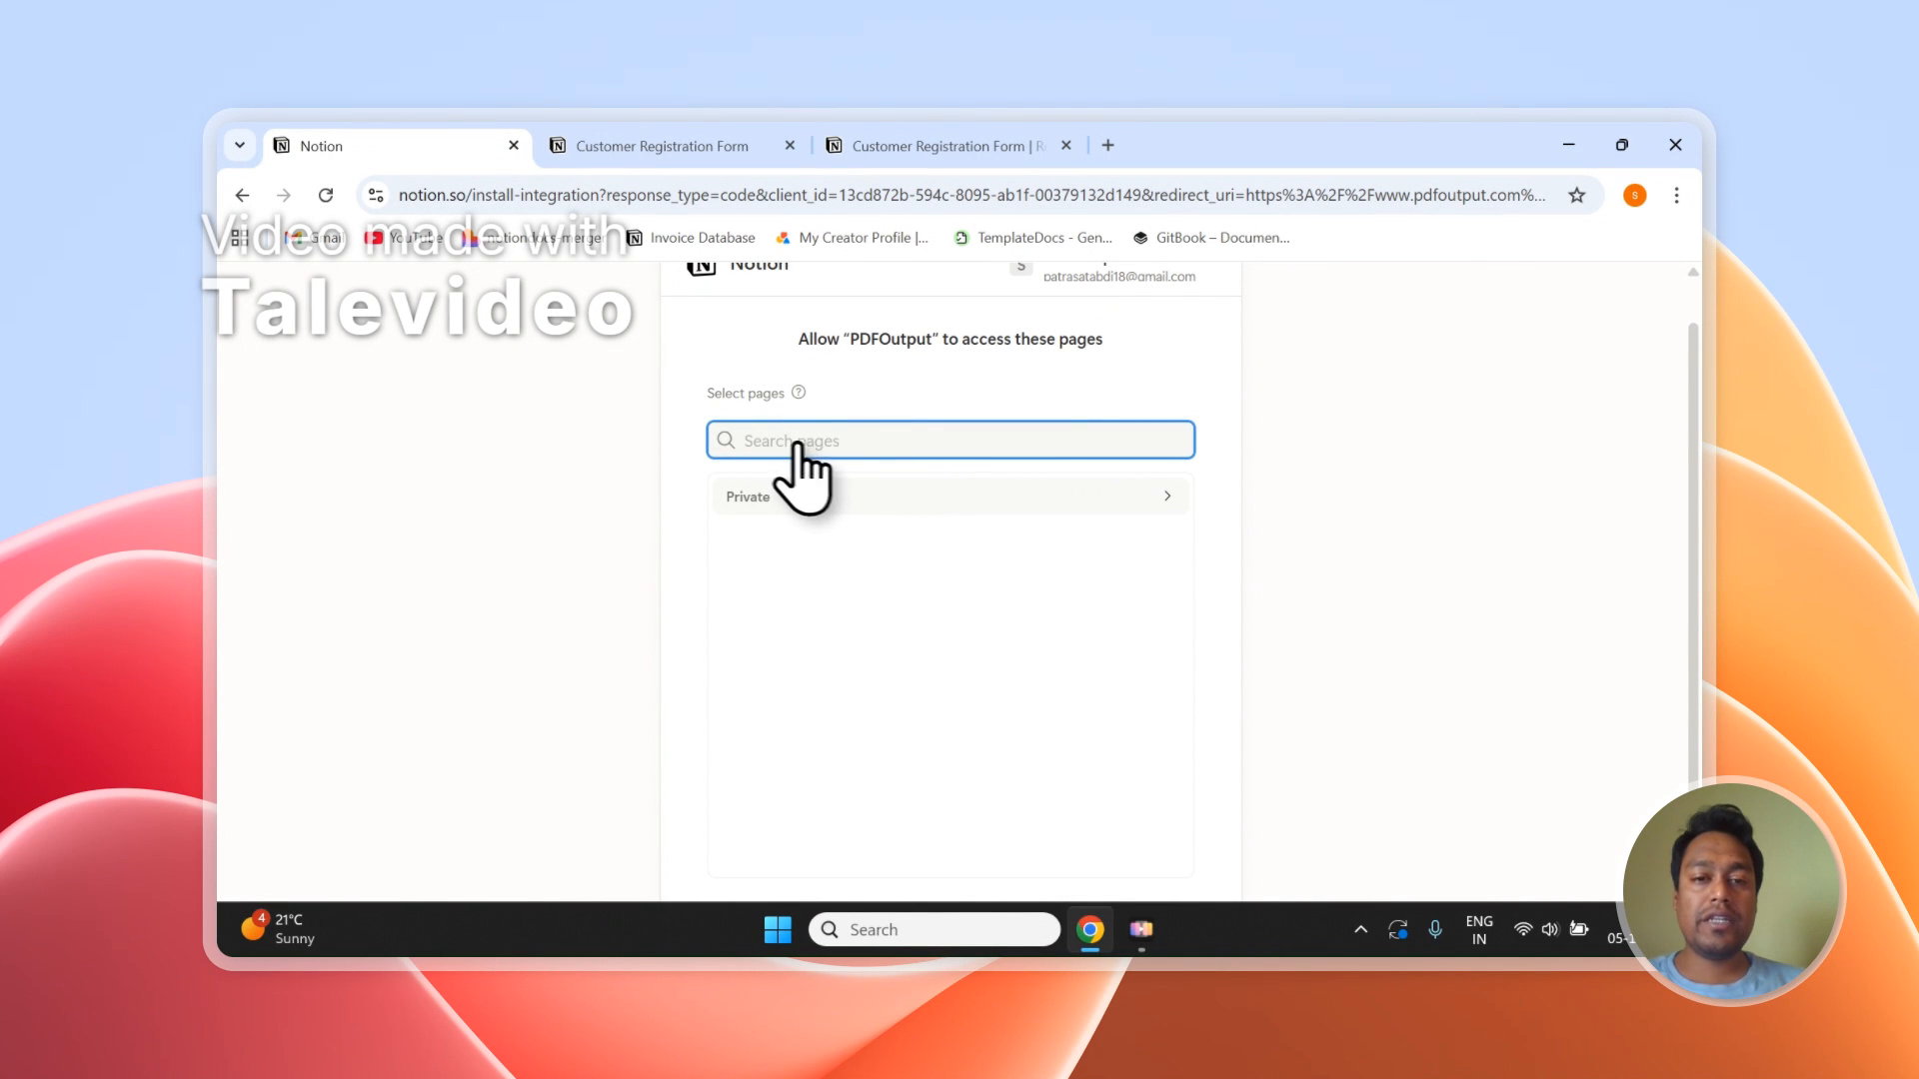
right_click(794, 450)
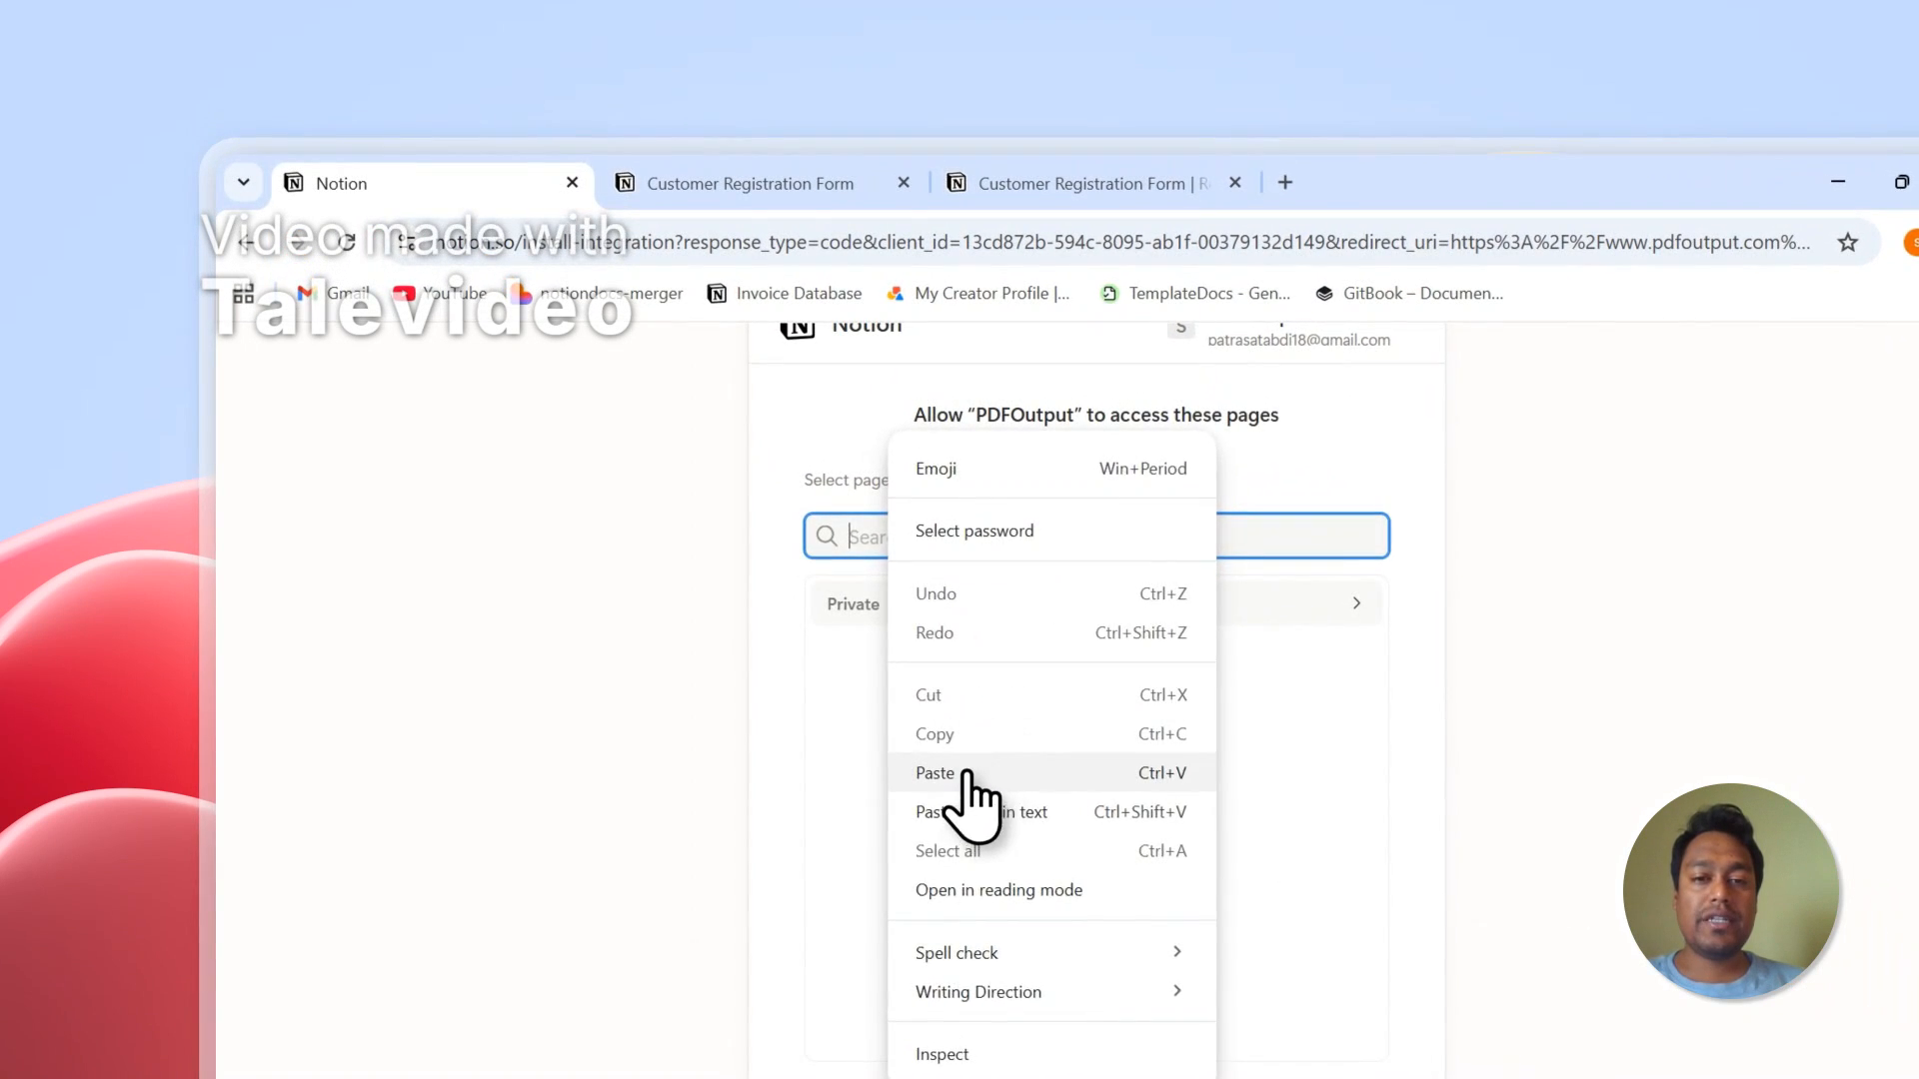
click(936, 772)
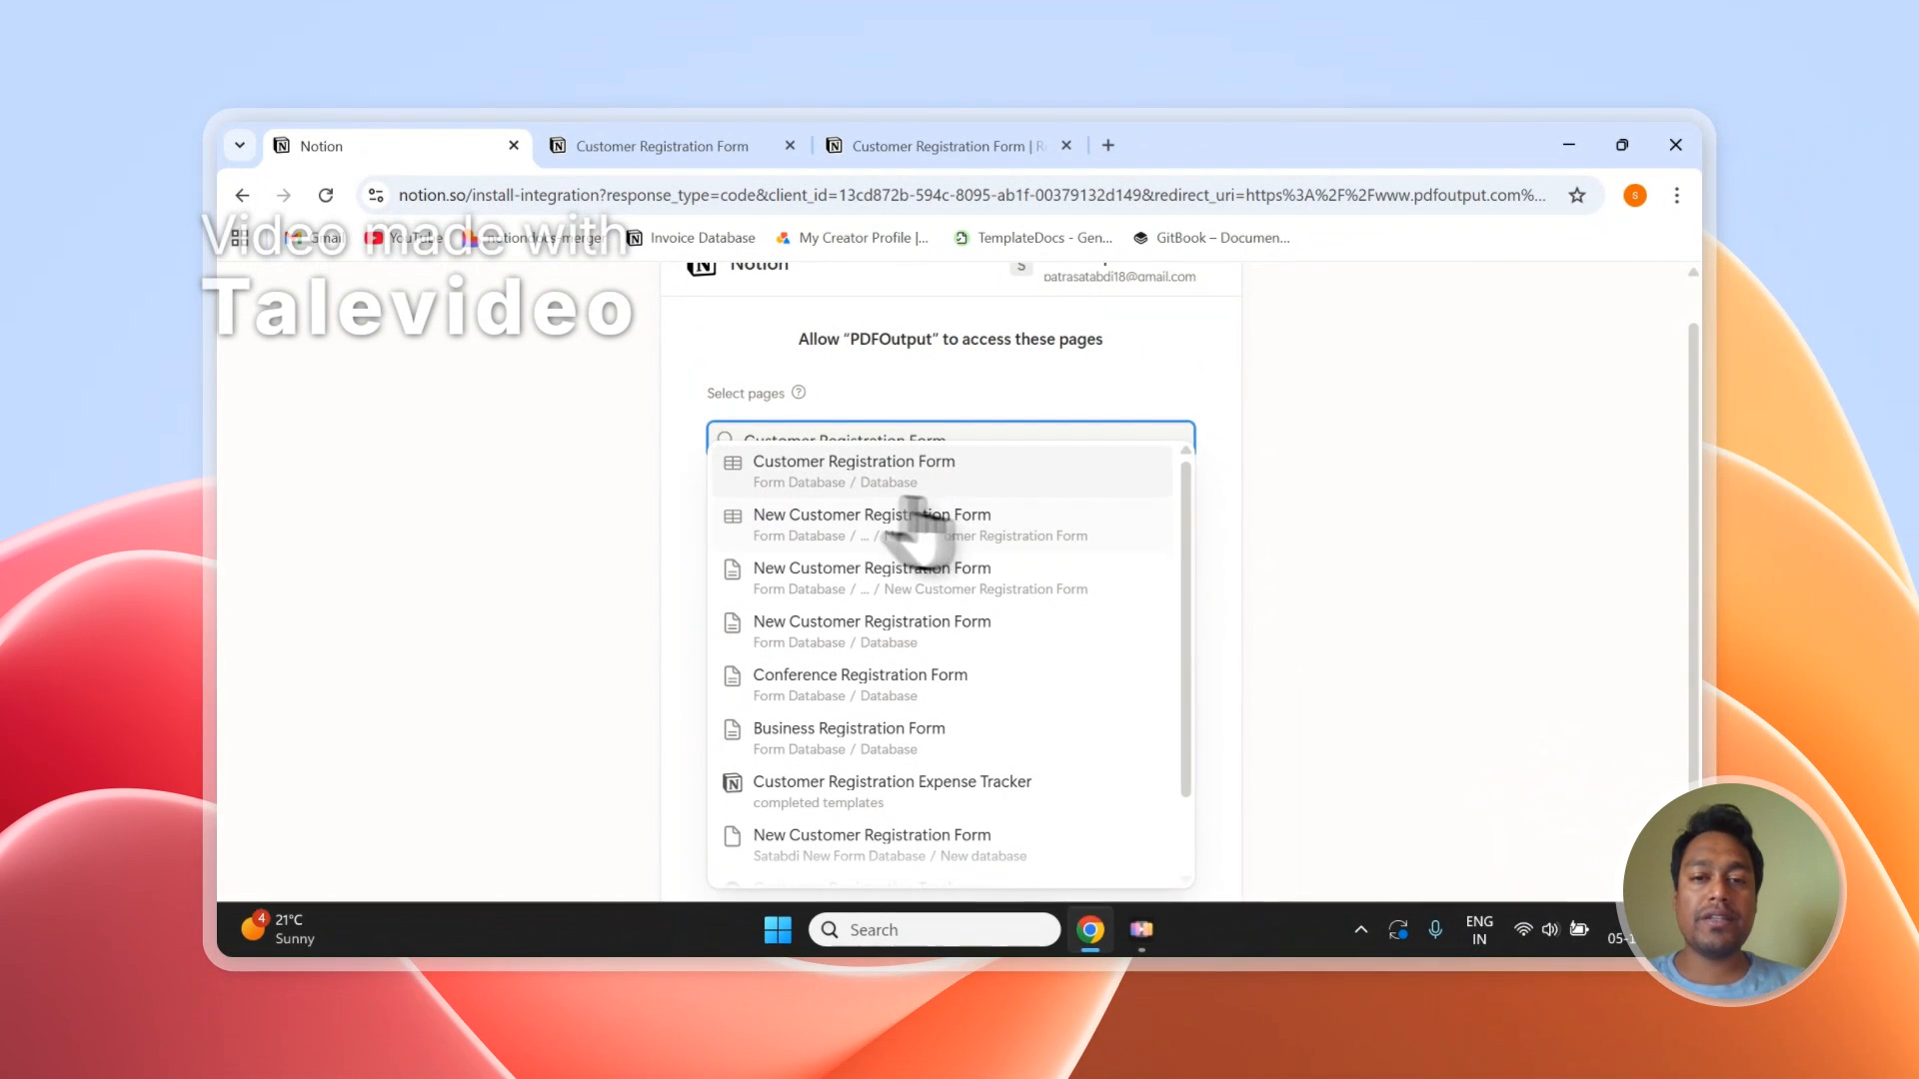
click(930, 477)
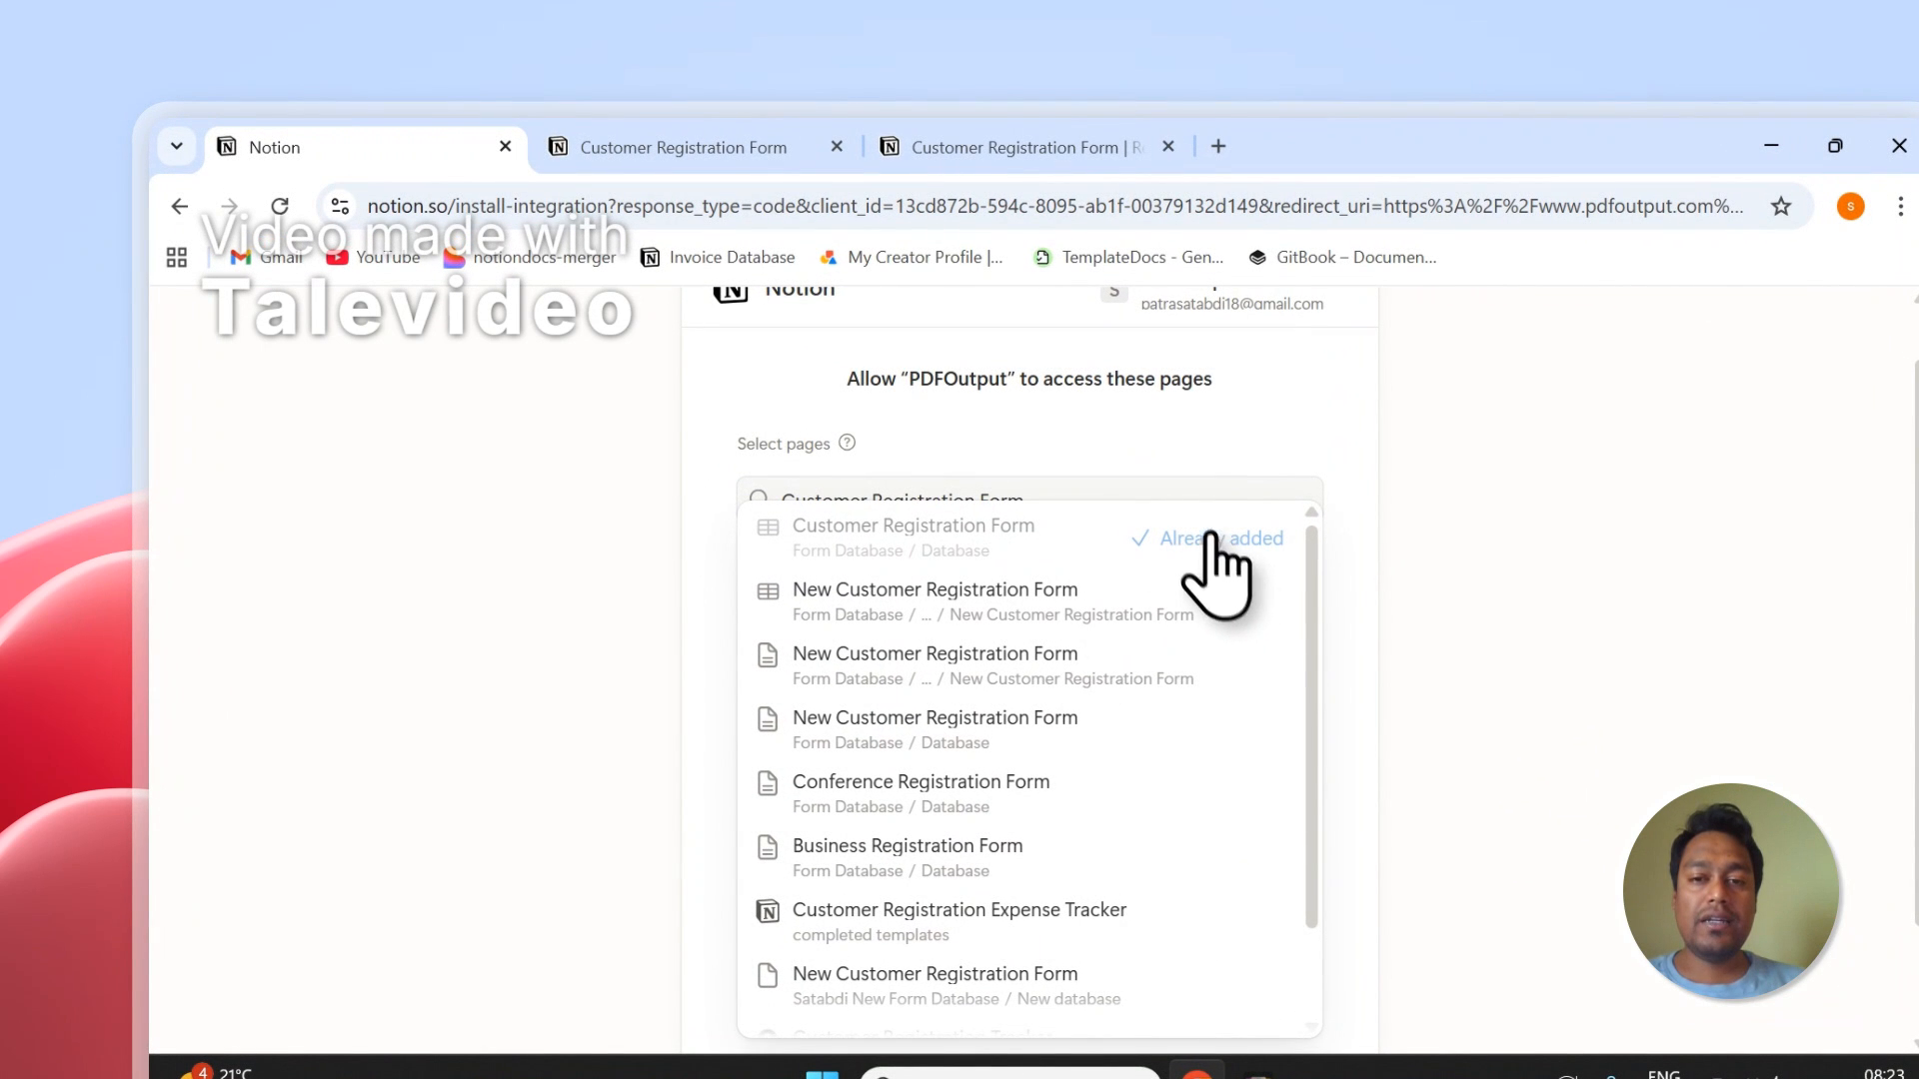
click(1190, 447)
- Compare the Notion database's title with the manually selected entry in the Private pages list
click(1096, 150)
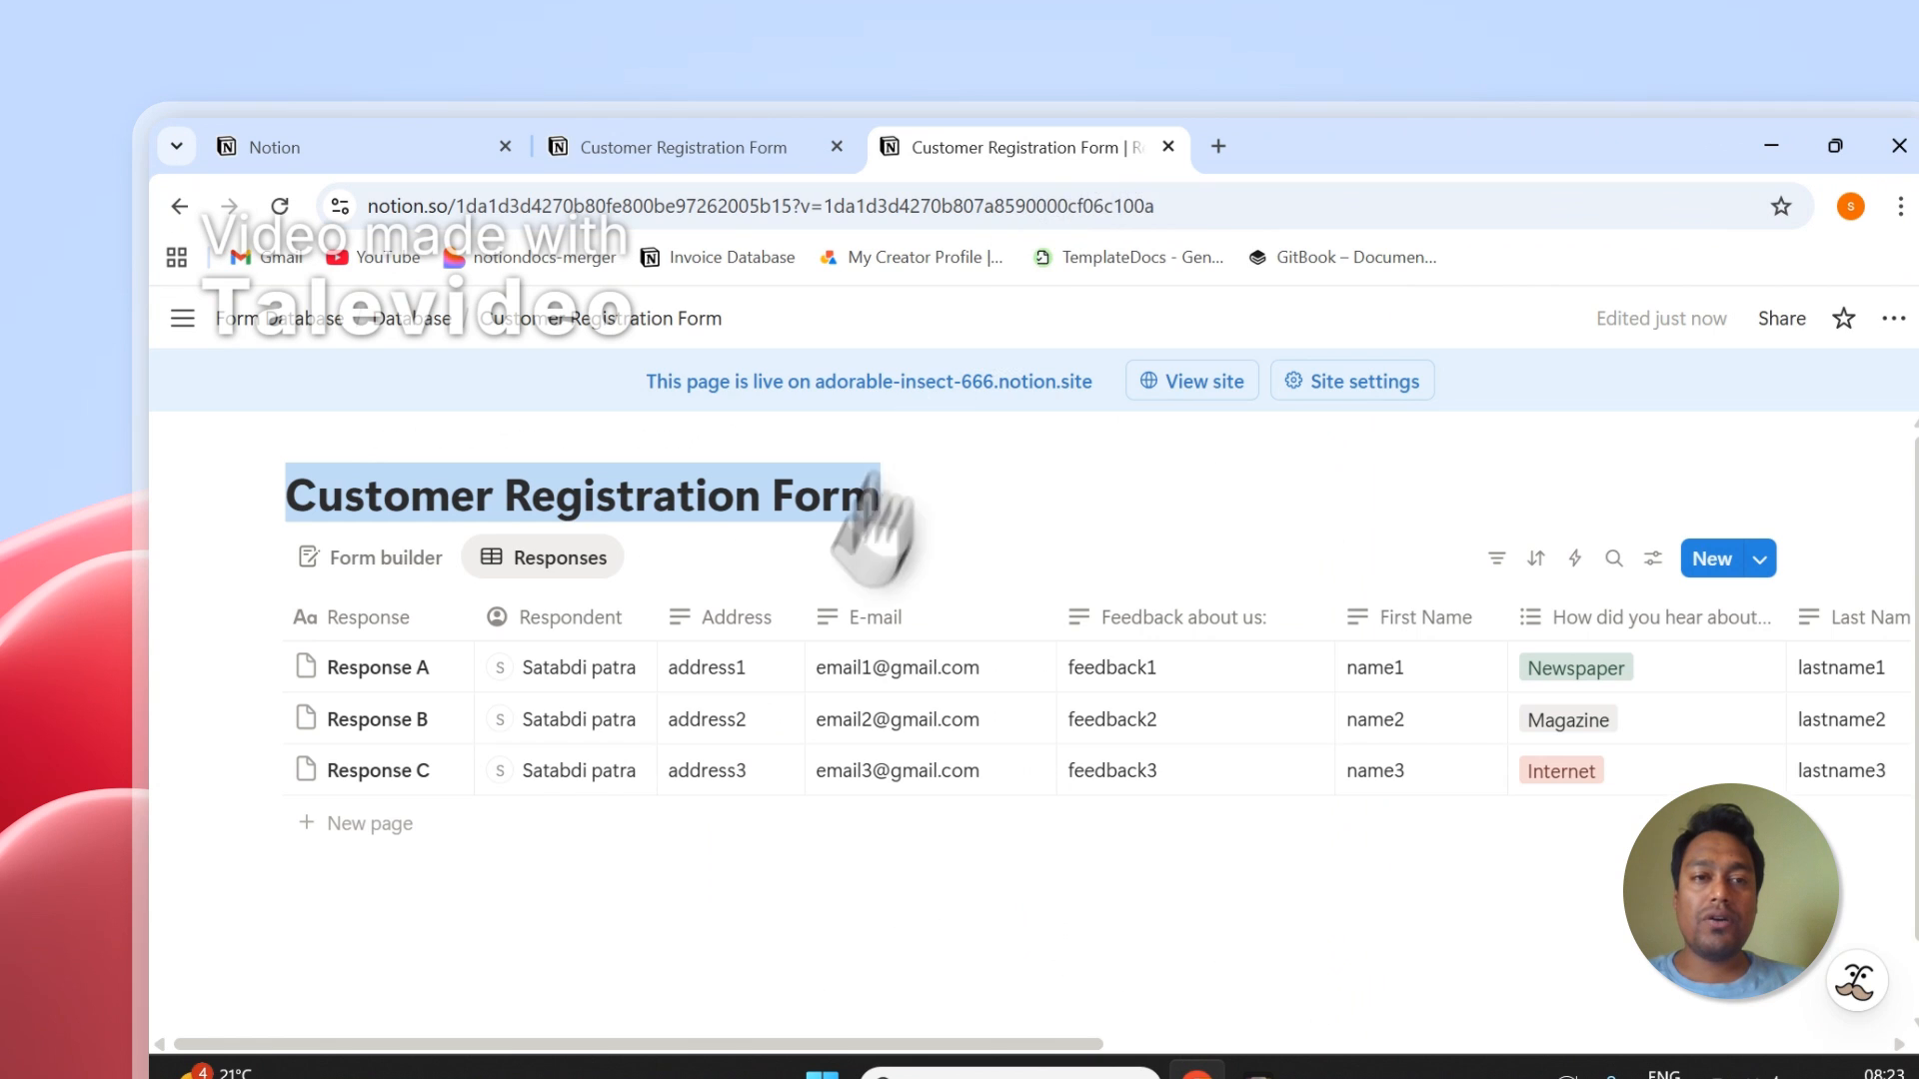
click(419, 140)
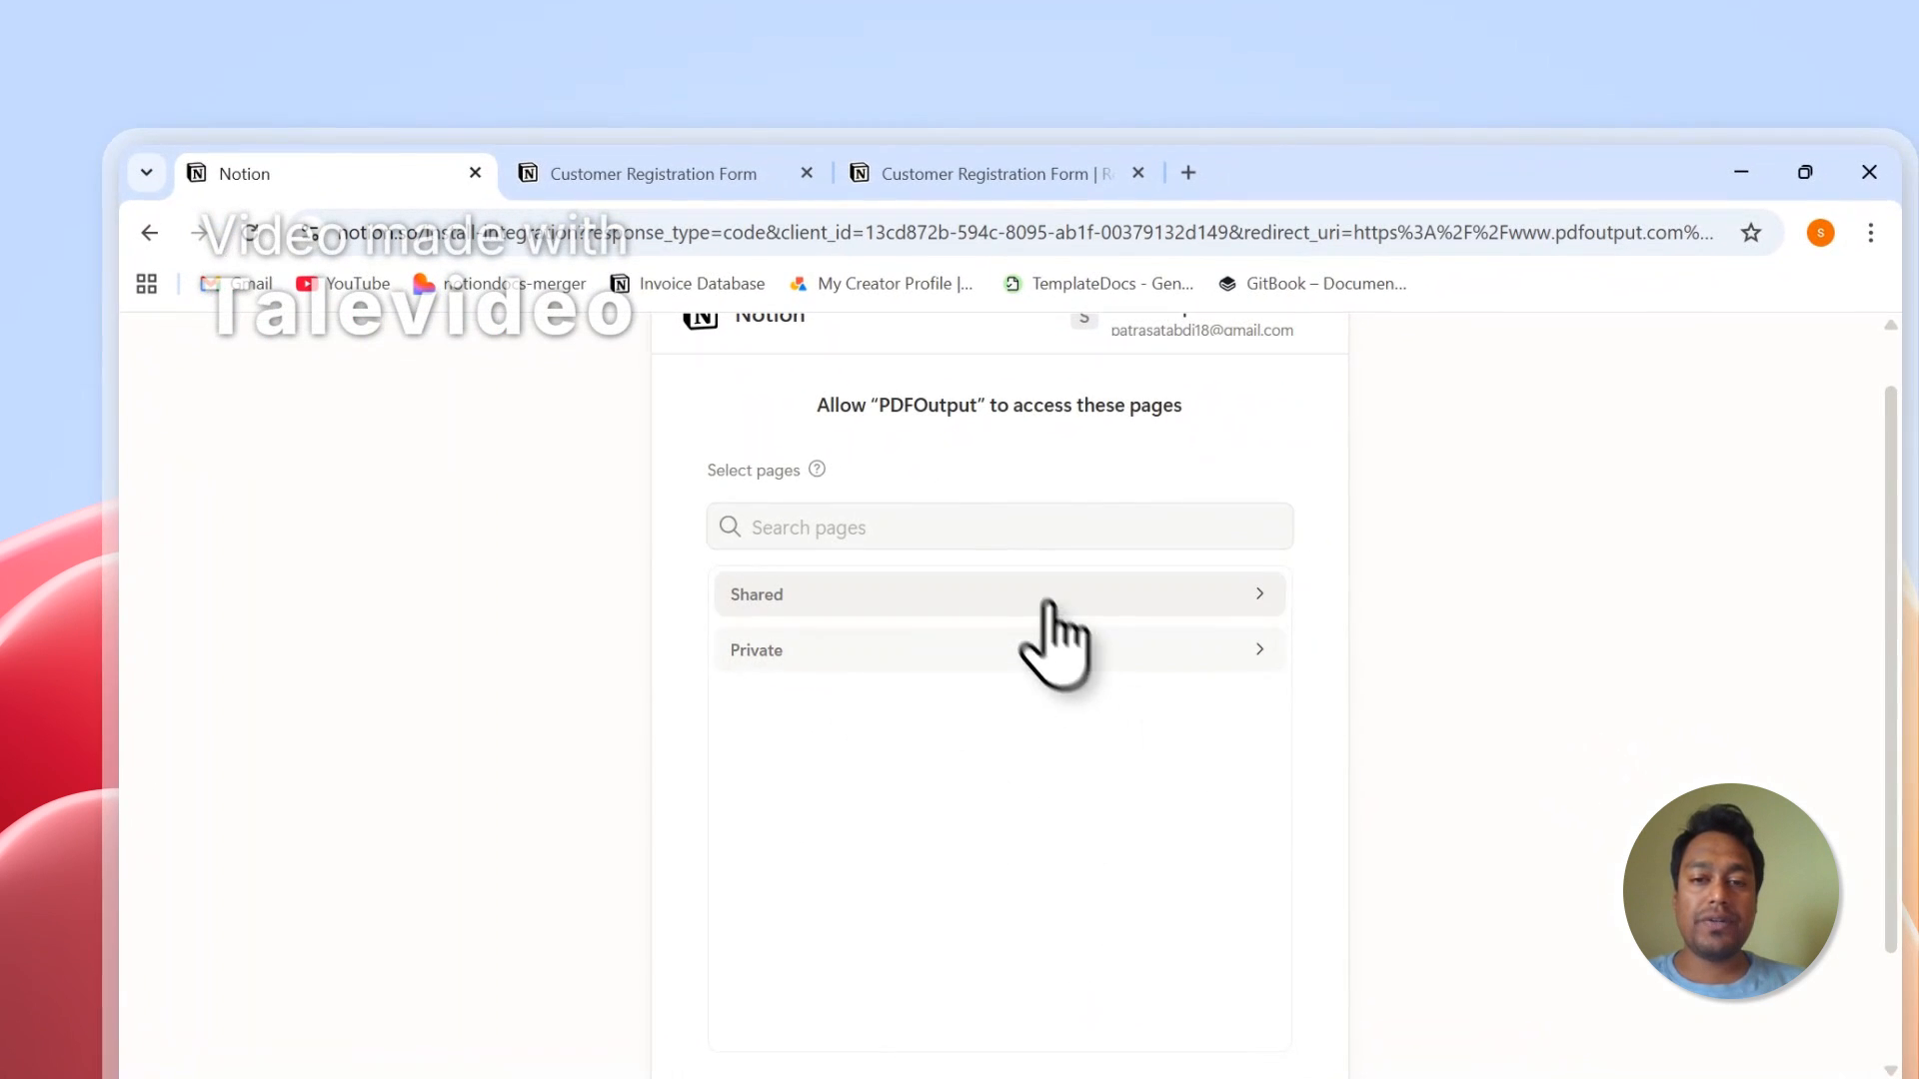
click(822, 649)
scroll(899, 690, down, 1)
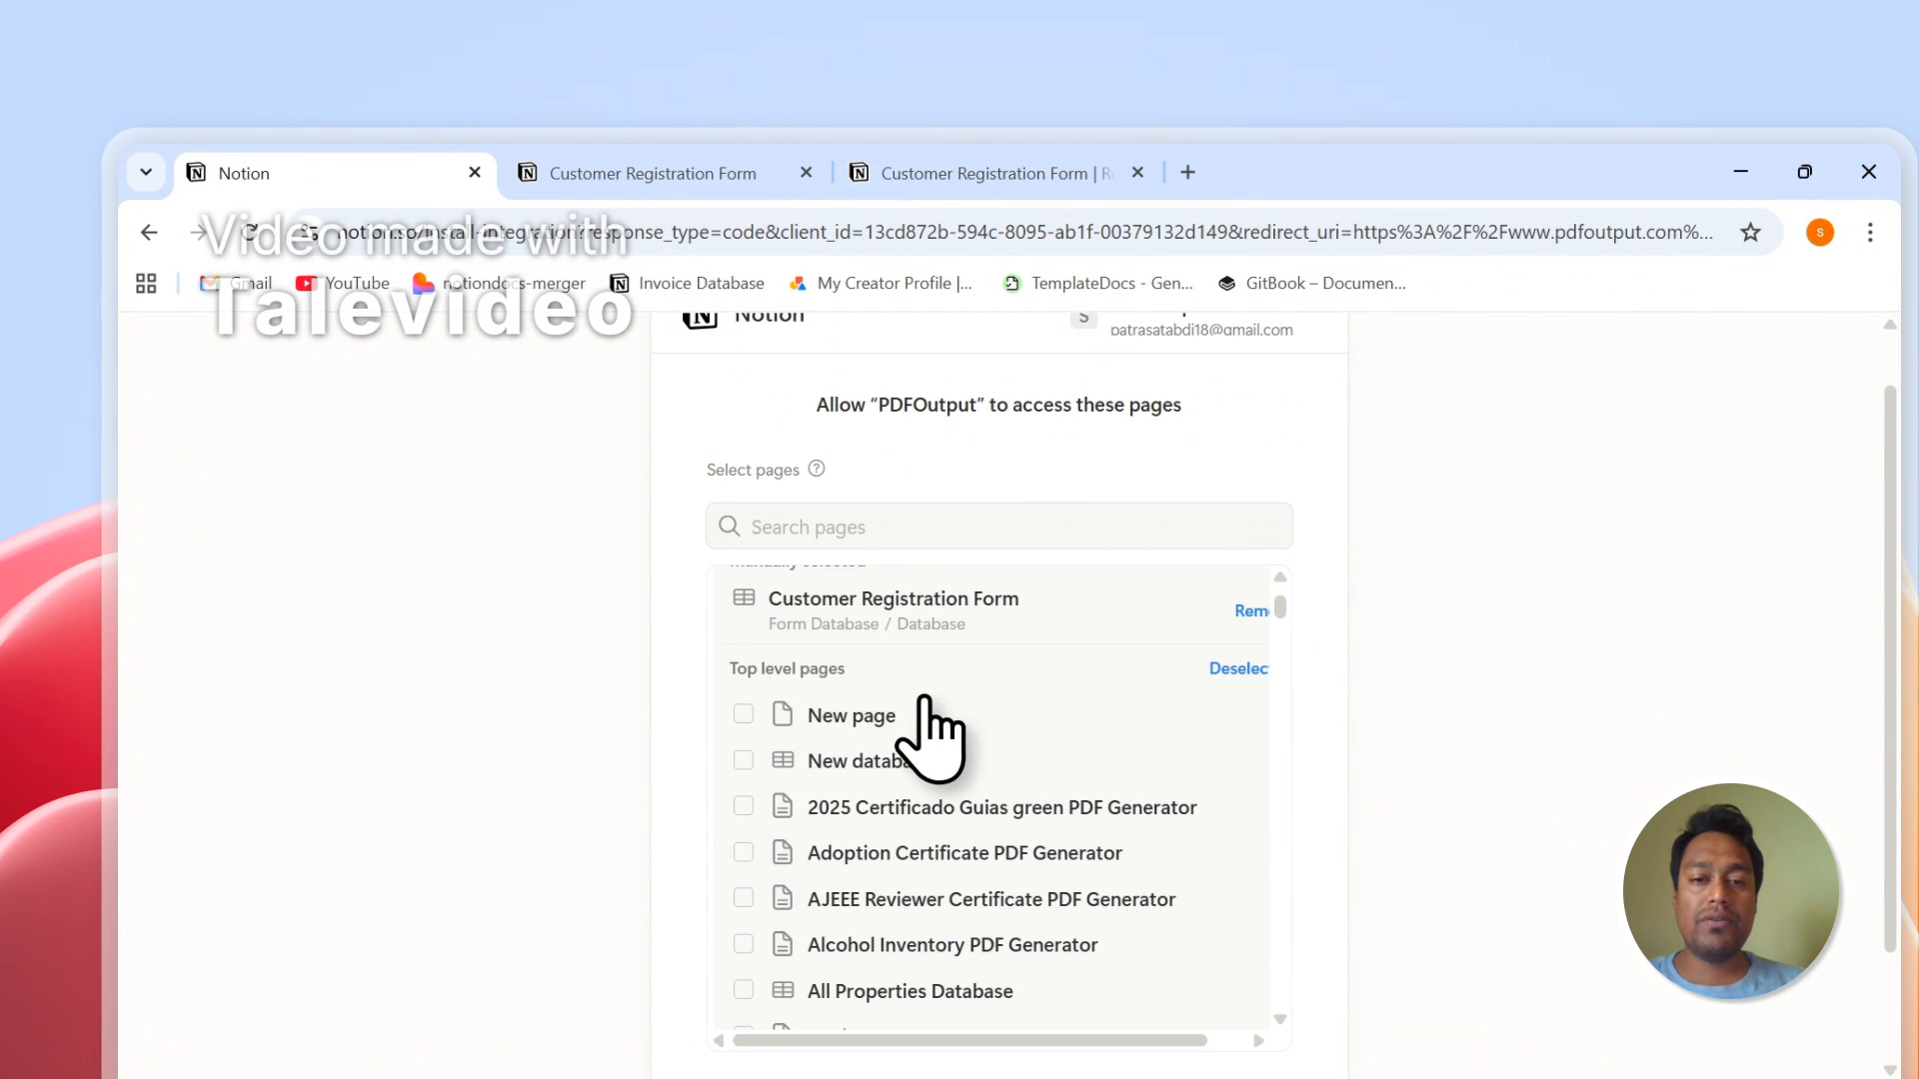
- Check the manually selected entries under Shared and Private and grant PDFOutput access to the Customer Registration Form database
scroll(1000, 649, up, 2)
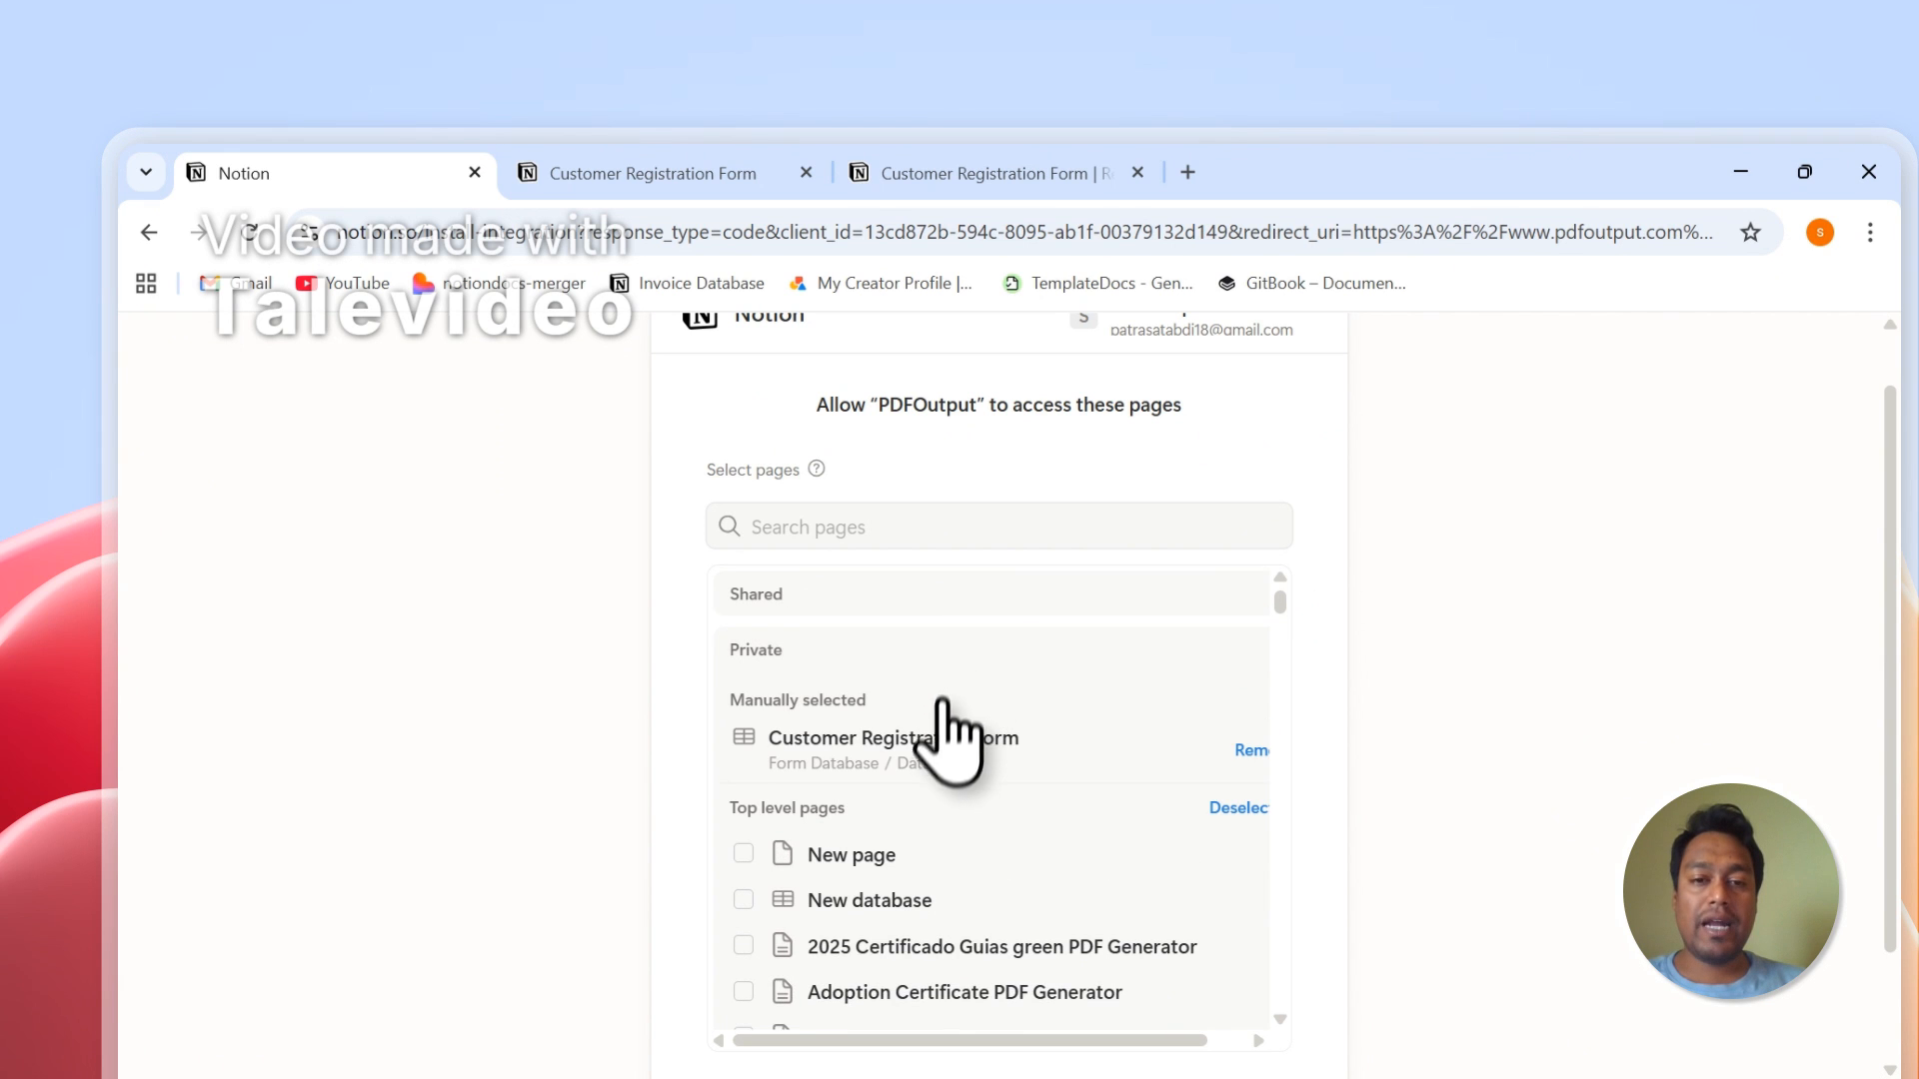
click(822, 594)
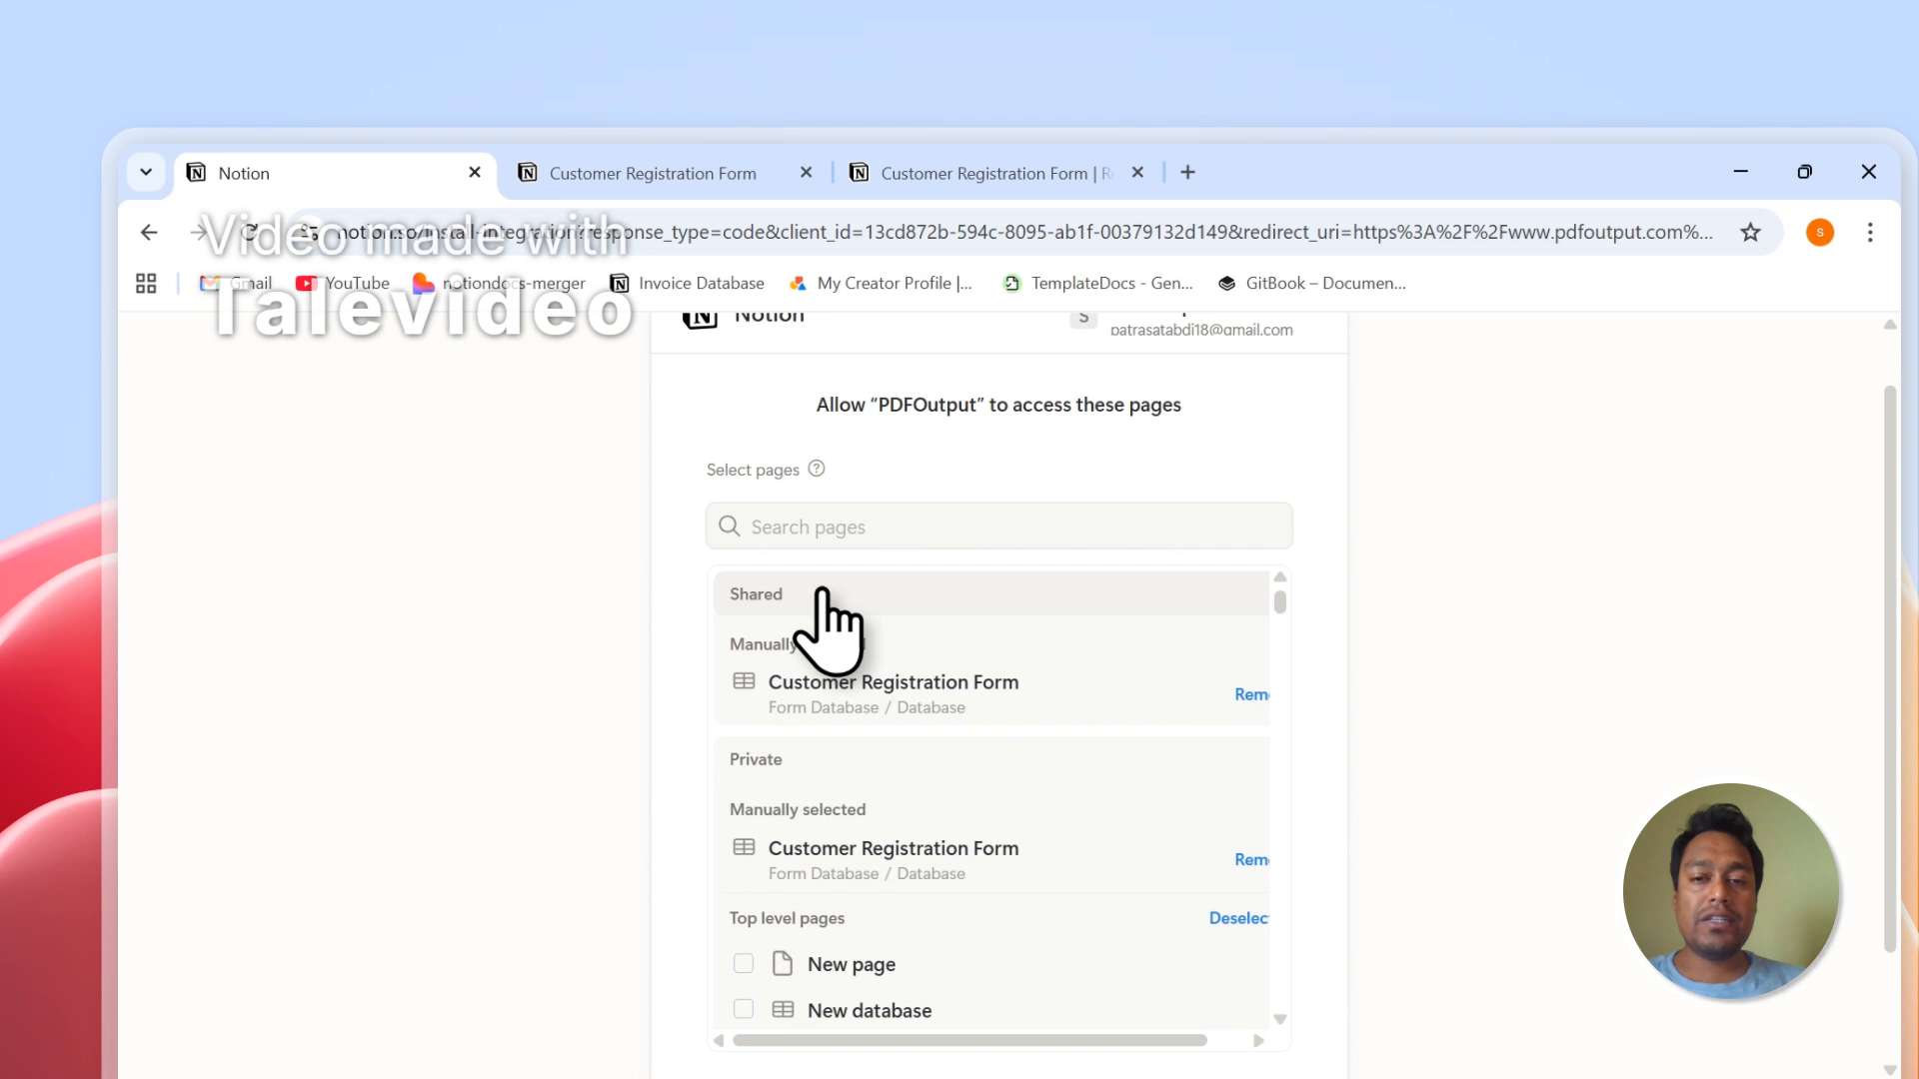
click(822, 594)
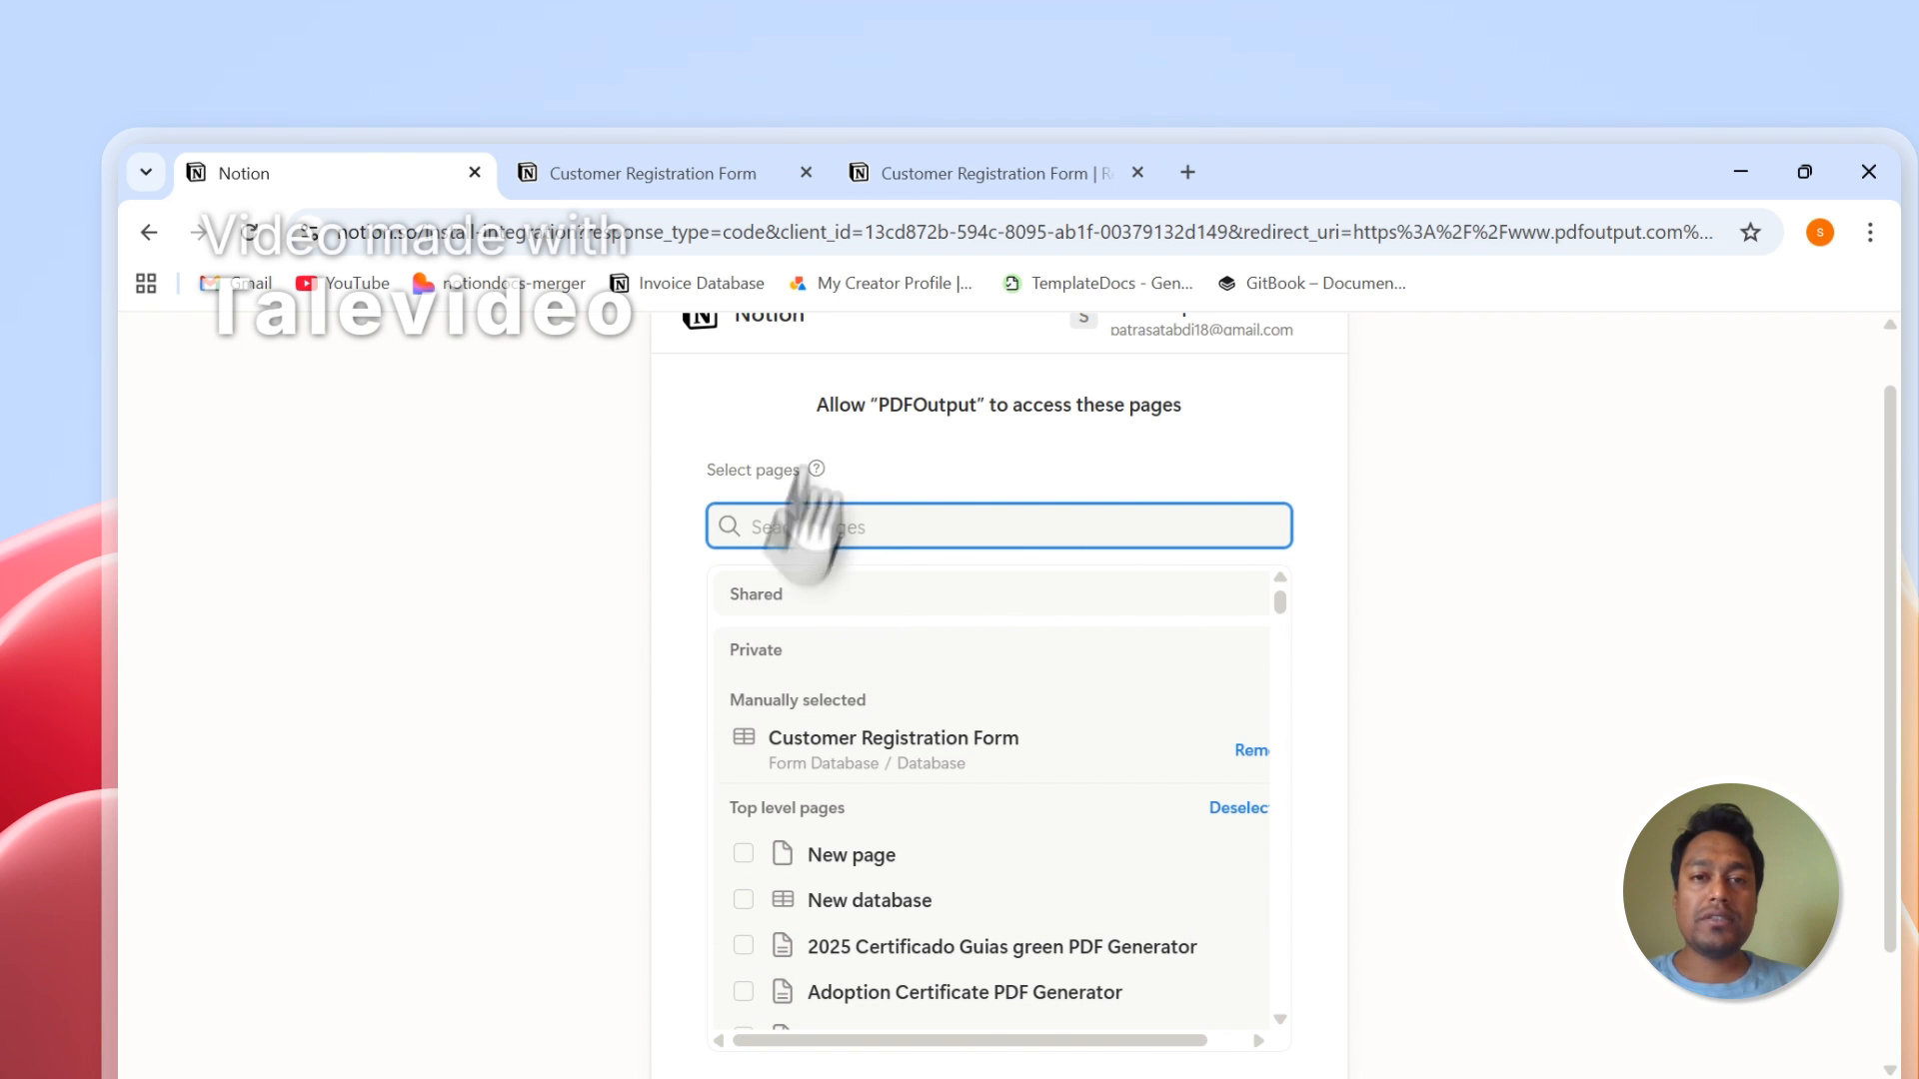
click(899, 175)
click(430, 173)
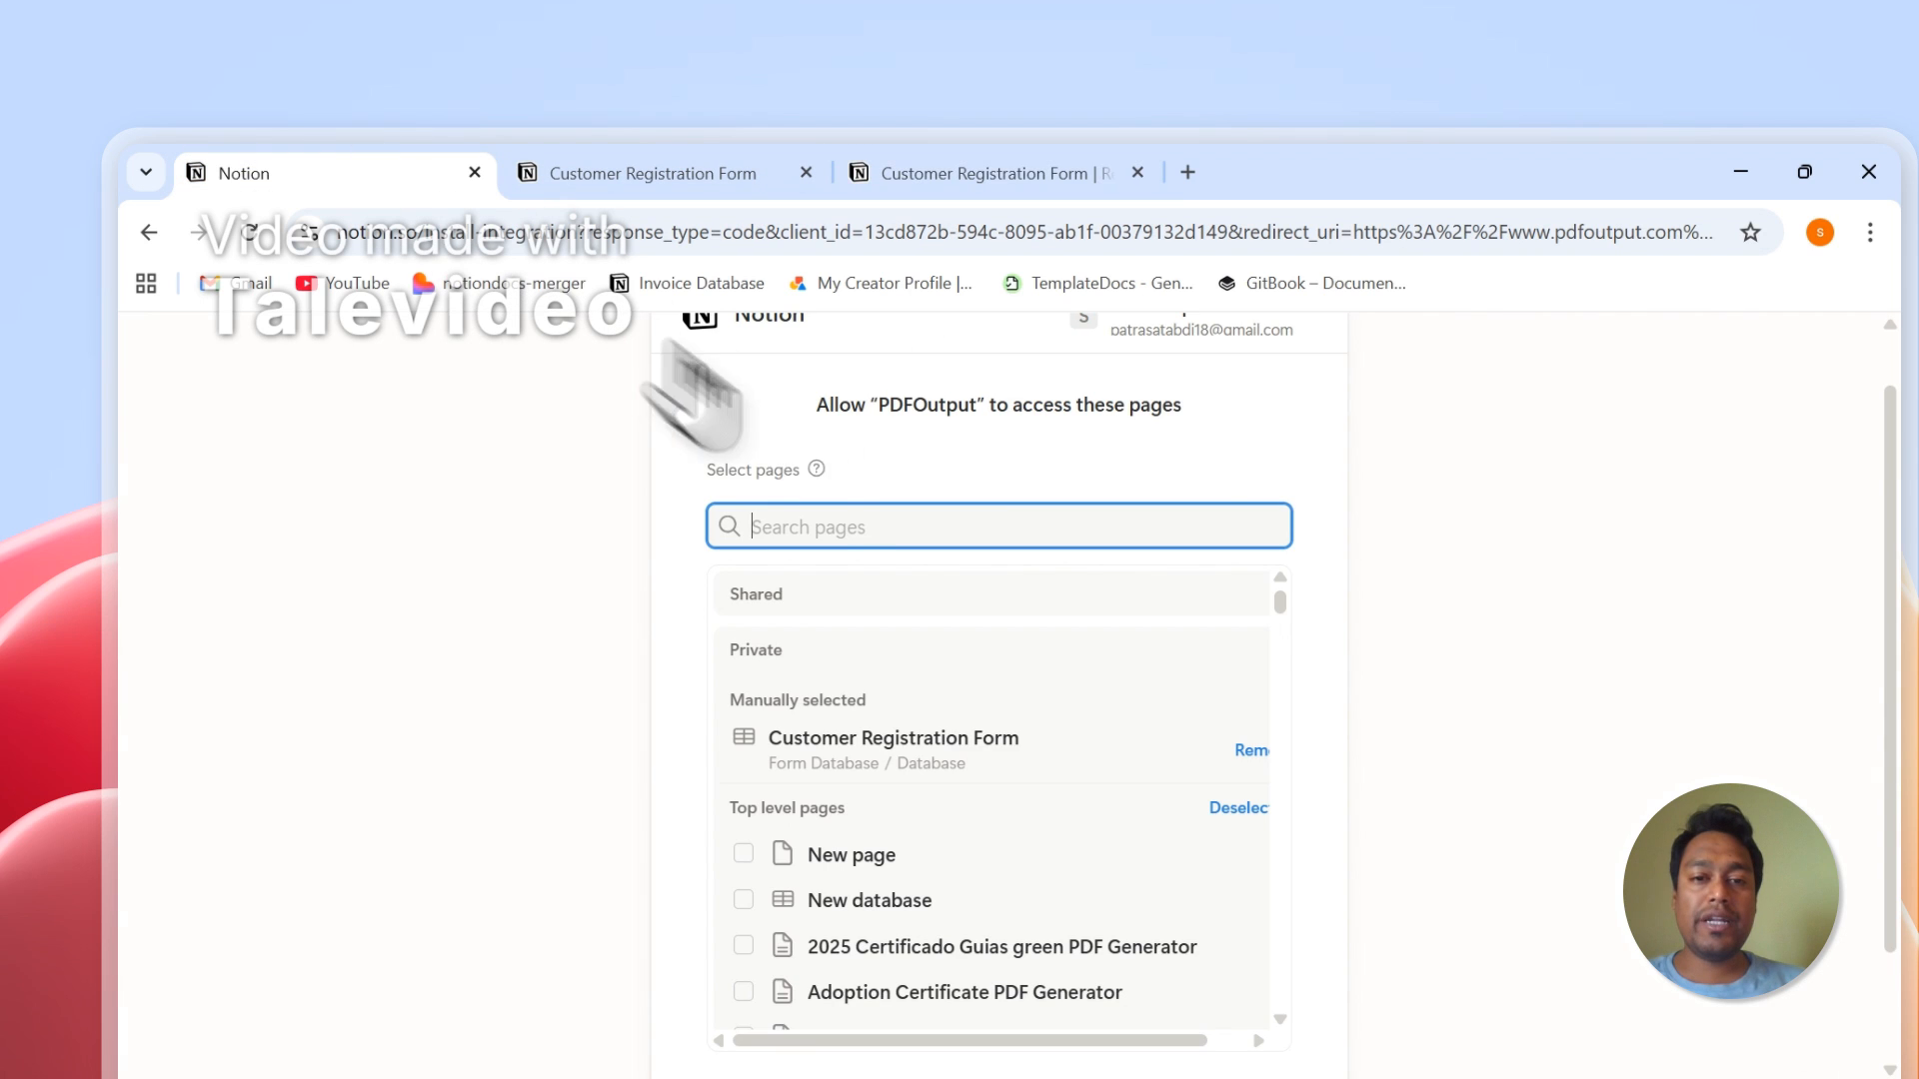
scroll(782, 522, down, 1)
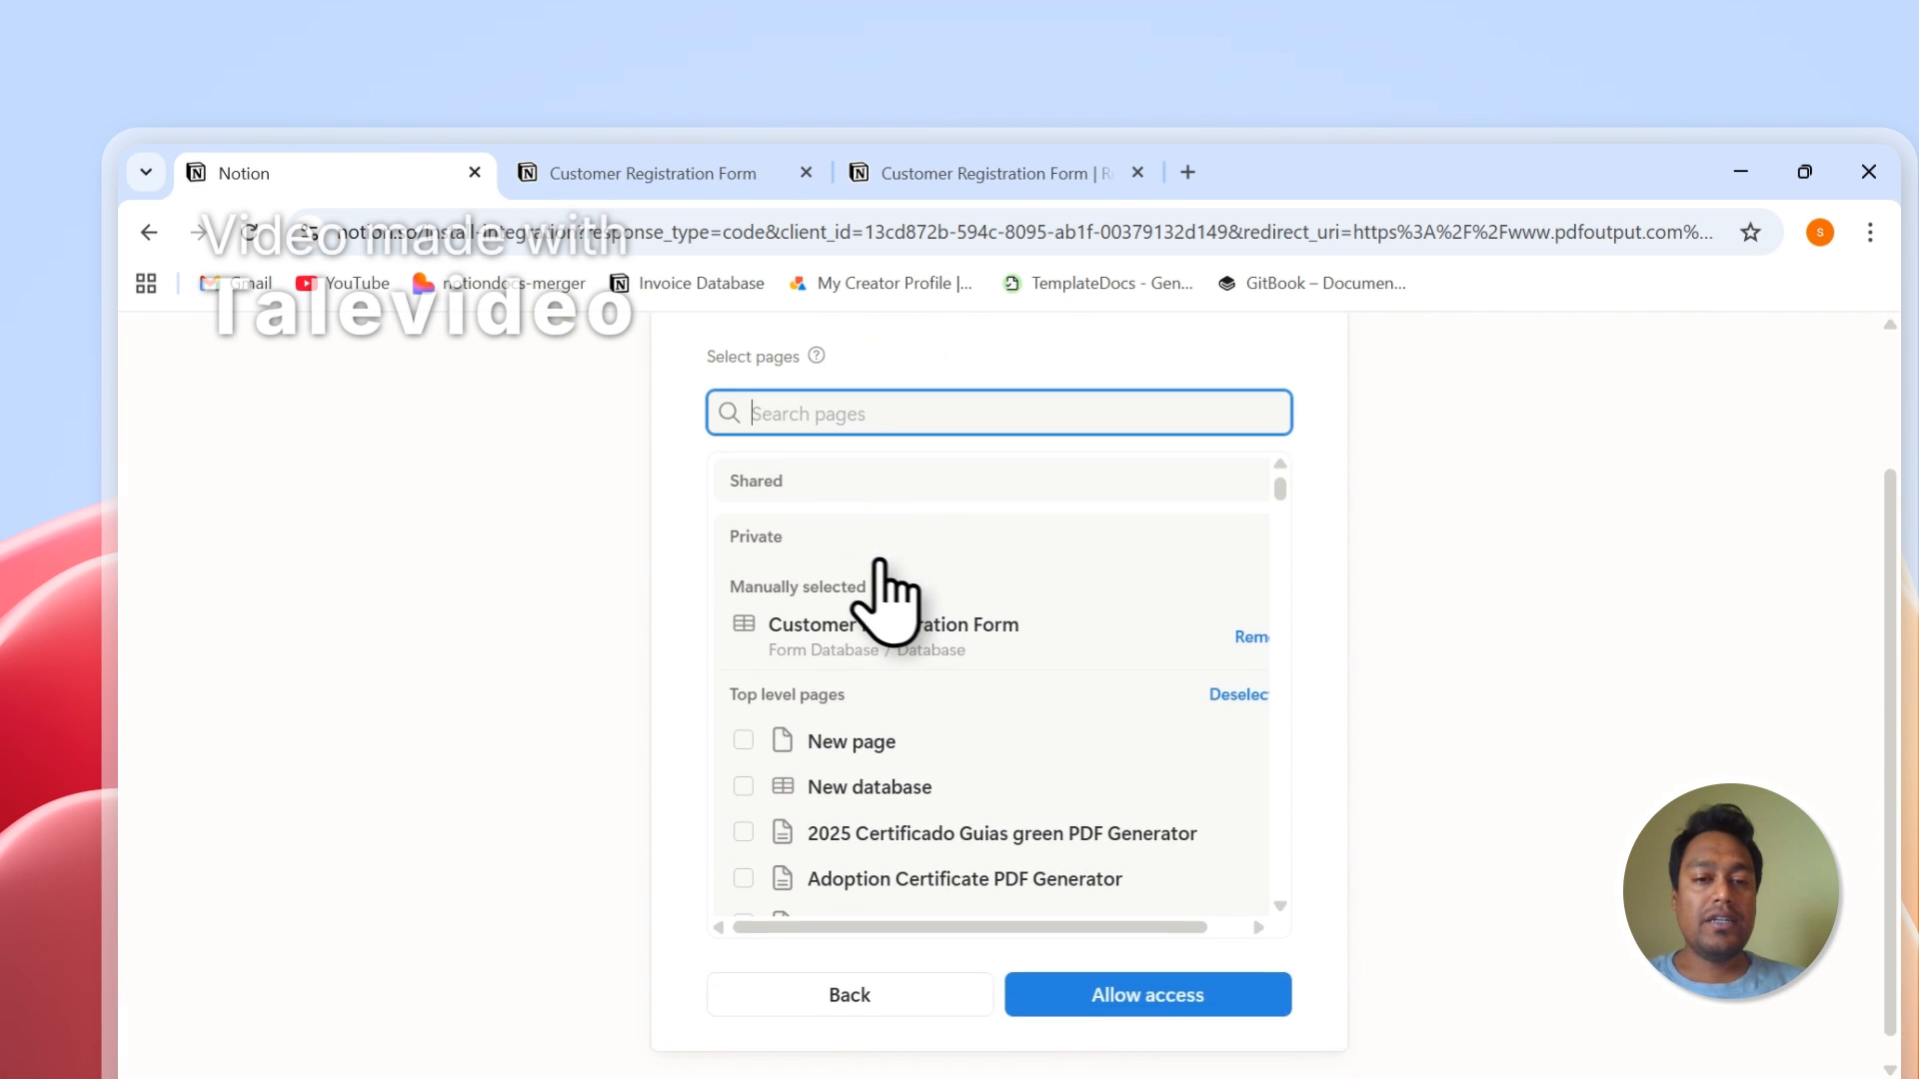
scroll(871, 569, down, 2)
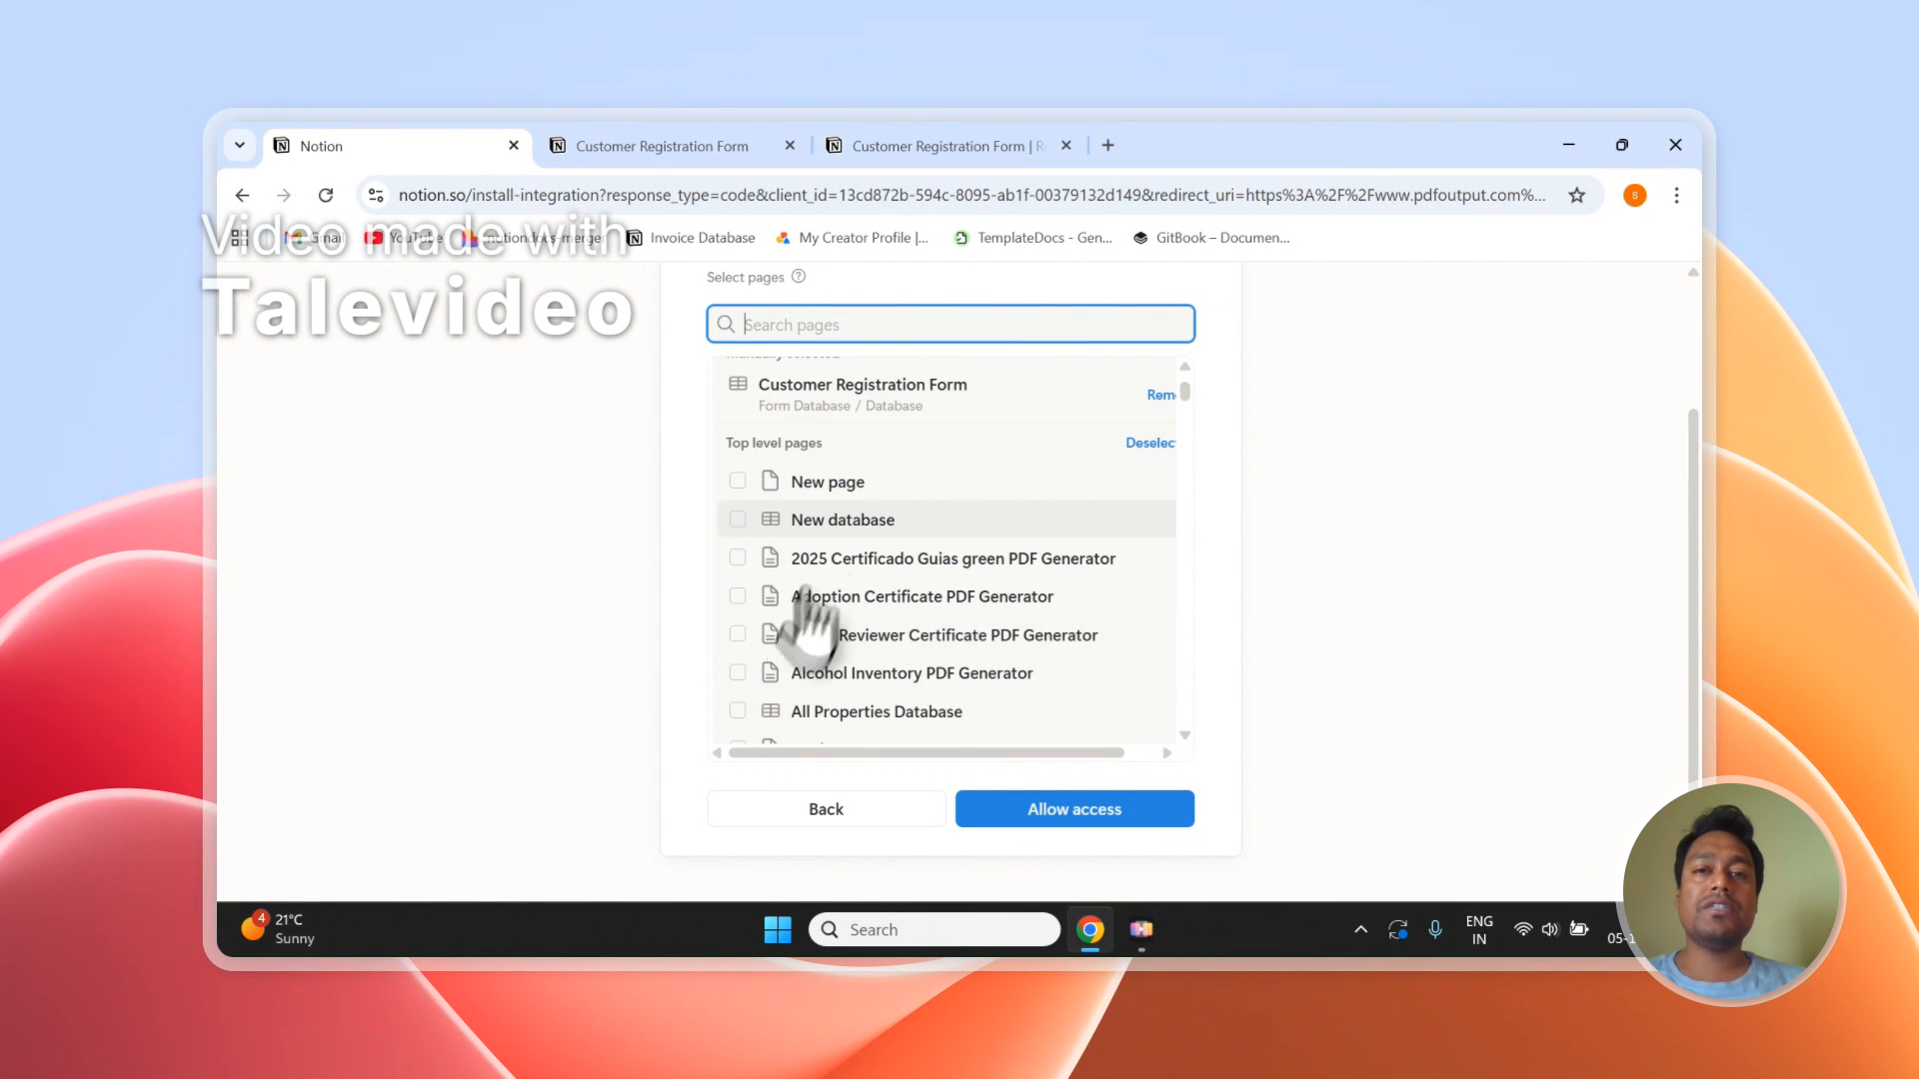
scroll(835, 515, up, 1)
scroll(844, 515, up, 2)
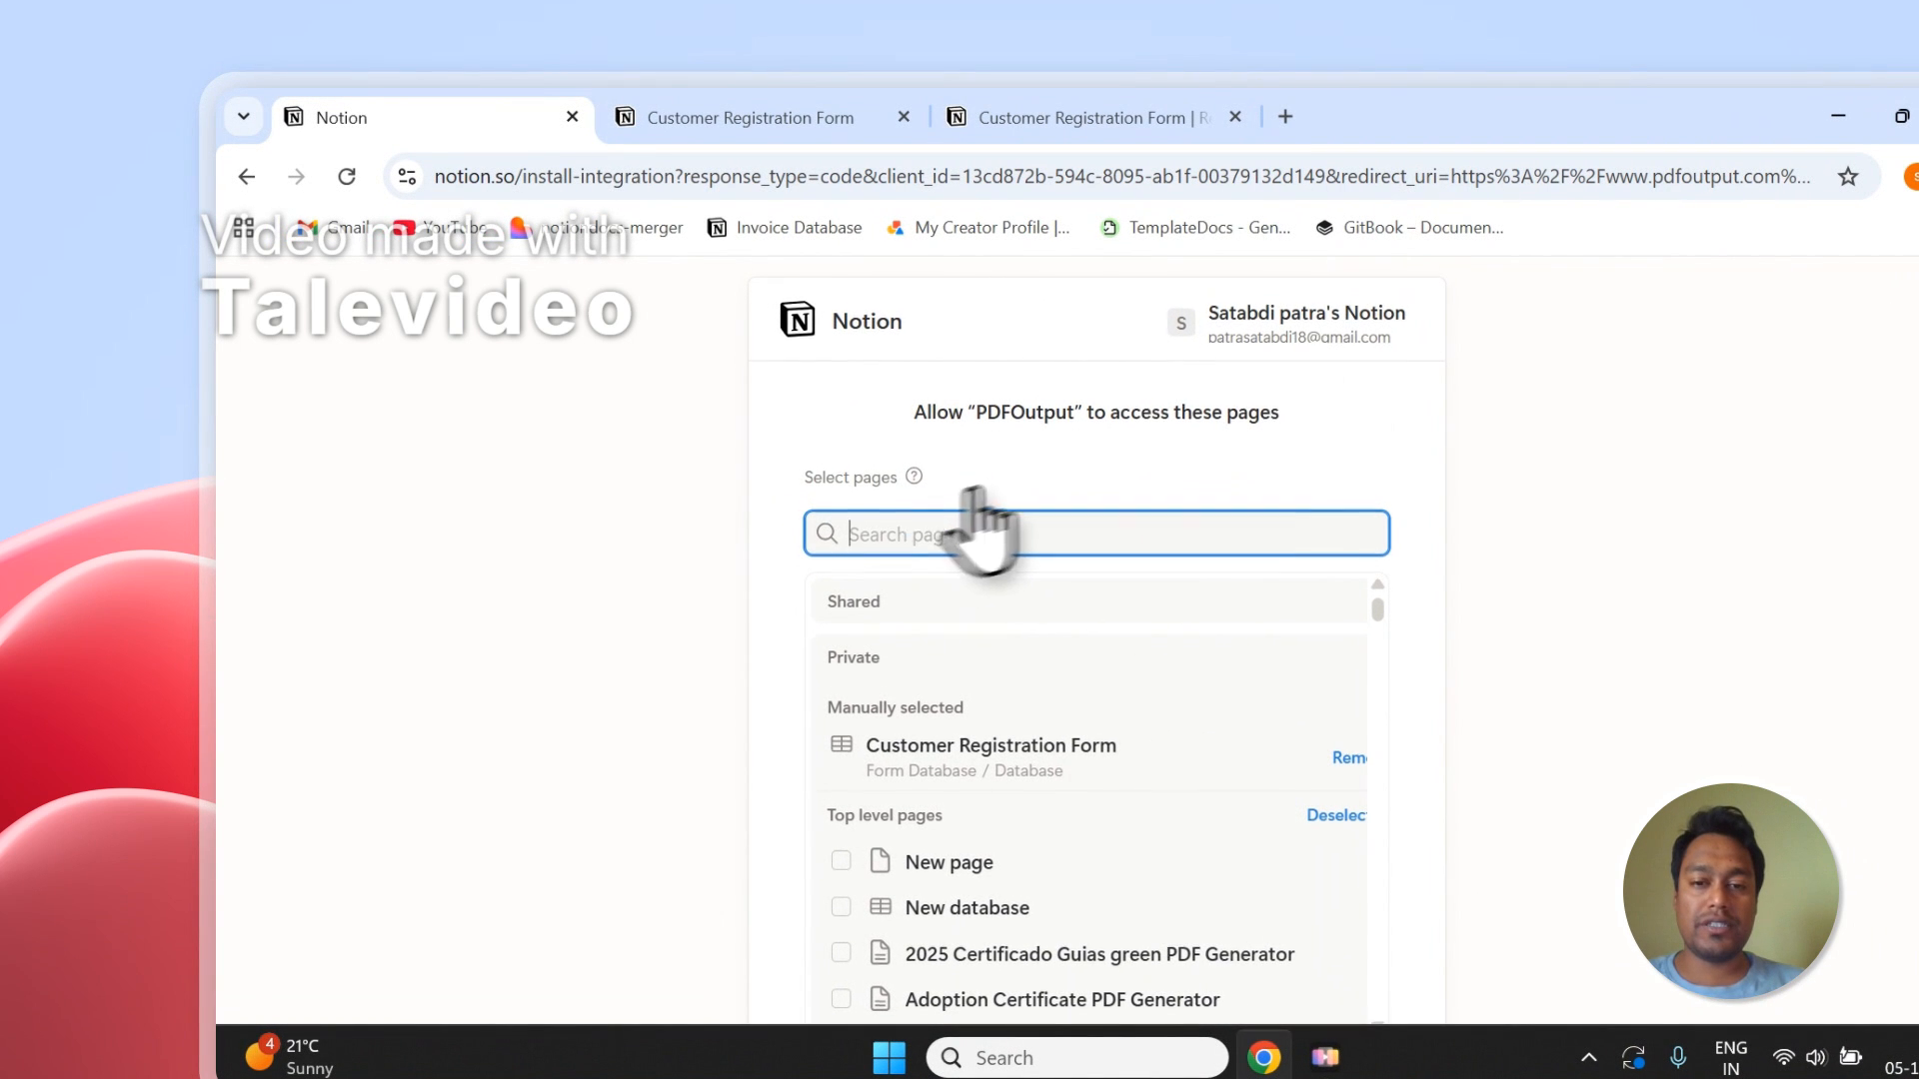
scroll(1000, 500, down, 2)
click(845, 530)
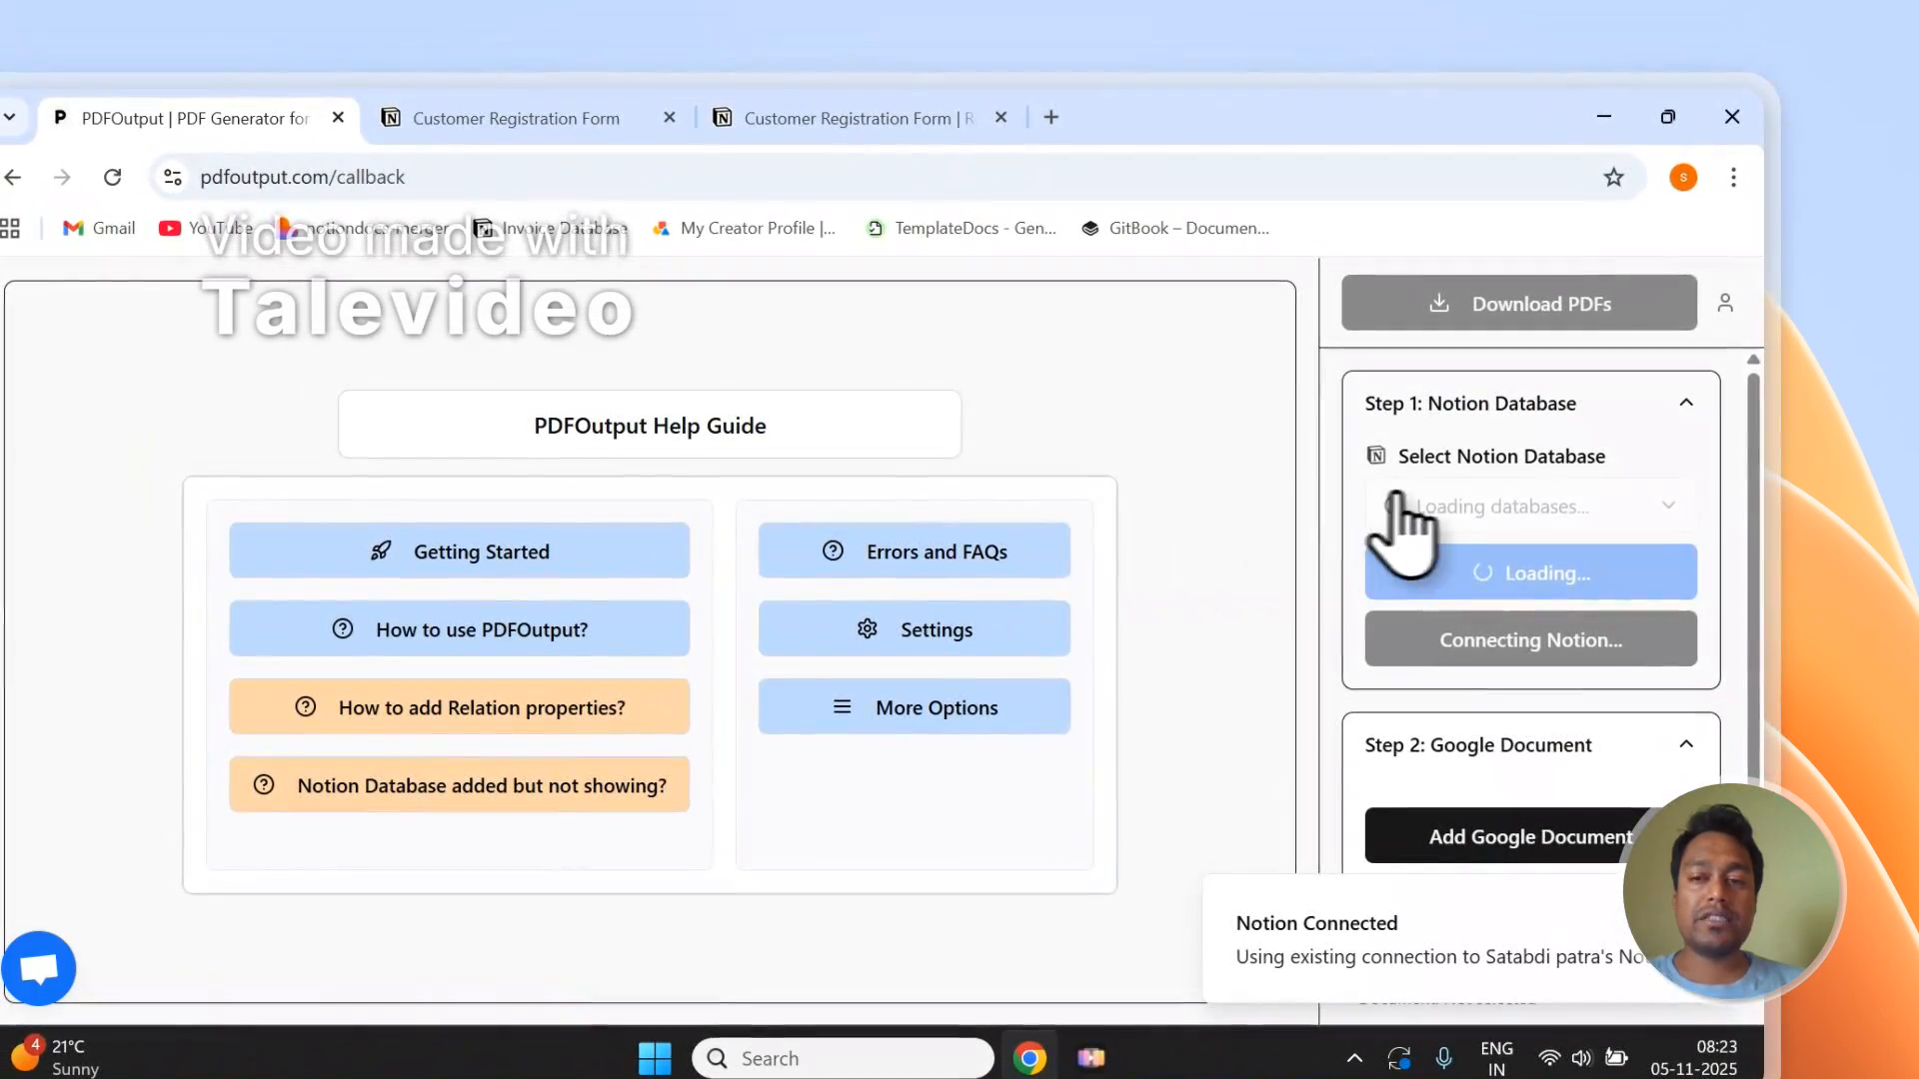
- Compare the Customer Registration Form responses database in Notion with the database selected in Step 1 of PDFOutput
click(802, 114)
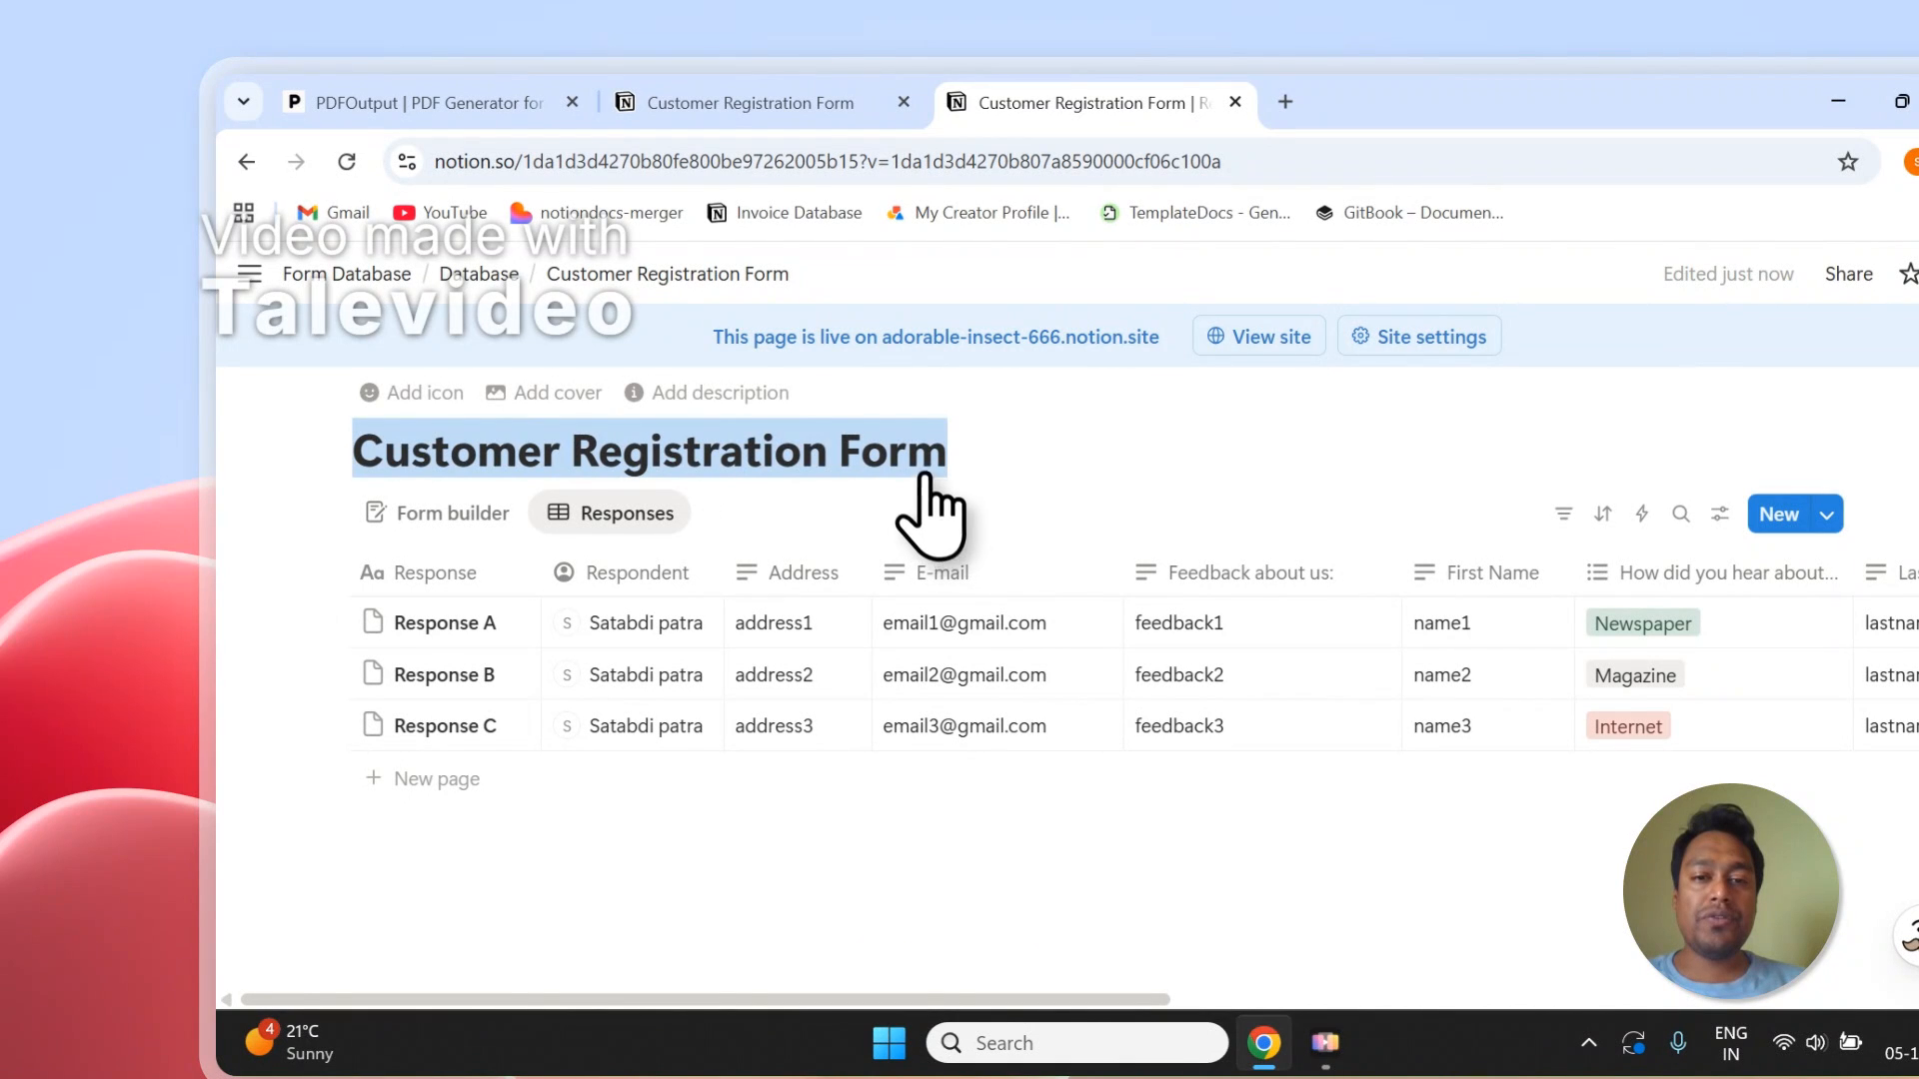
click(920, 476)
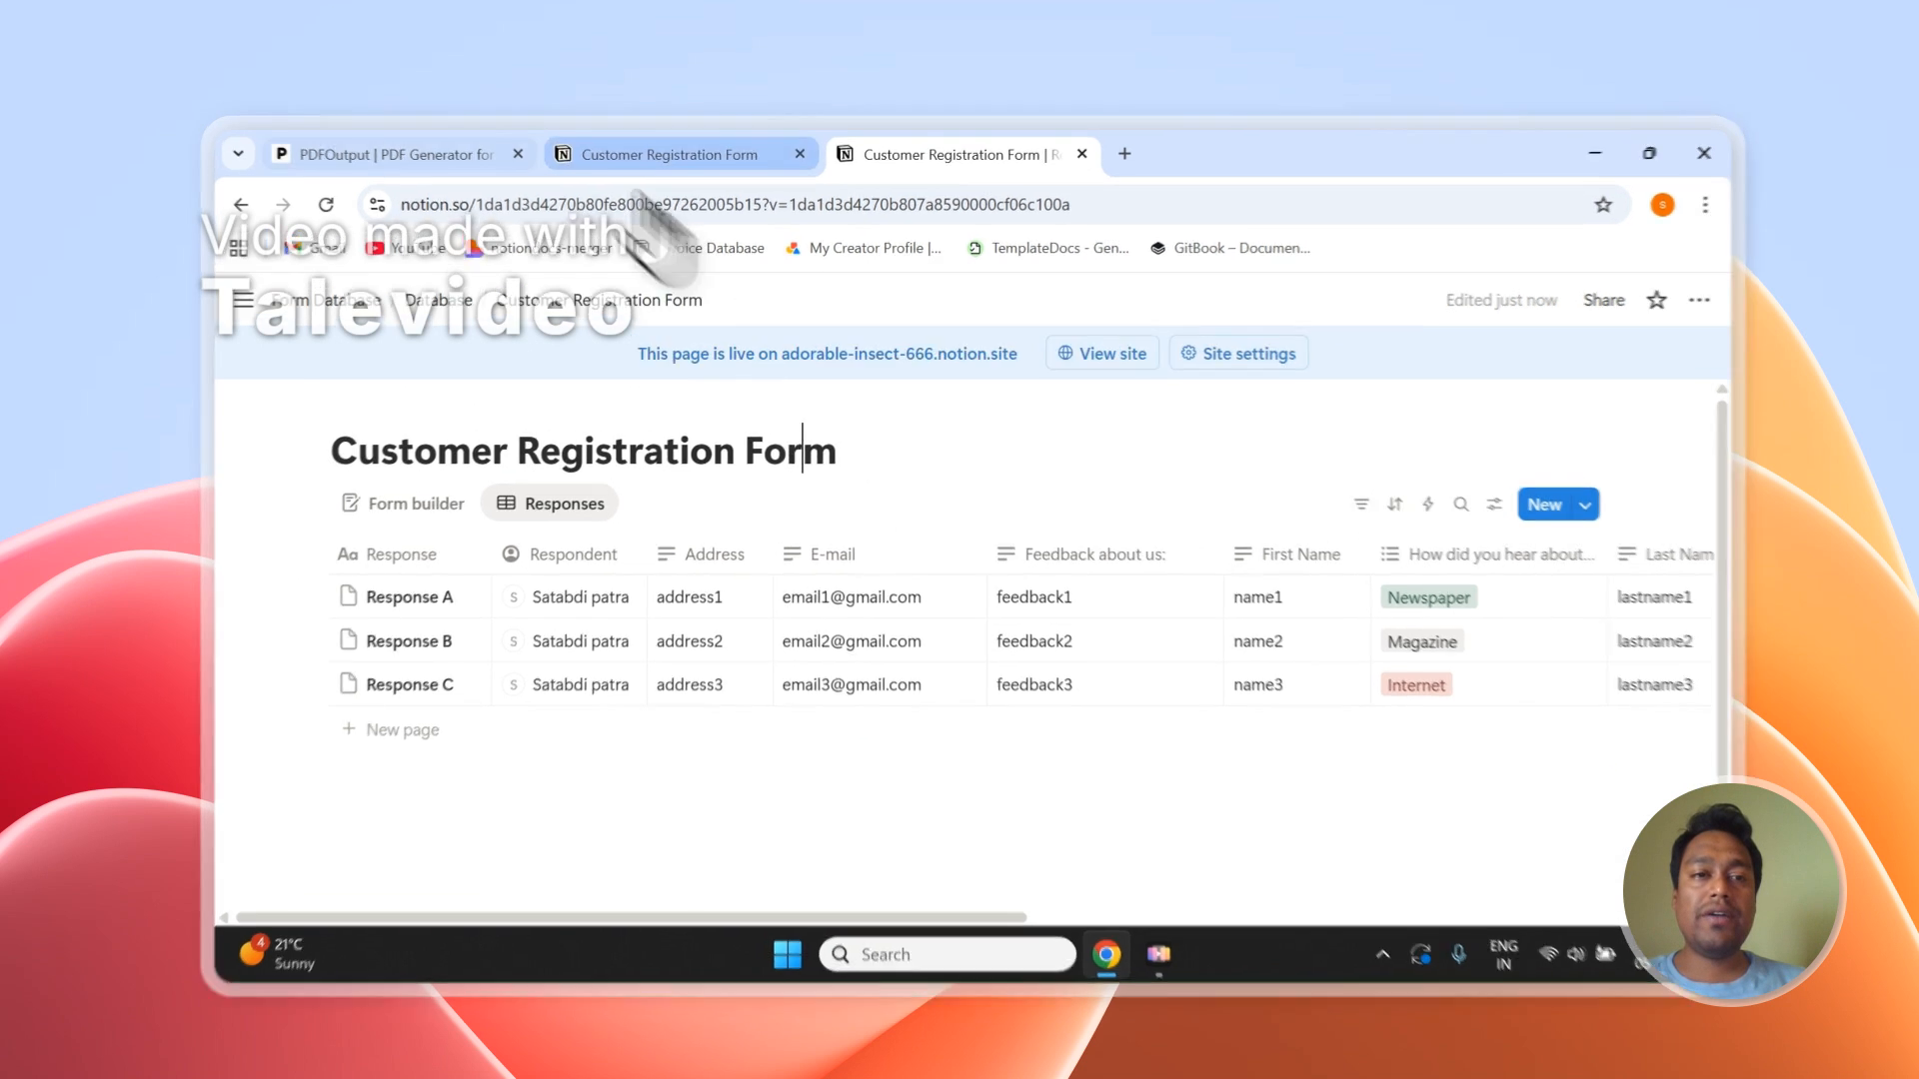
click(400, 146)
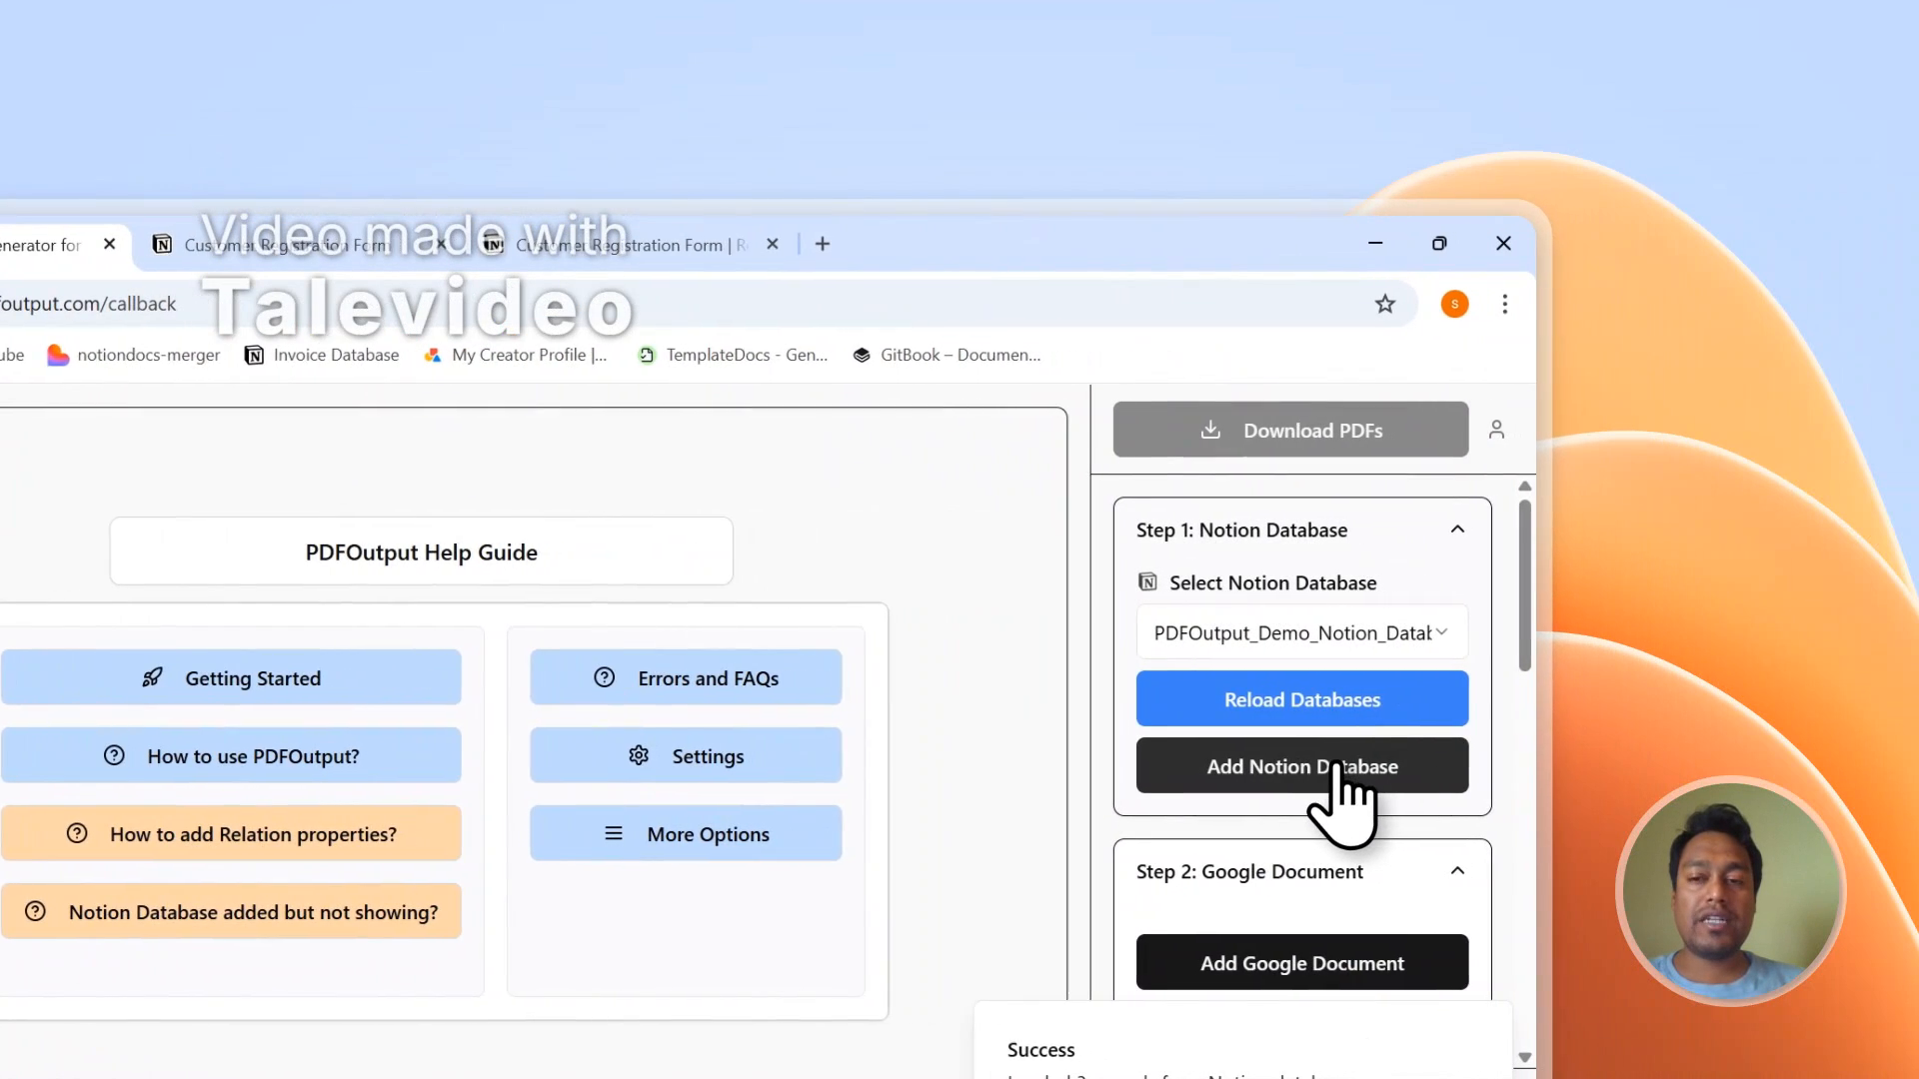
click(670, 240)
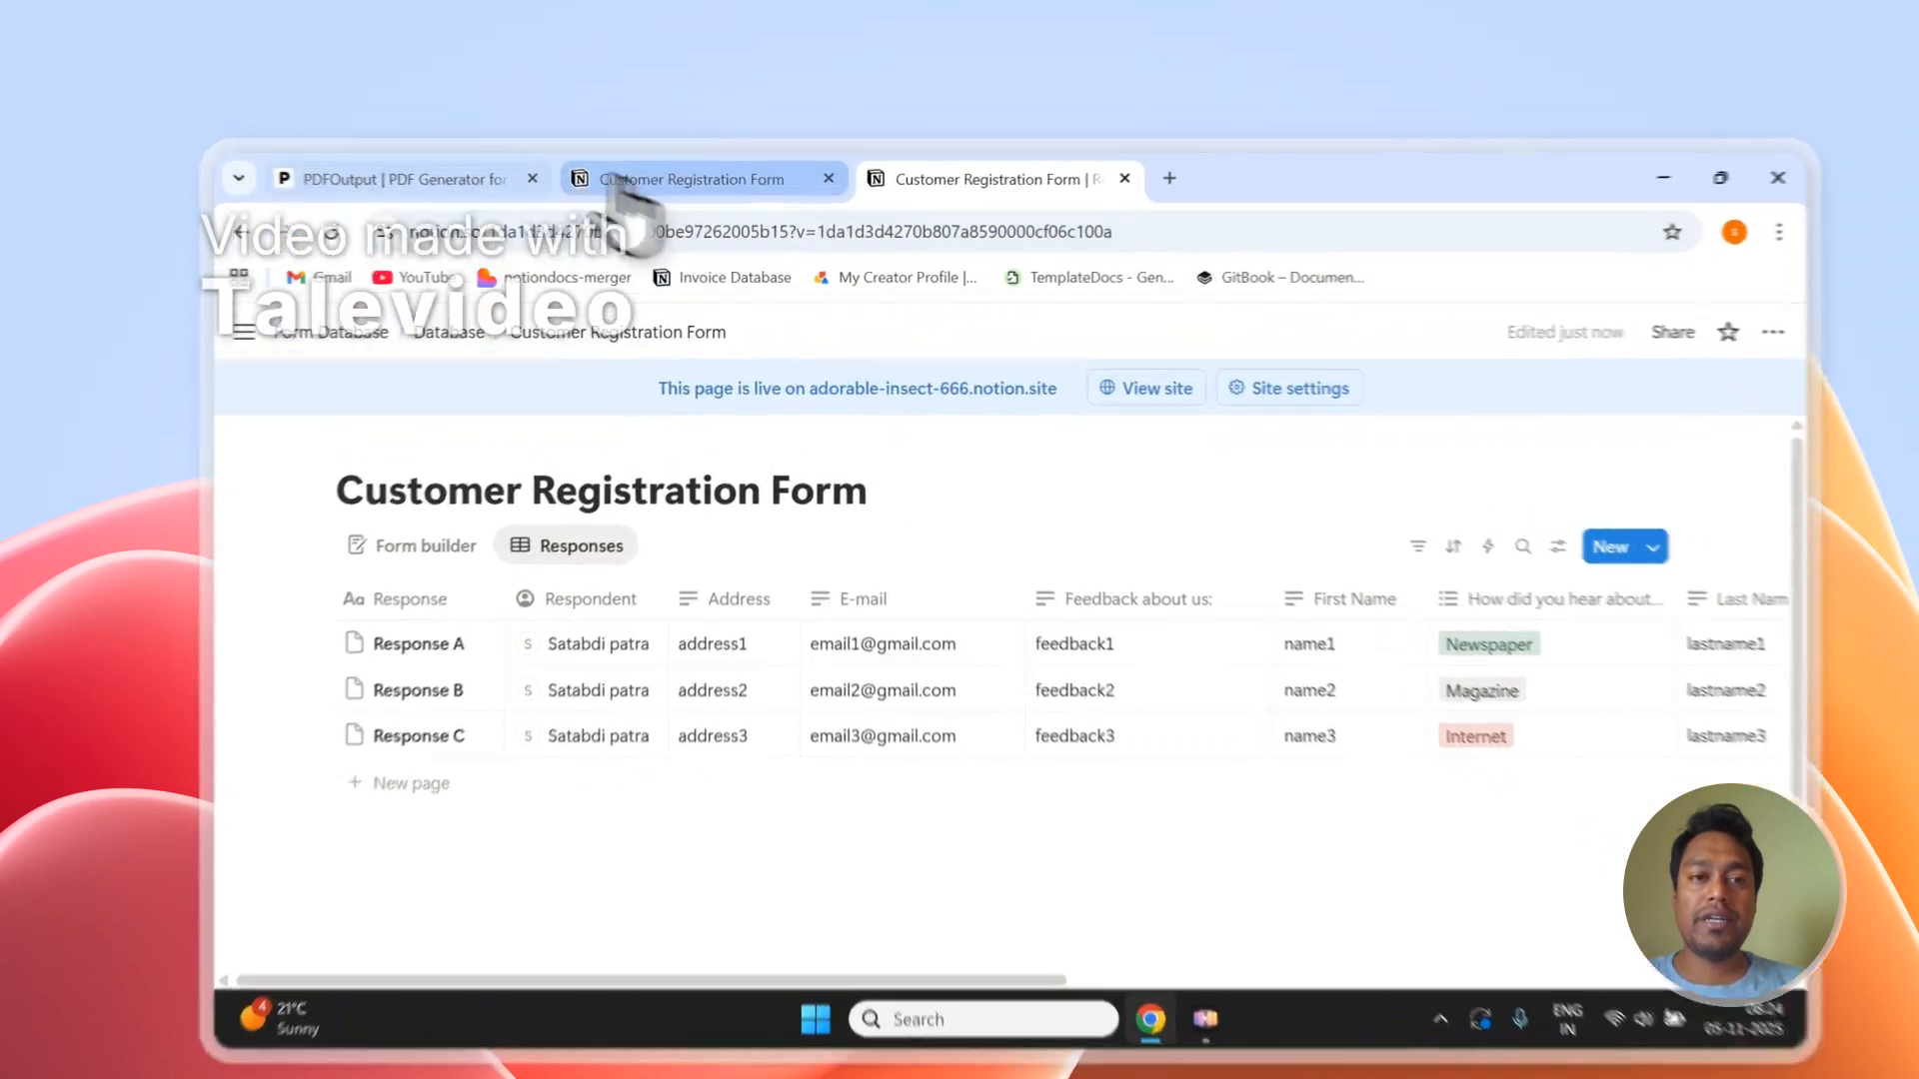
click(435, 147)
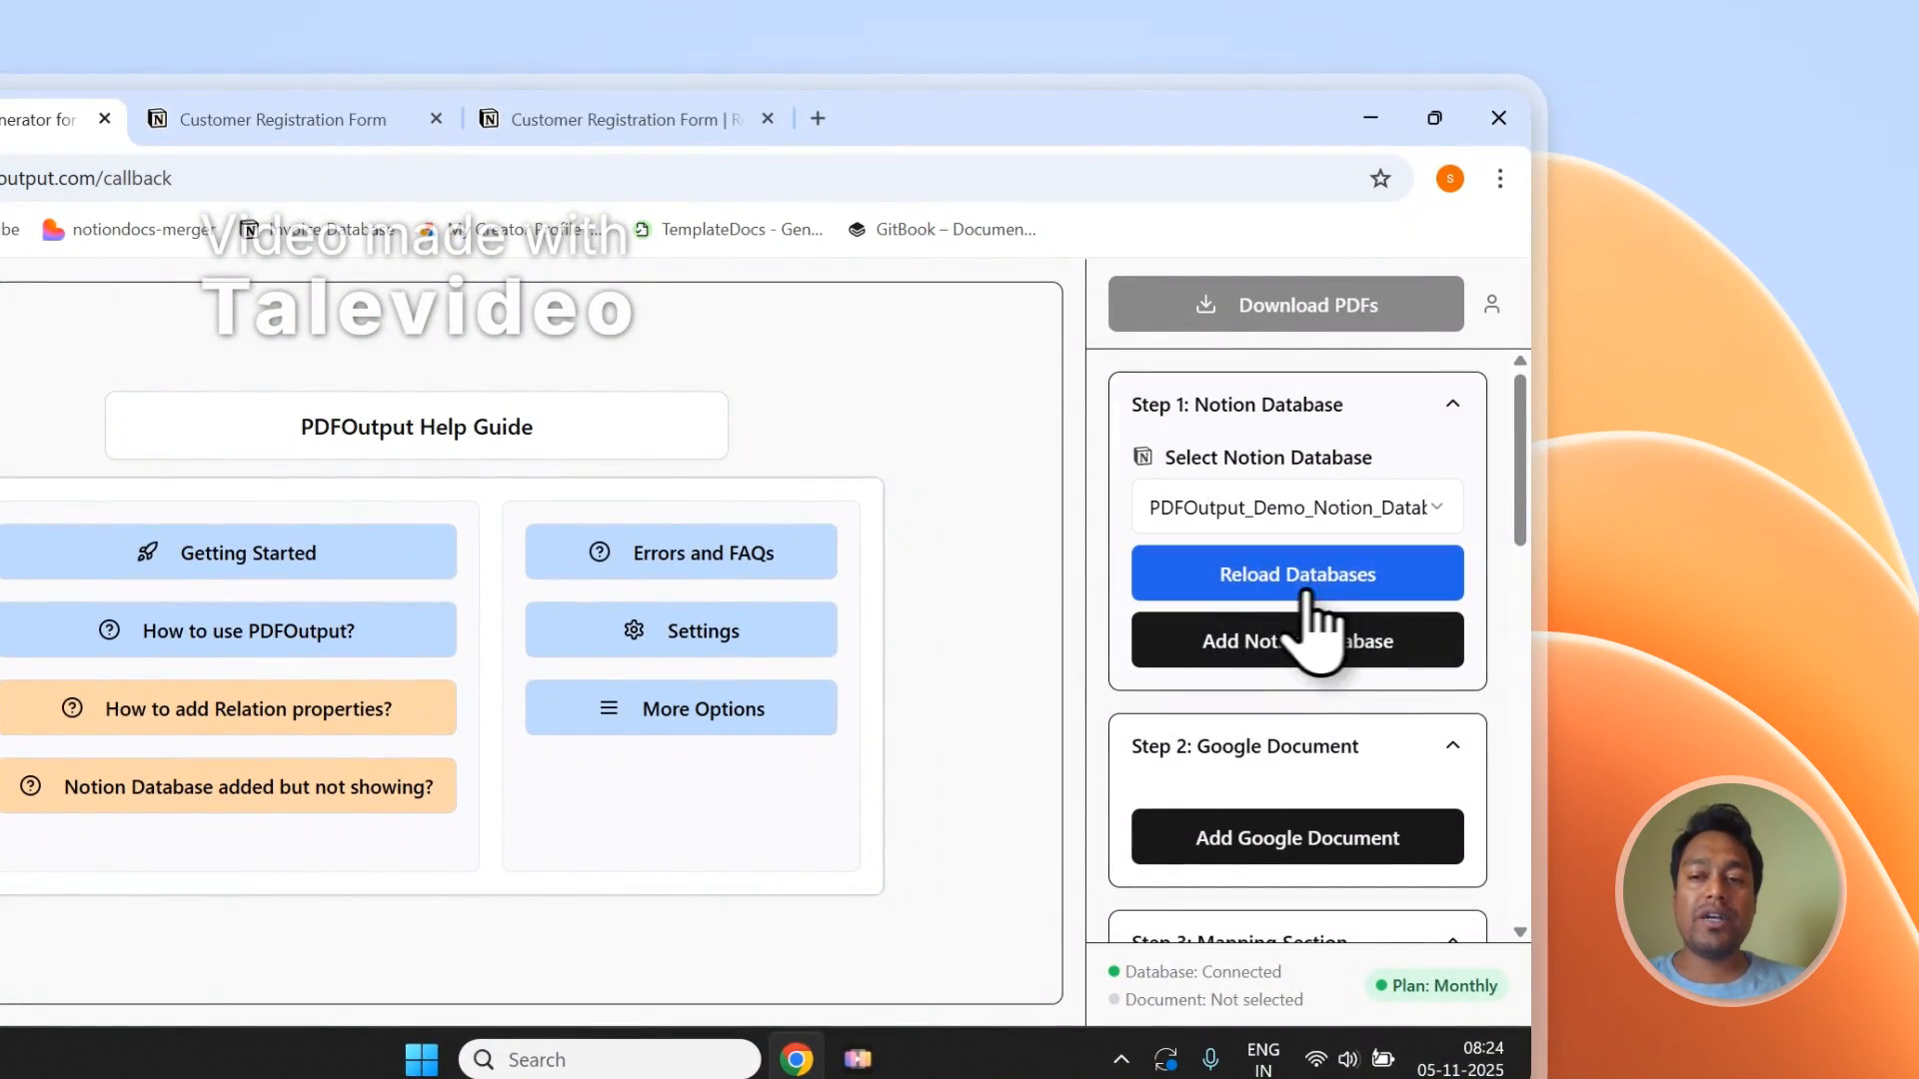
click(615, 119)
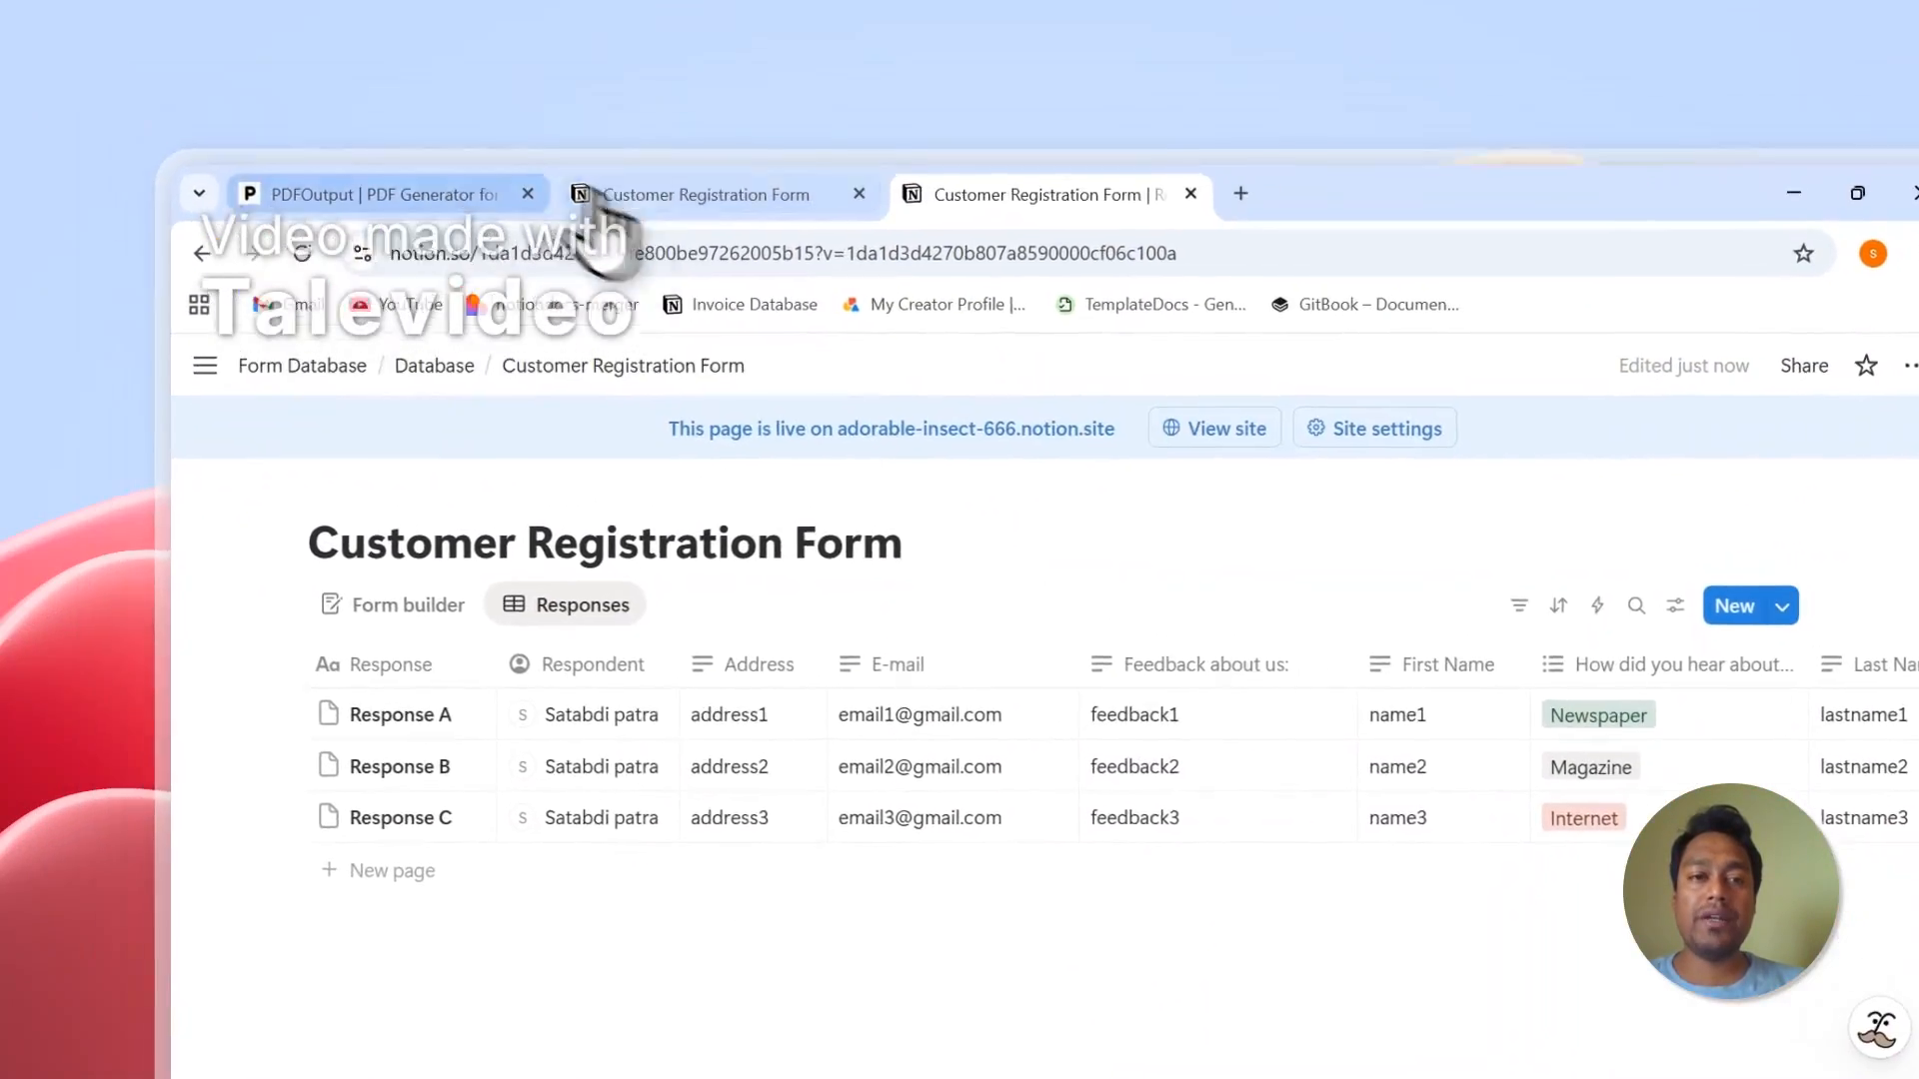
click(429, 115)
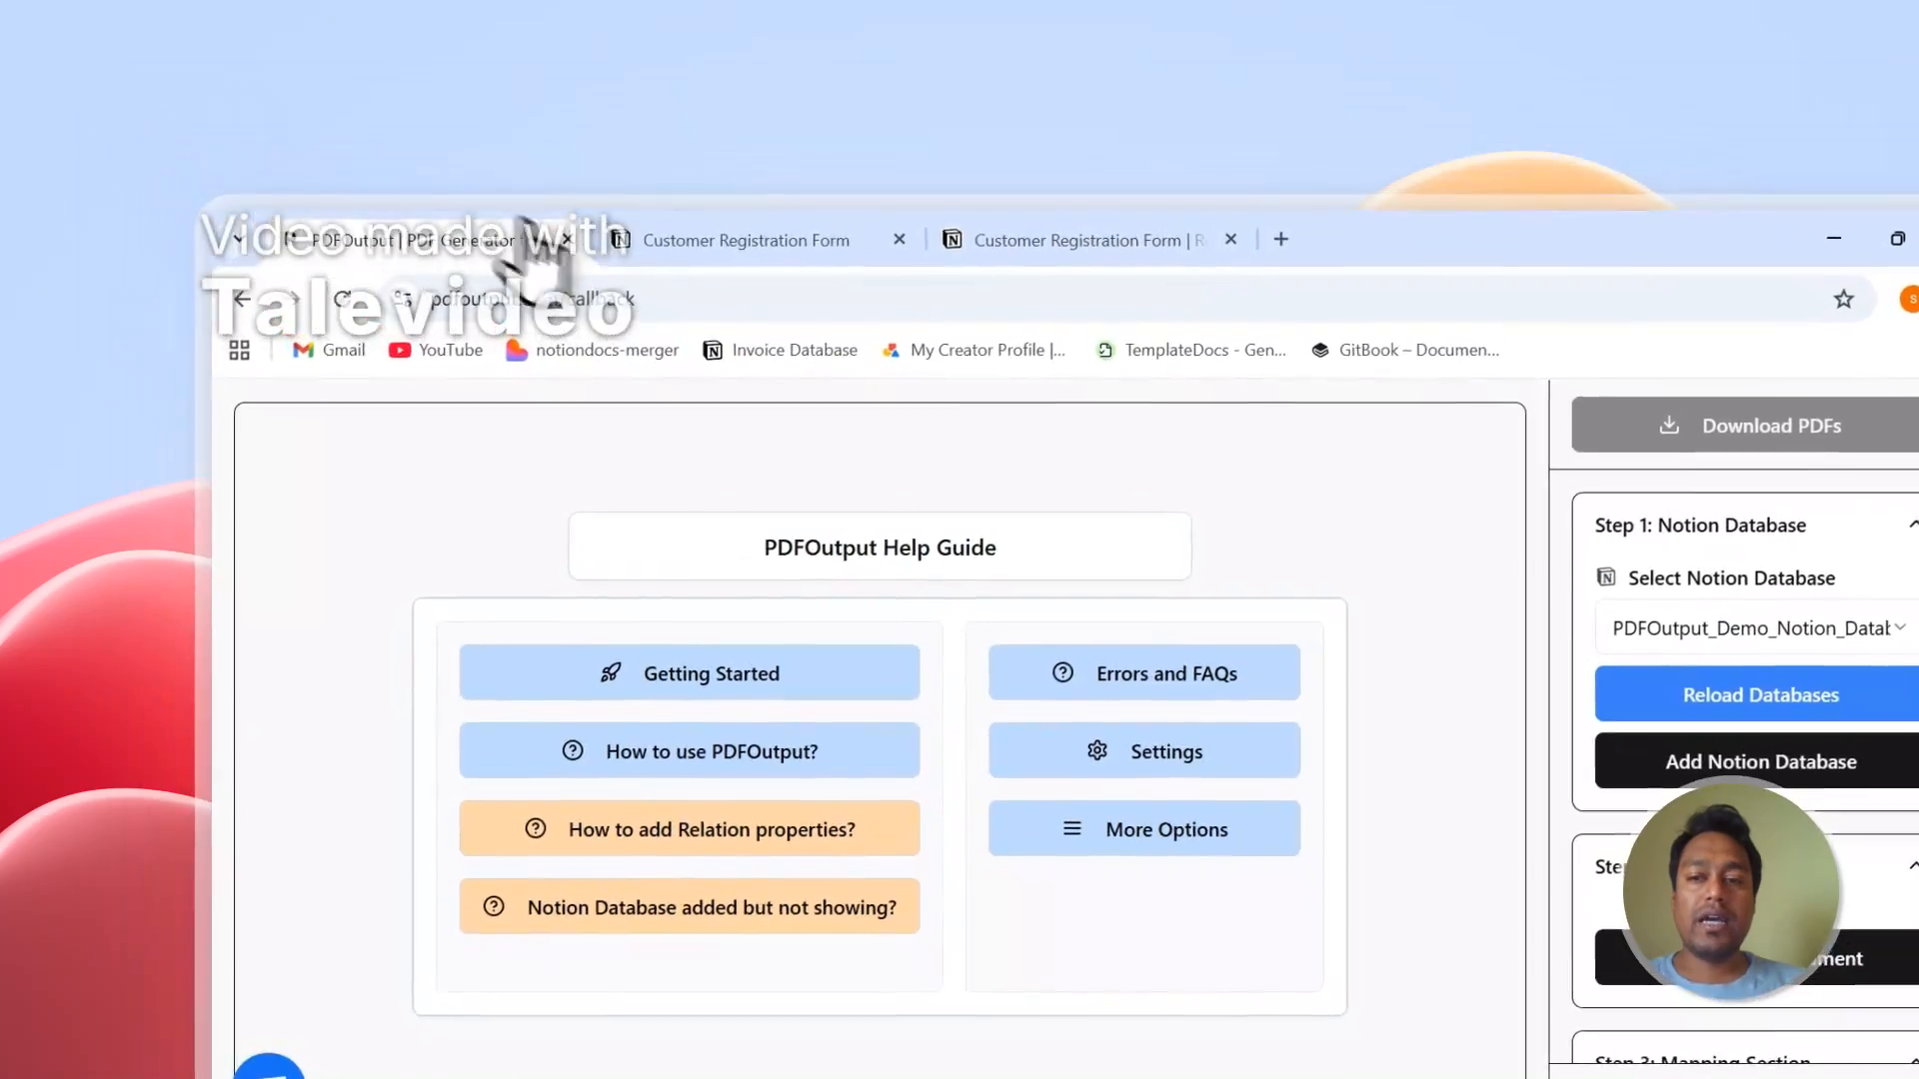
- Check the listed properties and available databases, reload the PDFOutput page, and select Customer Registration Form as the Notion database
scroll(1349, 689, down, 8)
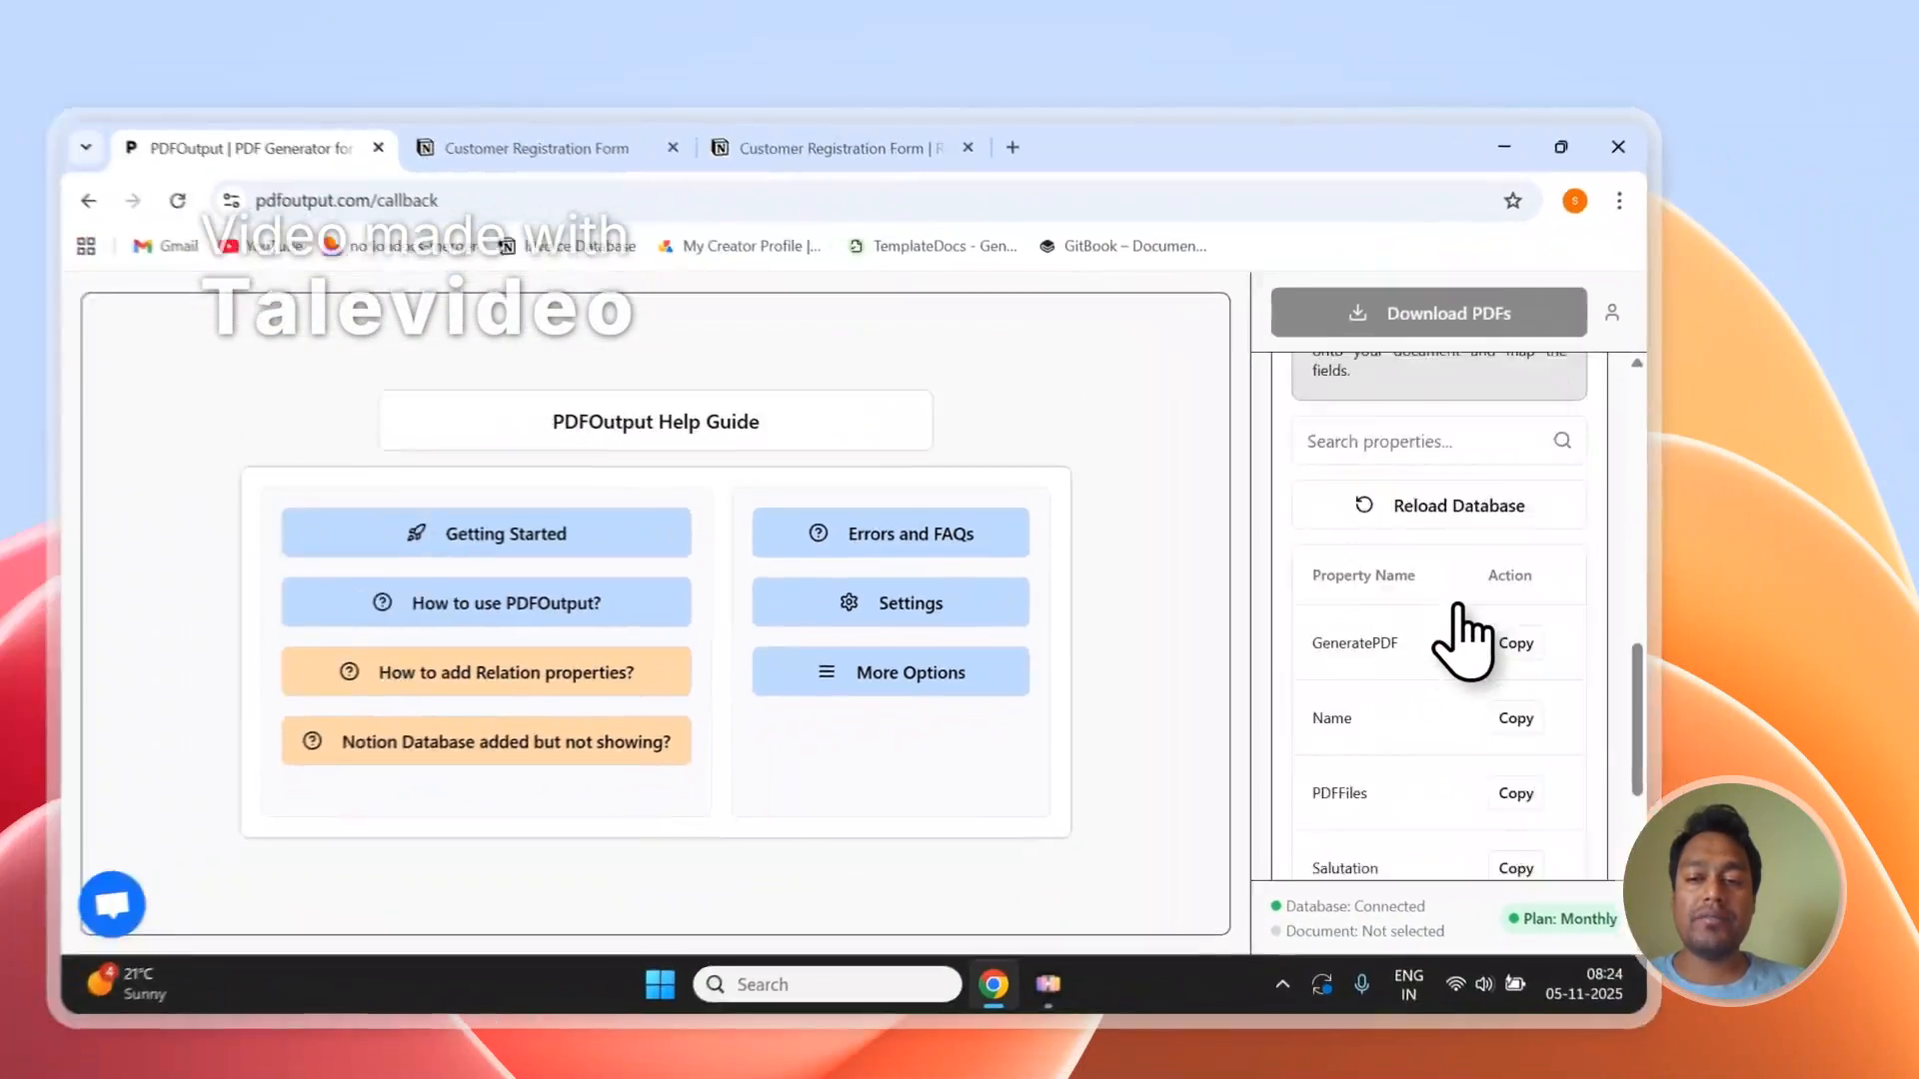
scroll(1458, 605, down, 2)
scroll(1454, 620, up, 4)
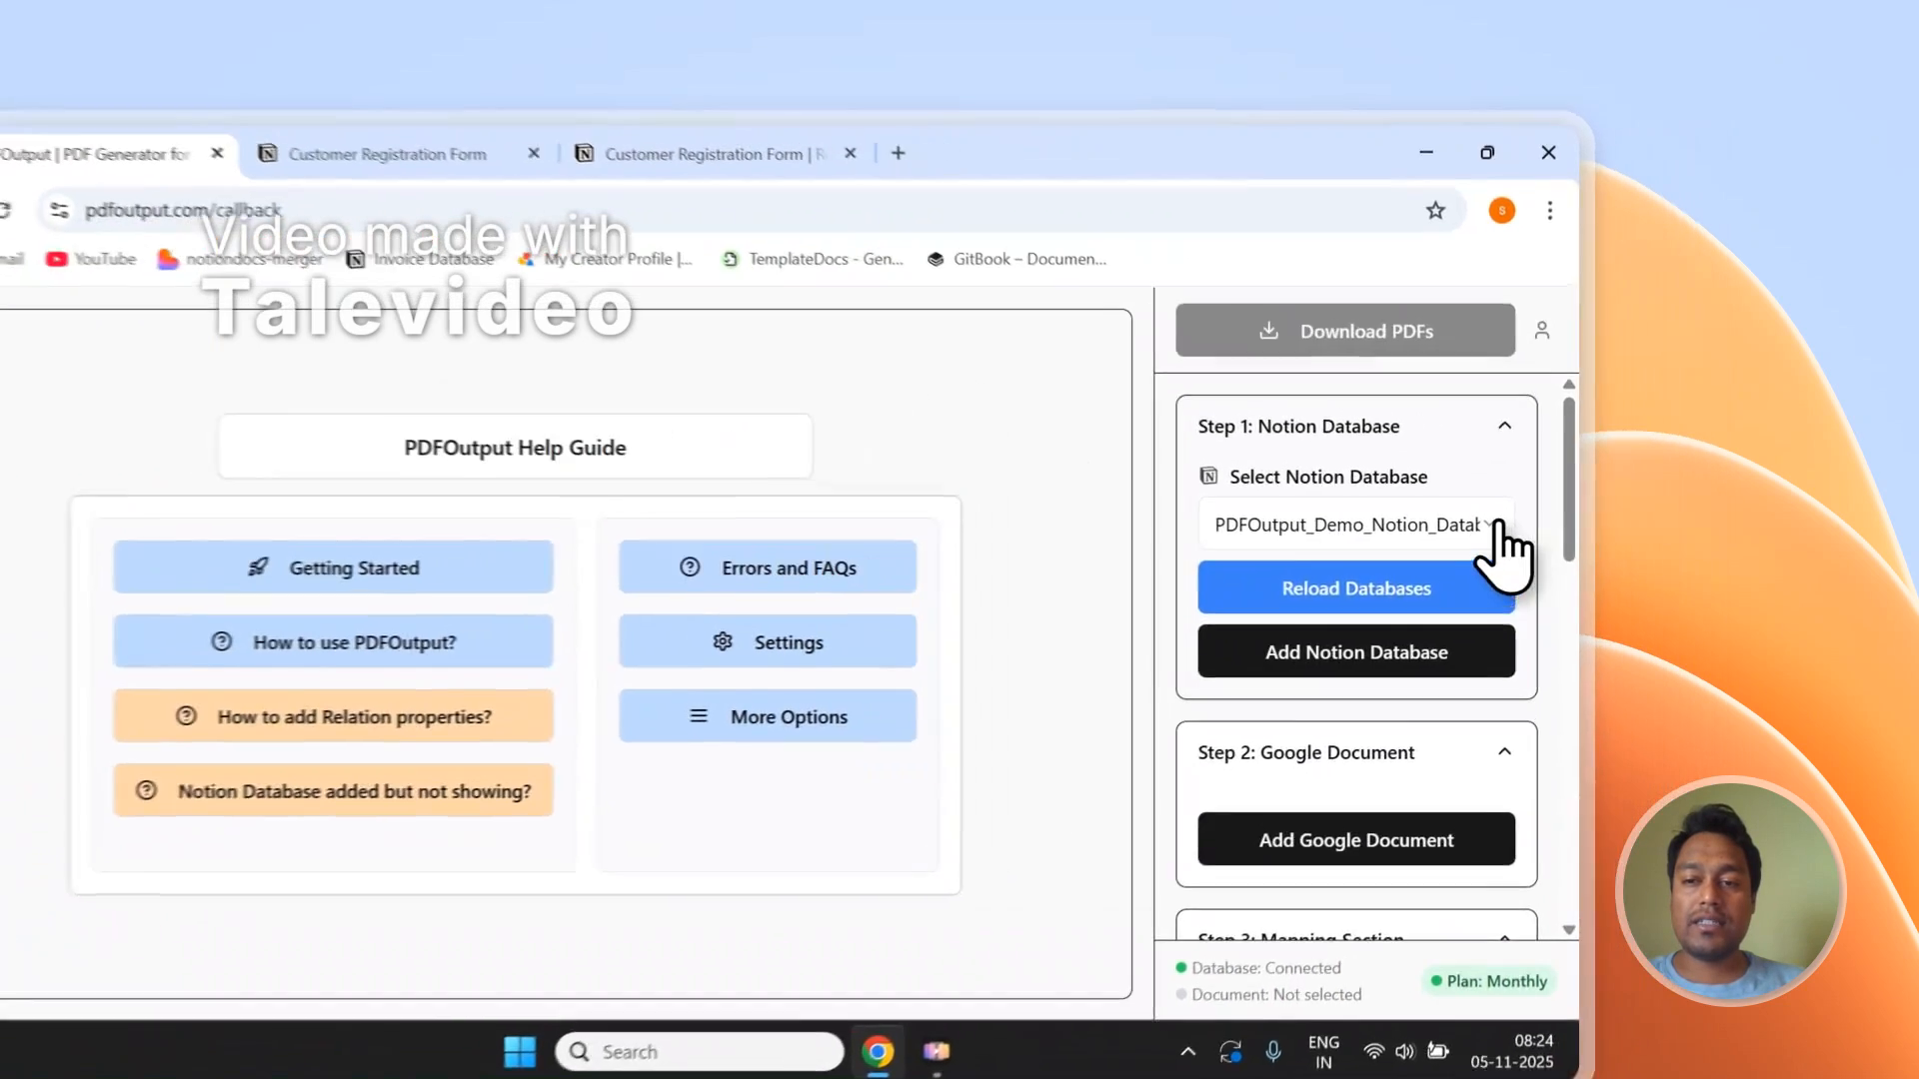
click(1628, 468)
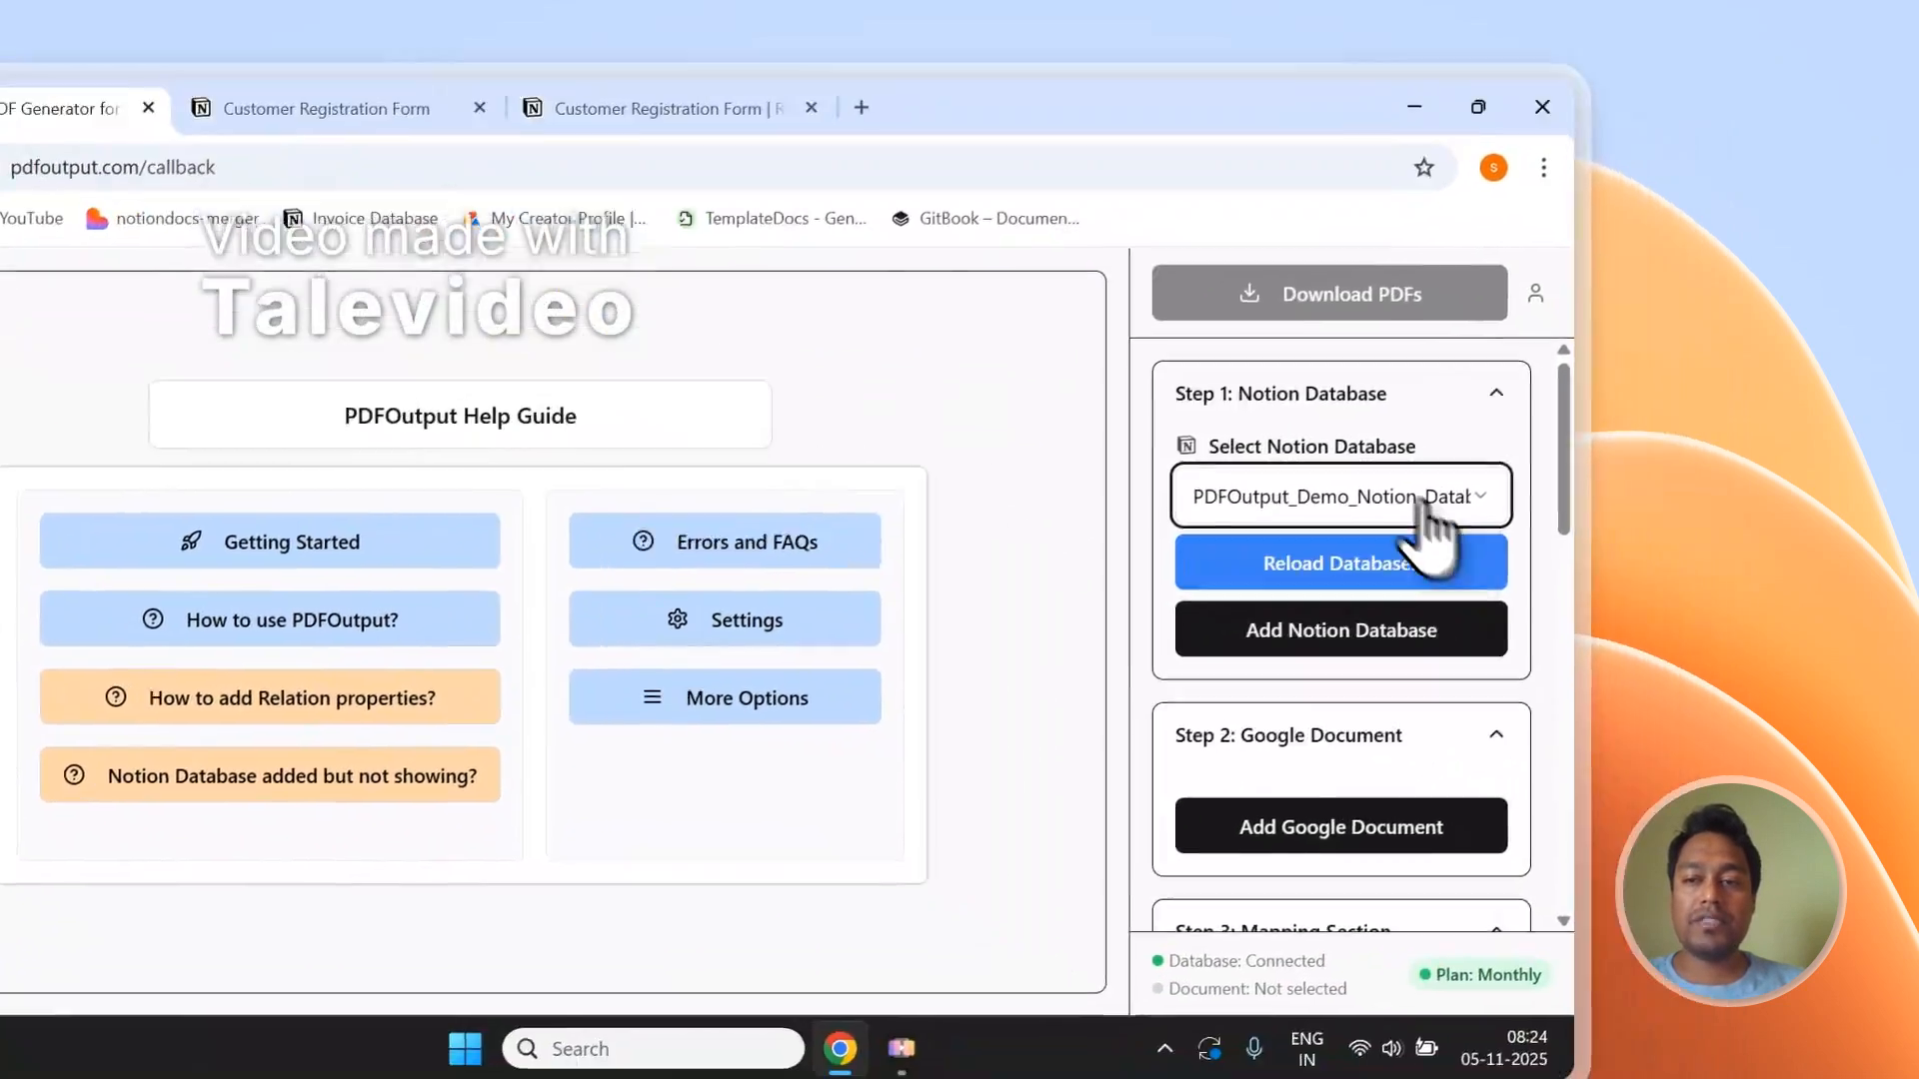
click(1569, 600)
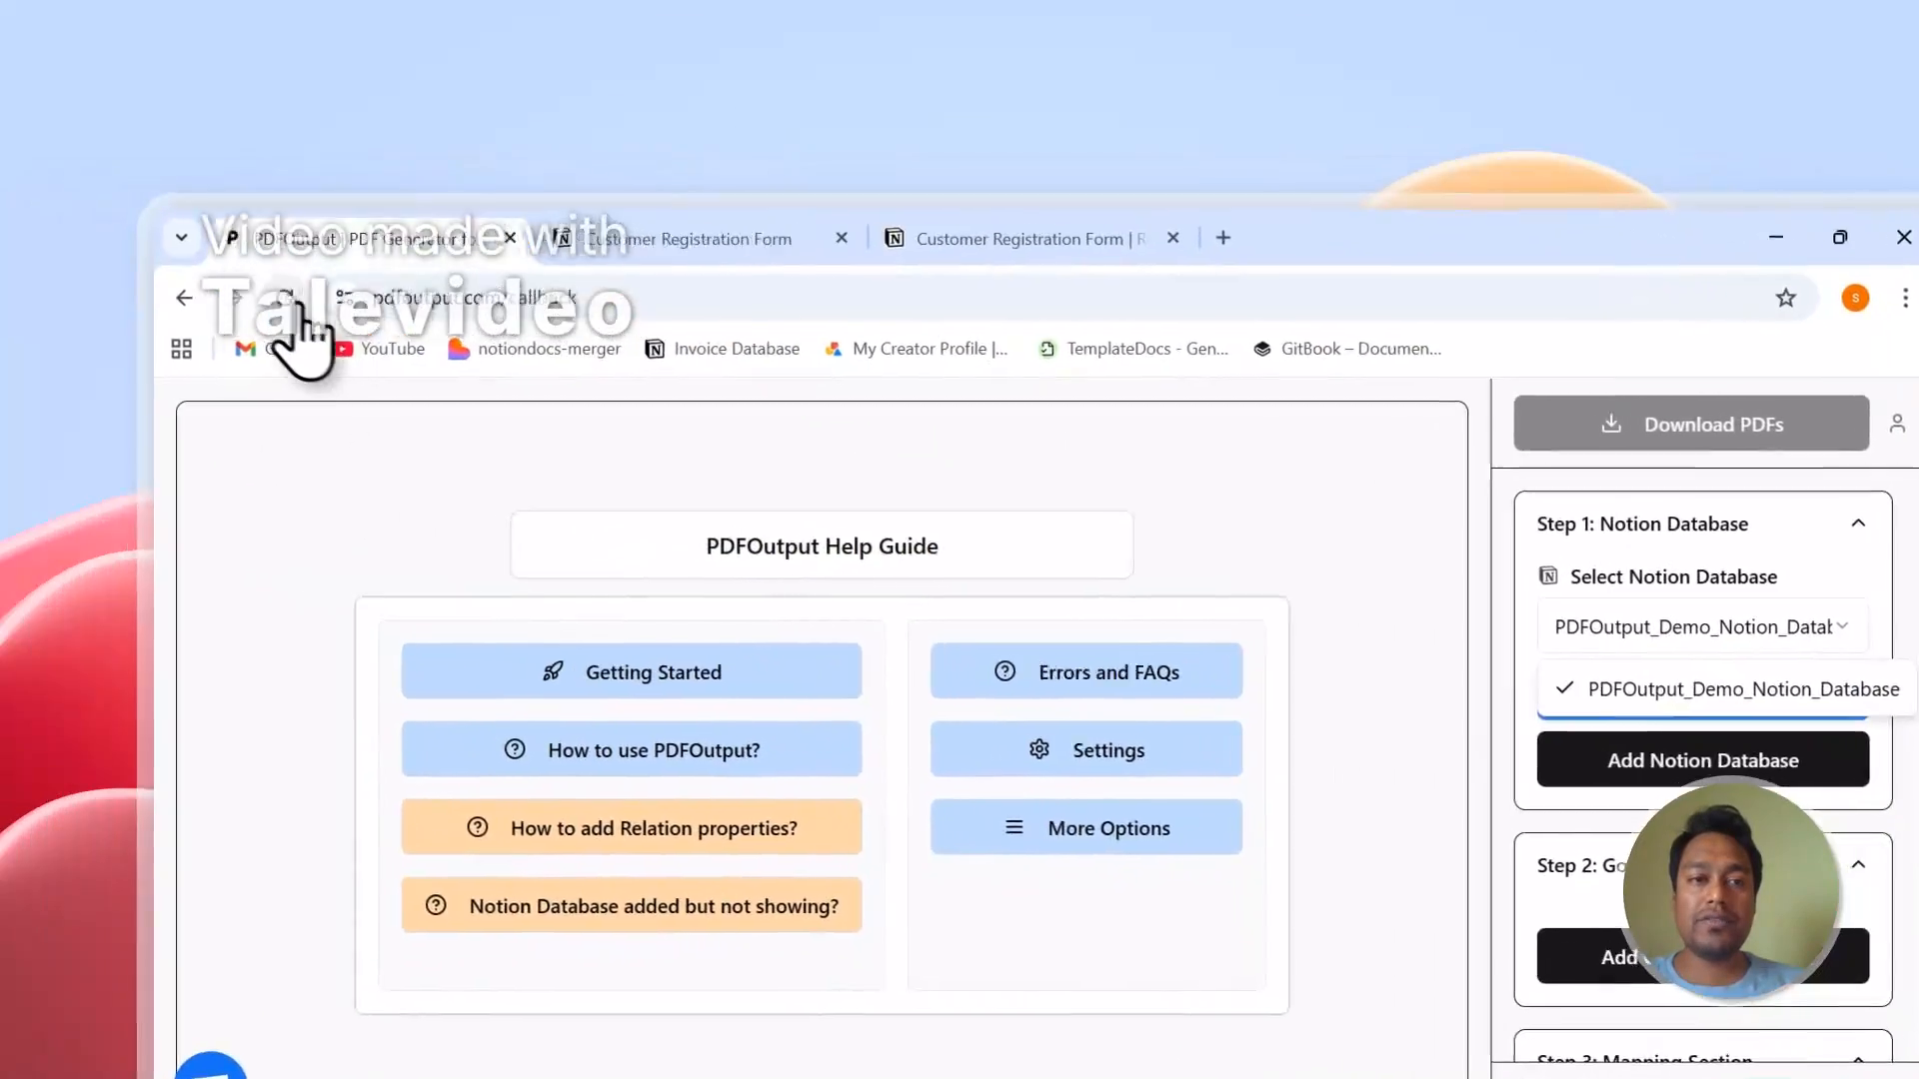
click(292, 302)
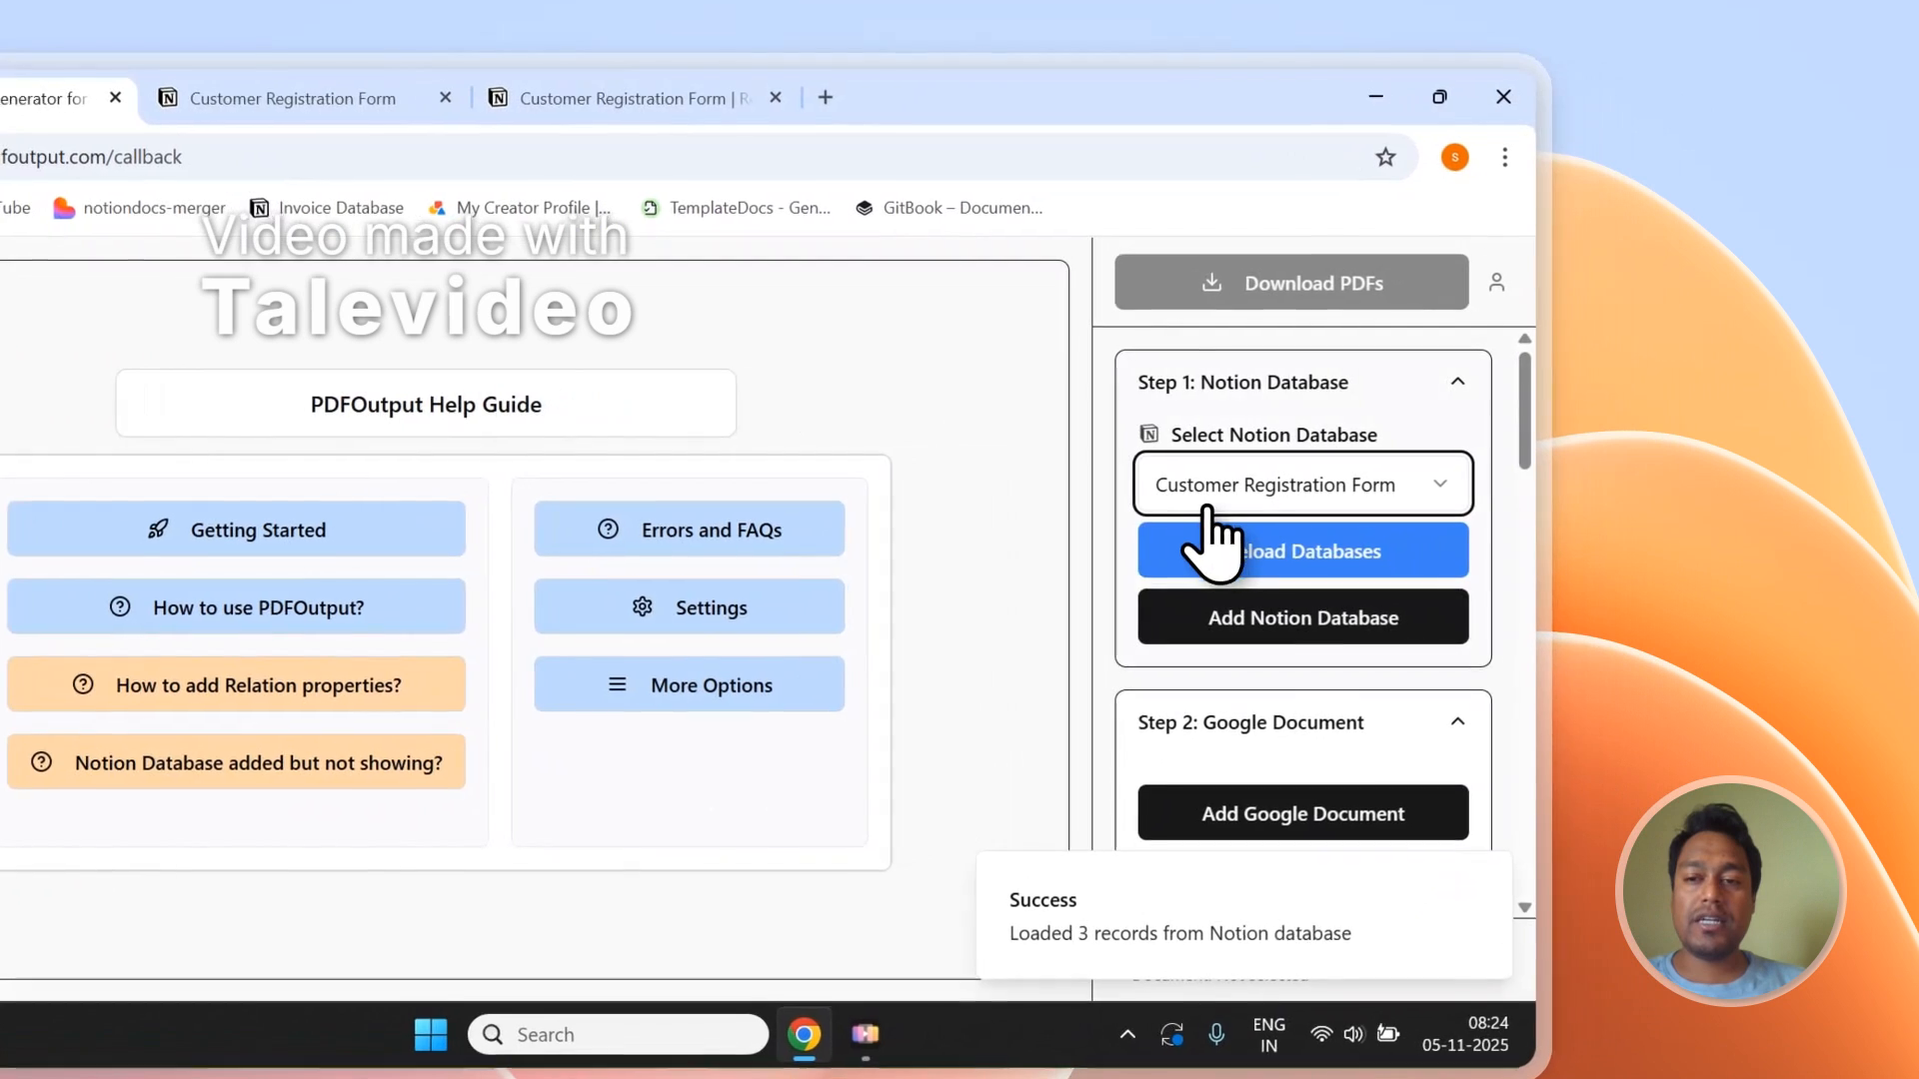
click(1430, 482)
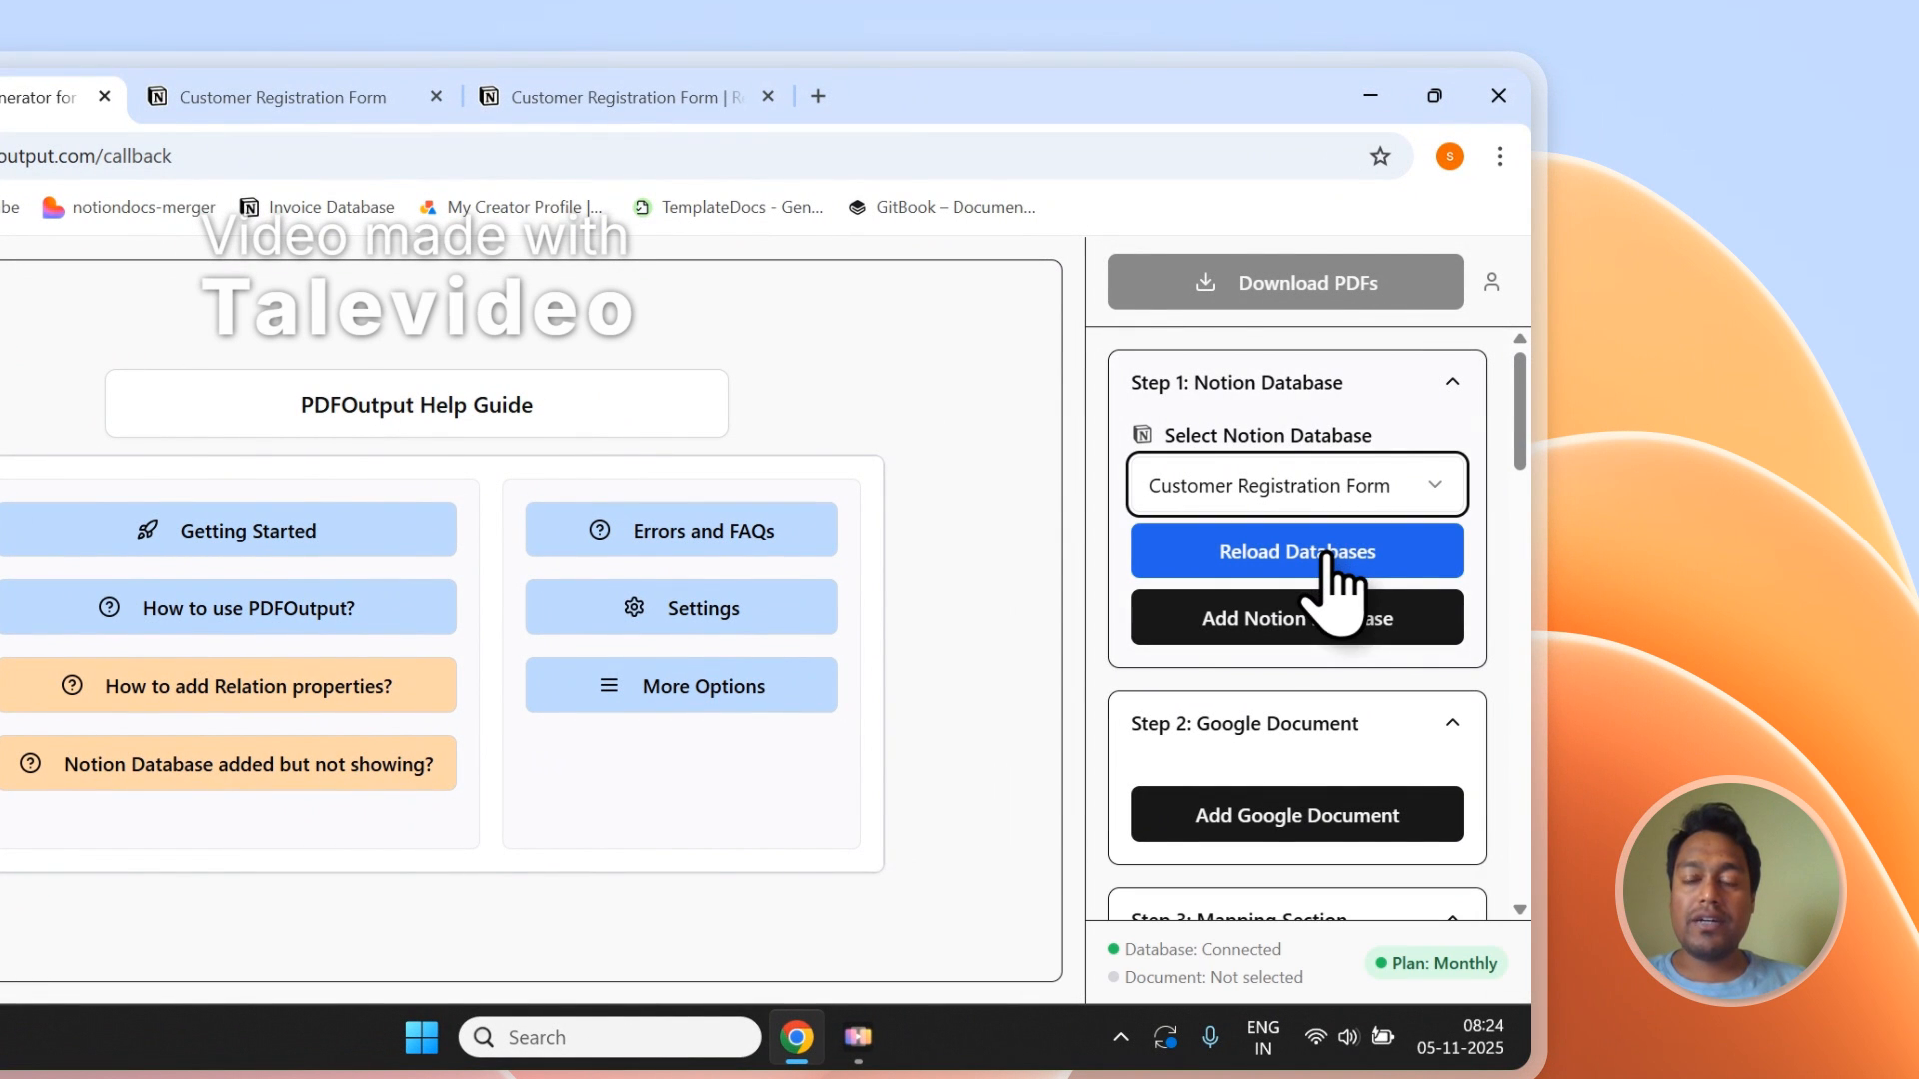
- Review the property names in the mapping section against the columns of the Customer Registration Form database in Notion
scroll(1326, 555, down, 4)
scroll(1504, 492, down, 5)
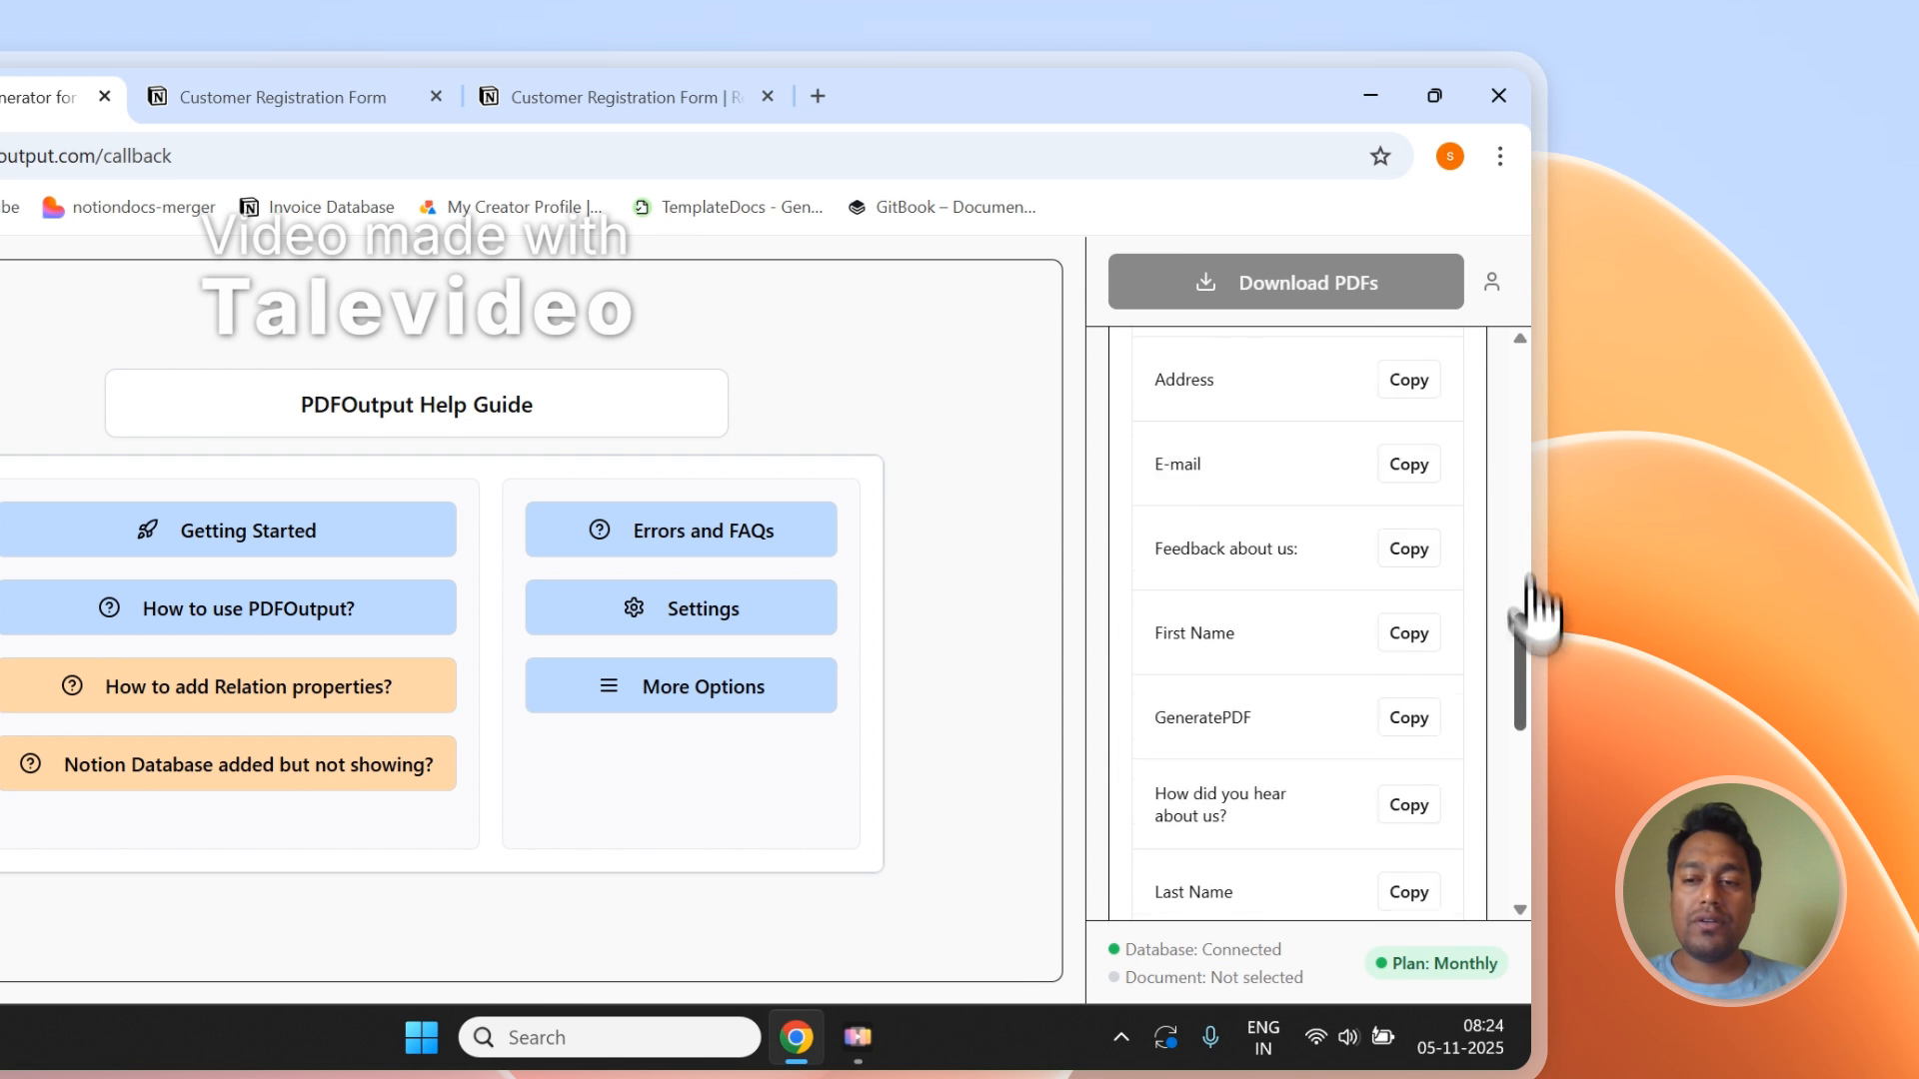
scroll(1221, 639, up, 3)
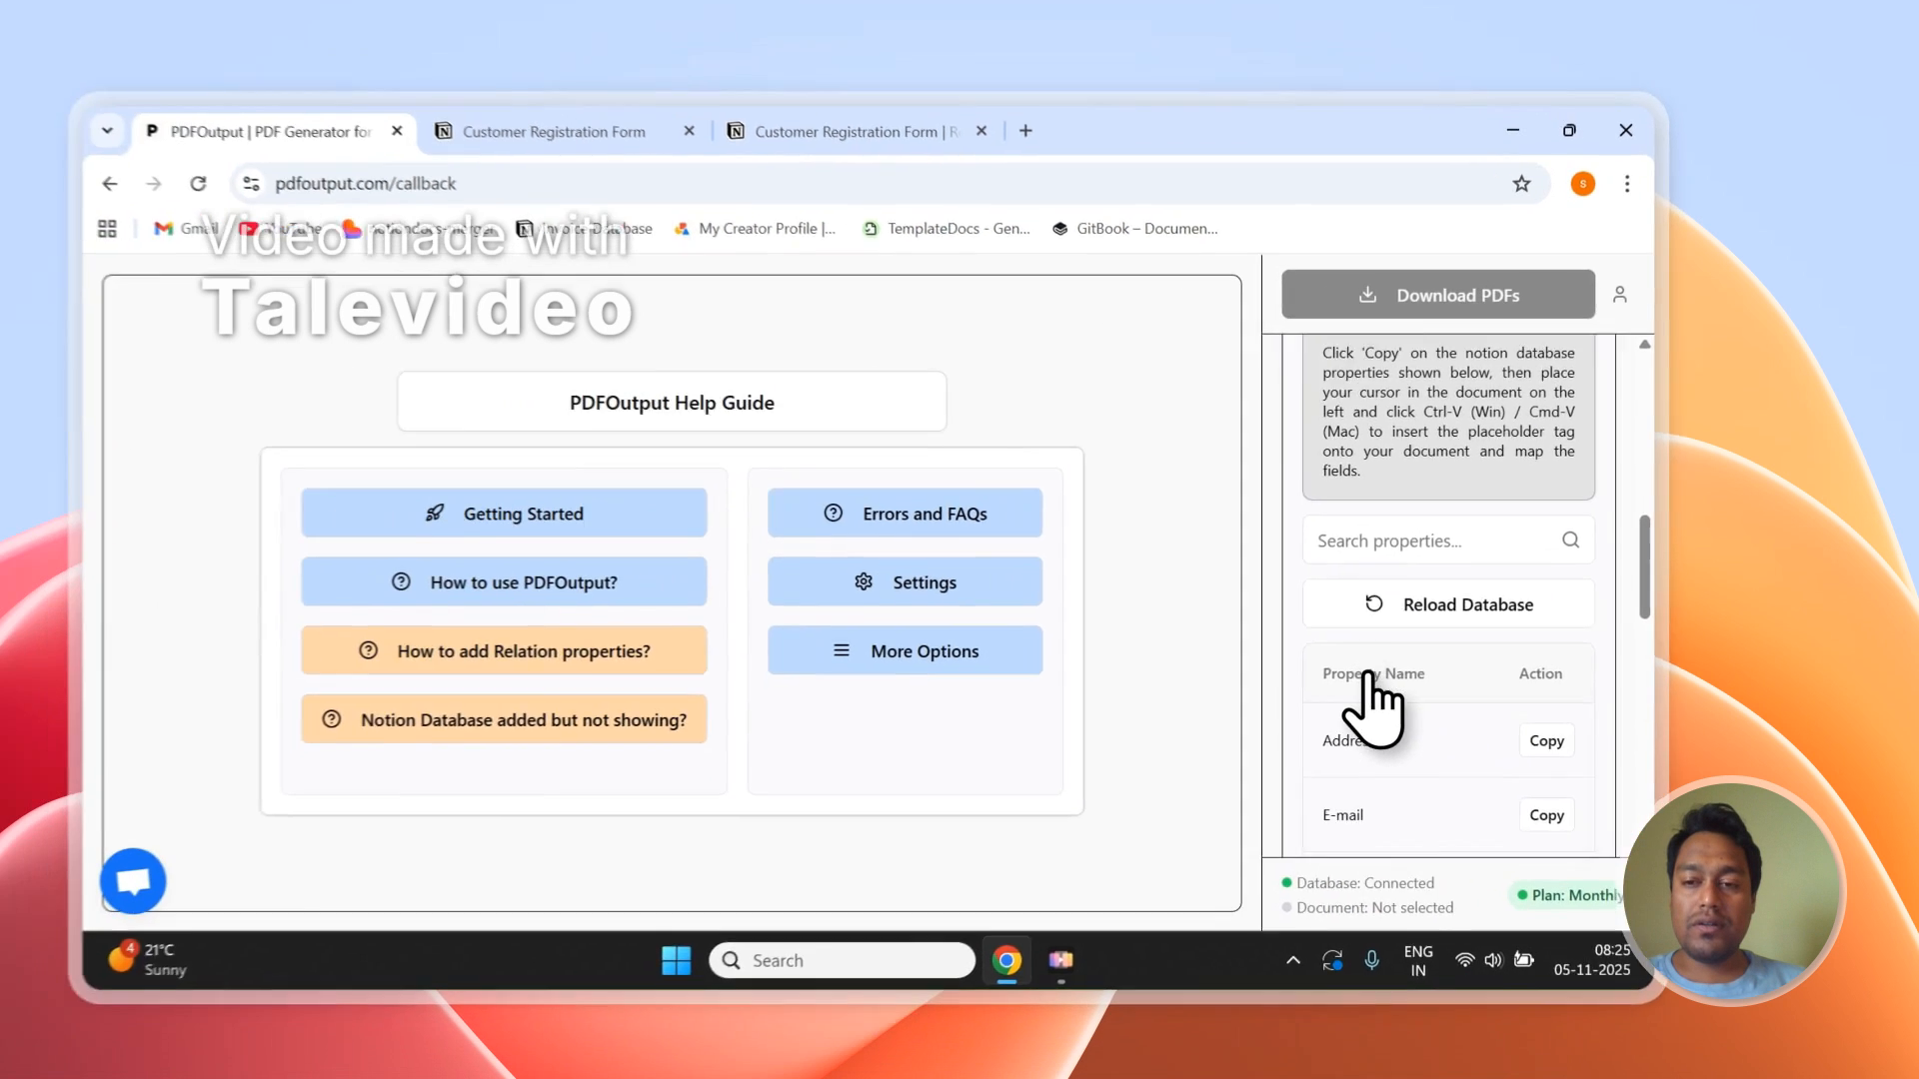
scroll(1208, 719, down, 4)
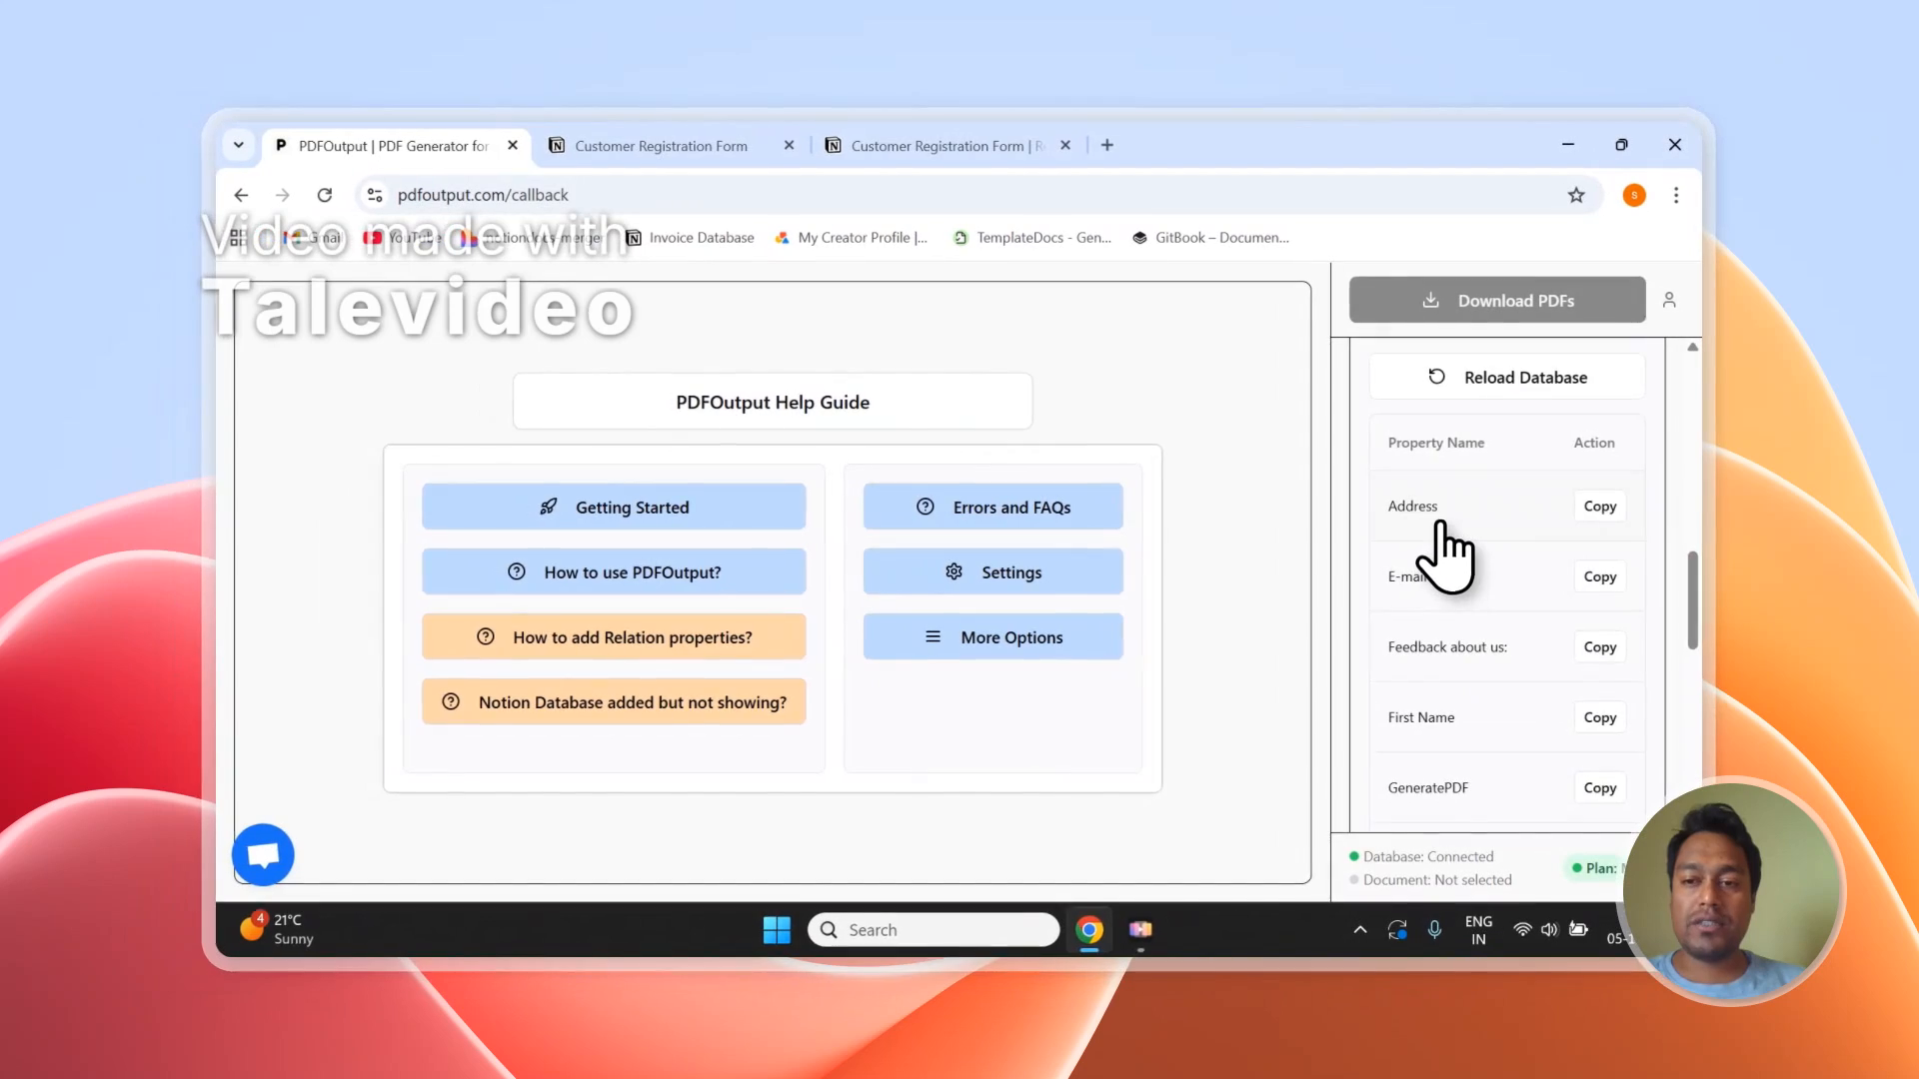
scroll(1444, 545, down, 5)
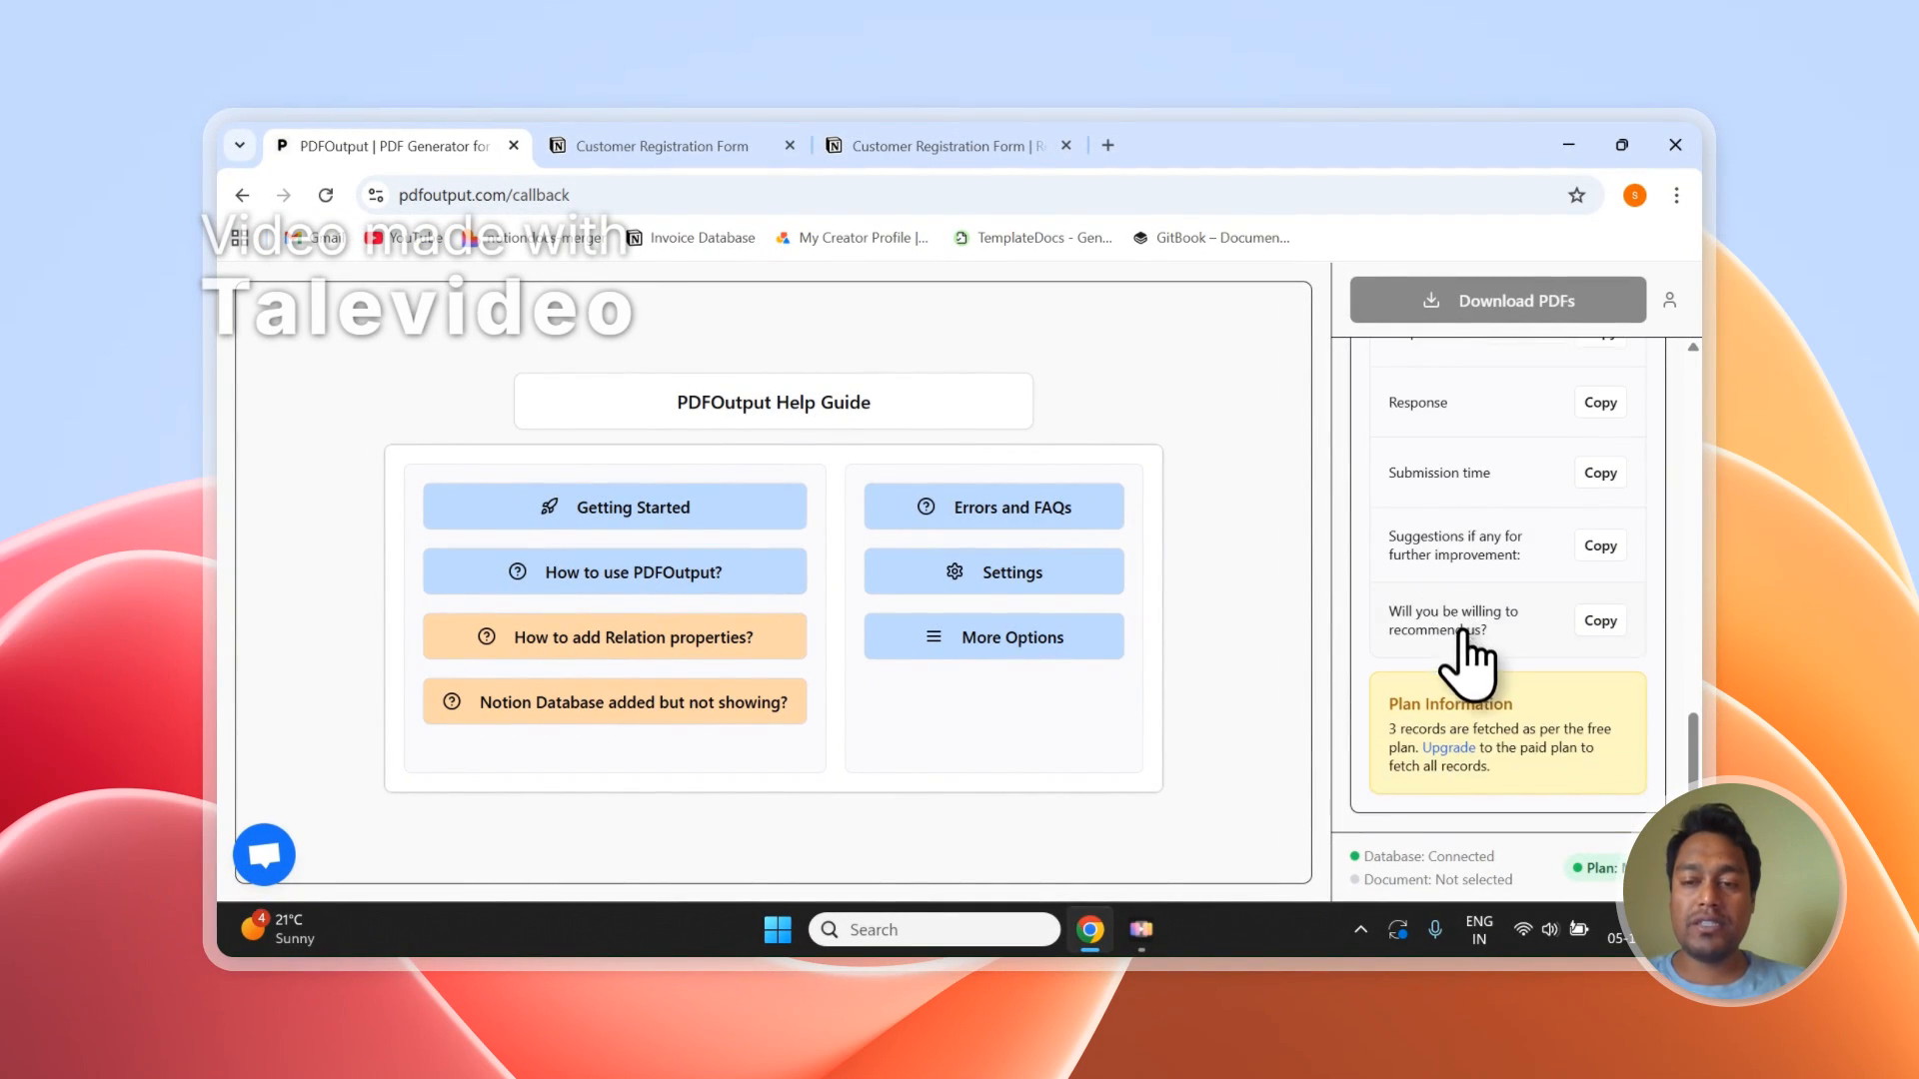
scroll(1469, 659, up, 8)
click(940, 146)
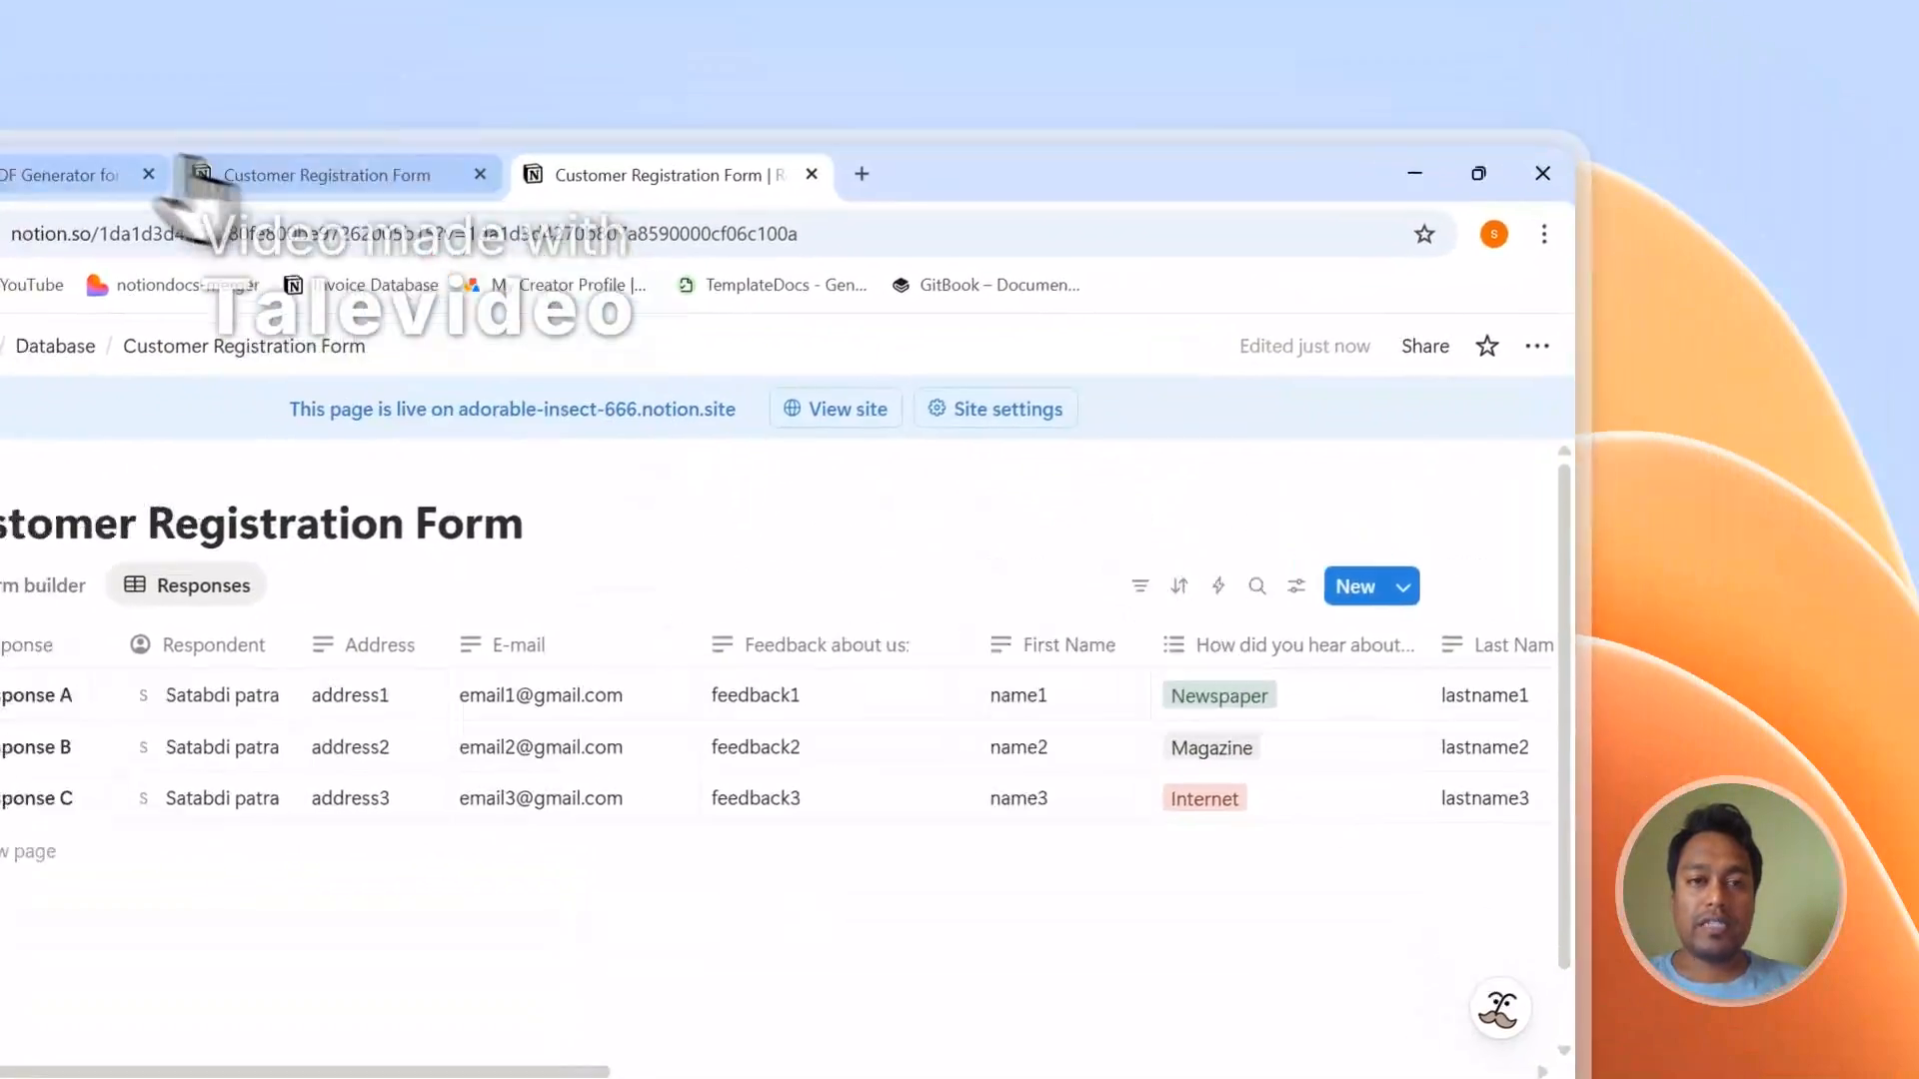
click(170, 179)
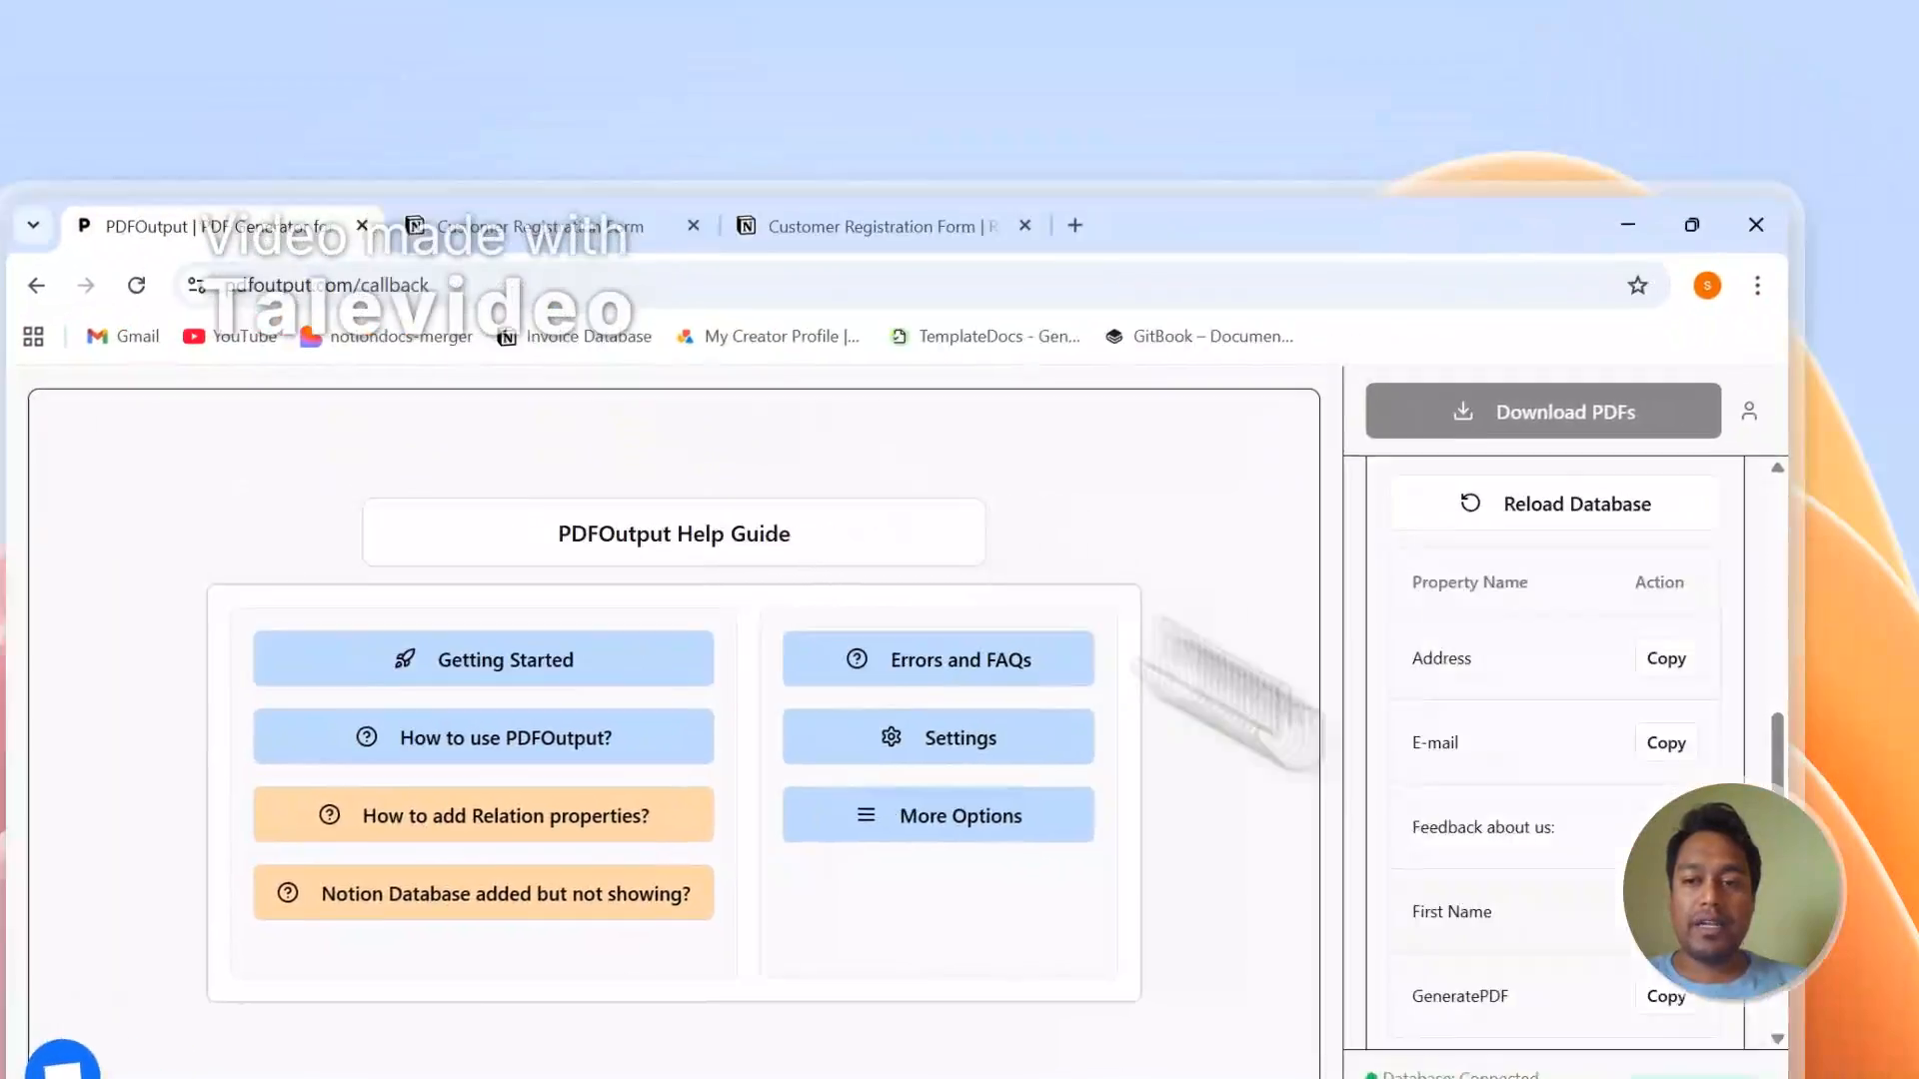
scroll(1300, 850, down, 5)
scroll(1324, 819, down, 5)
scroll(1330, 815, up, 10)
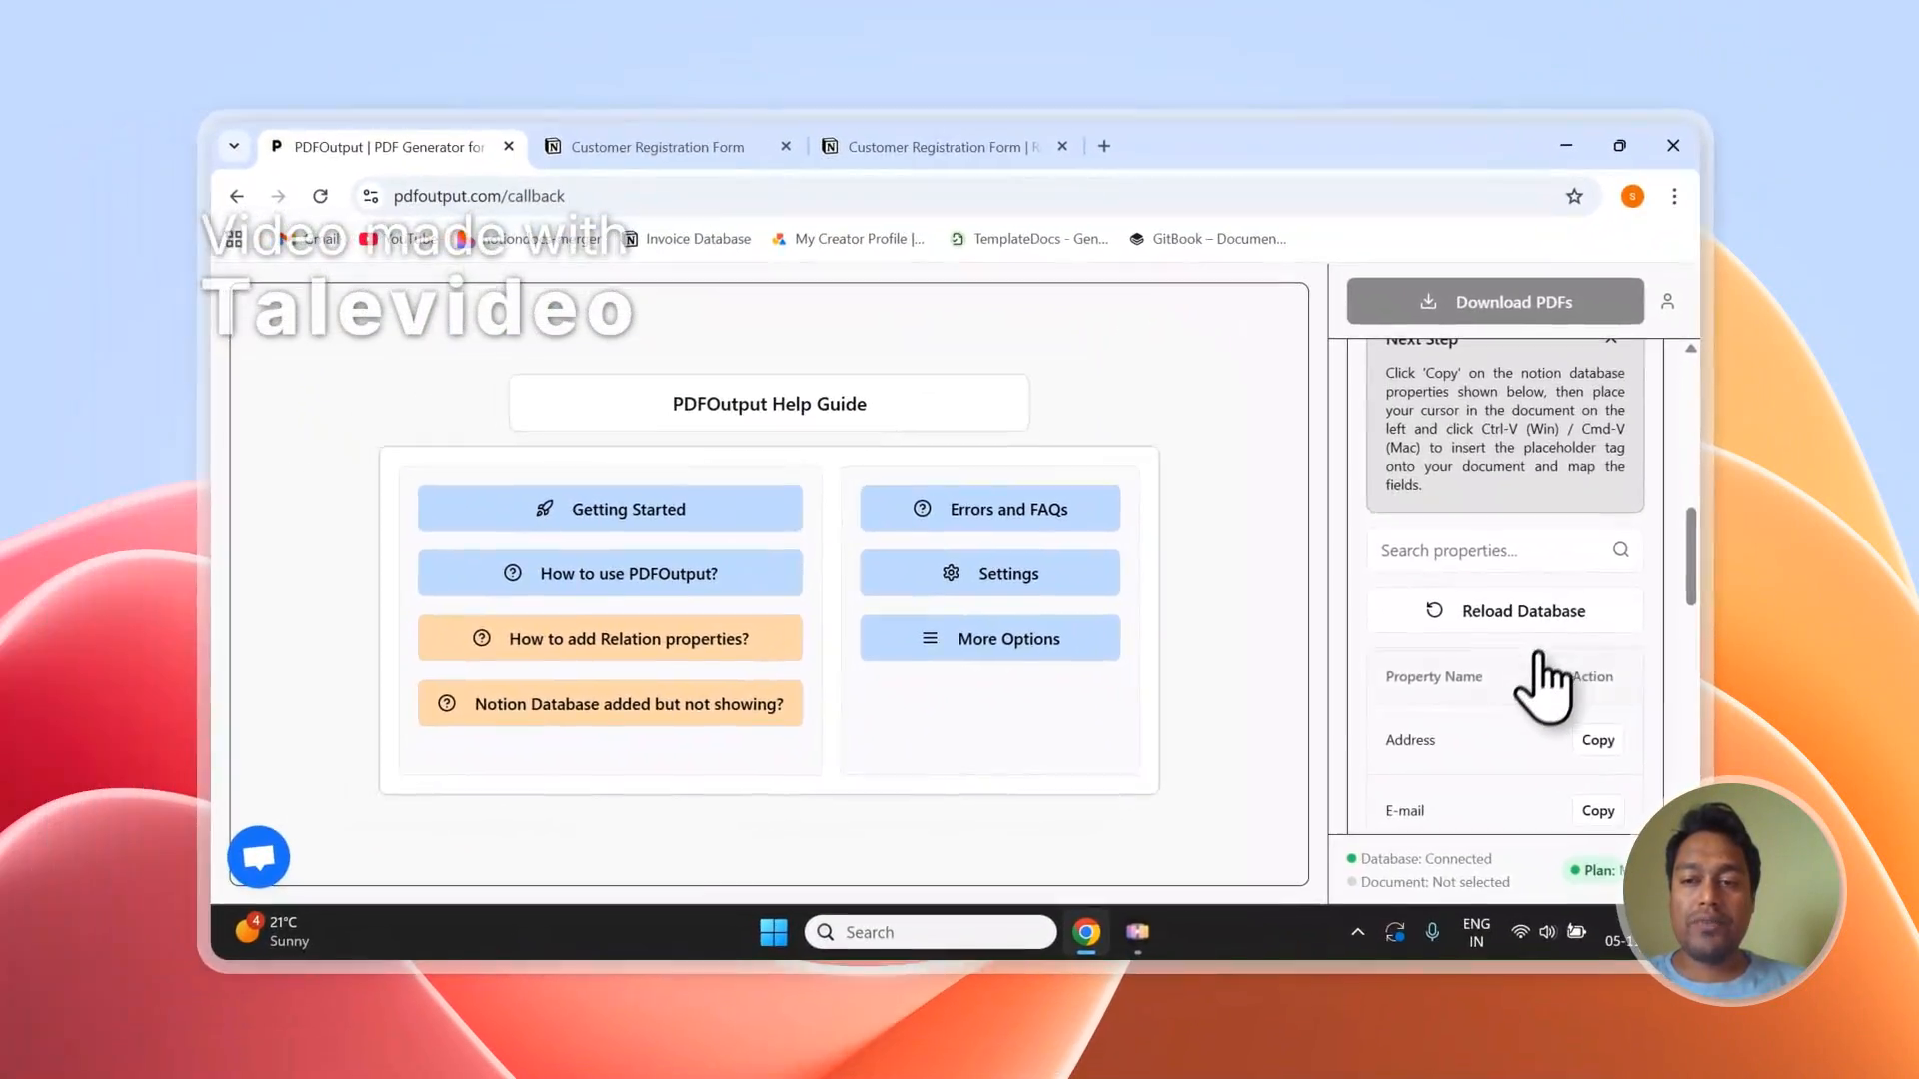
- Browse the existing Google documents available for Step 2 in the Documents list and cancel the file selection
scroll(1544, 690, up, 8)
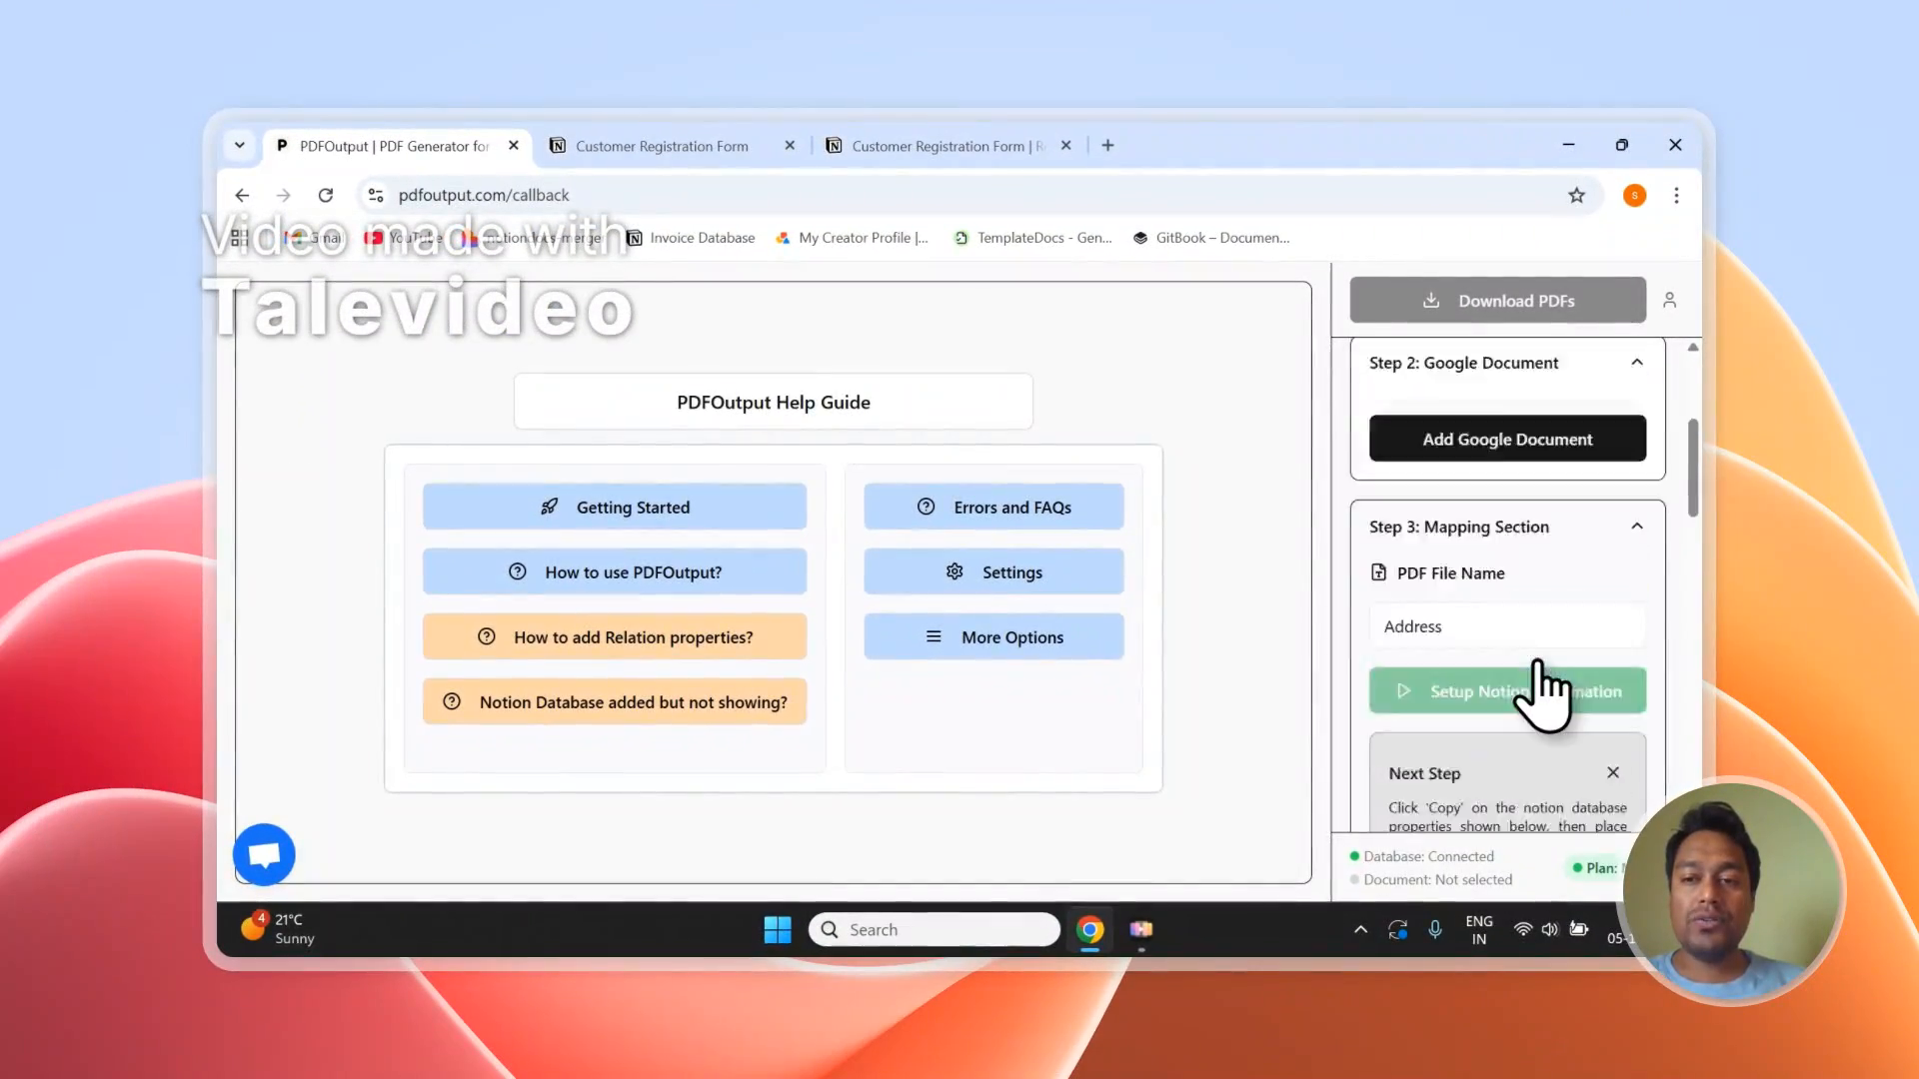
scroll(1531, 699, down, 1)
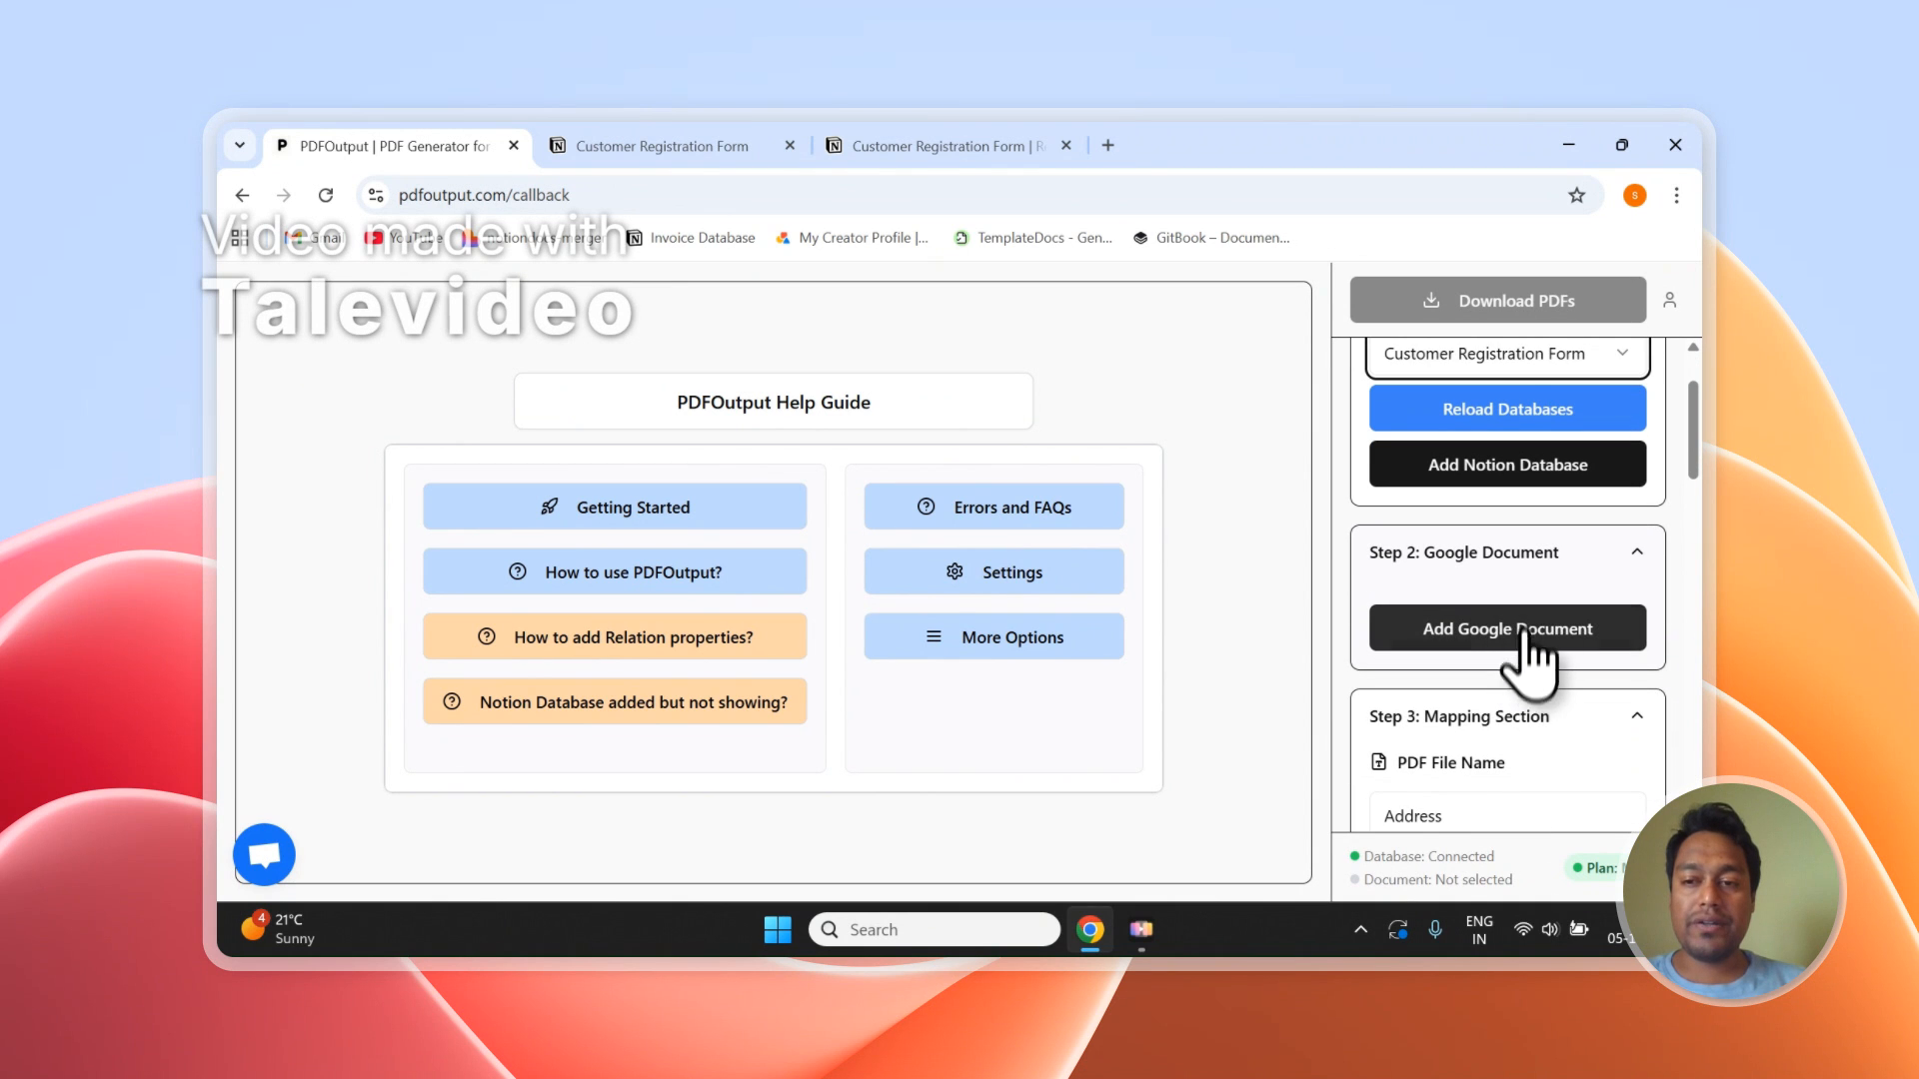
click(1524, 568)
click(1530, 565)
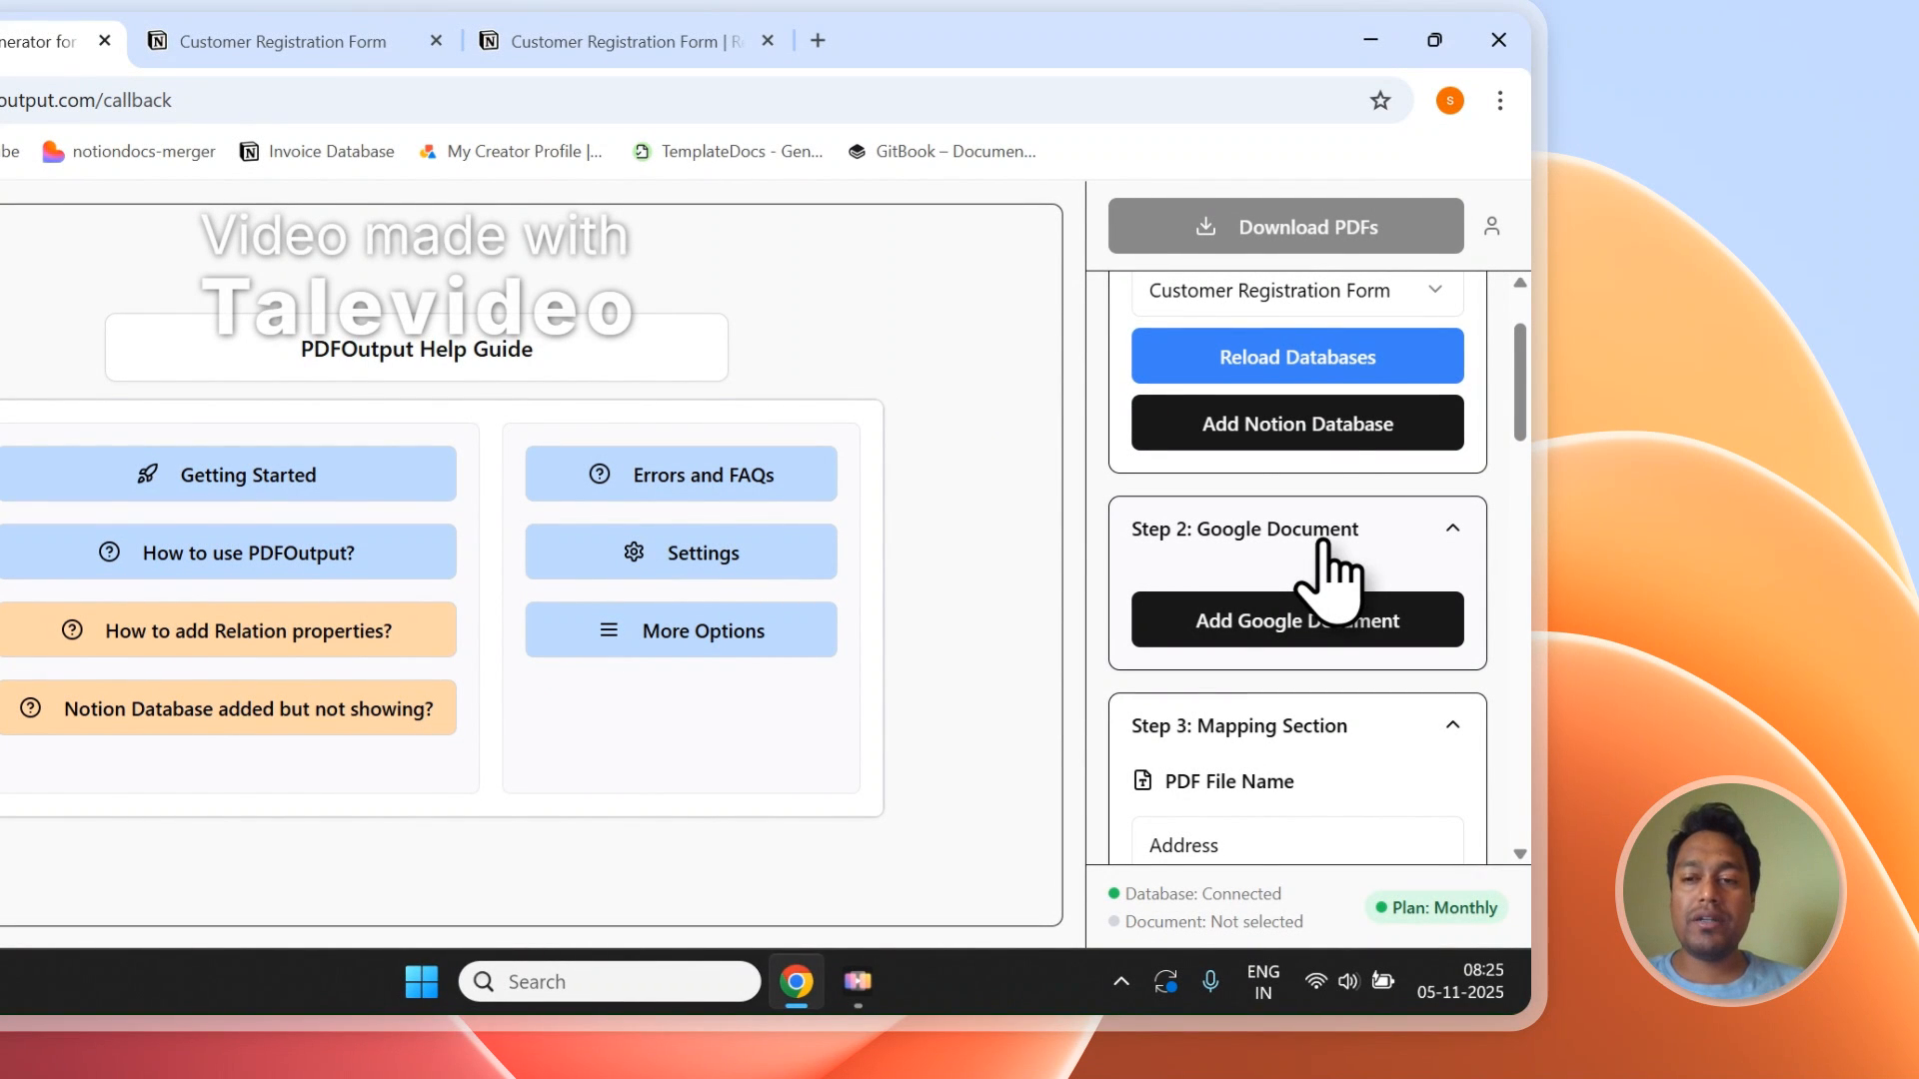
click(1296, 625)
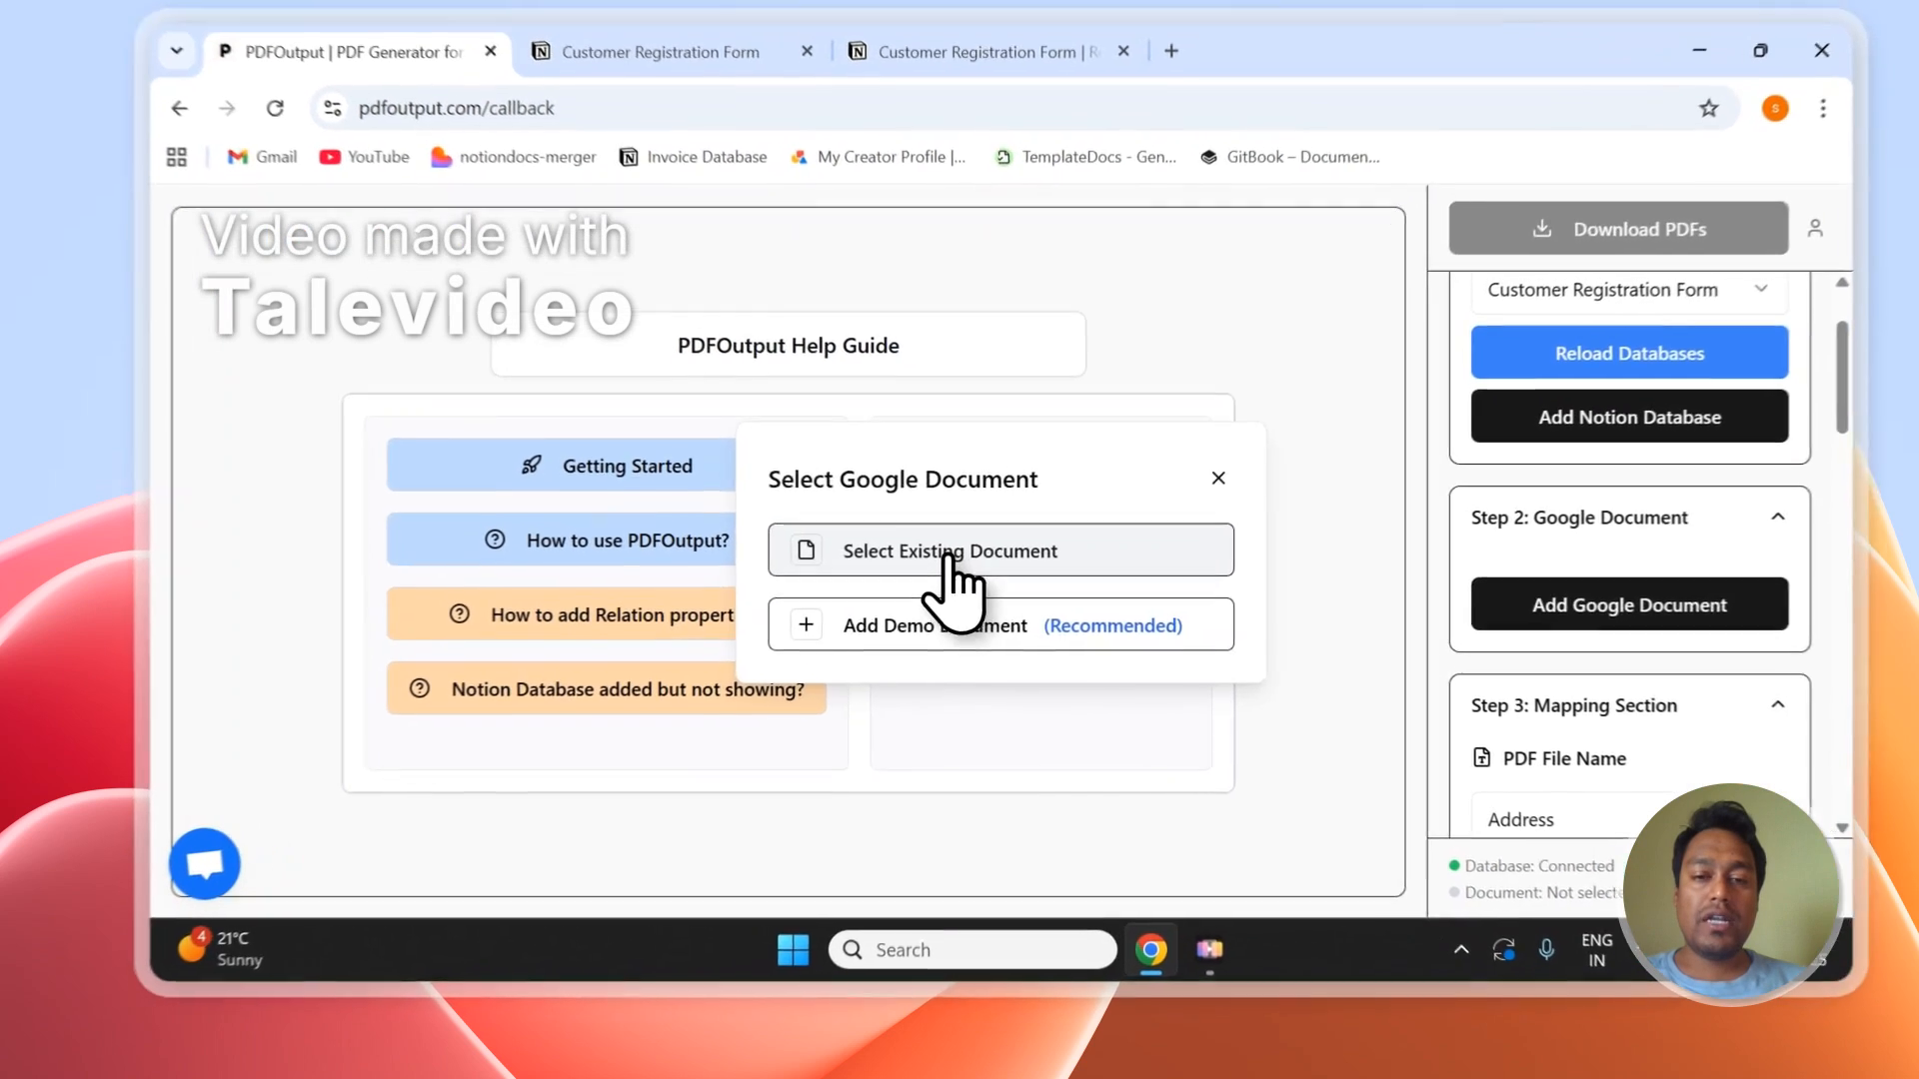
click(913, 586)
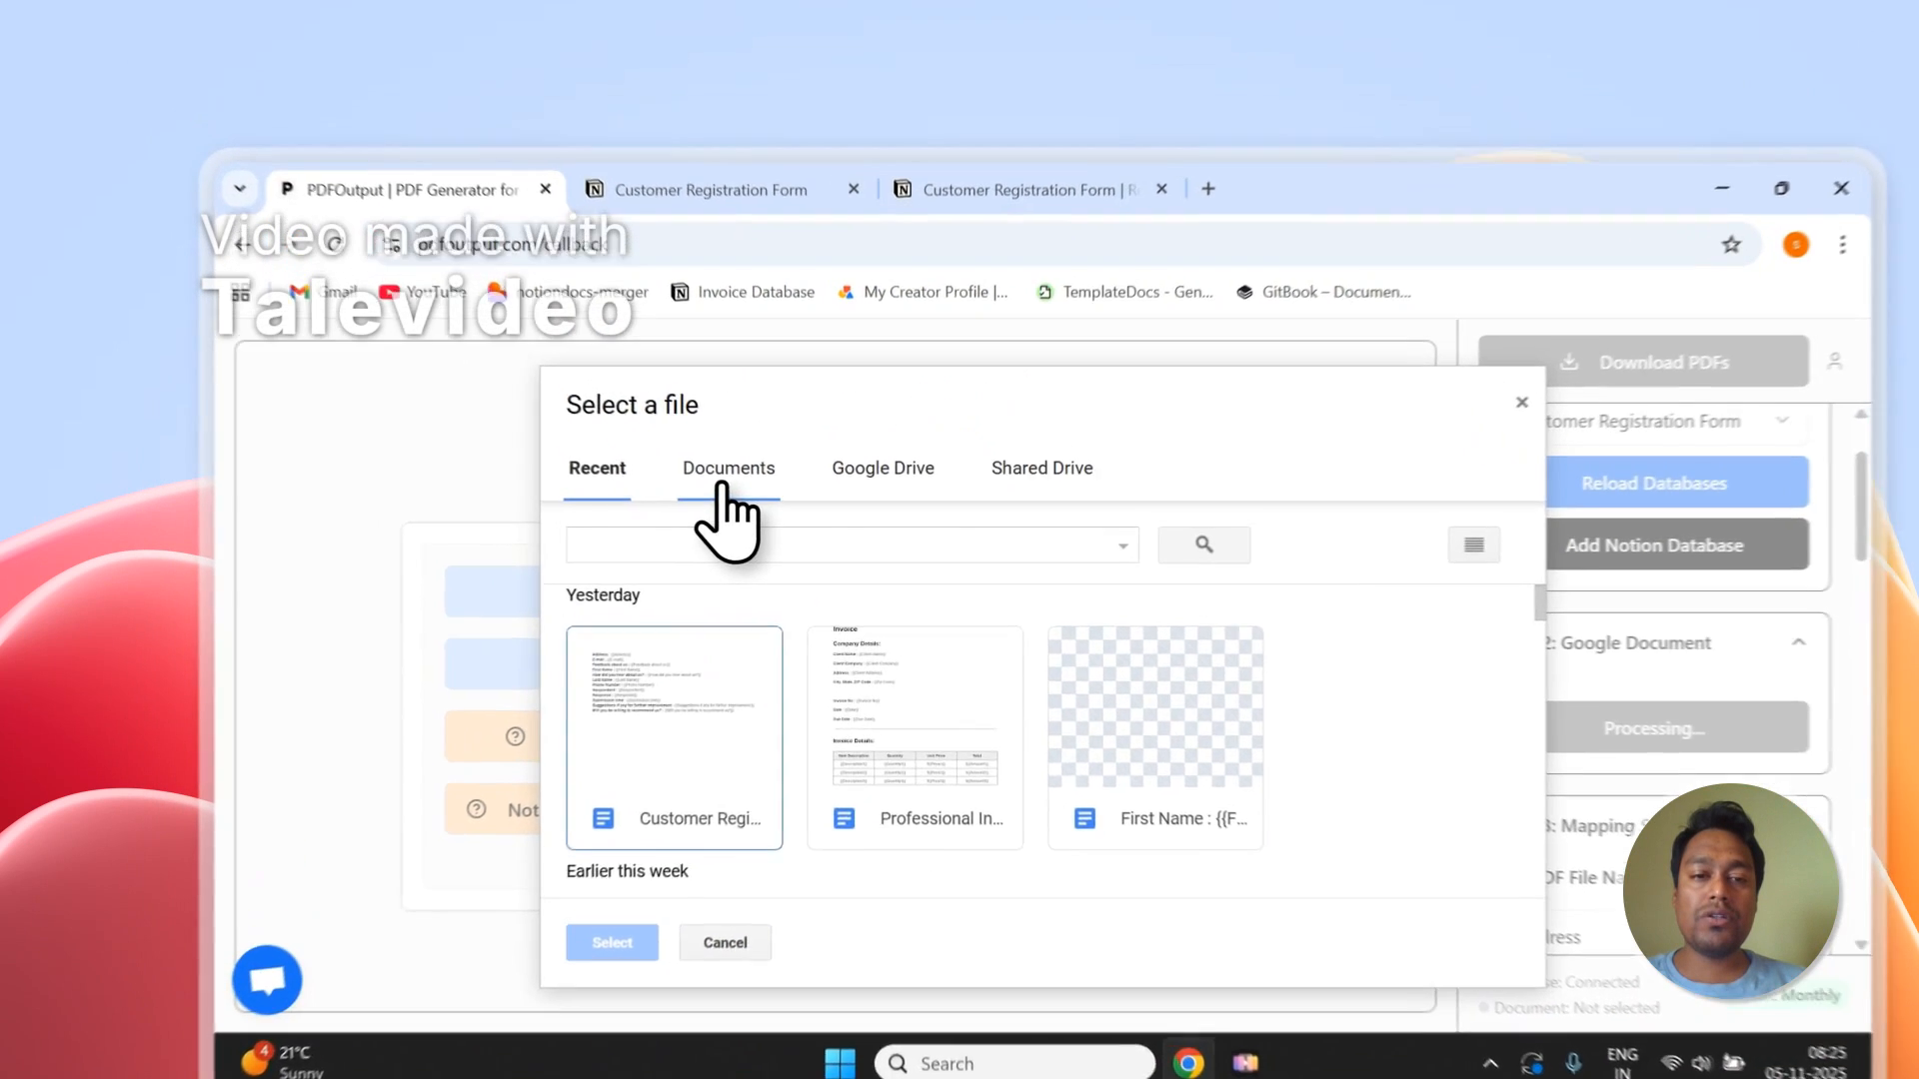
click(678, 396)
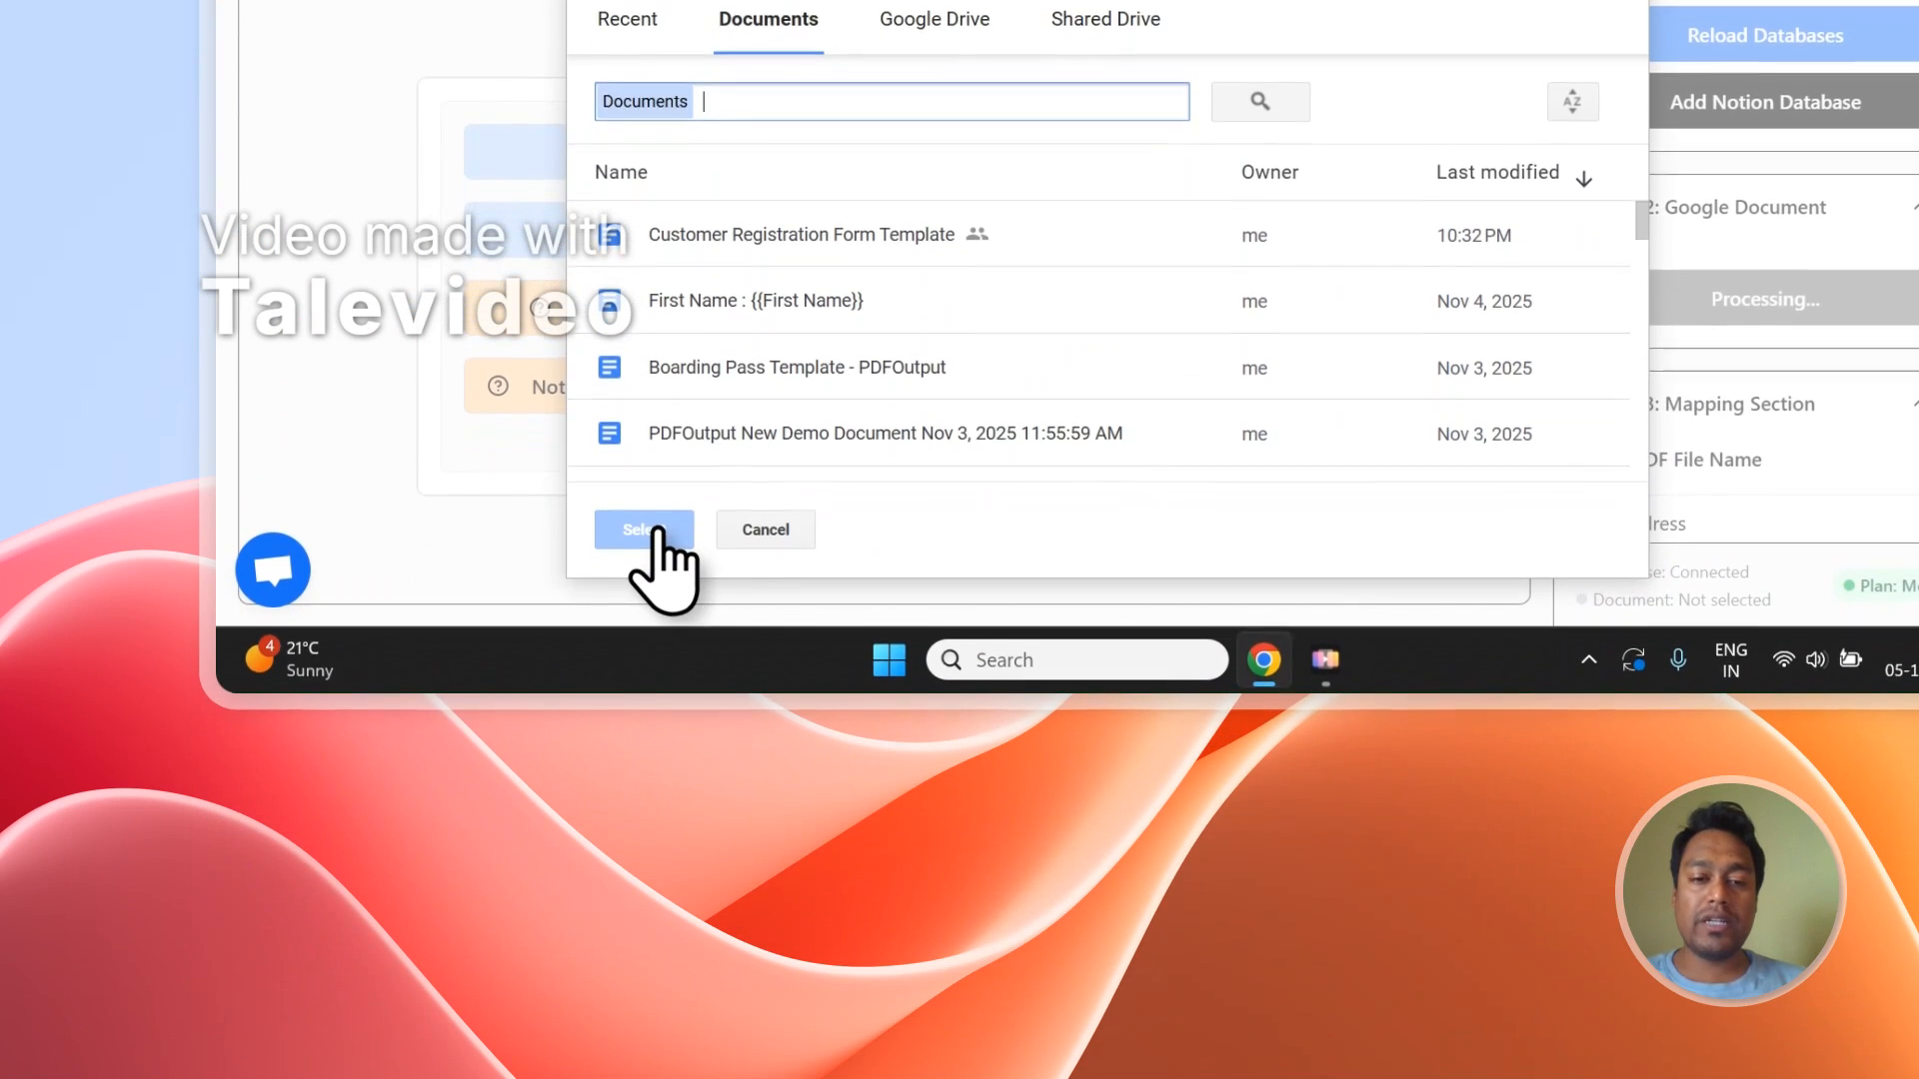
click(752, 531)
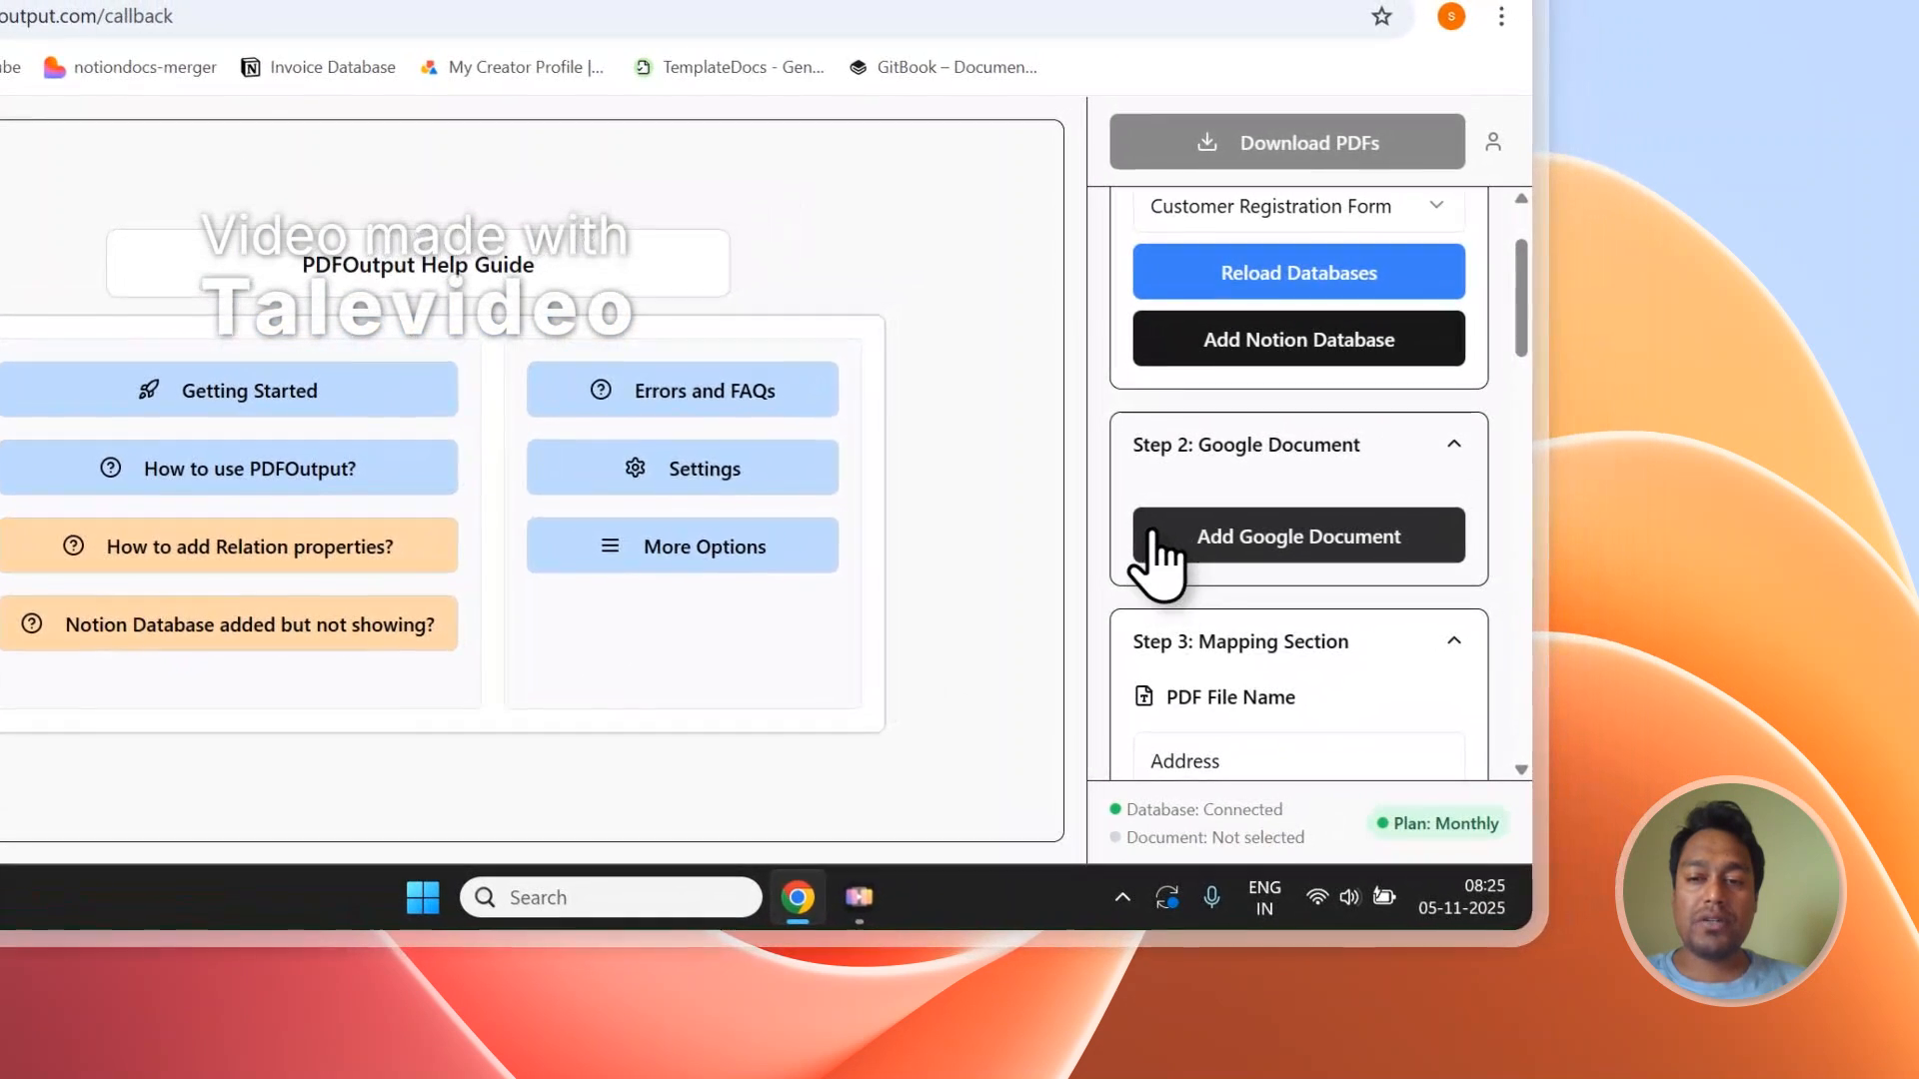
- Add the recommended demo Google document for Step 2 and rename it Customer Registration Template
click(1174, 532)
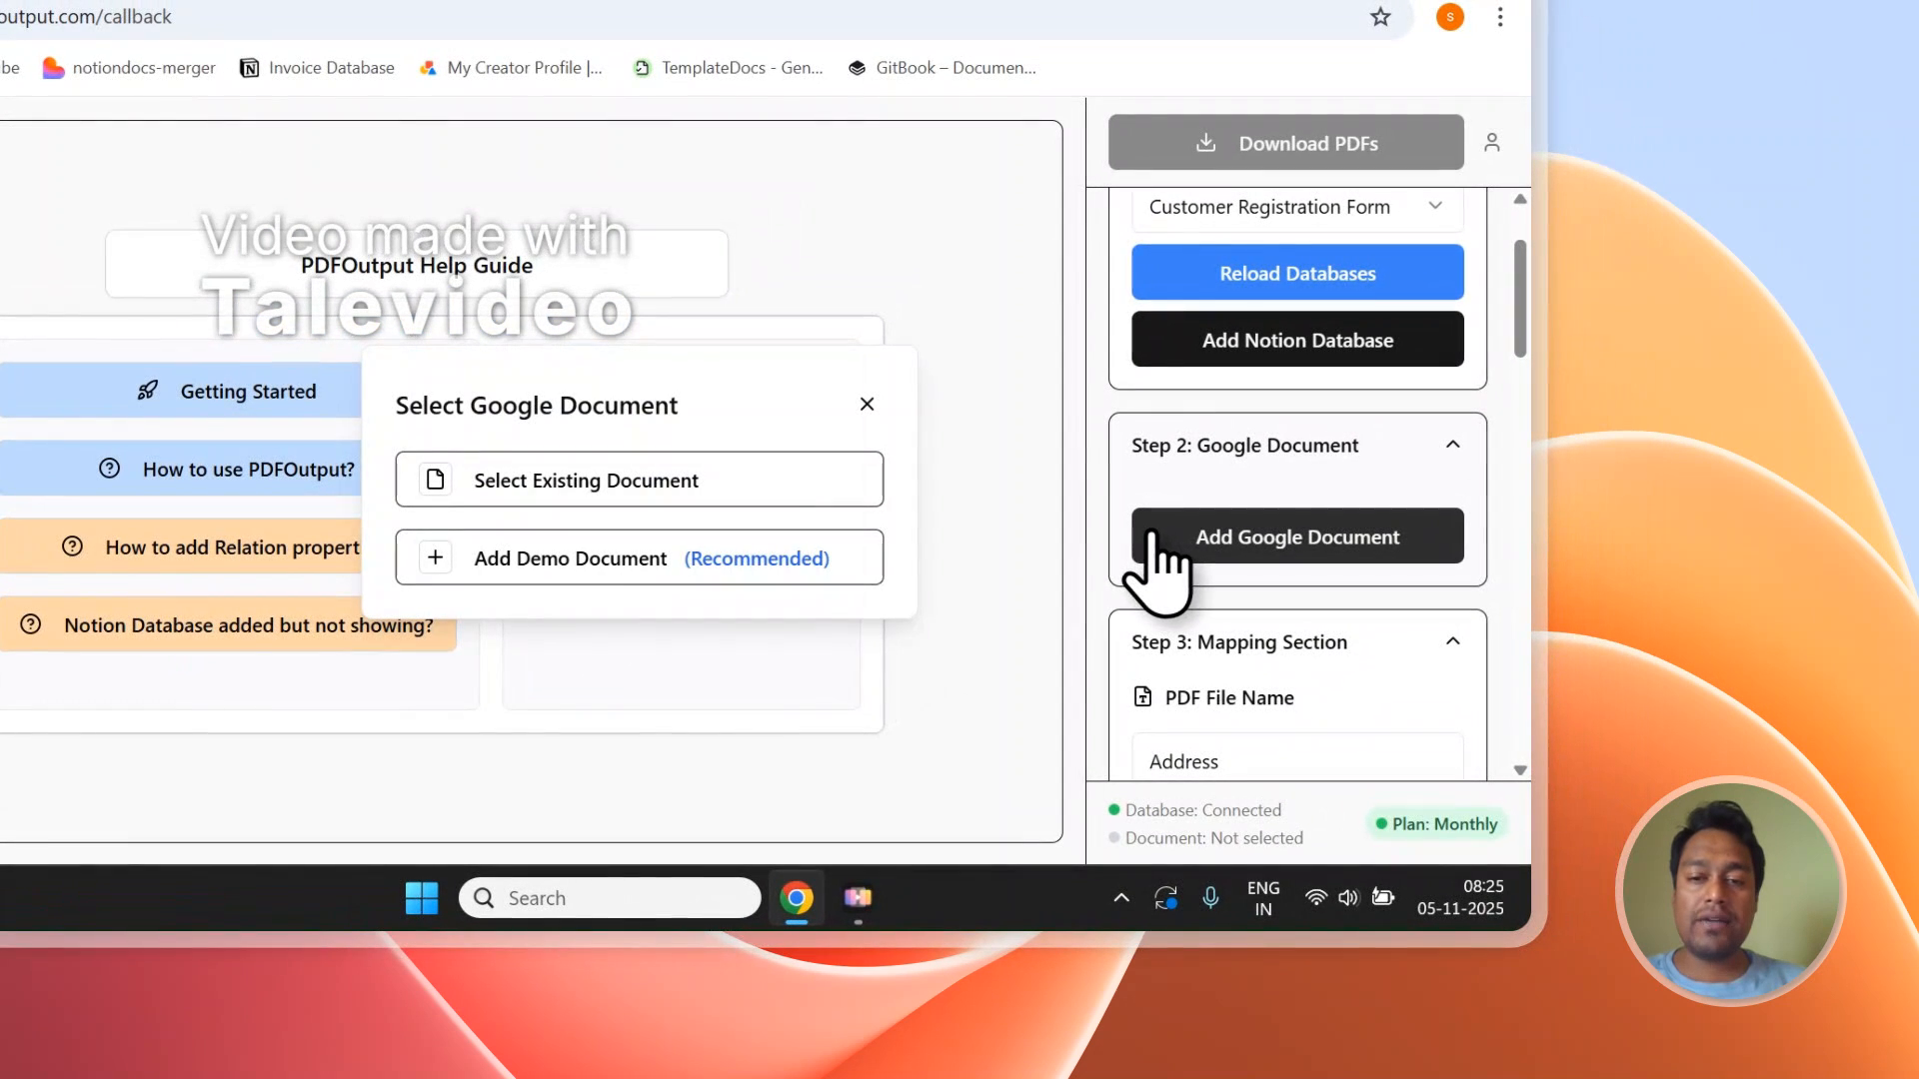
click(517, 560)
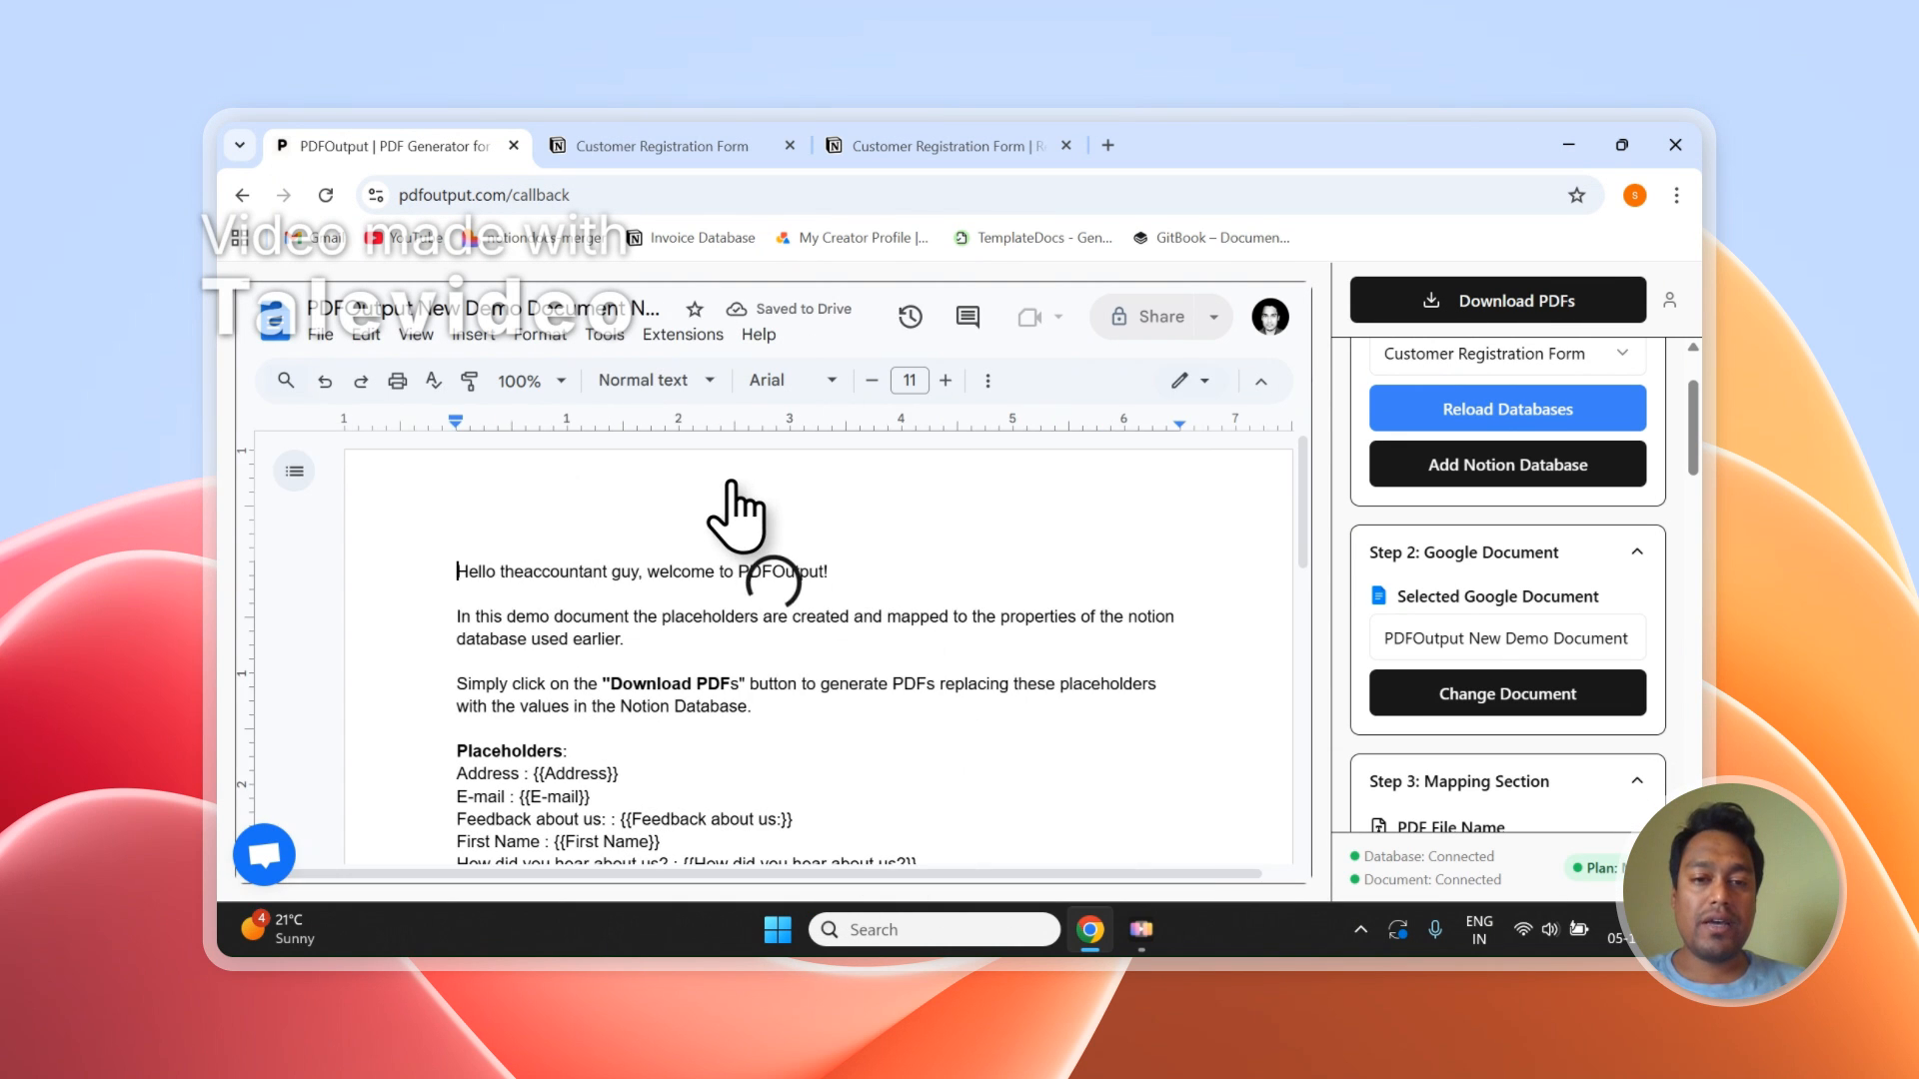
click(549, 305)
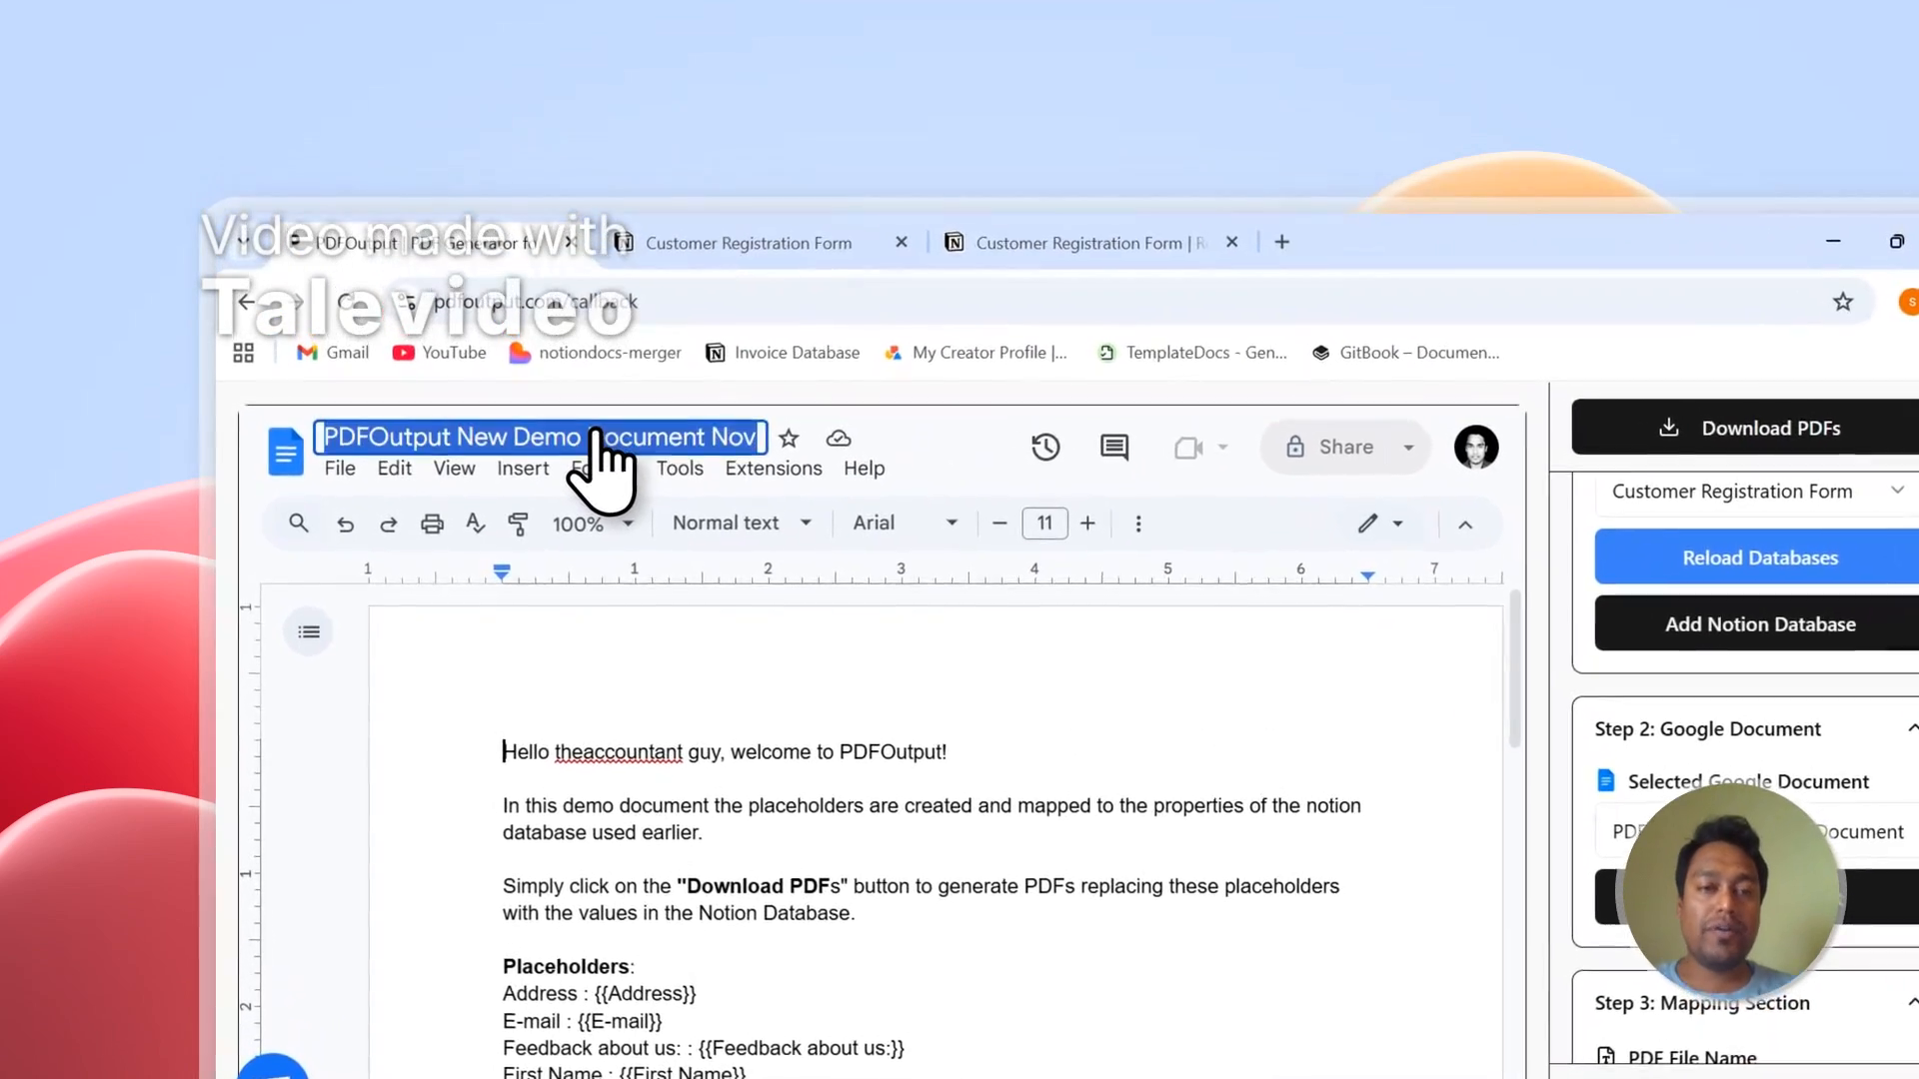
text(Customer Registration Template)
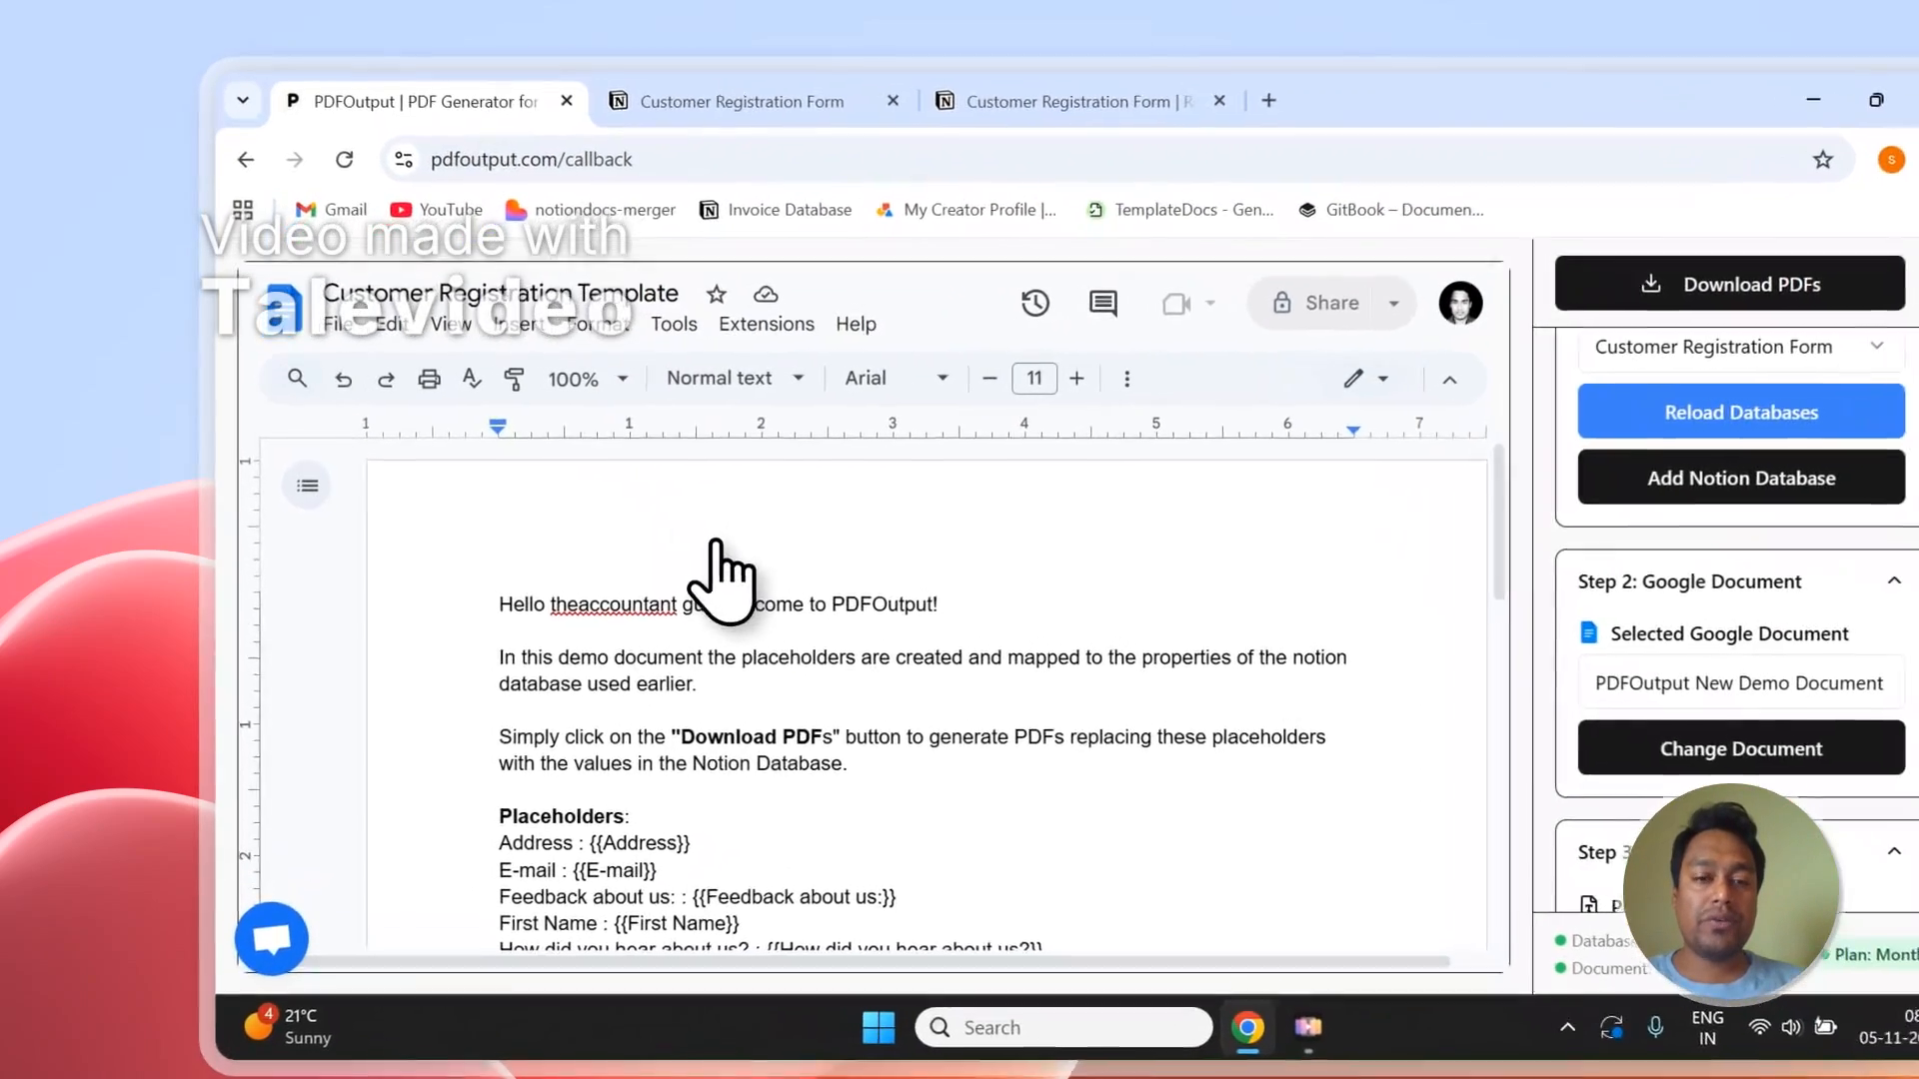
- Delete the welcome text, the instruction paragraphs and the Placeholders heading from the template, leaving the placeholder list starting at Address
scroll(644, 516, down, 2)
scroll(804, 597, up, 2)
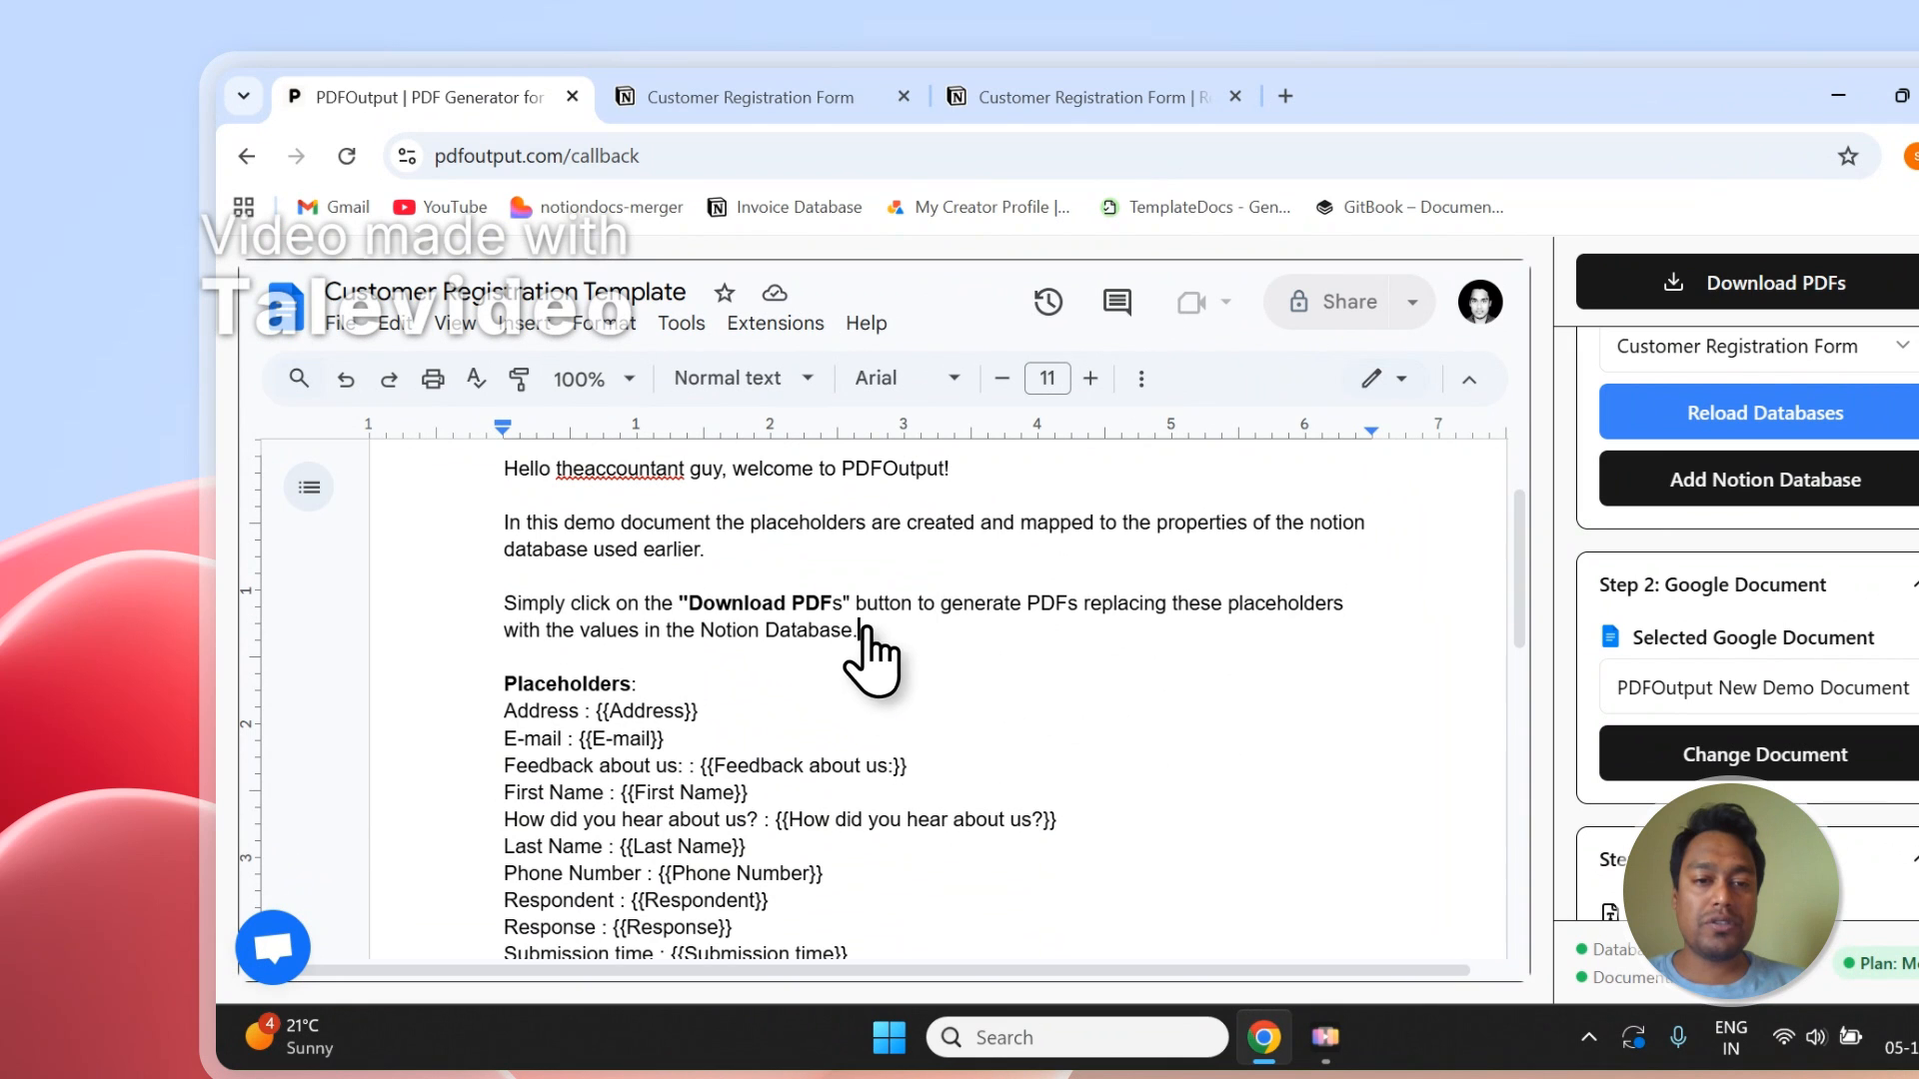
drag(860, 629, 689, 562)
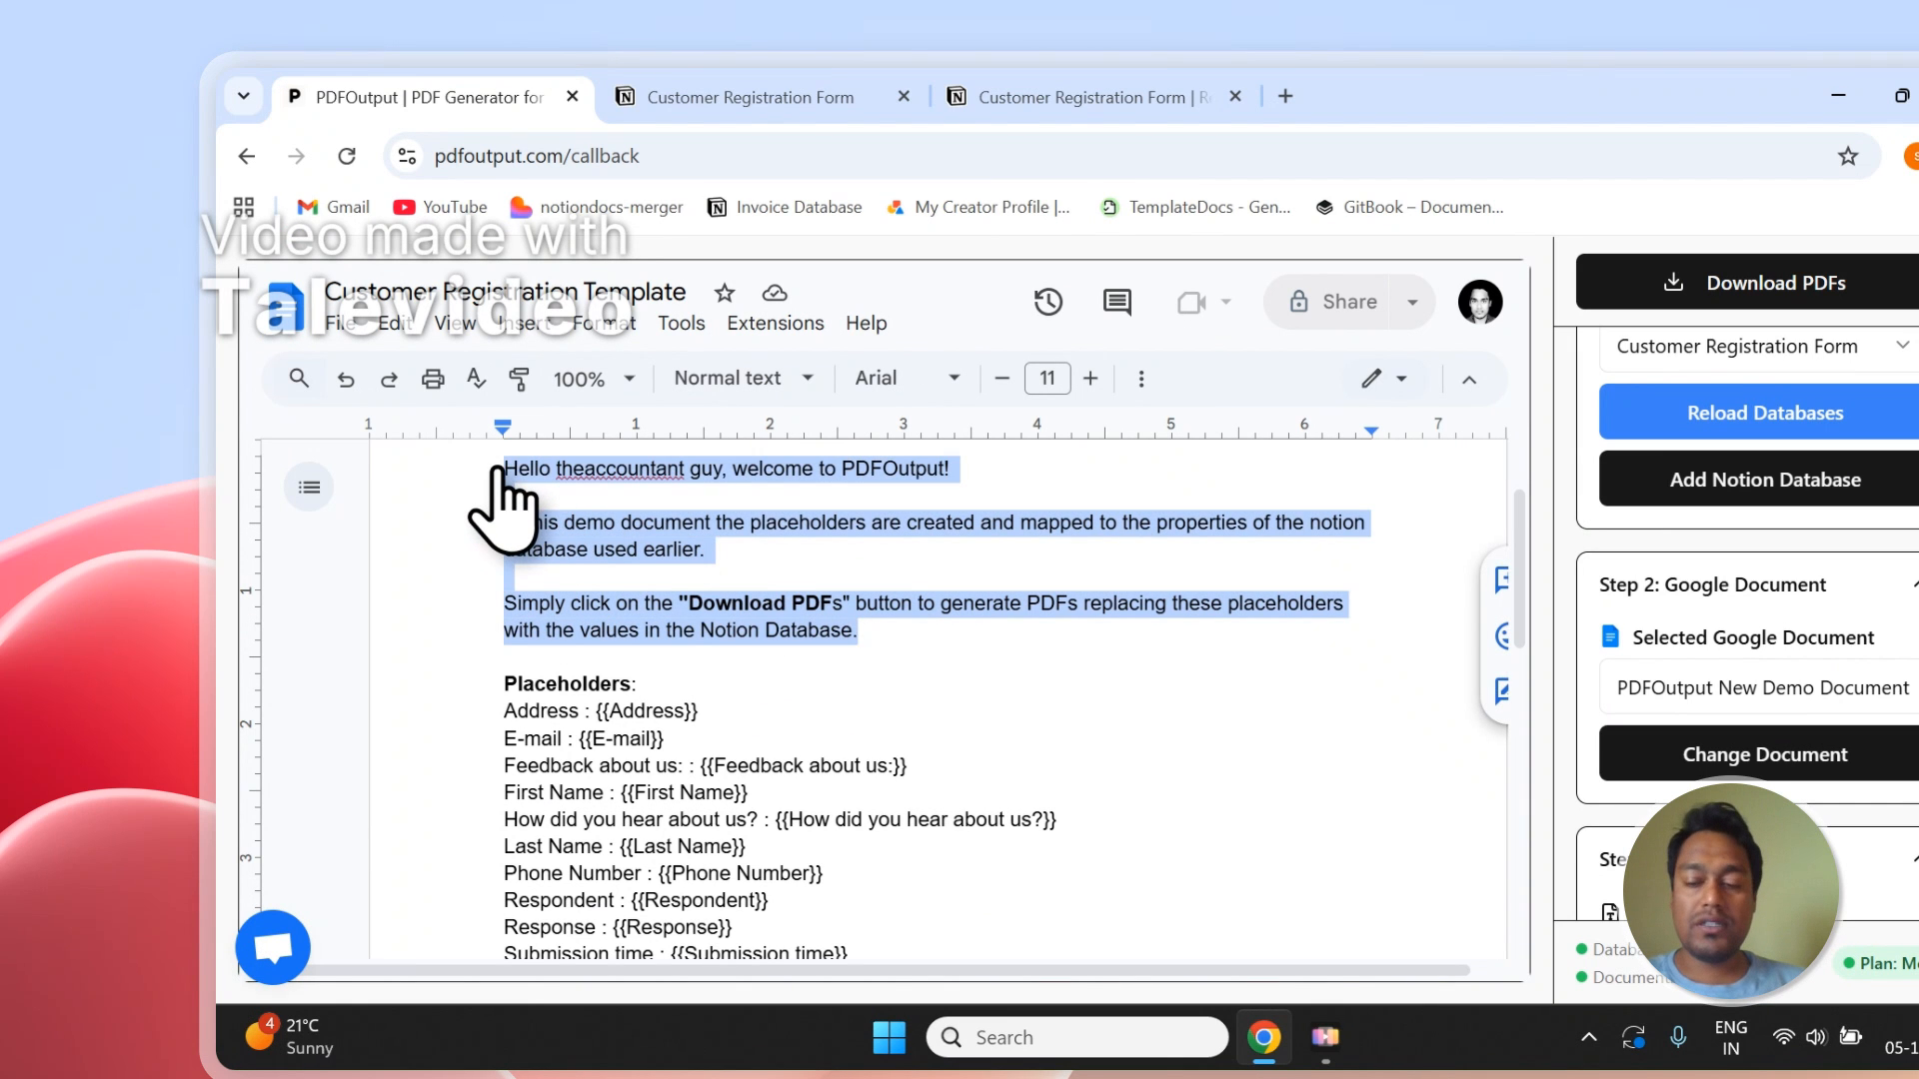
key(BackSpace)
key(Delete)
key(Delete)
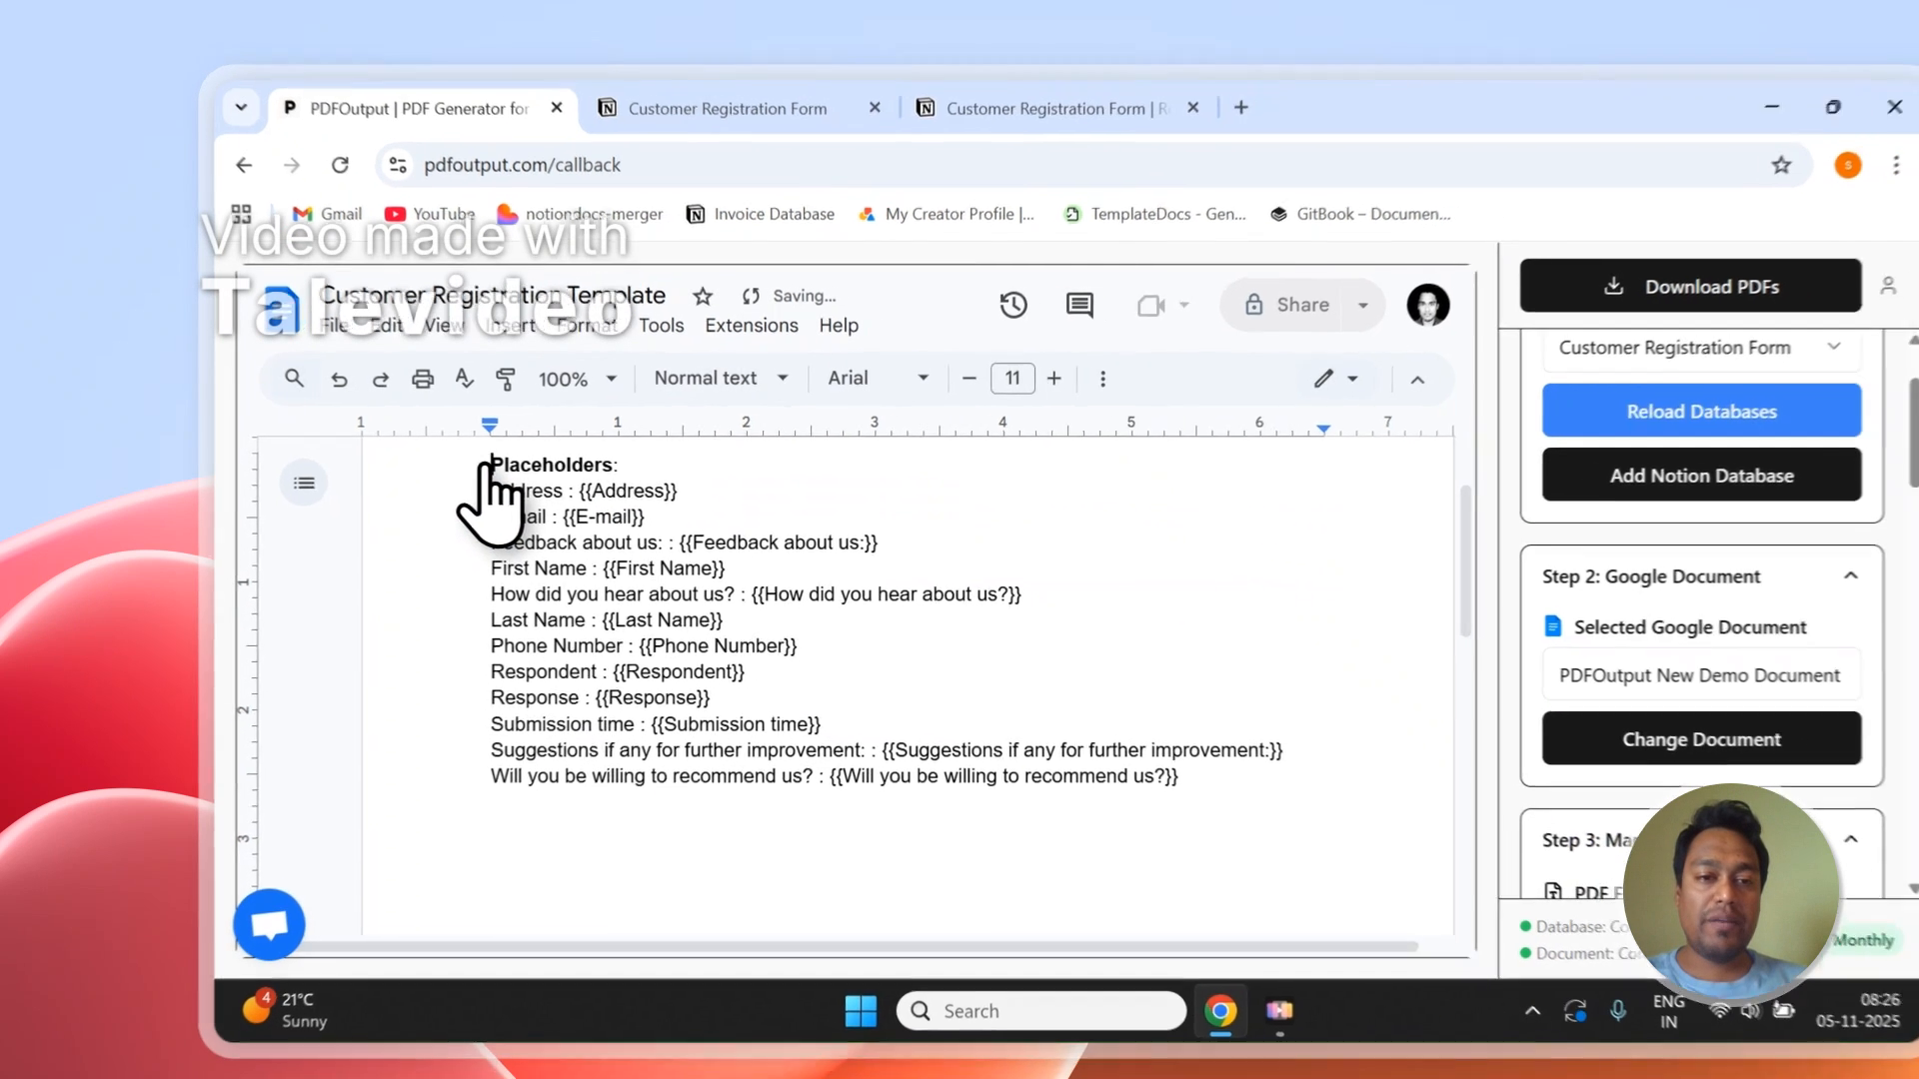
key(shift+End)
key(BackSpace)
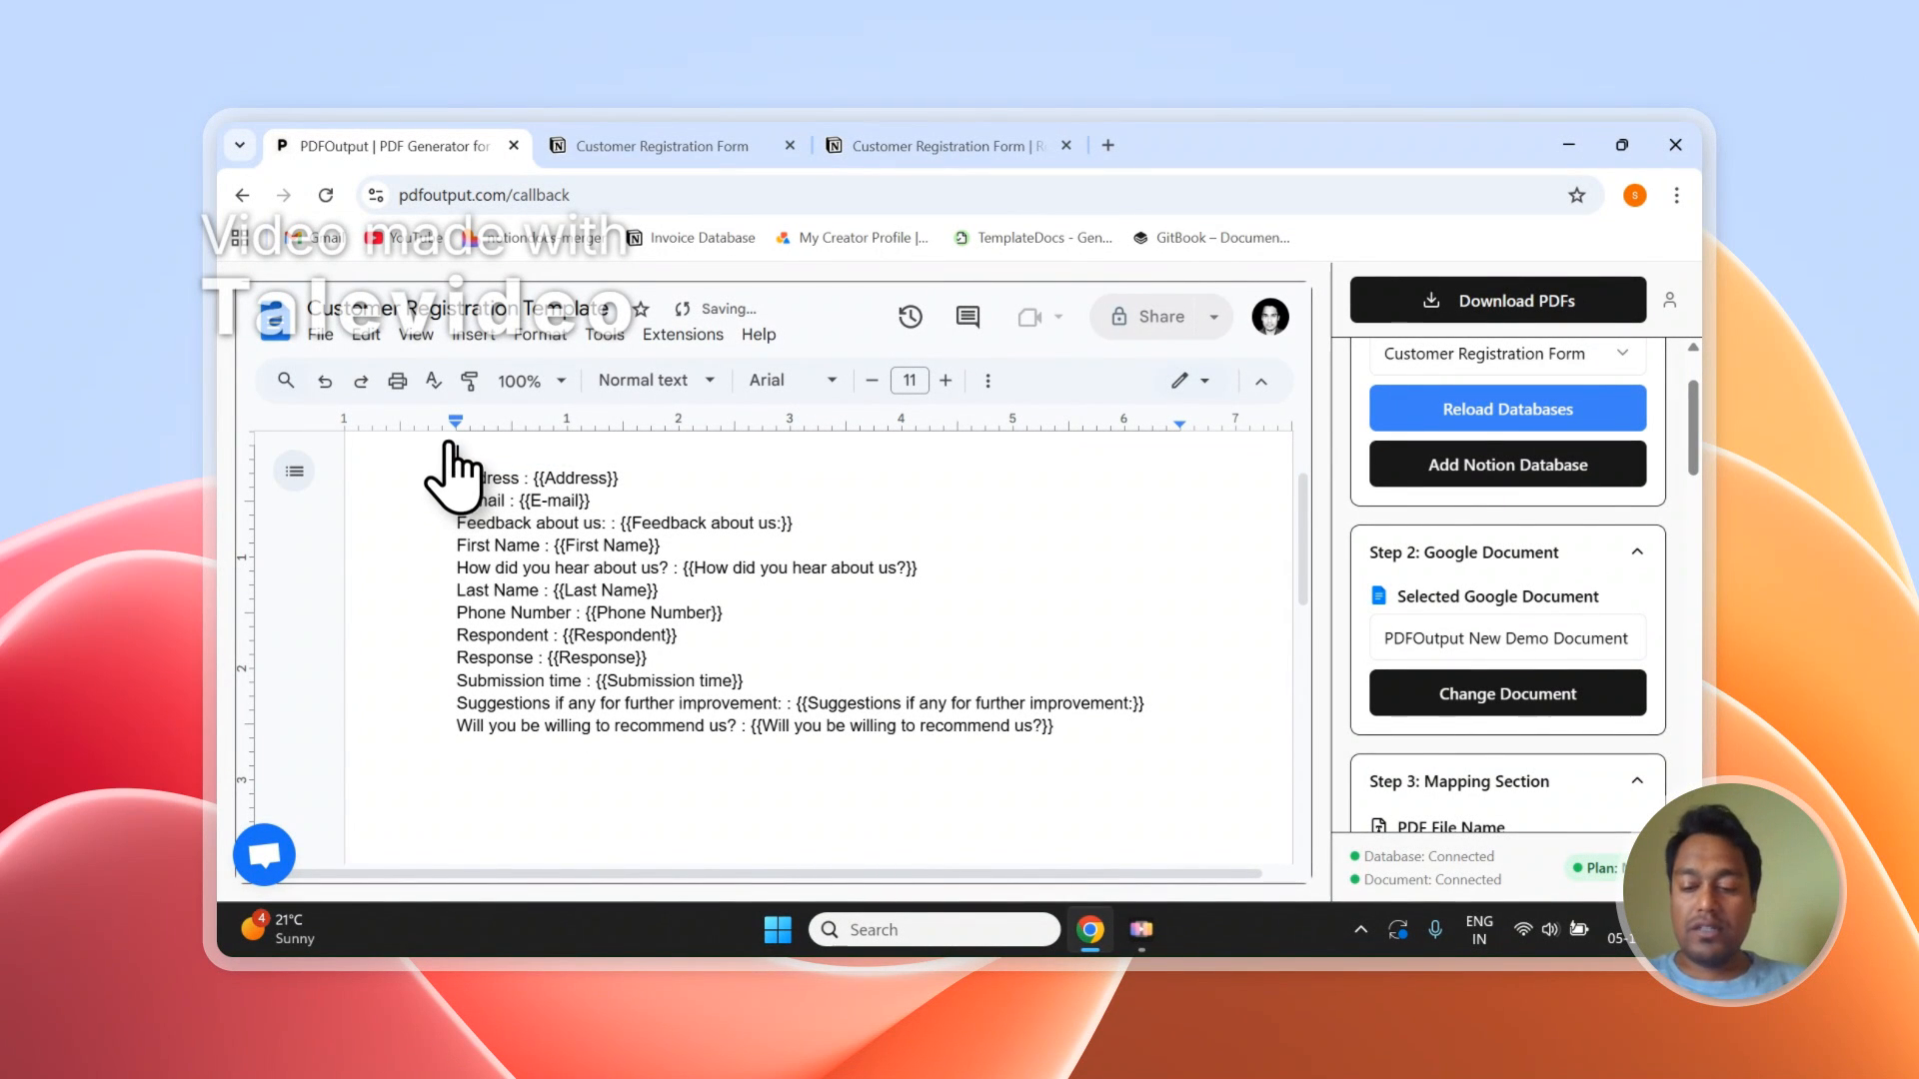
key(Delete)
scroll(480, 499, up, 2)
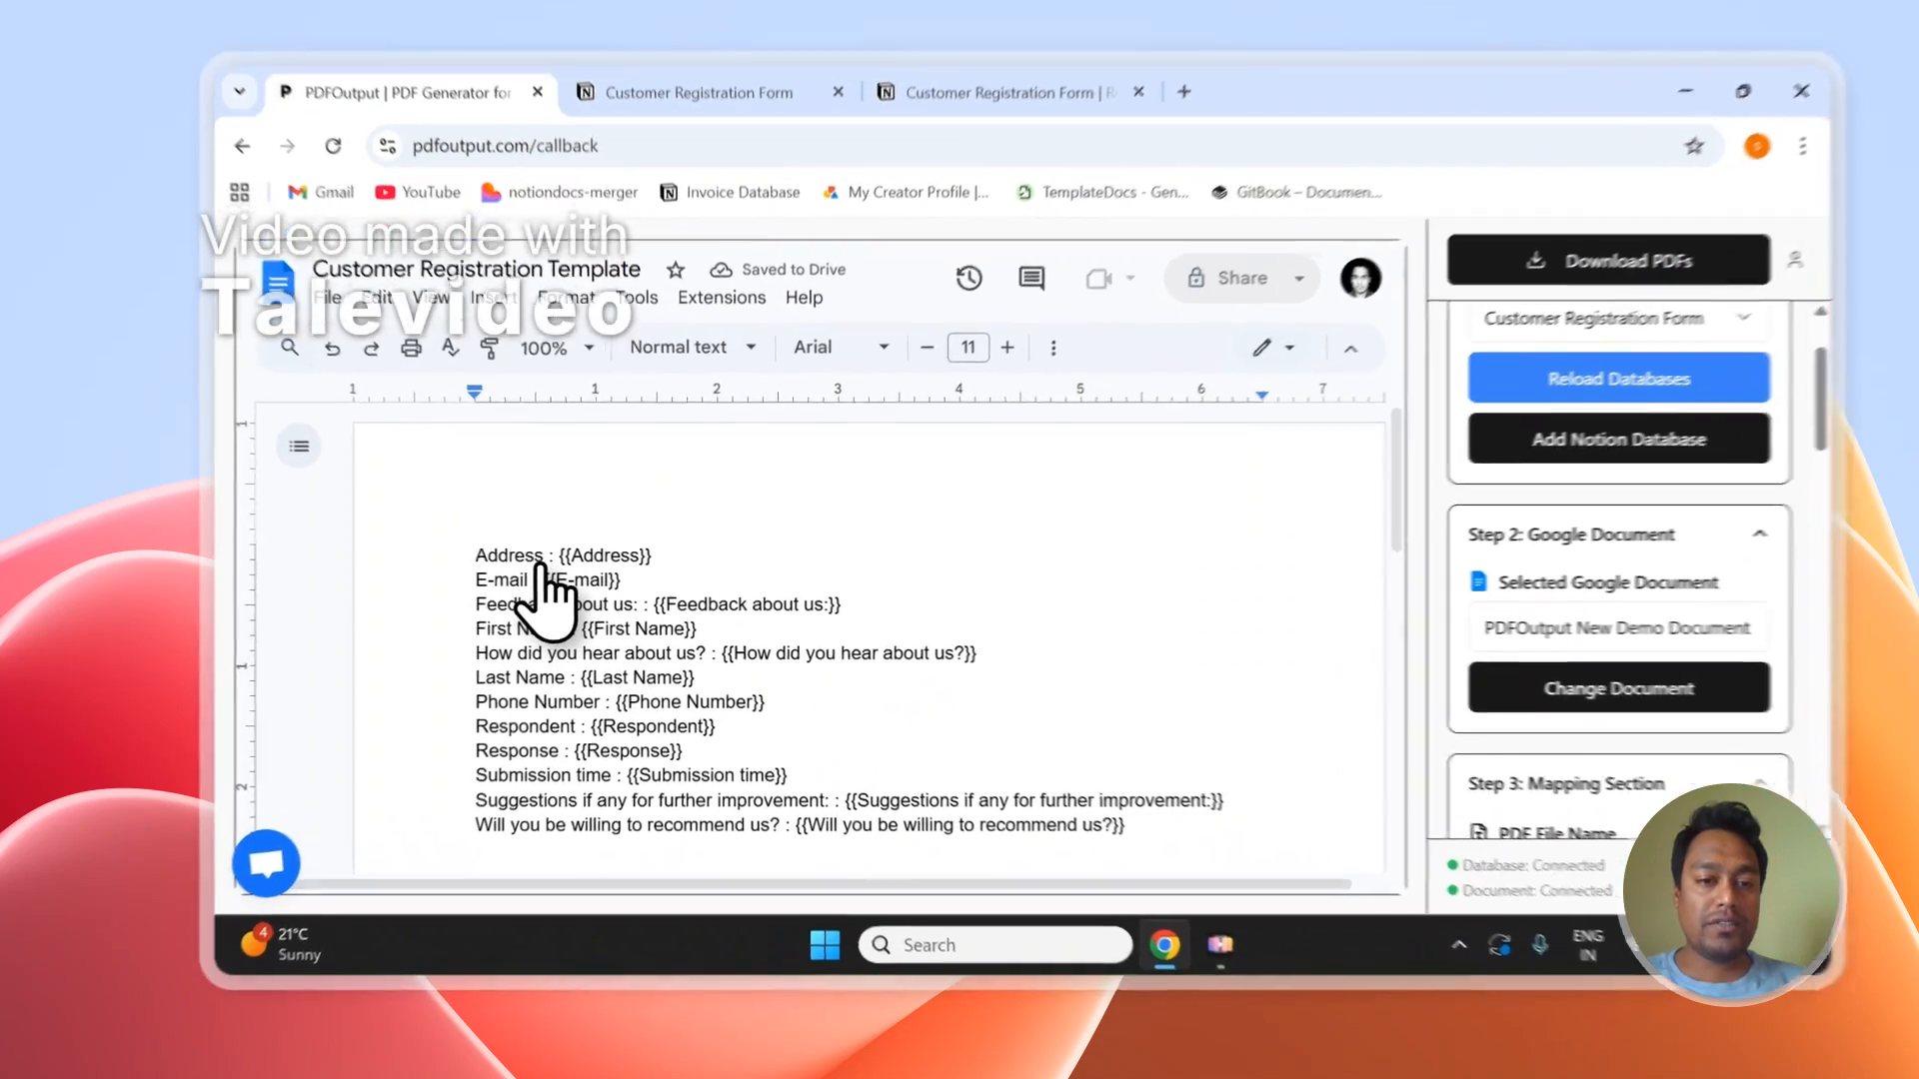
- Compare the labels and placeholders in the template with the mapping section's property list and the columns of the Notion responses database
double_click(505, 575)
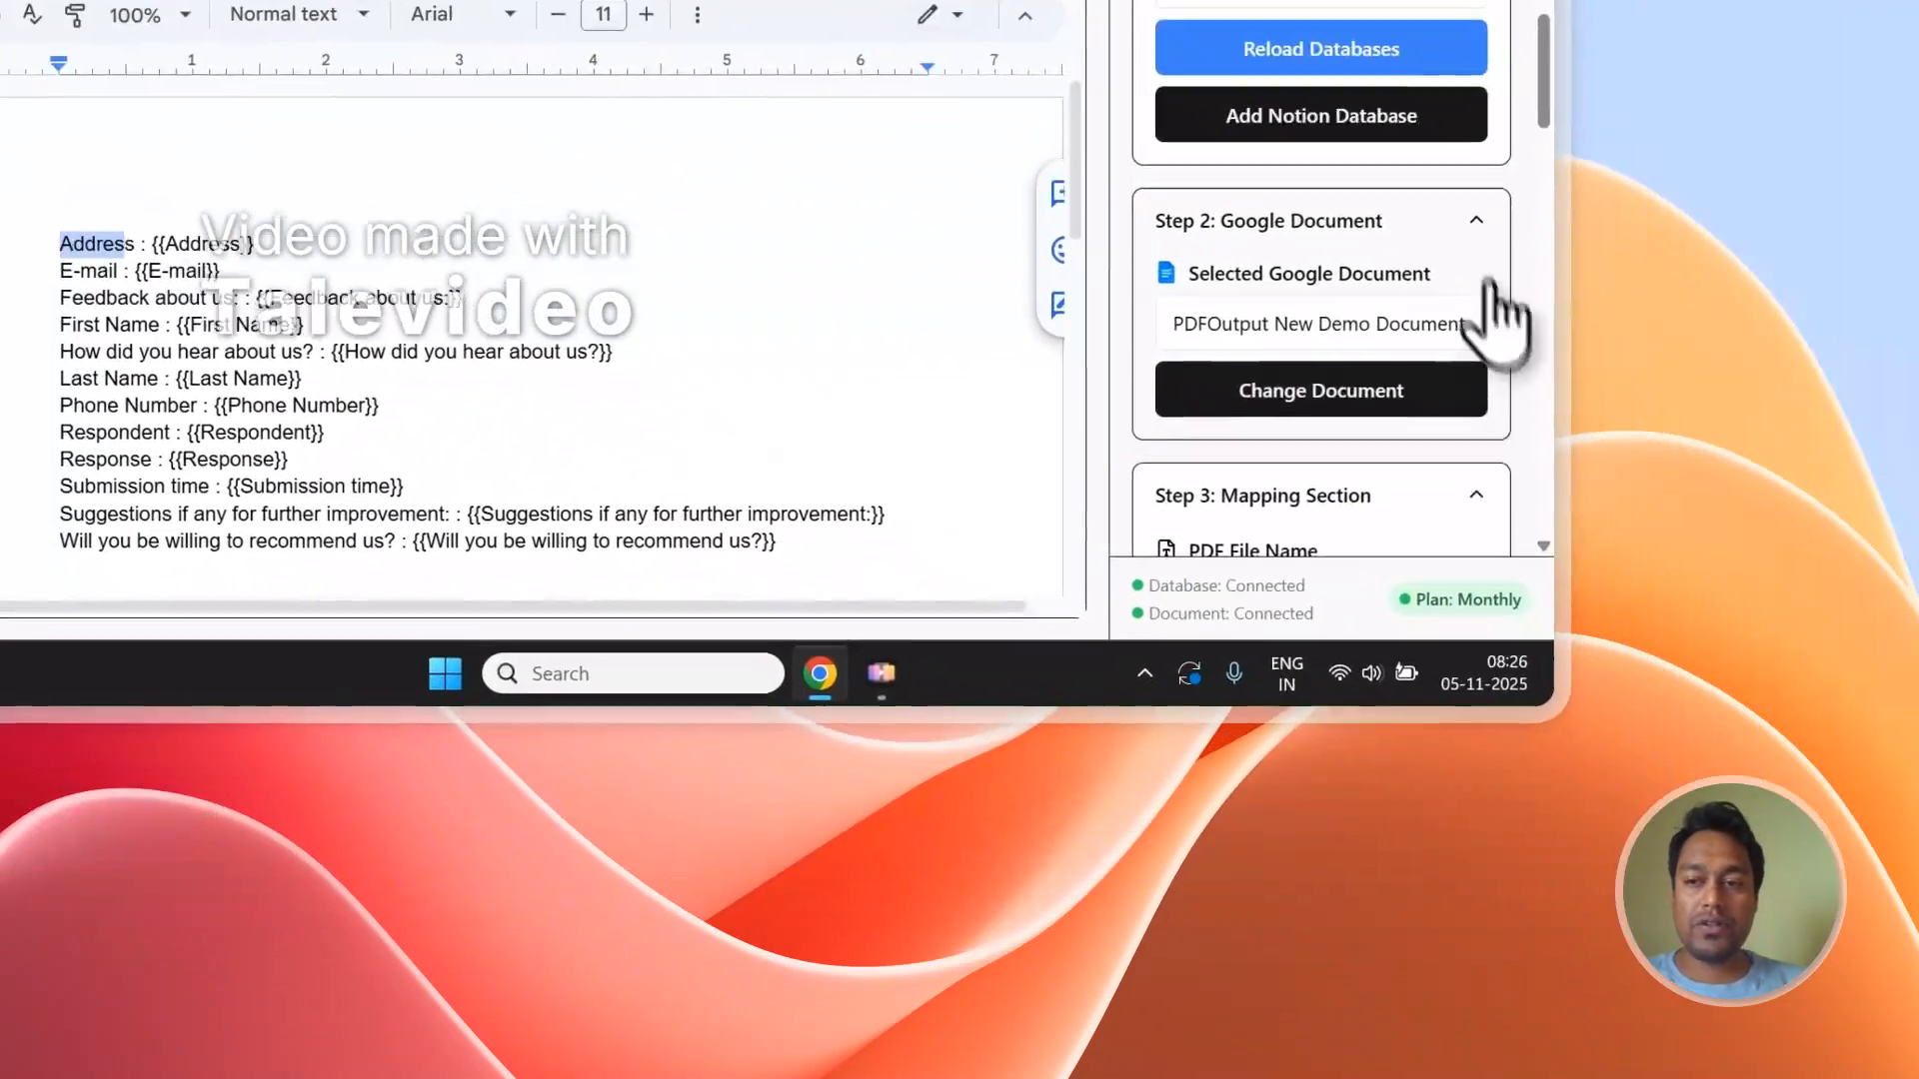
scroll(1699, 454, down, 10)
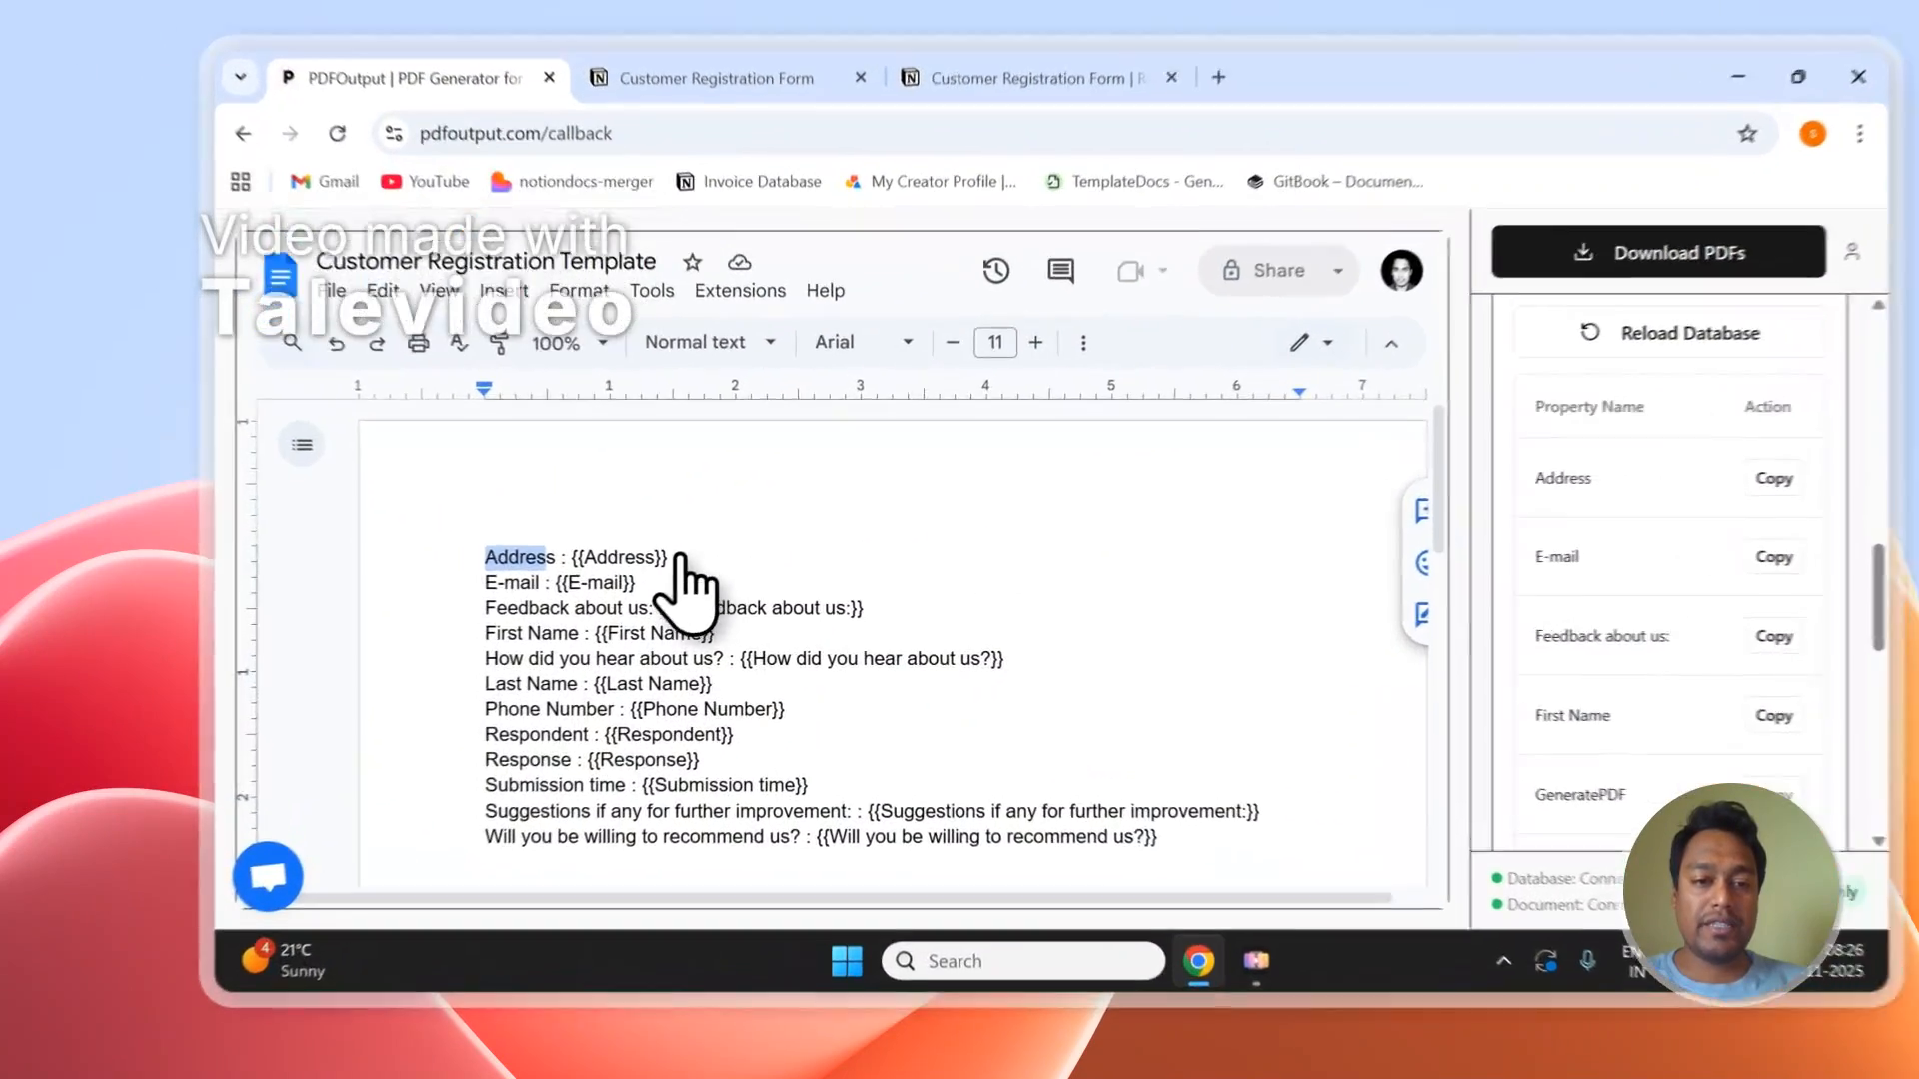
drag(619, 571, 535, 571)
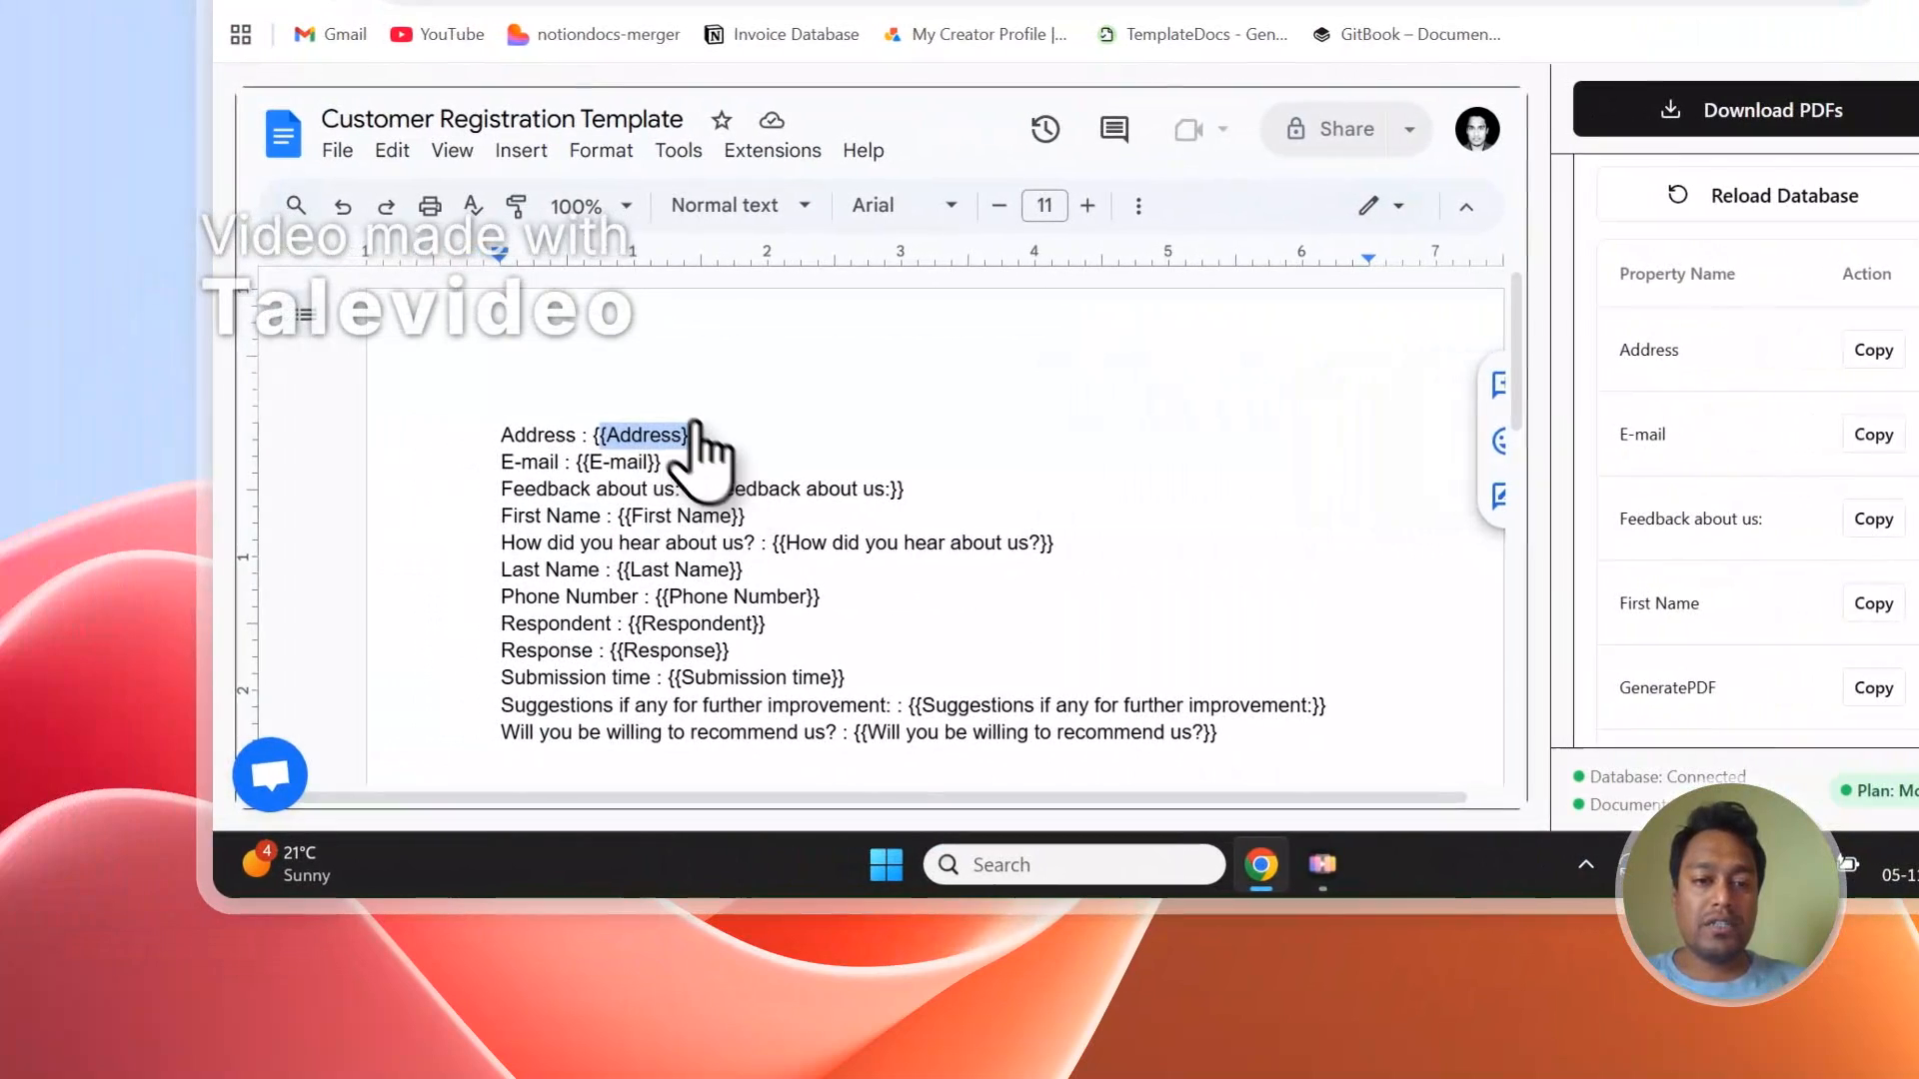
click(690, 432)
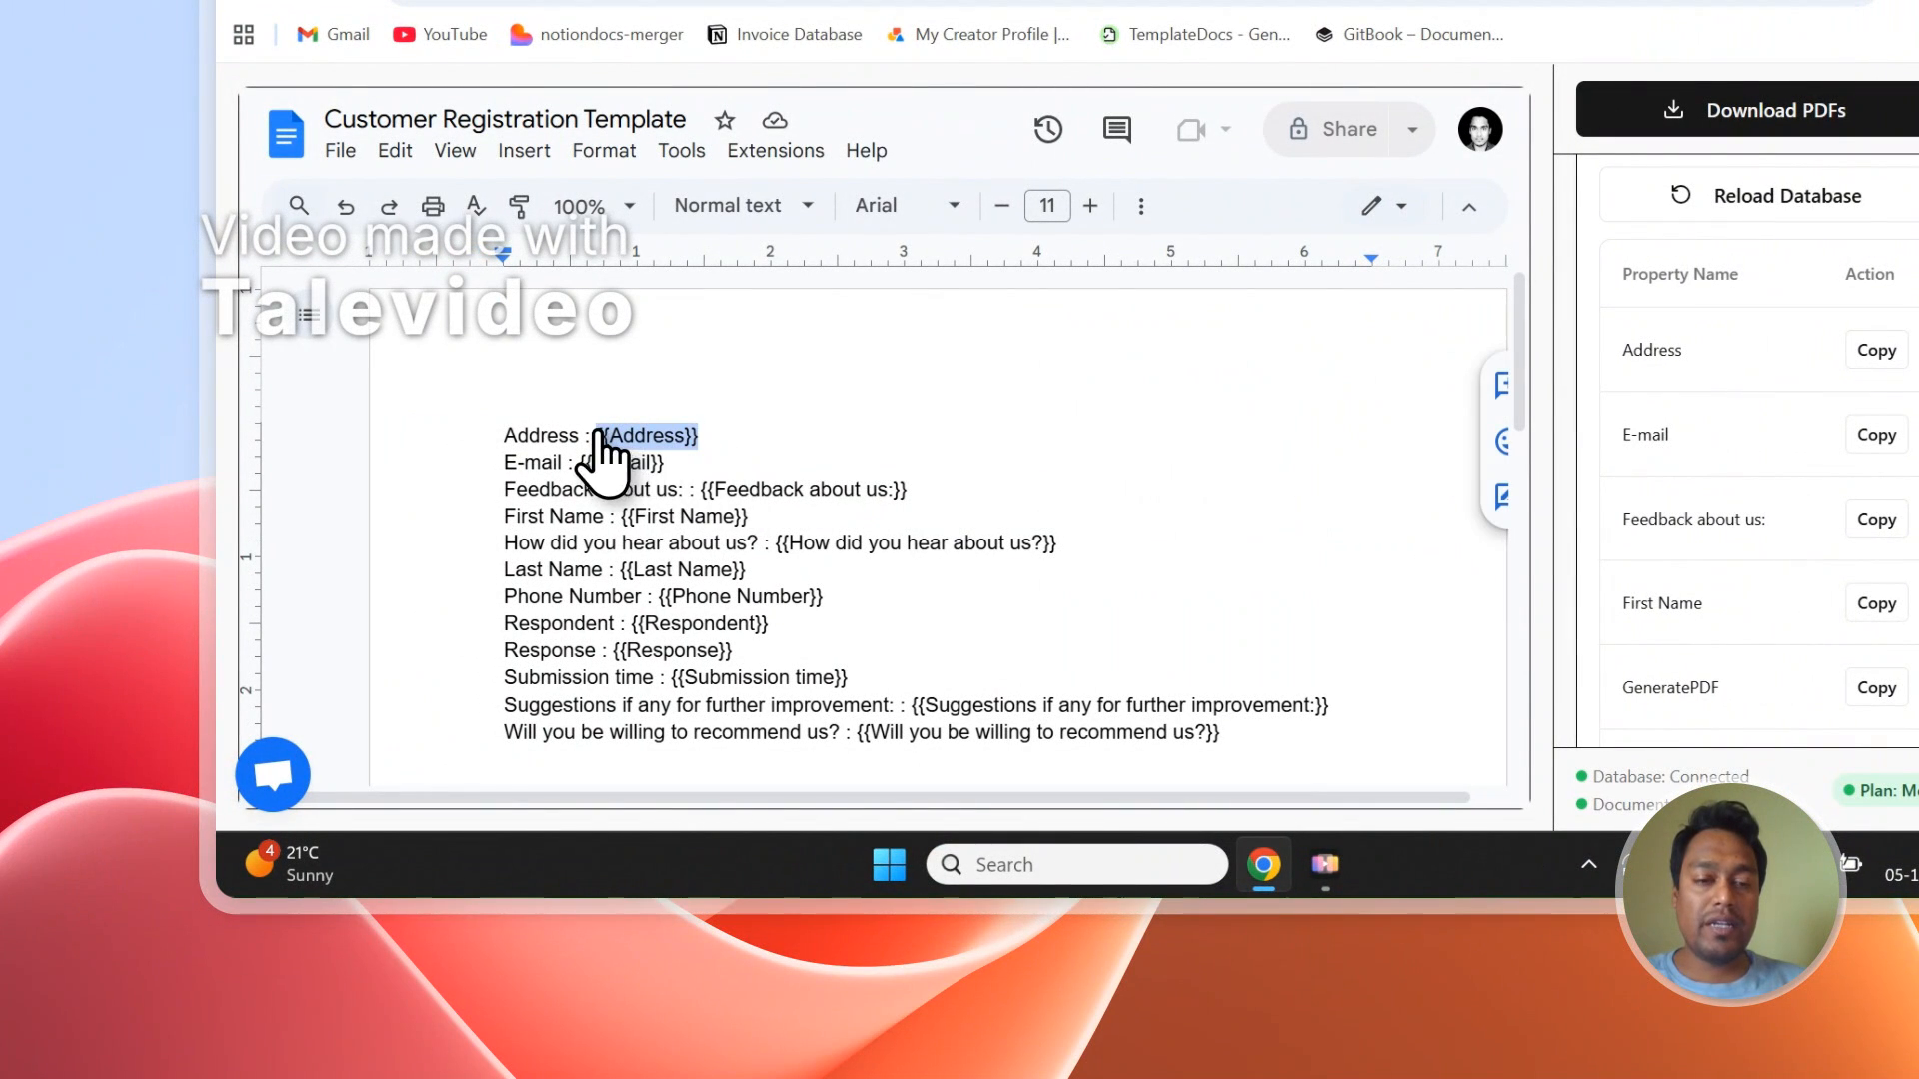
click(741, 187)
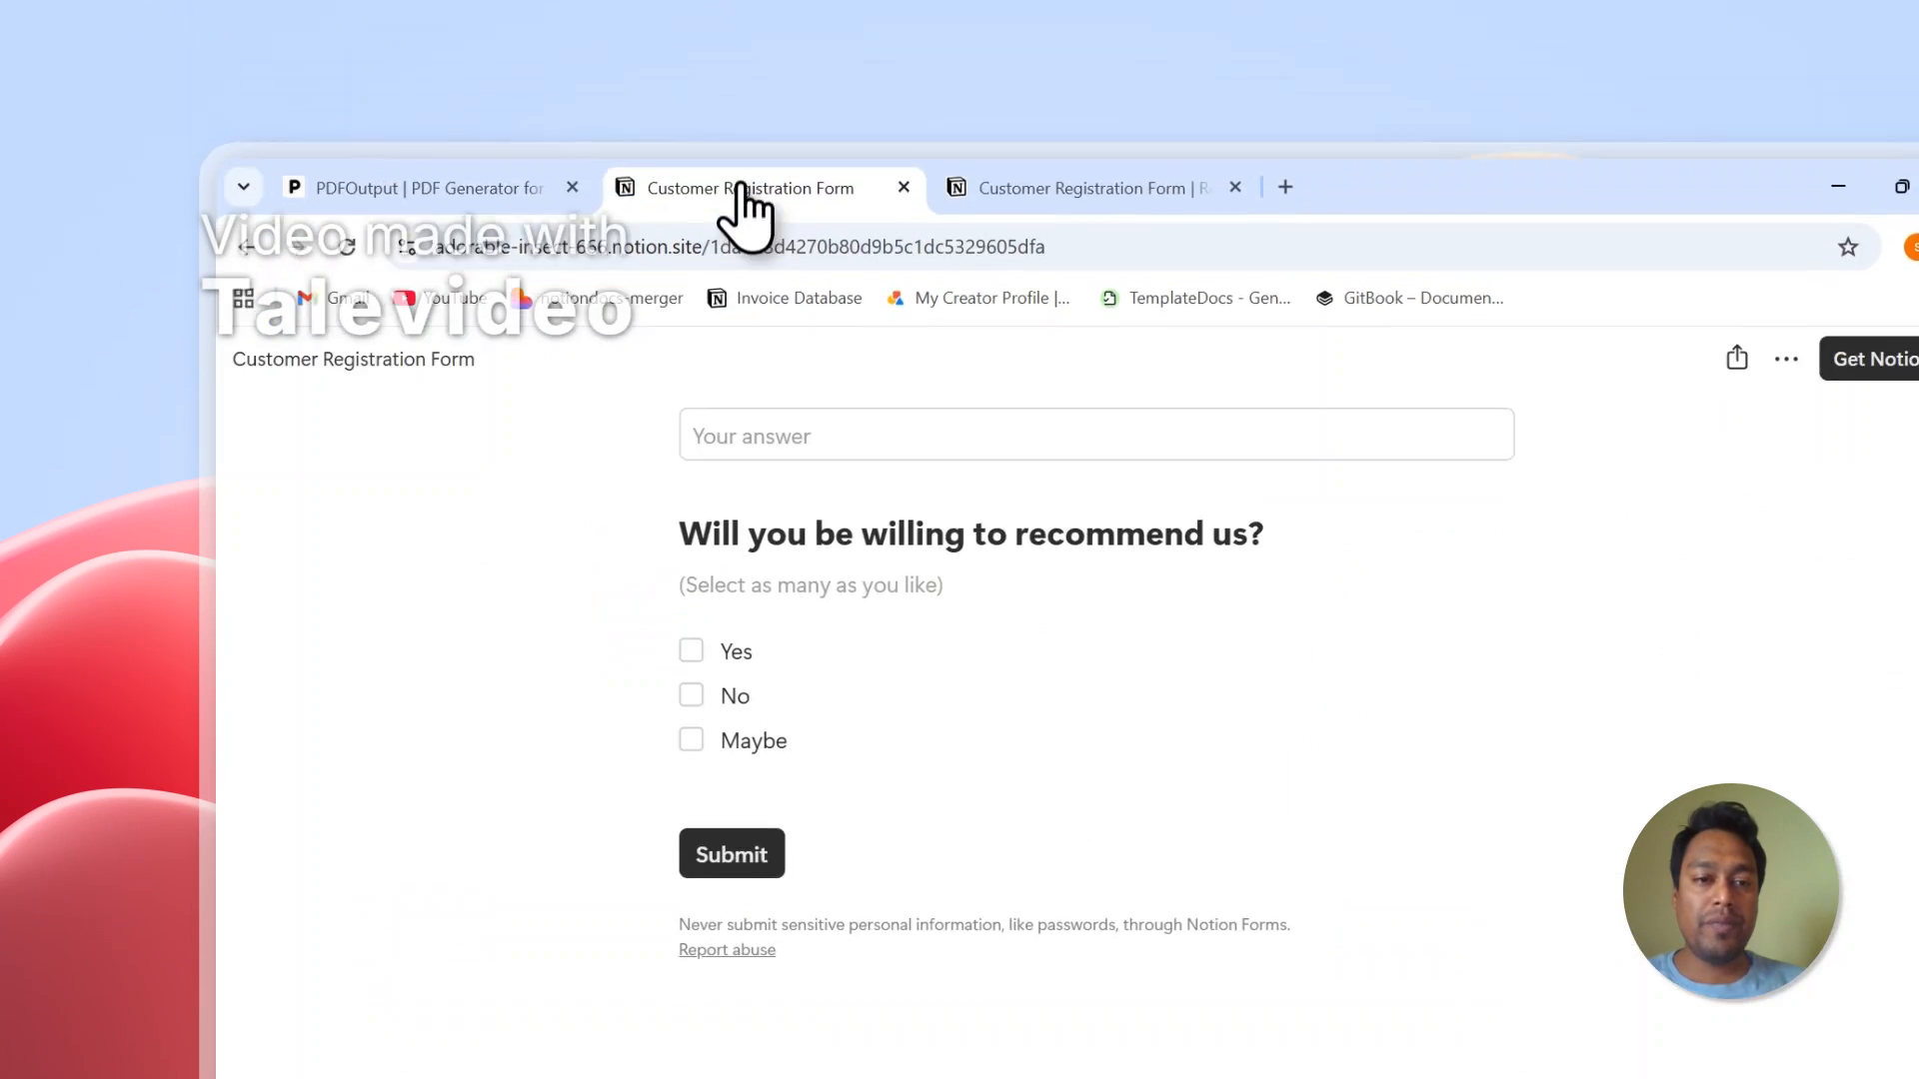
click(968, 187)
drag(967, 186, 769, 222)
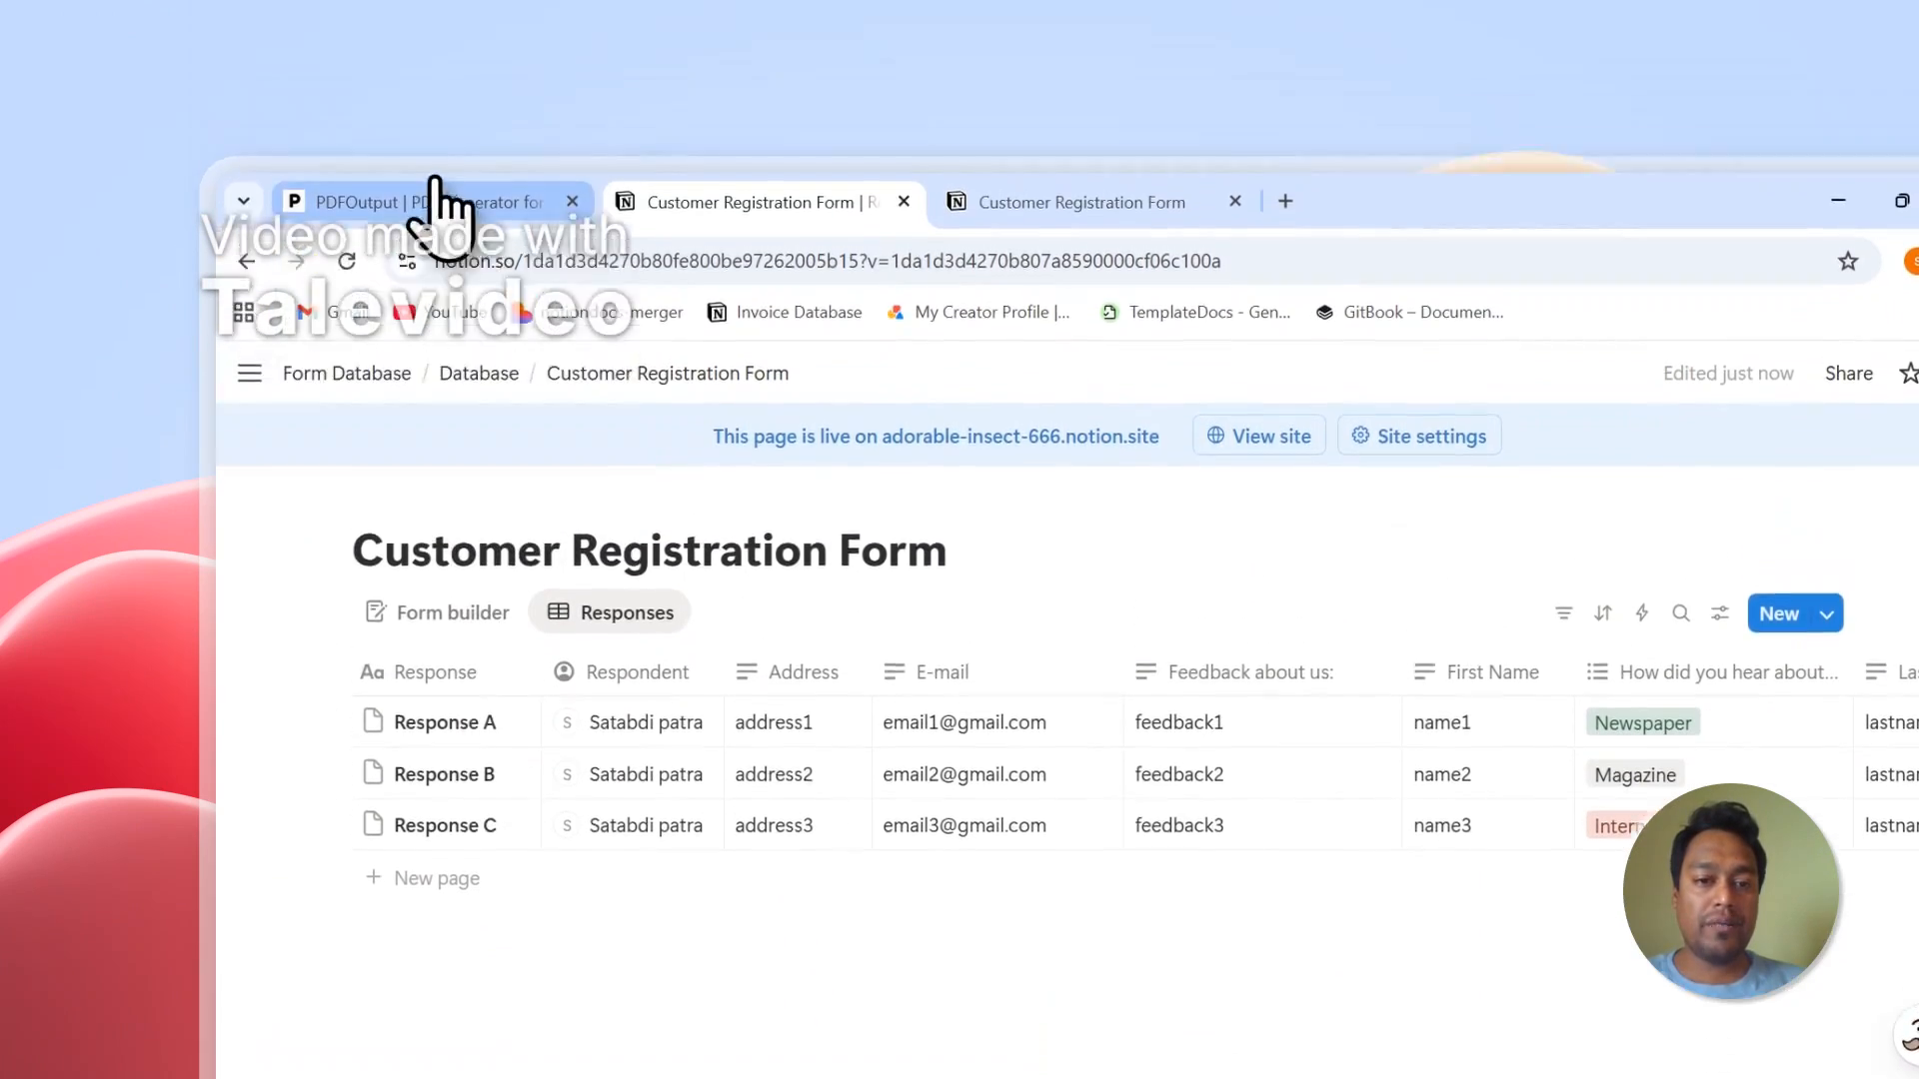
click(446, 201)
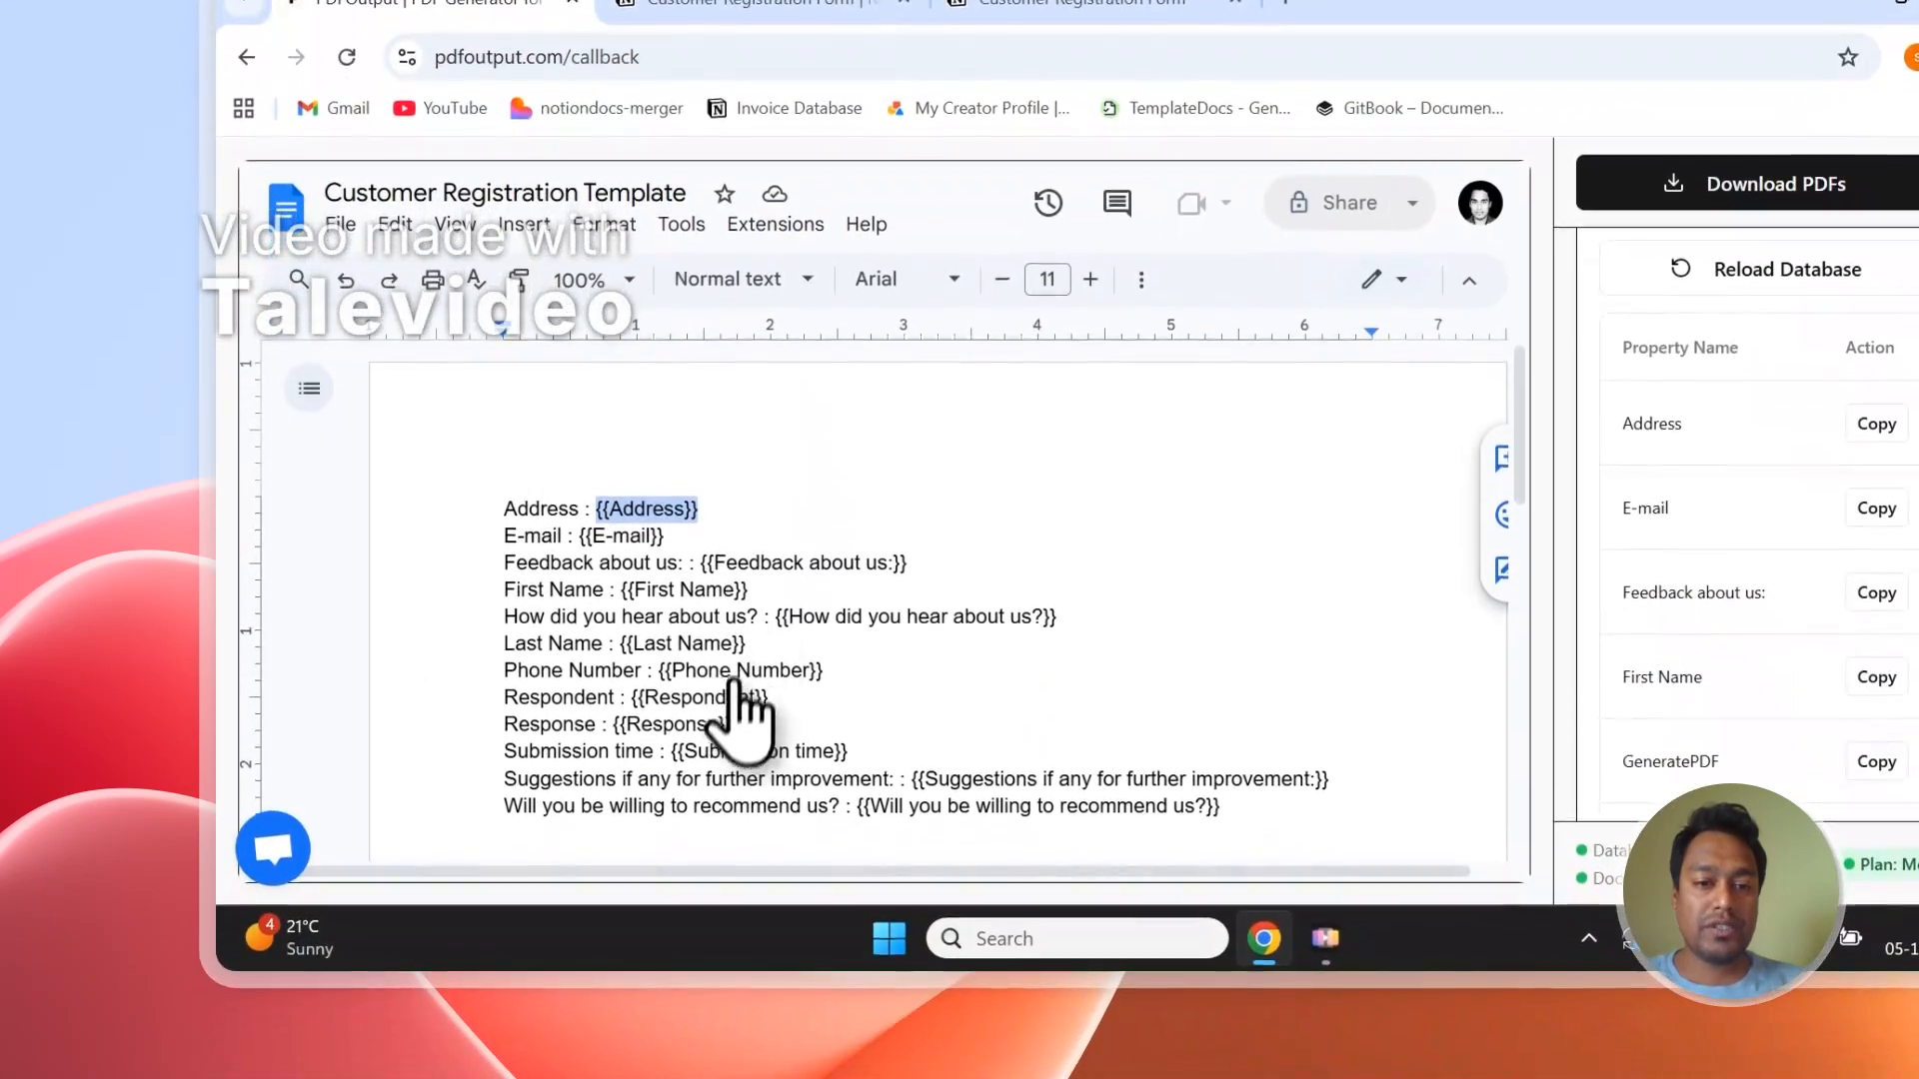
click(738, 4)
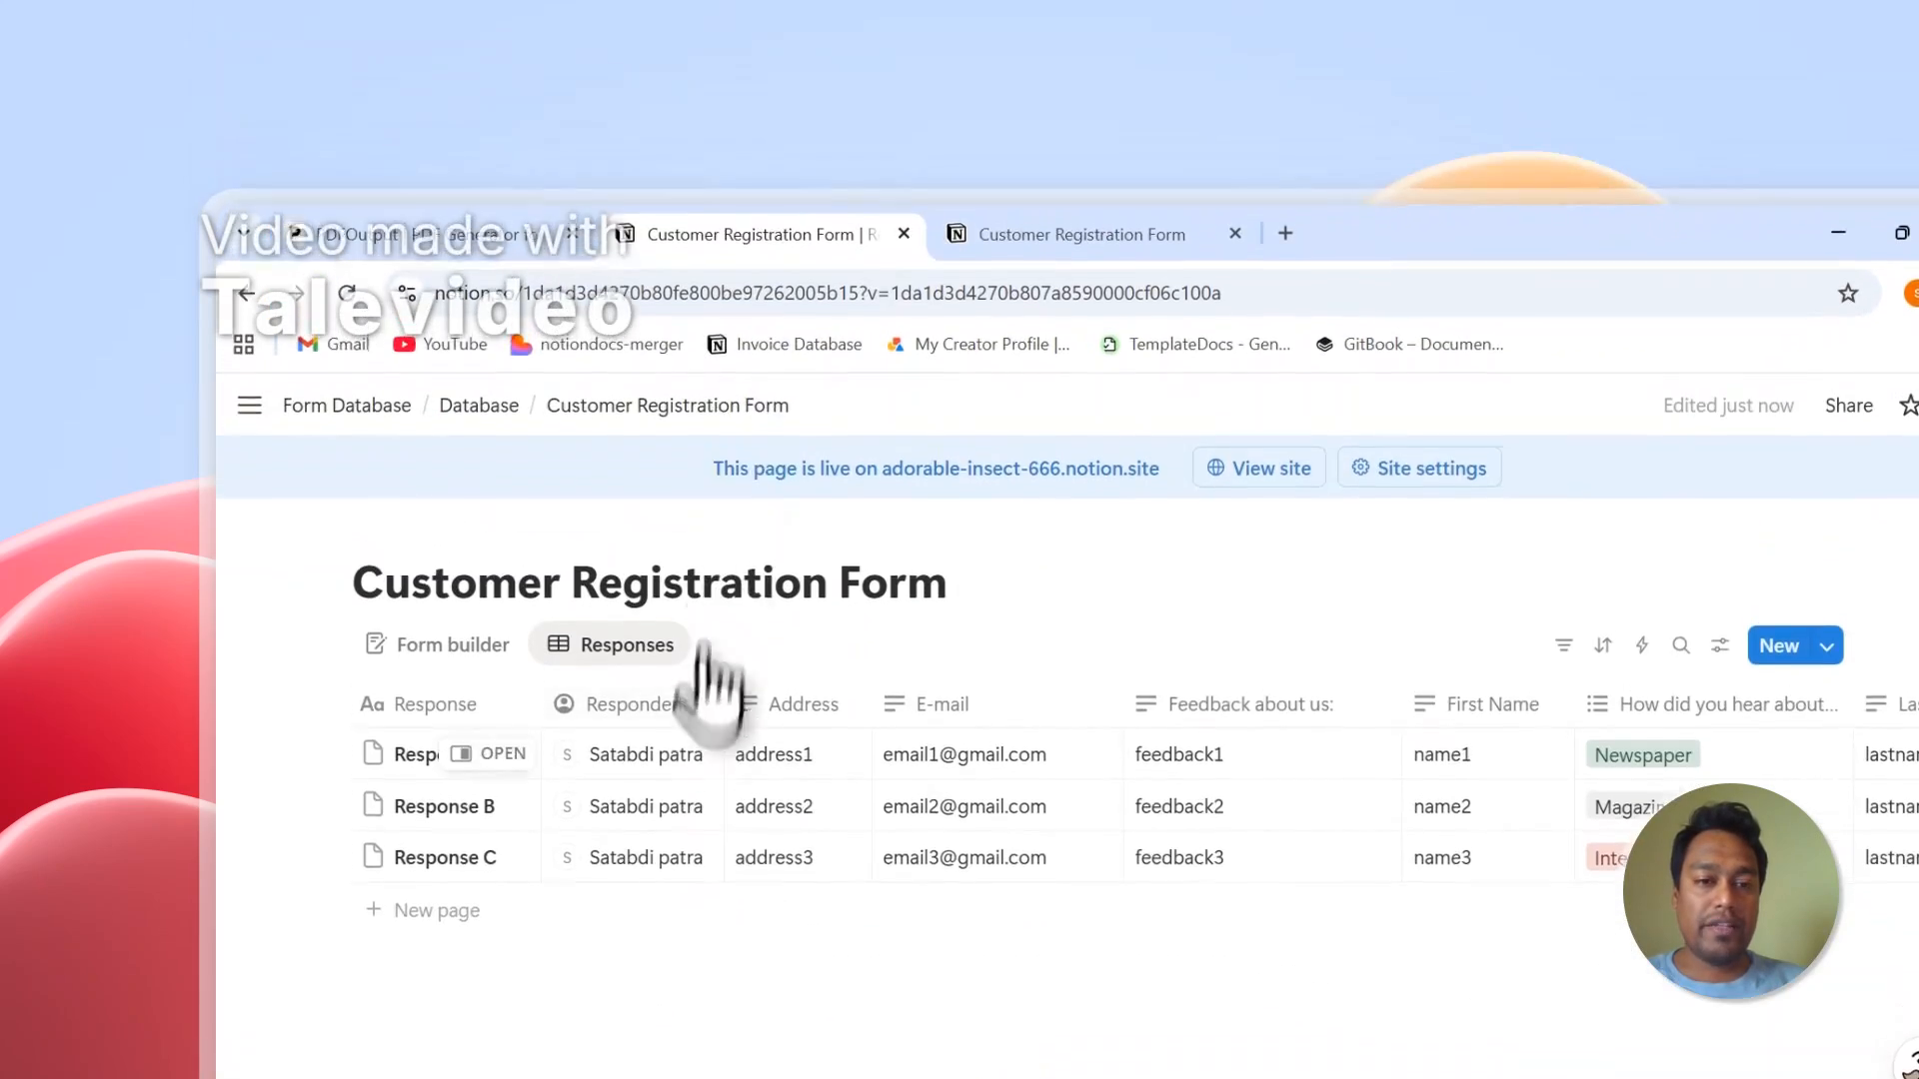
click(446, 4)
drag(791, 921, 691, 917)
scroll(1199, 590, down, 2)
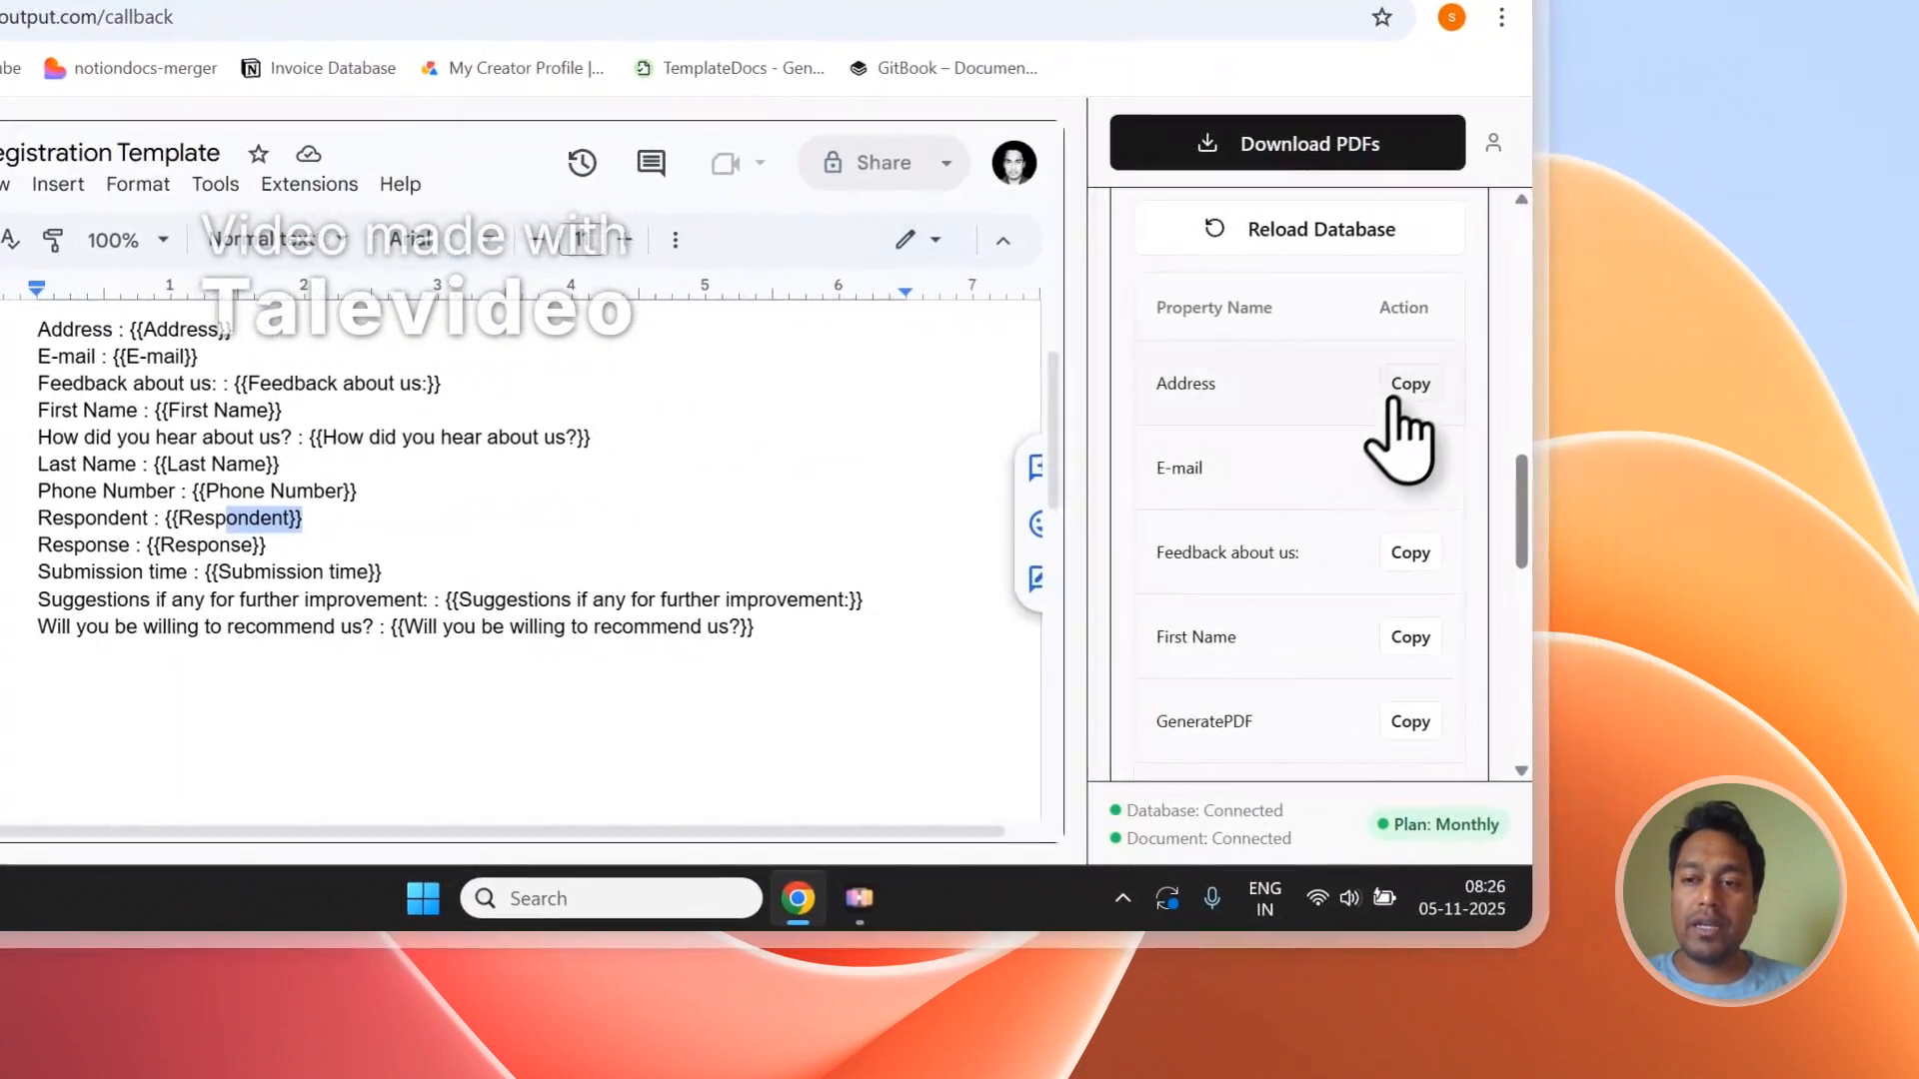
- Copy the Address placeholder from the property list and paste it on a new line below the Address entry
click(1415, 390)
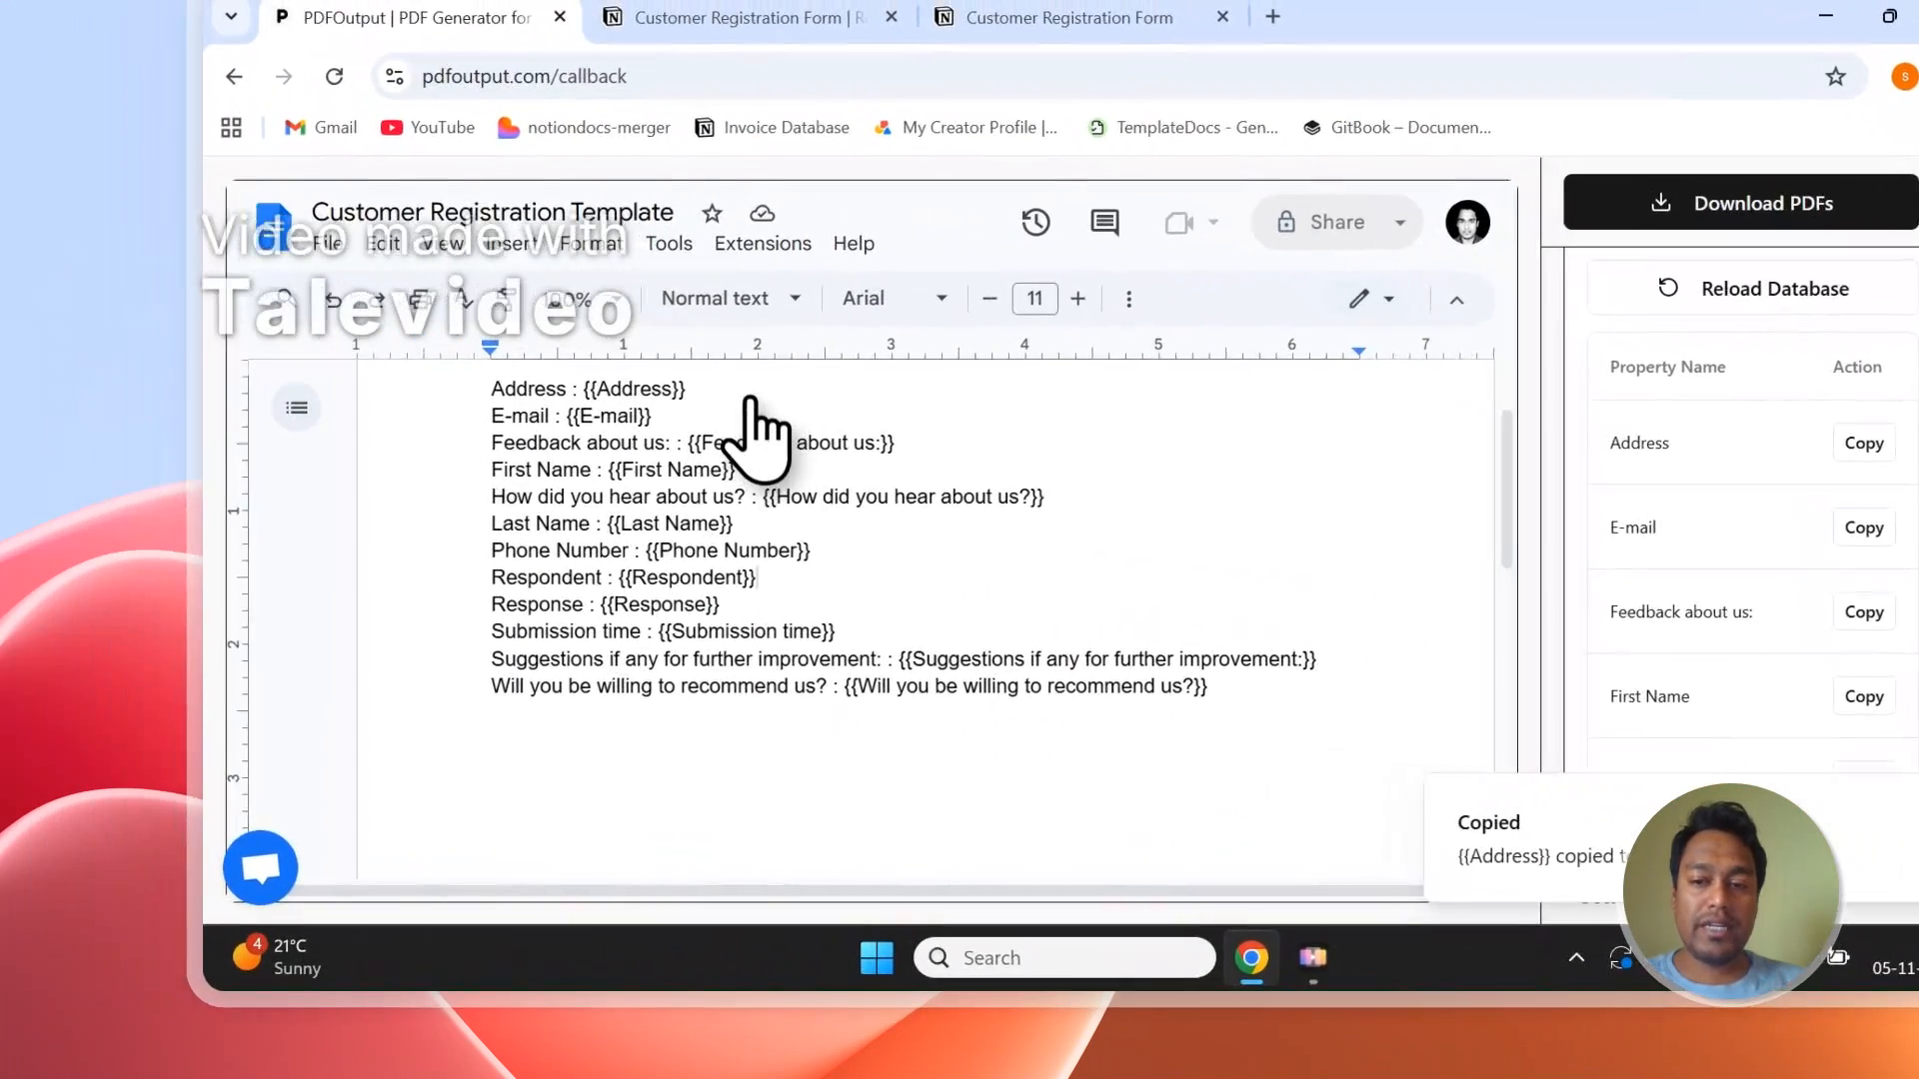
scroll(295, 340, up, 2)
click(294, 465)
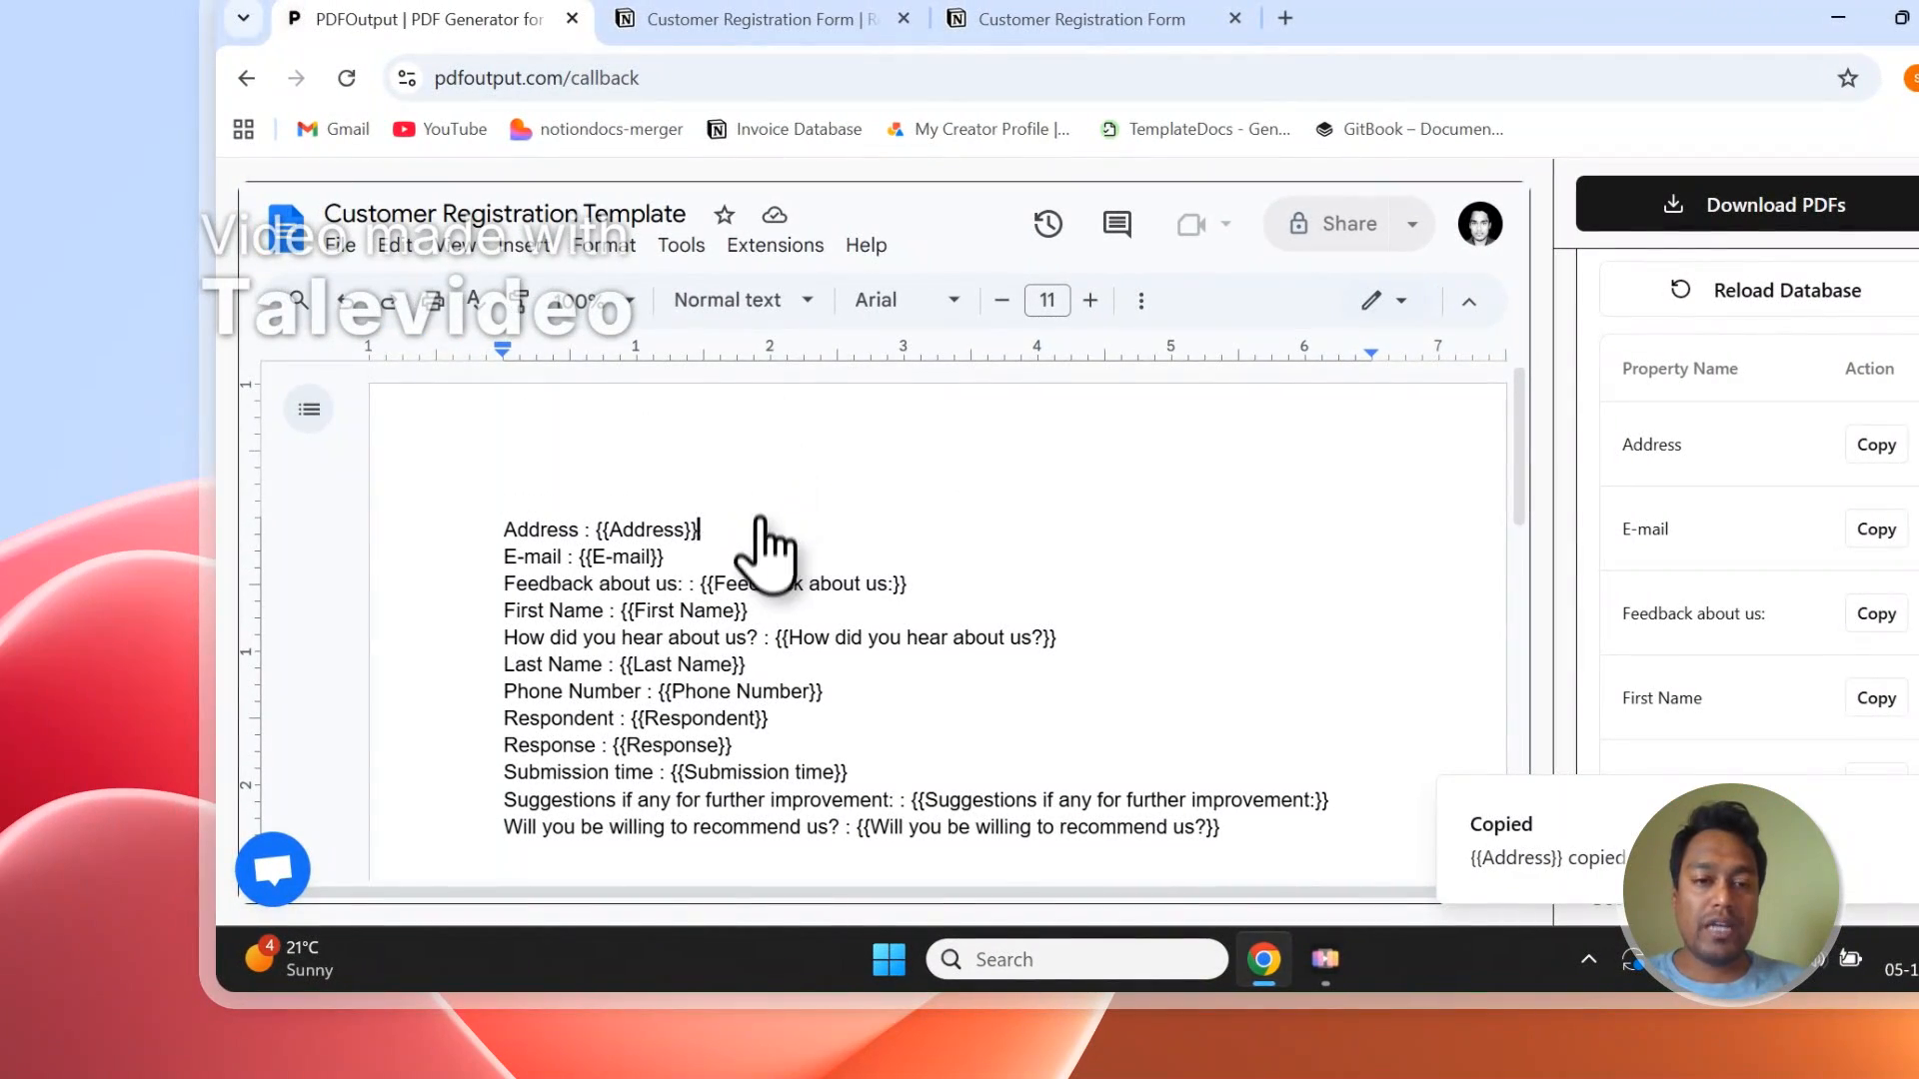
key(Return)
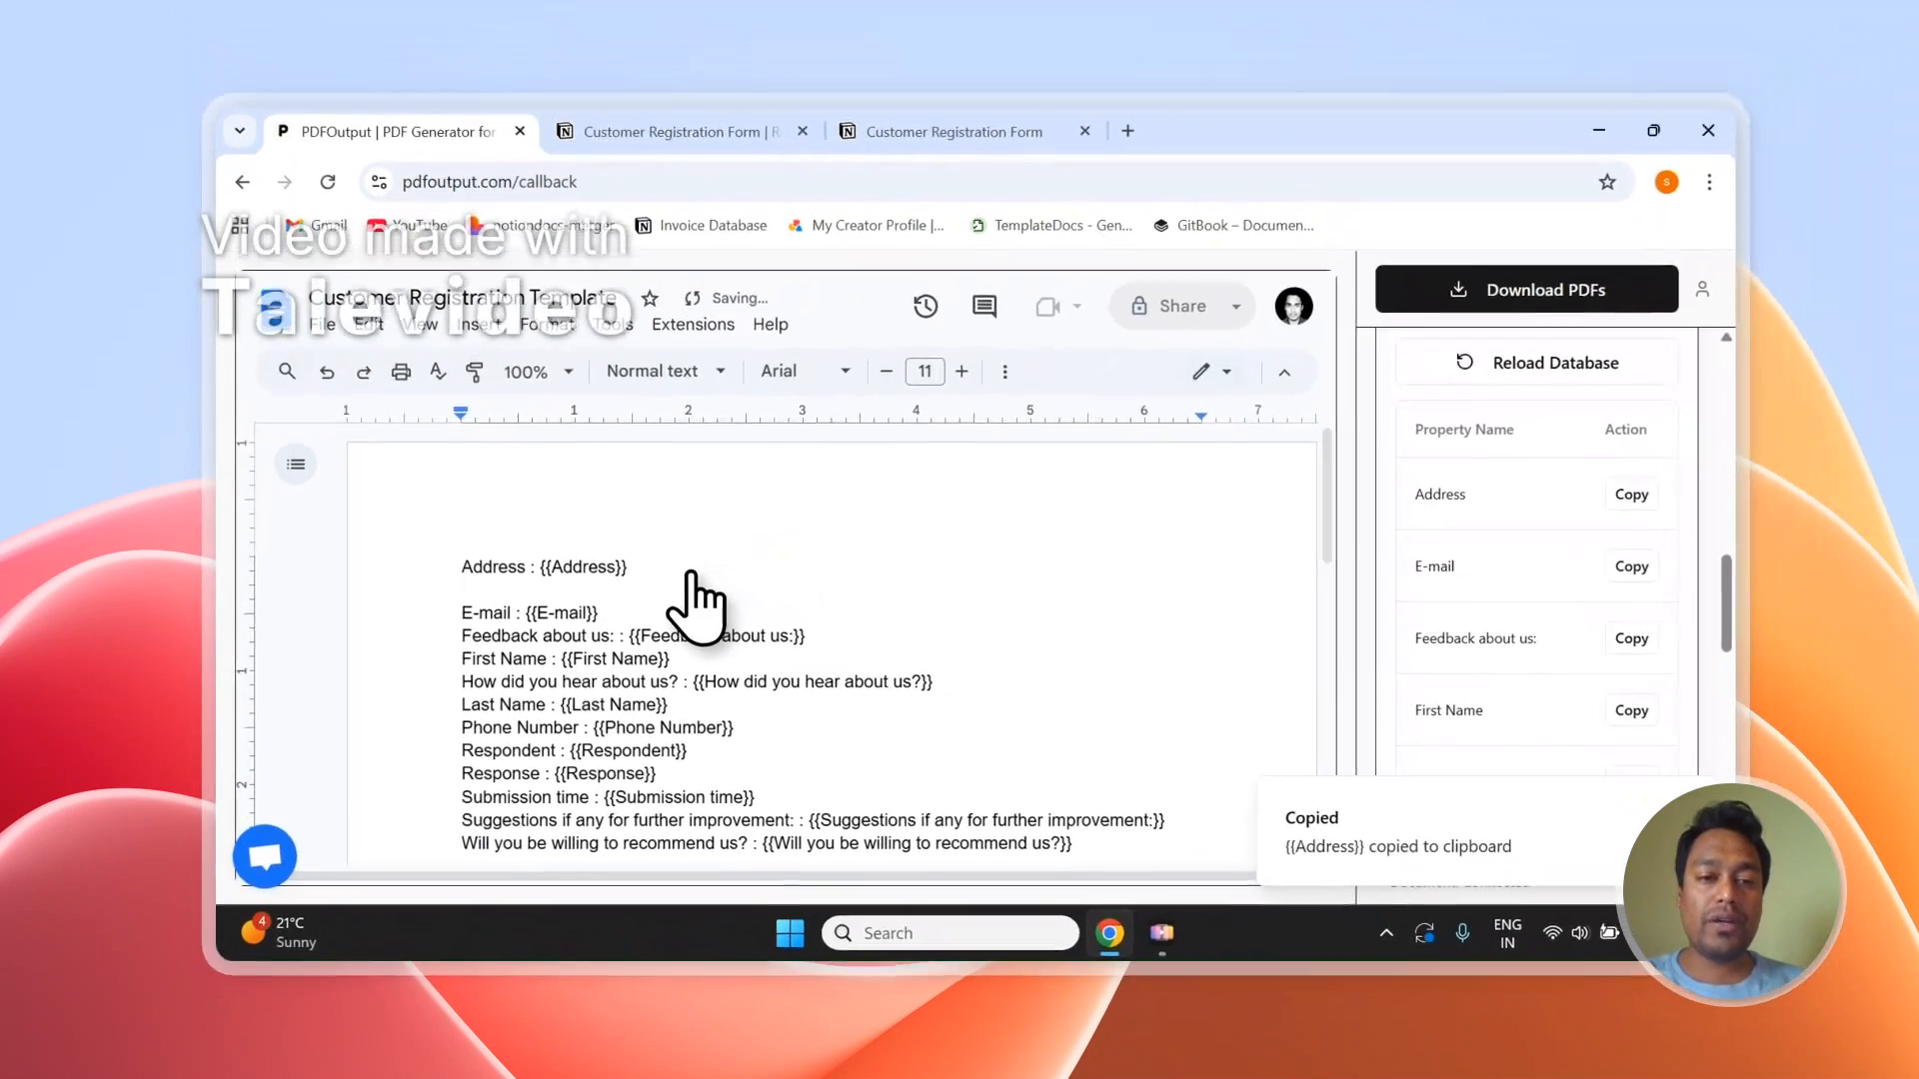
key(ctrl+v)
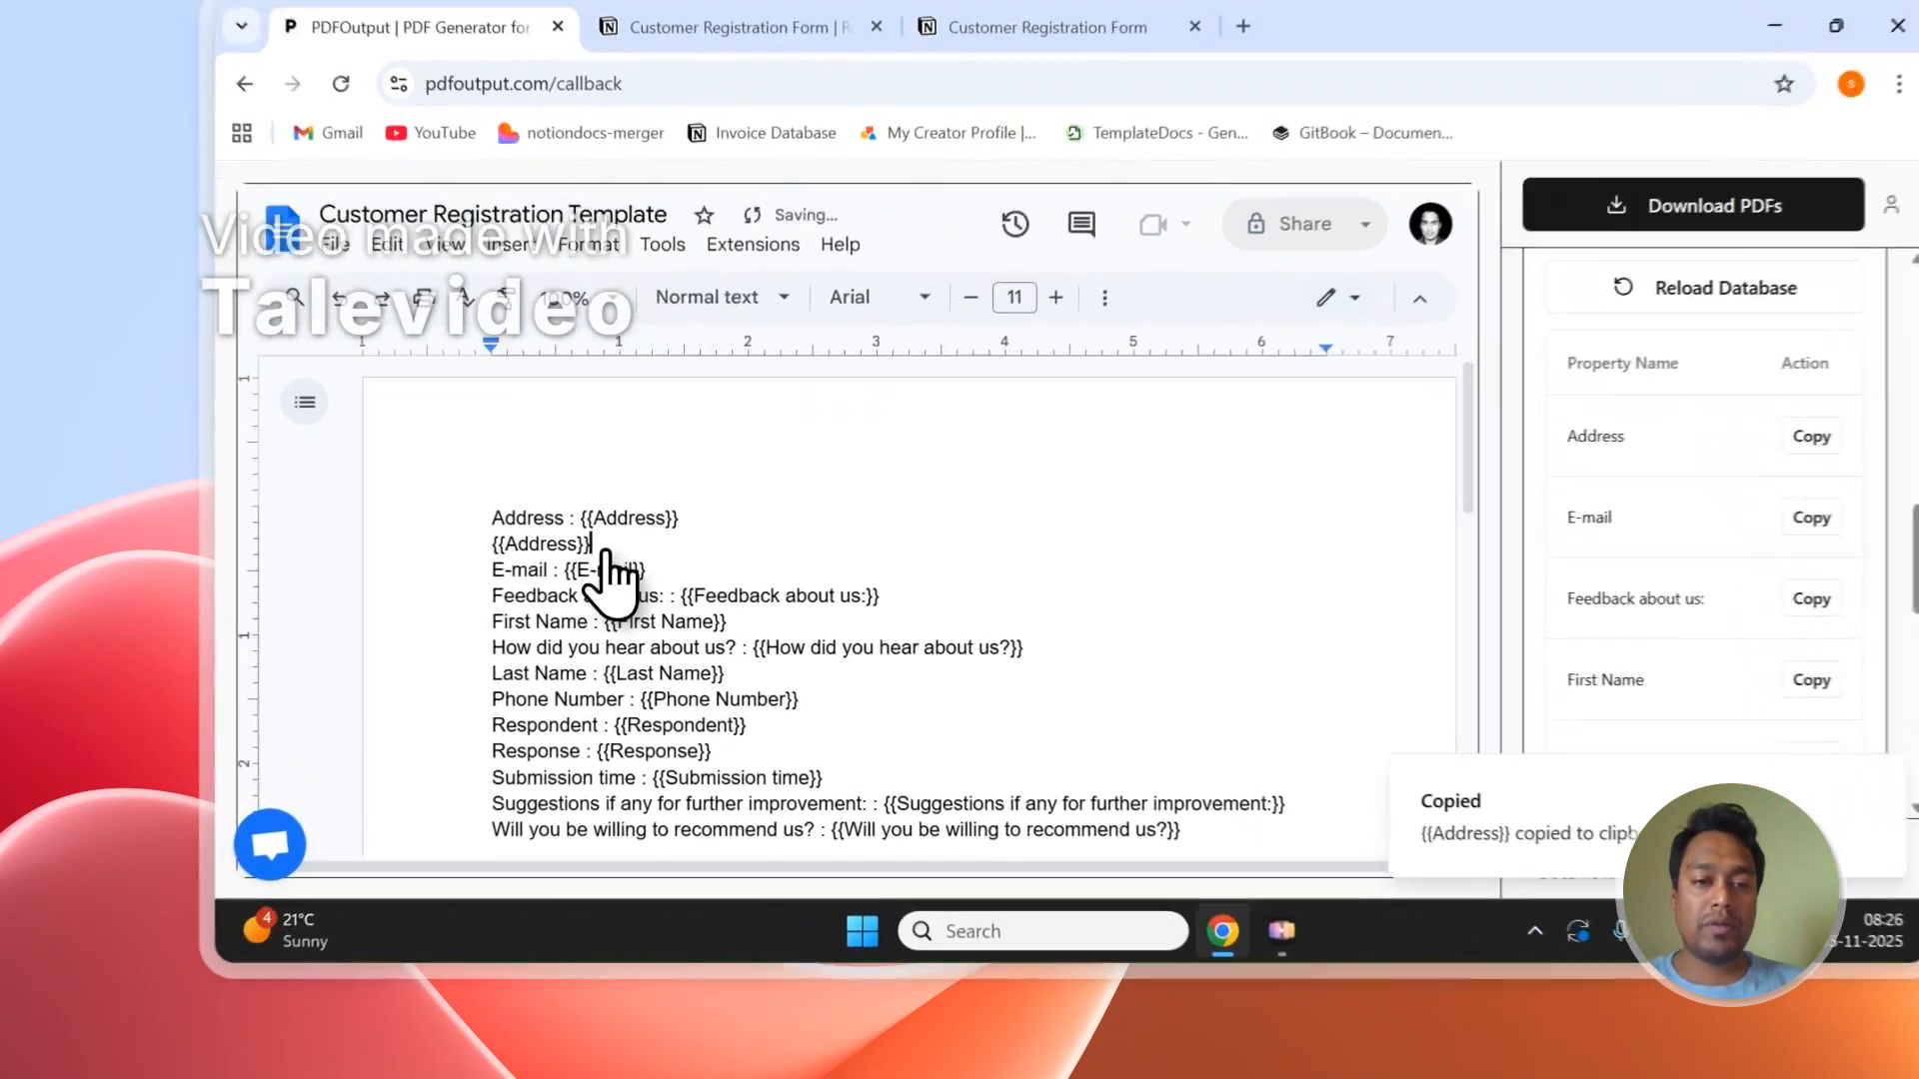
drag(542, 595, 458, 595)
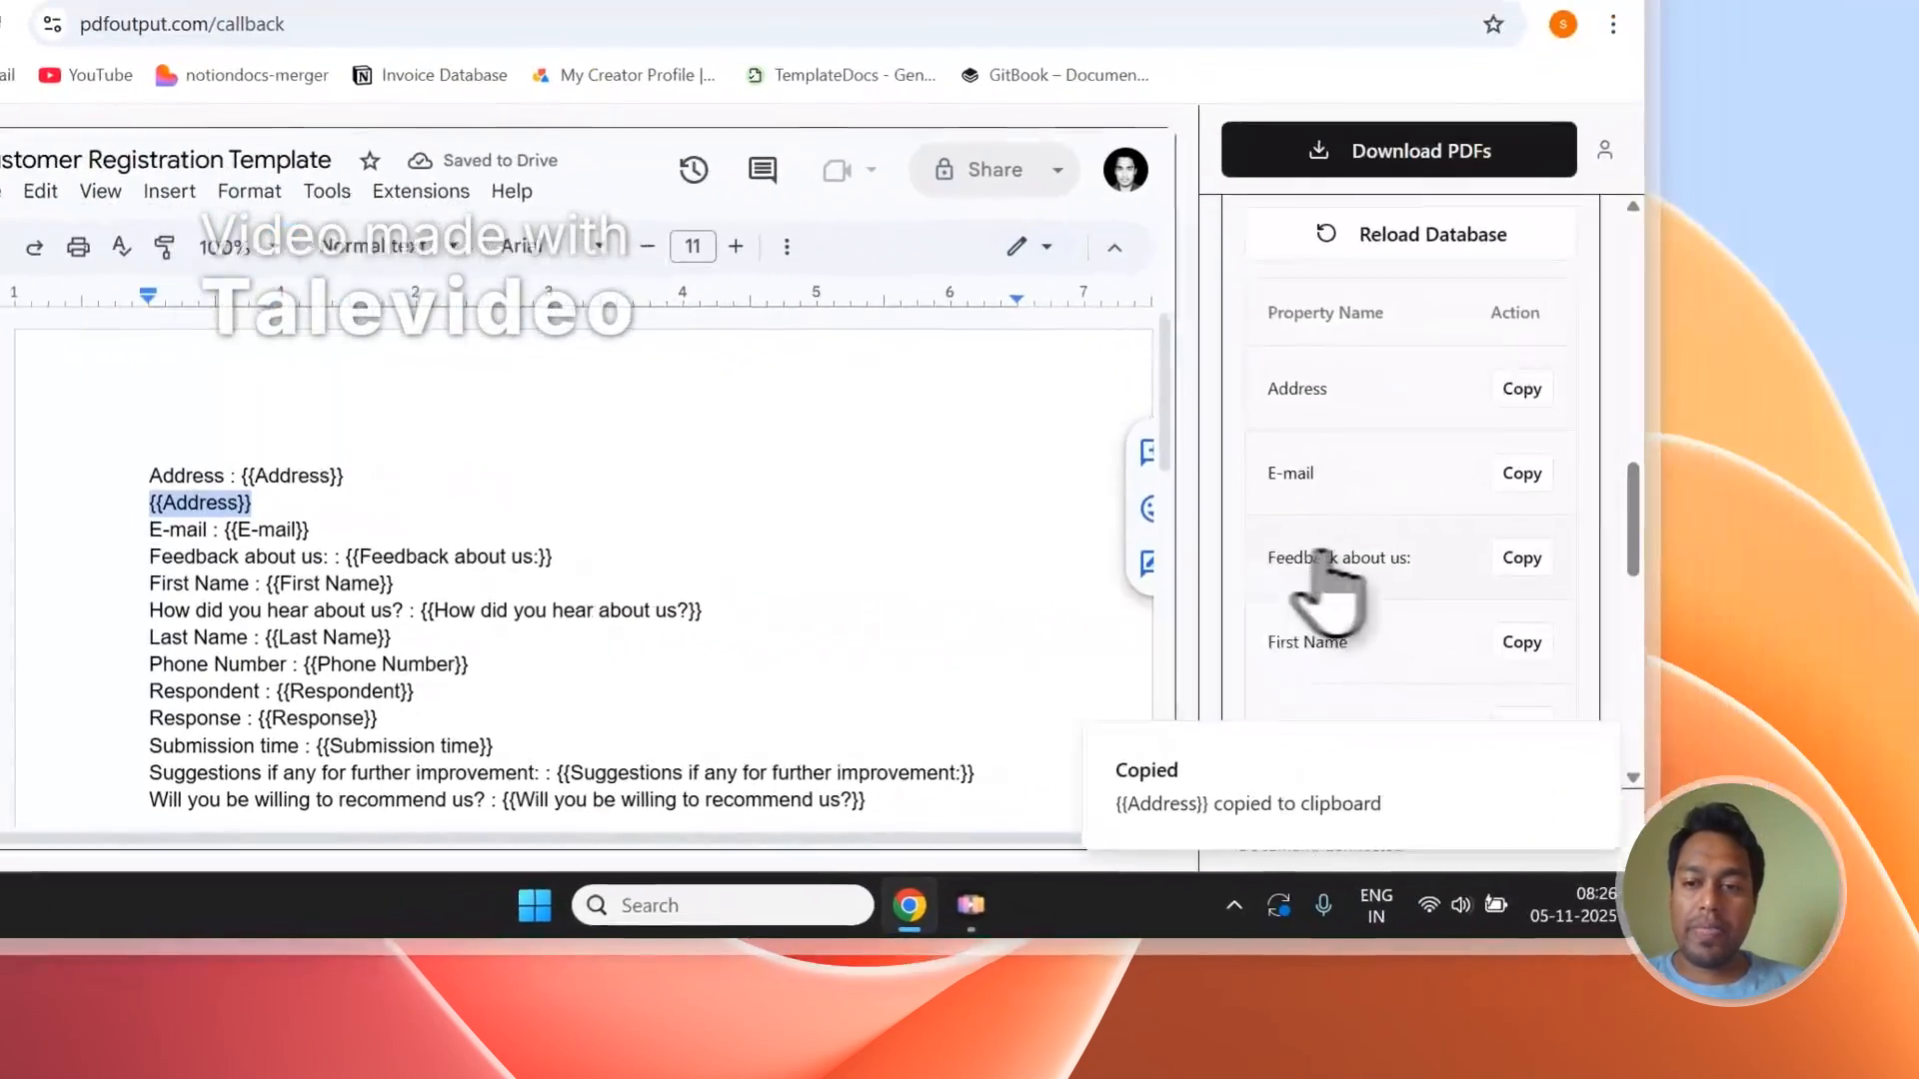
- Copy the Submission time placeholder, paste it below the extra Address placeholder, and delete both pasted placeholders with their blank lines
scroll(1329, 590, down, 8)
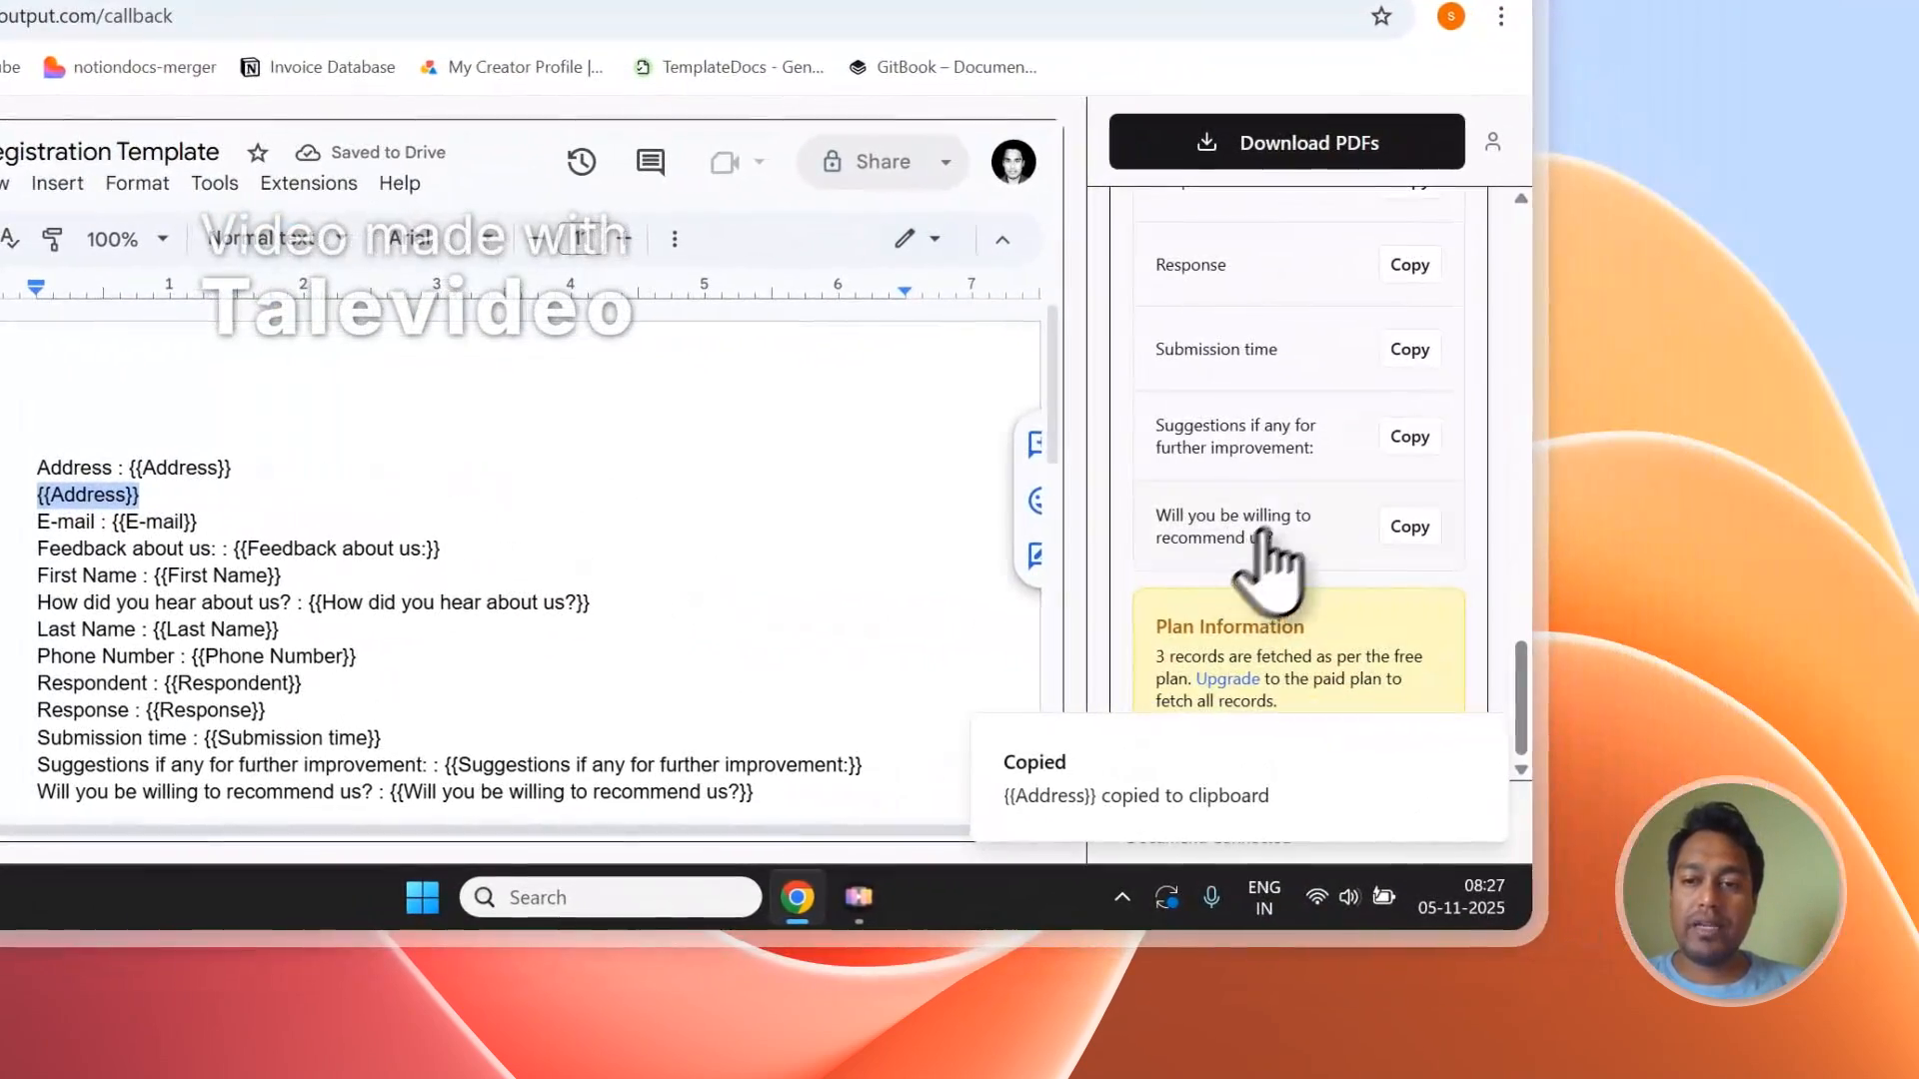
click(1498, 360)
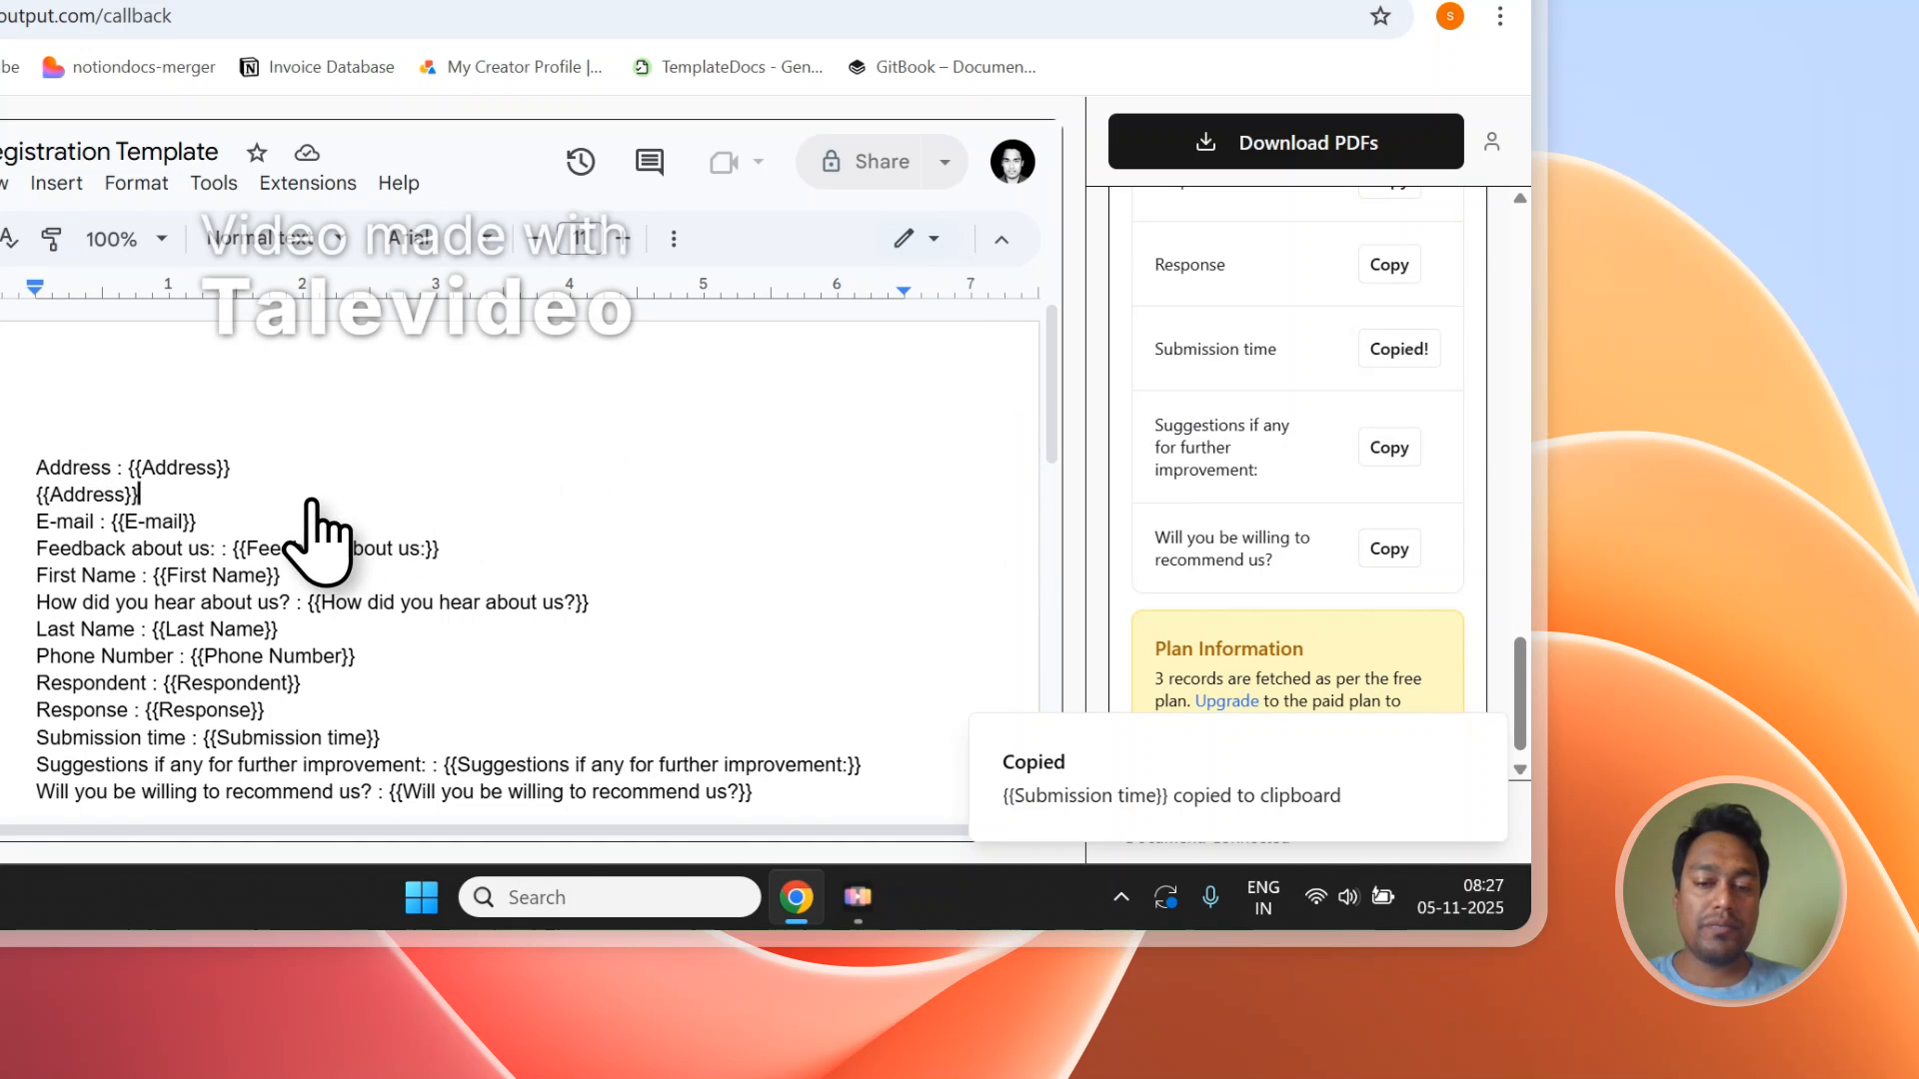
key(Return)
key(Return)
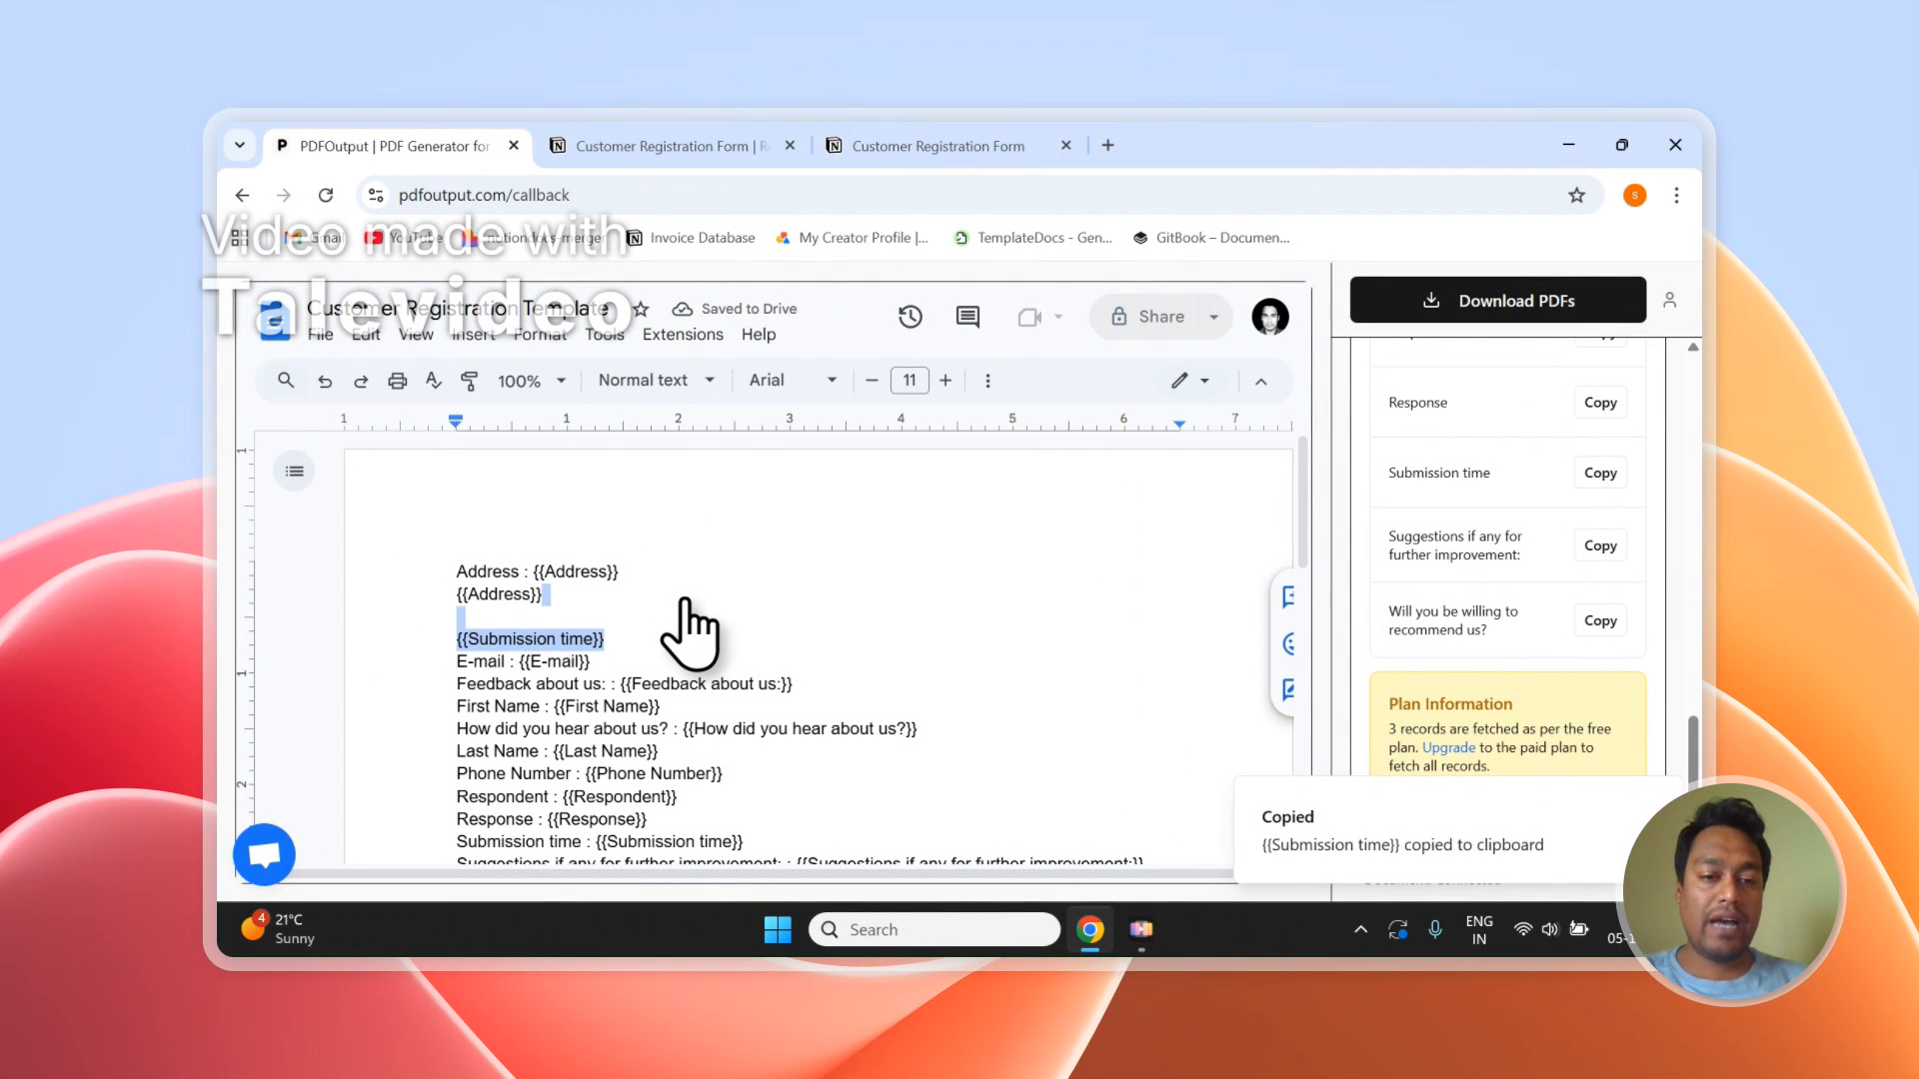
key(BackSpace)
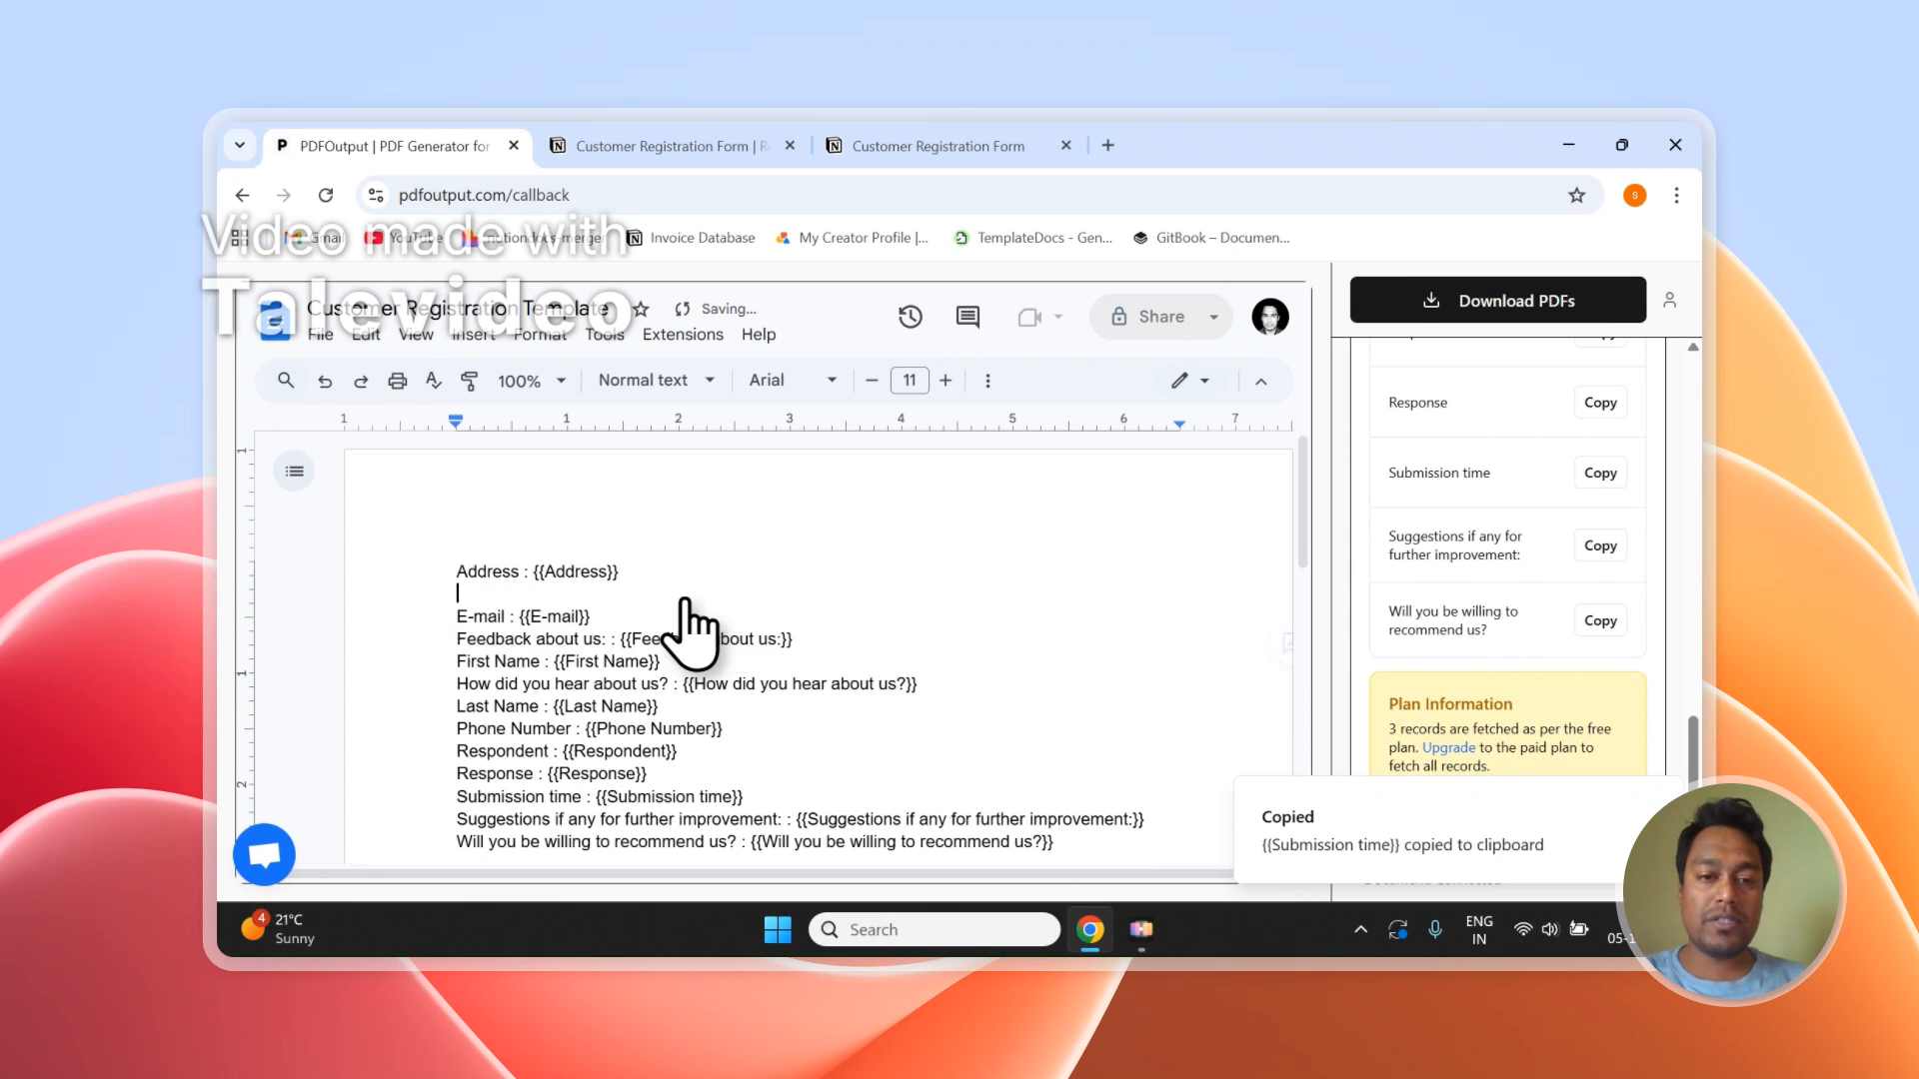
key(BackSpace)
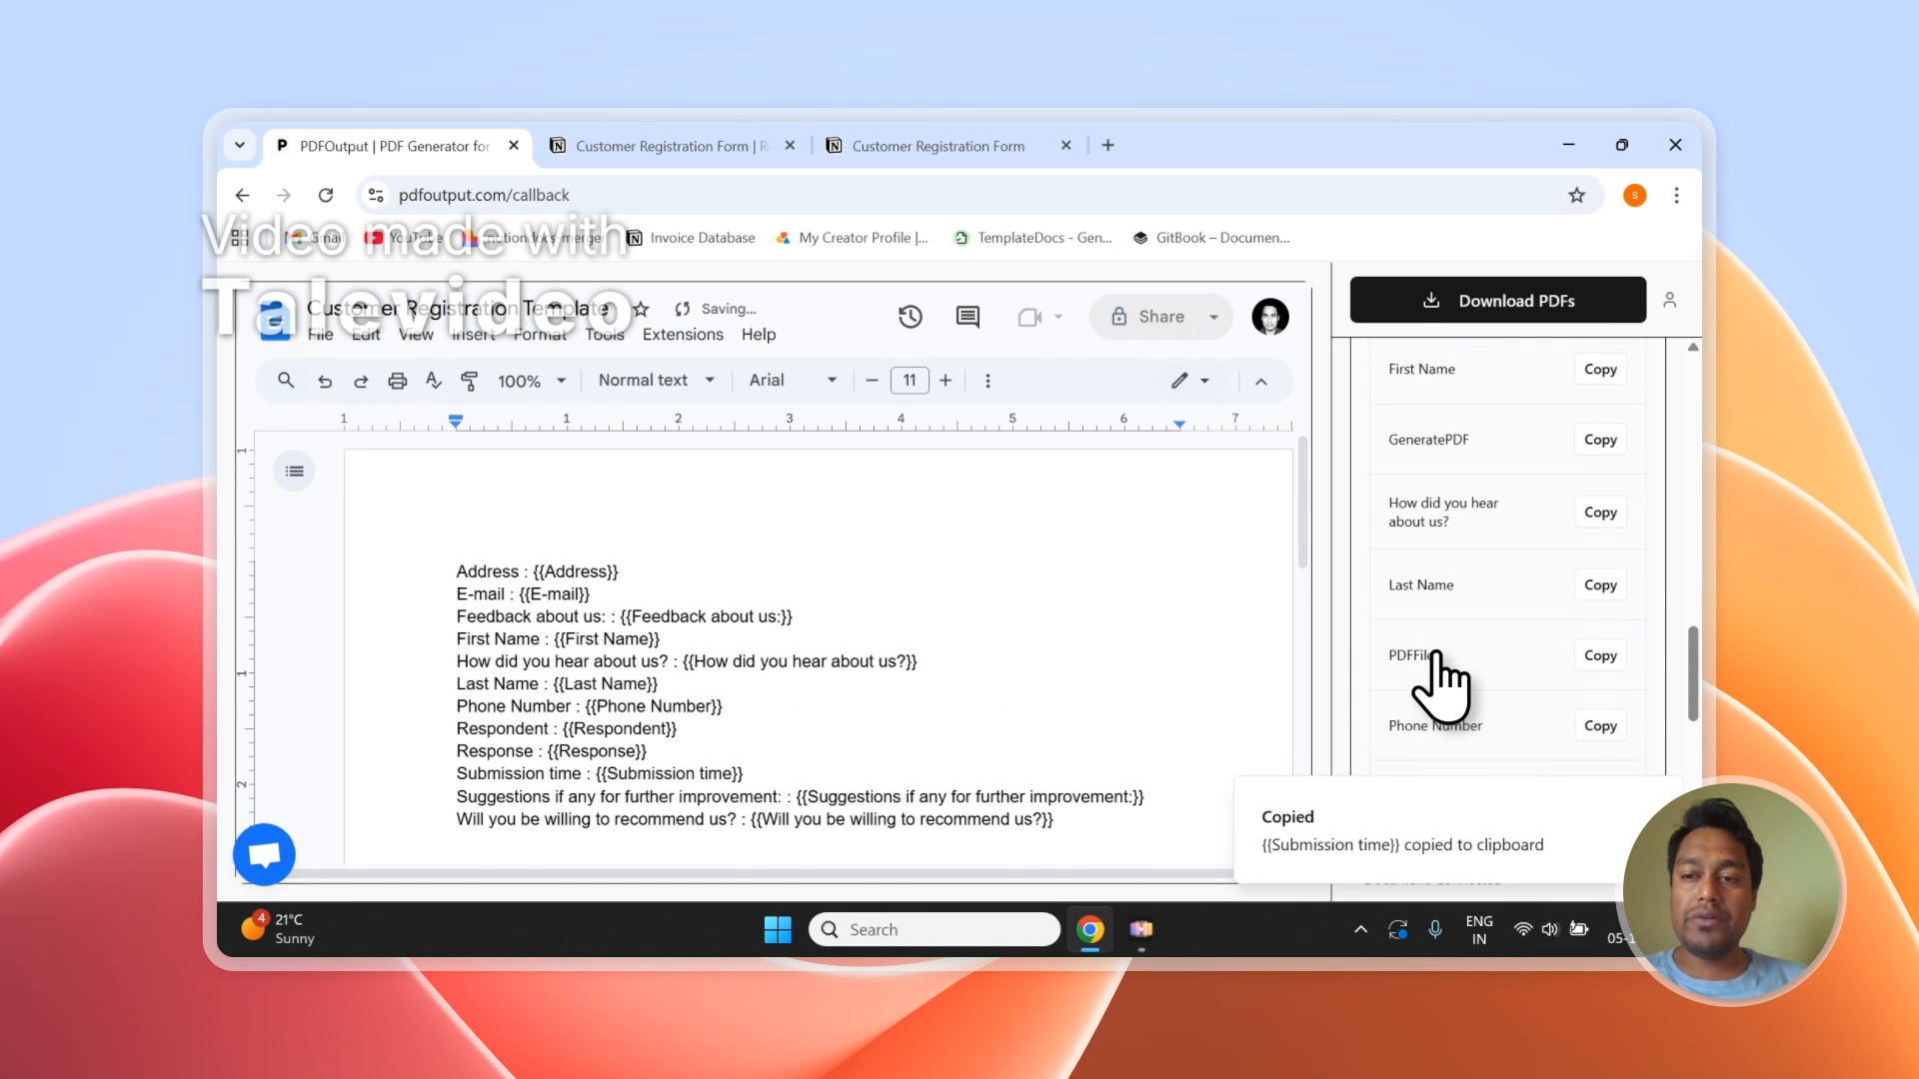
- Review the Next Step instructions, property list and PDF File Name setting in the mapping section, and check the responses database in Notion
scroll(1440, 687, up, 3)
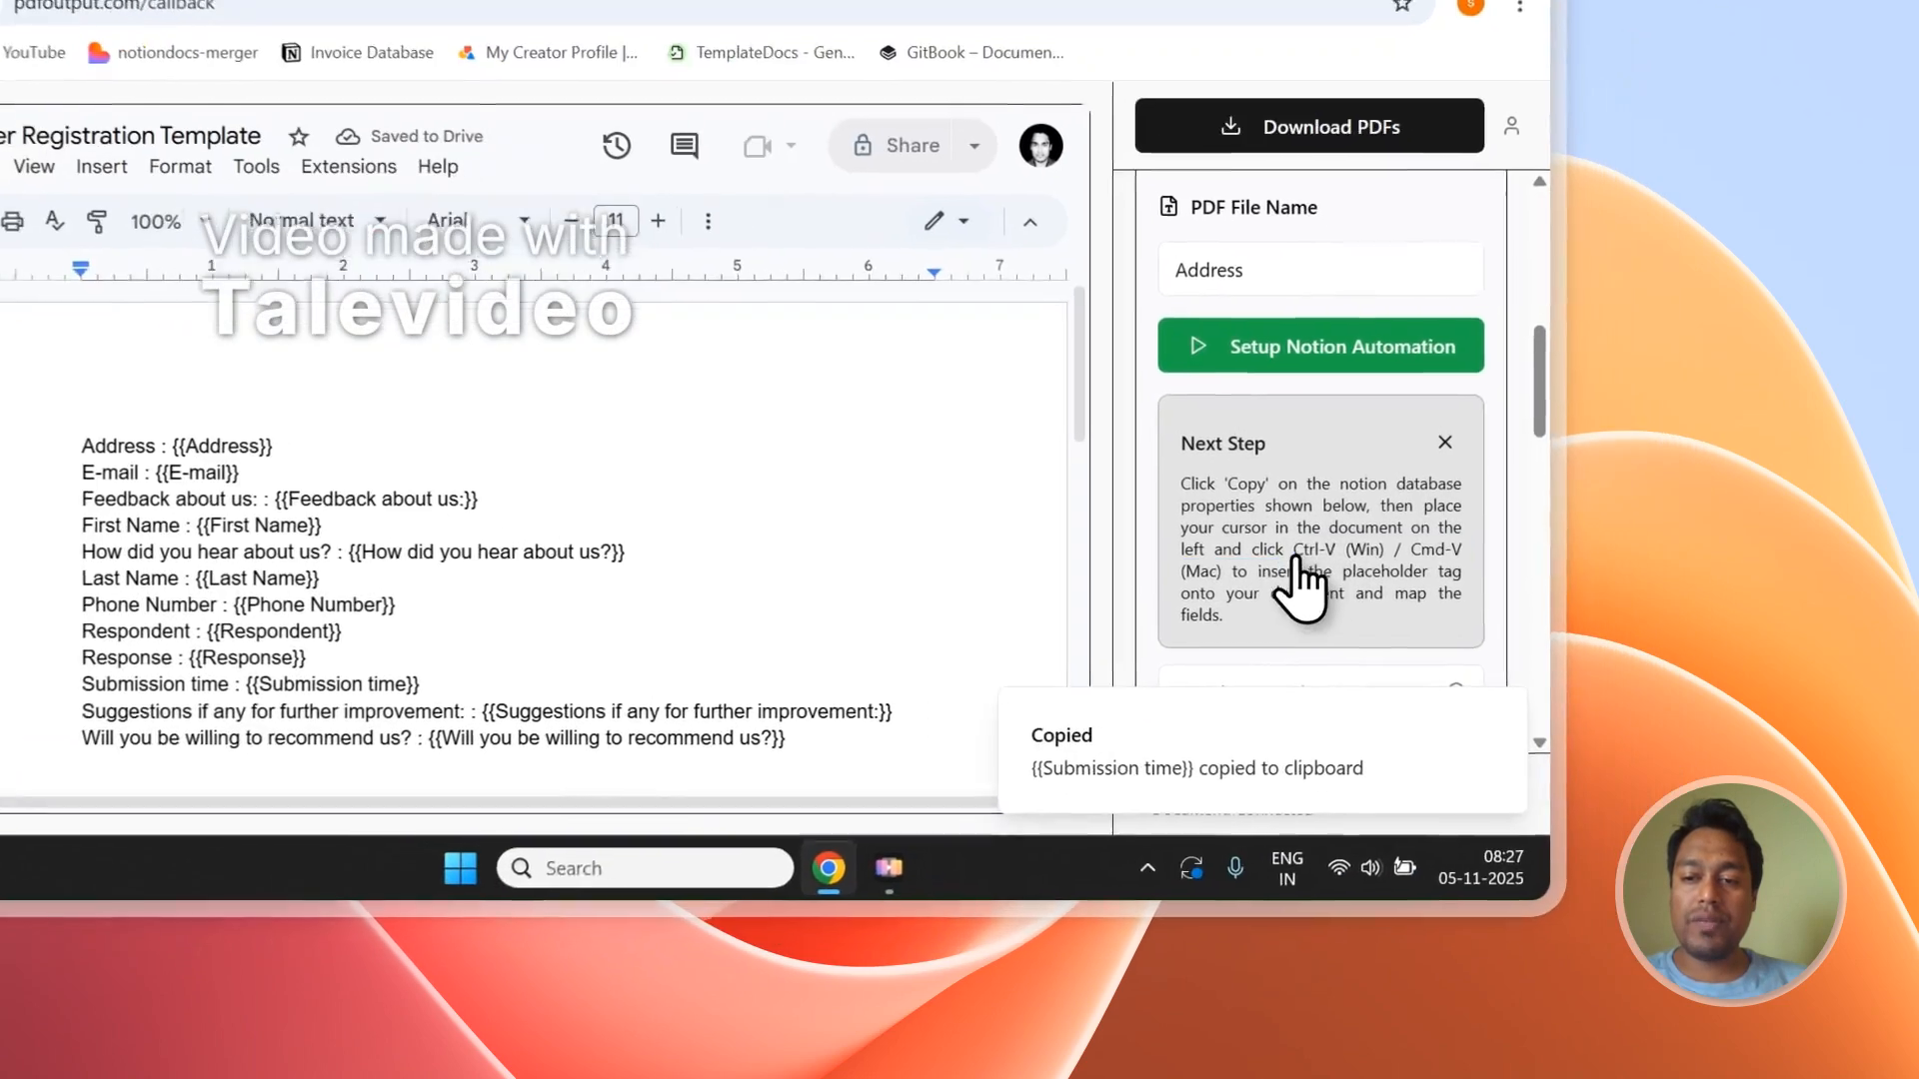
drag(1486, 660, 1424, 680)
scroll(1425, 680, down, 1)
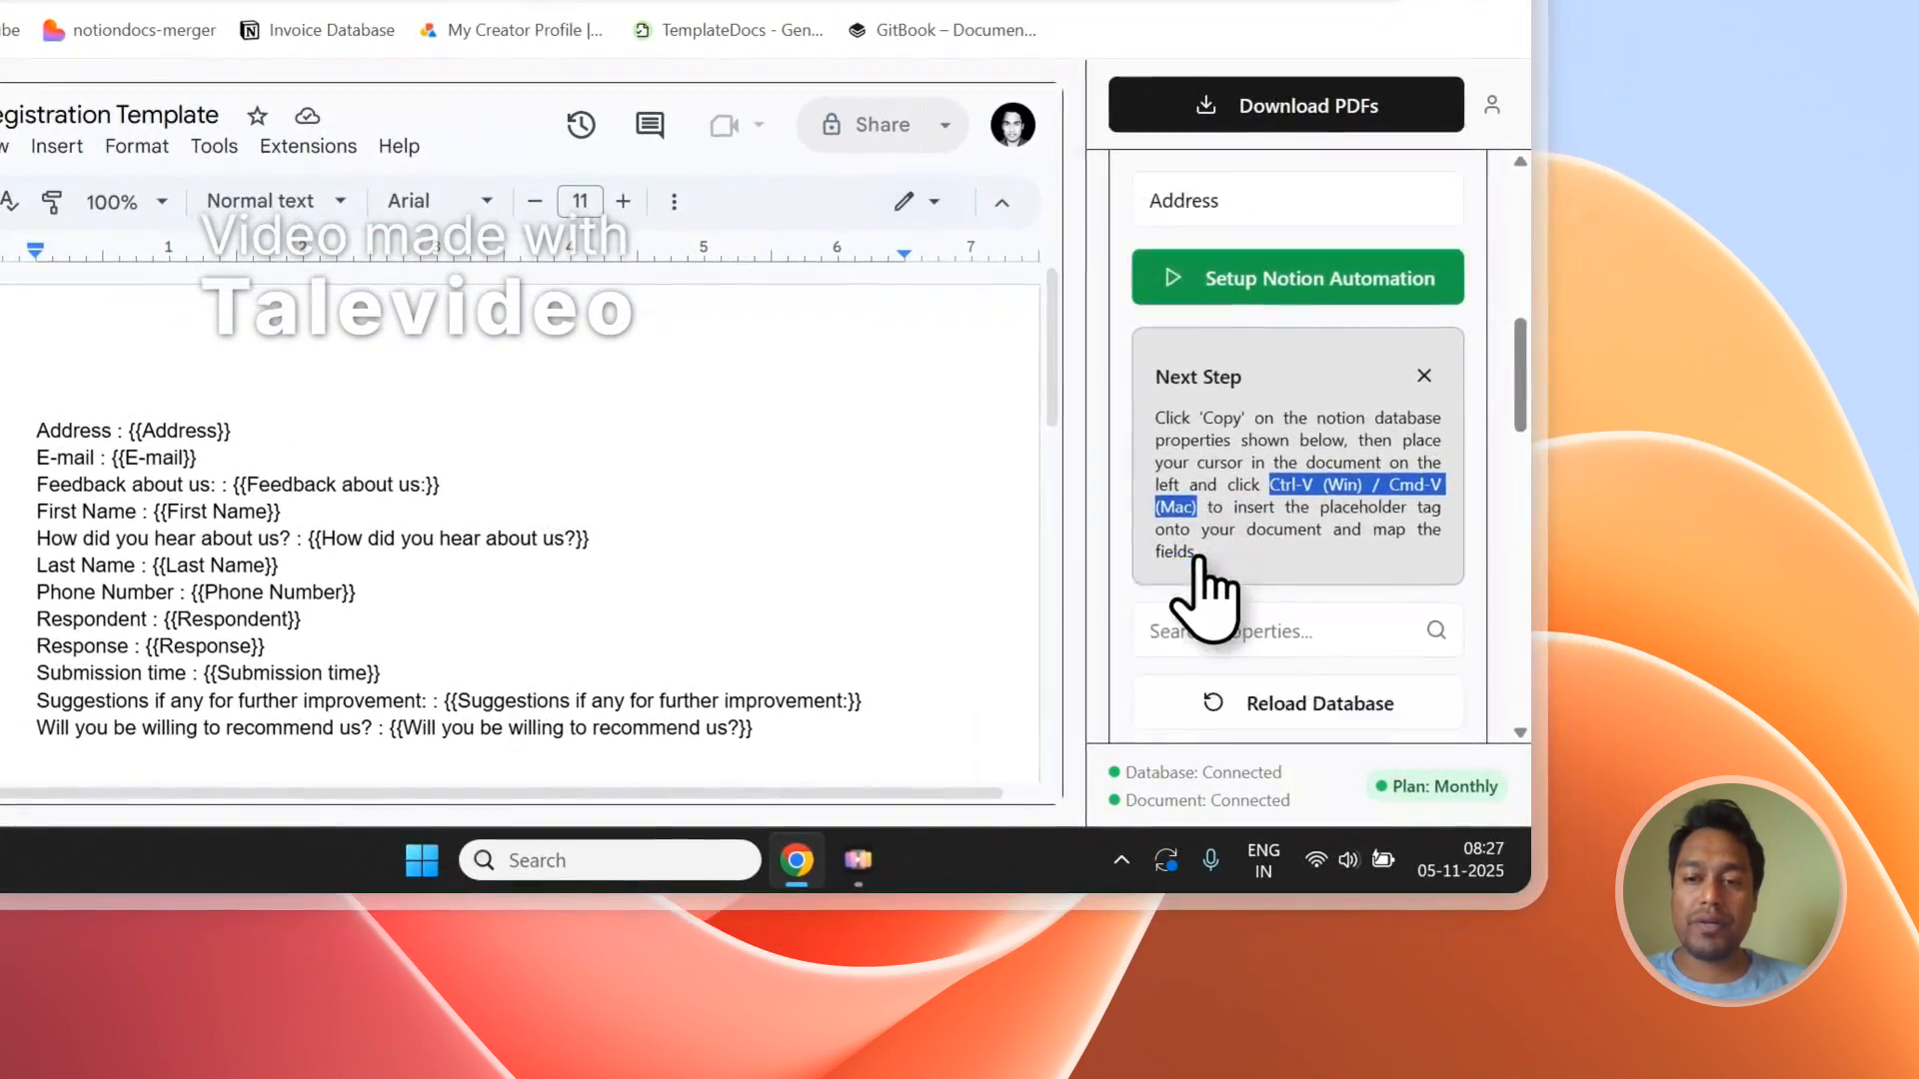
scroll(1200, 600, down, 2)
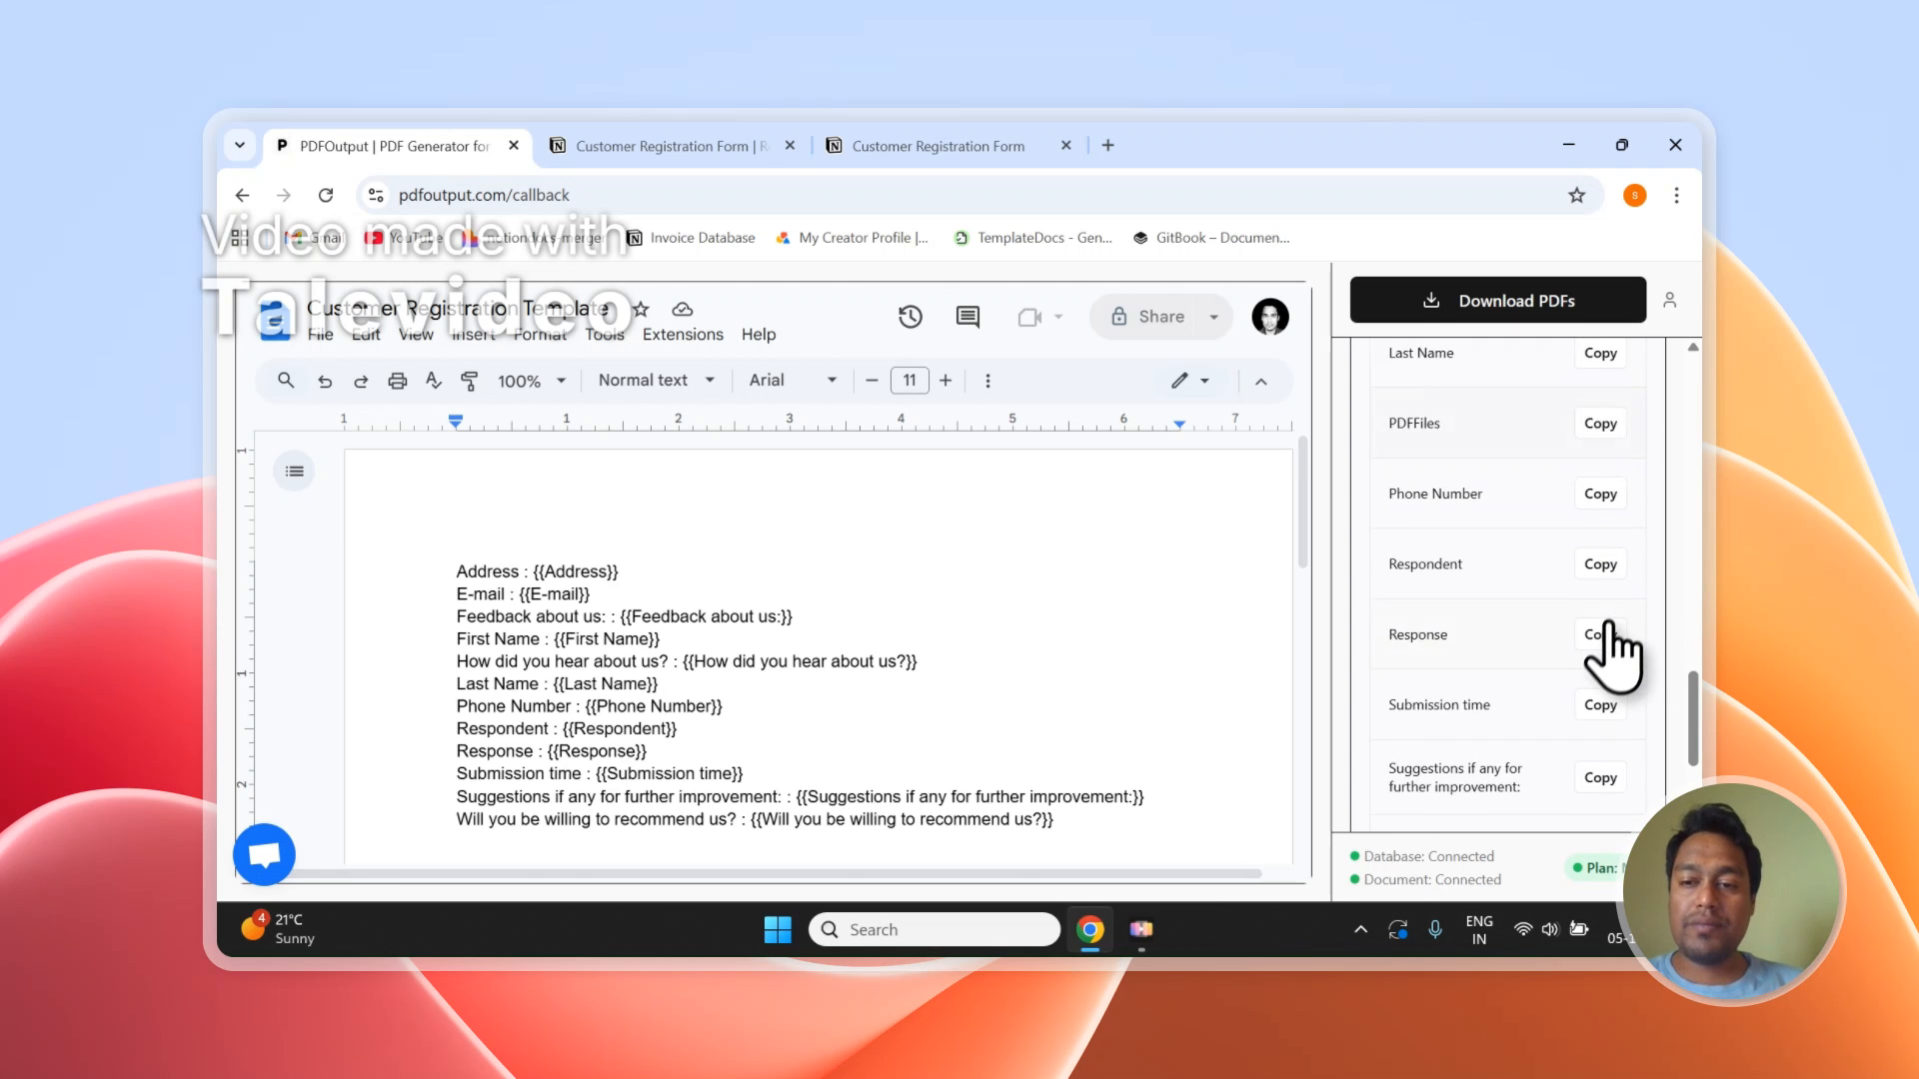
scroll(1615, 635, up, 3)
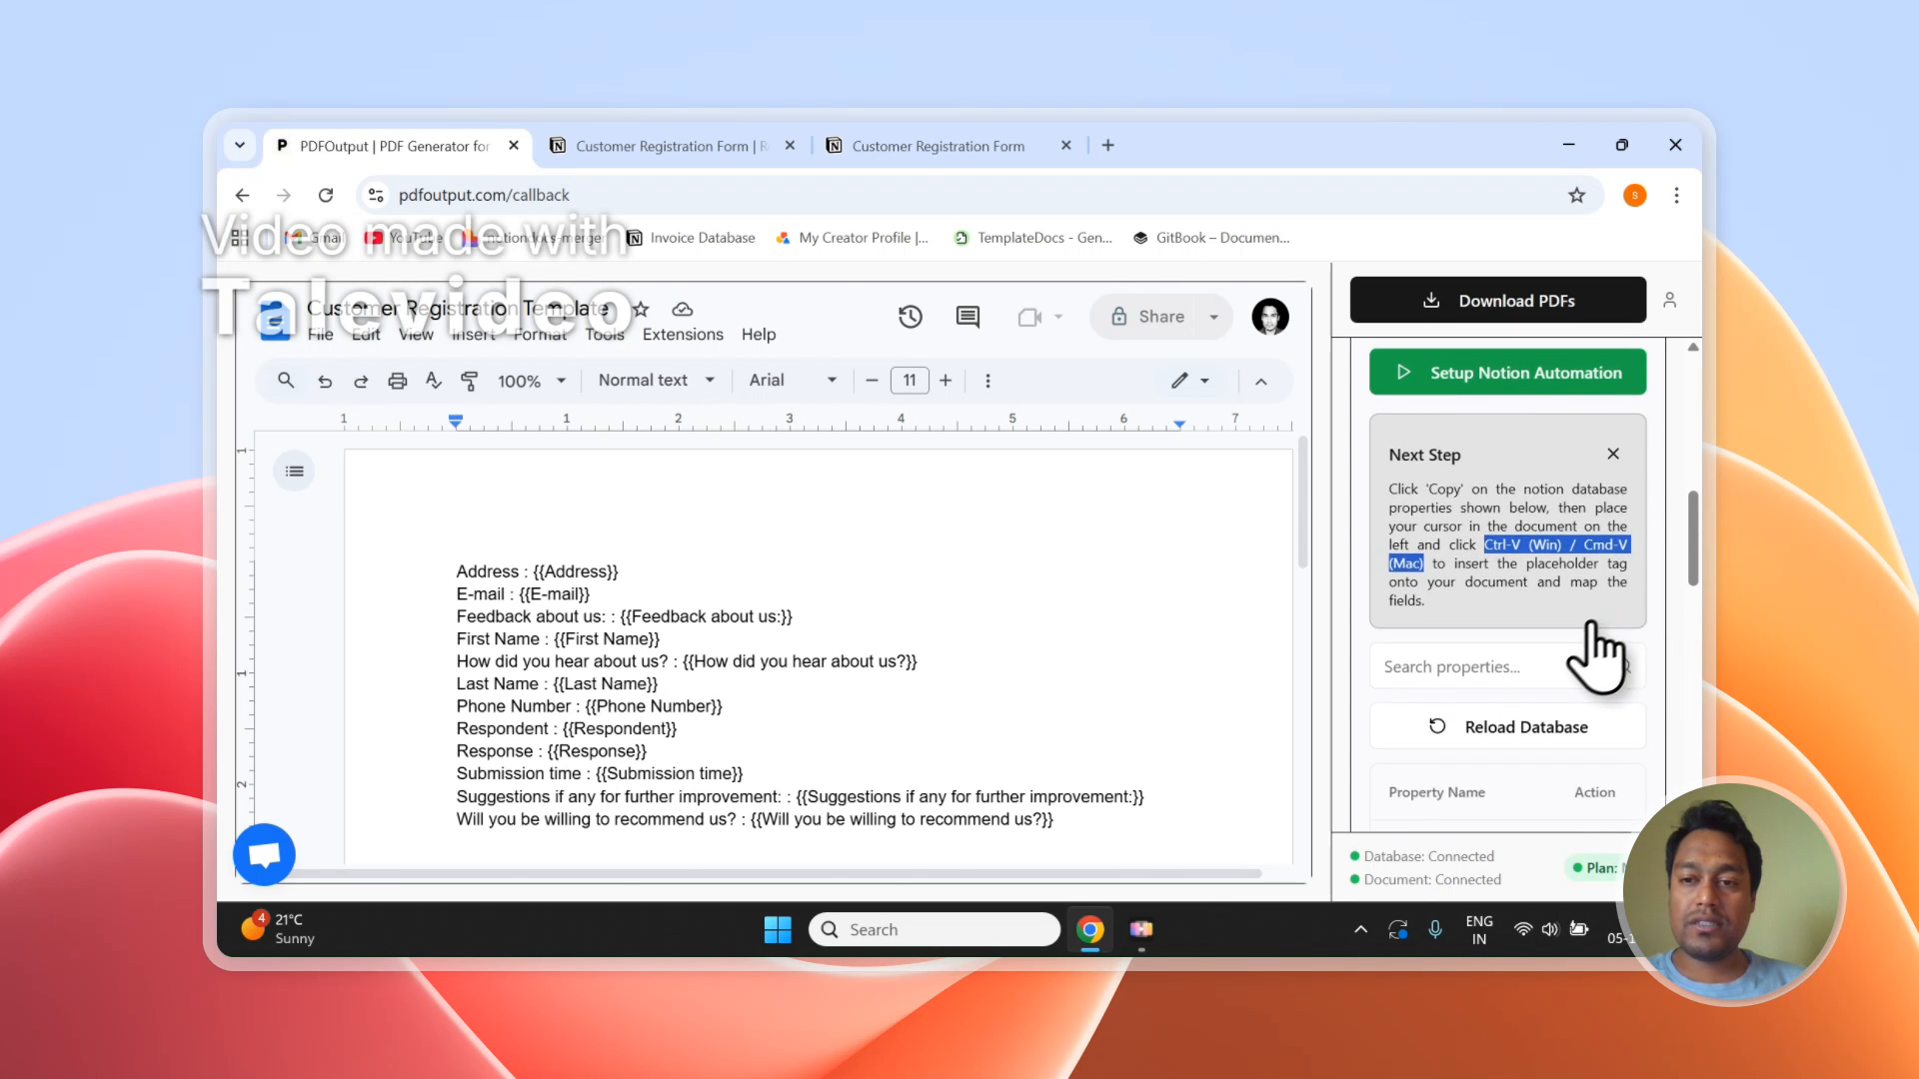
scroll(1600, 659, up, 3)
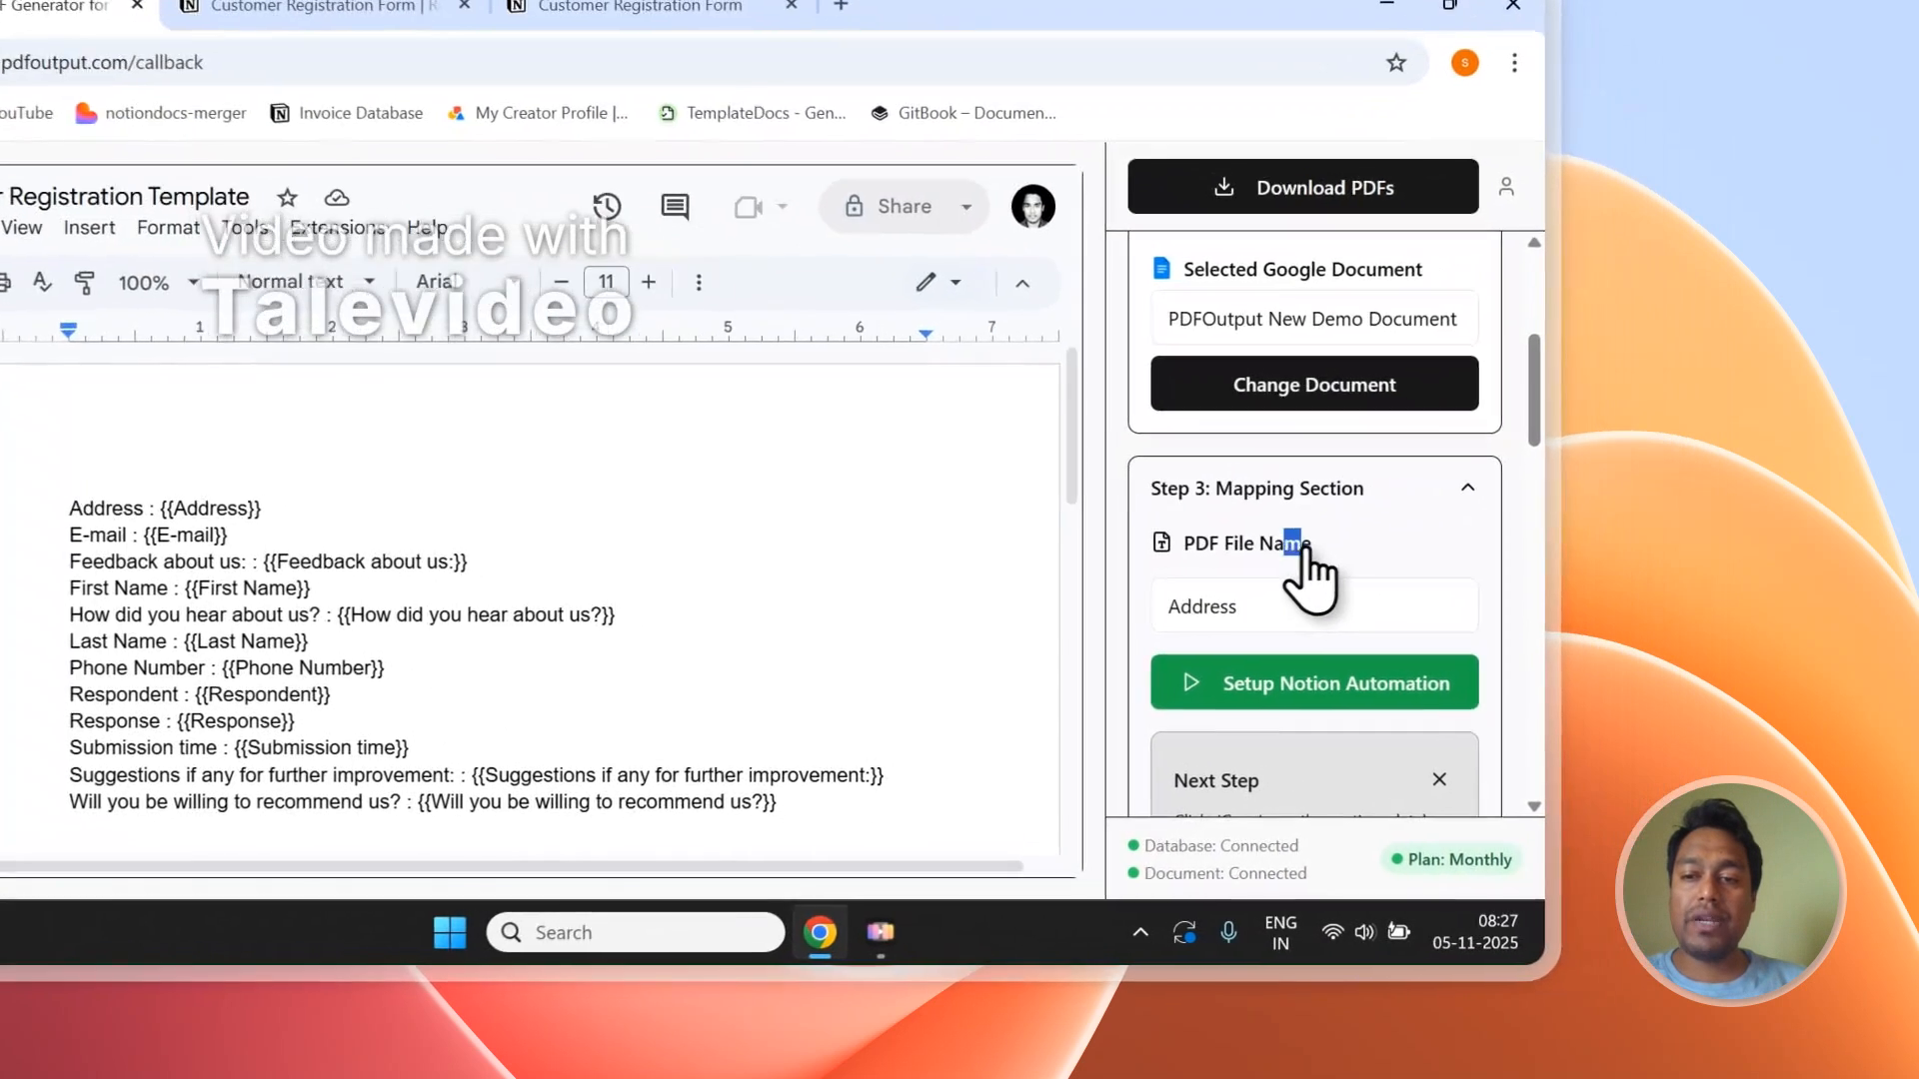
drag(1497, 601, 1435, 605)
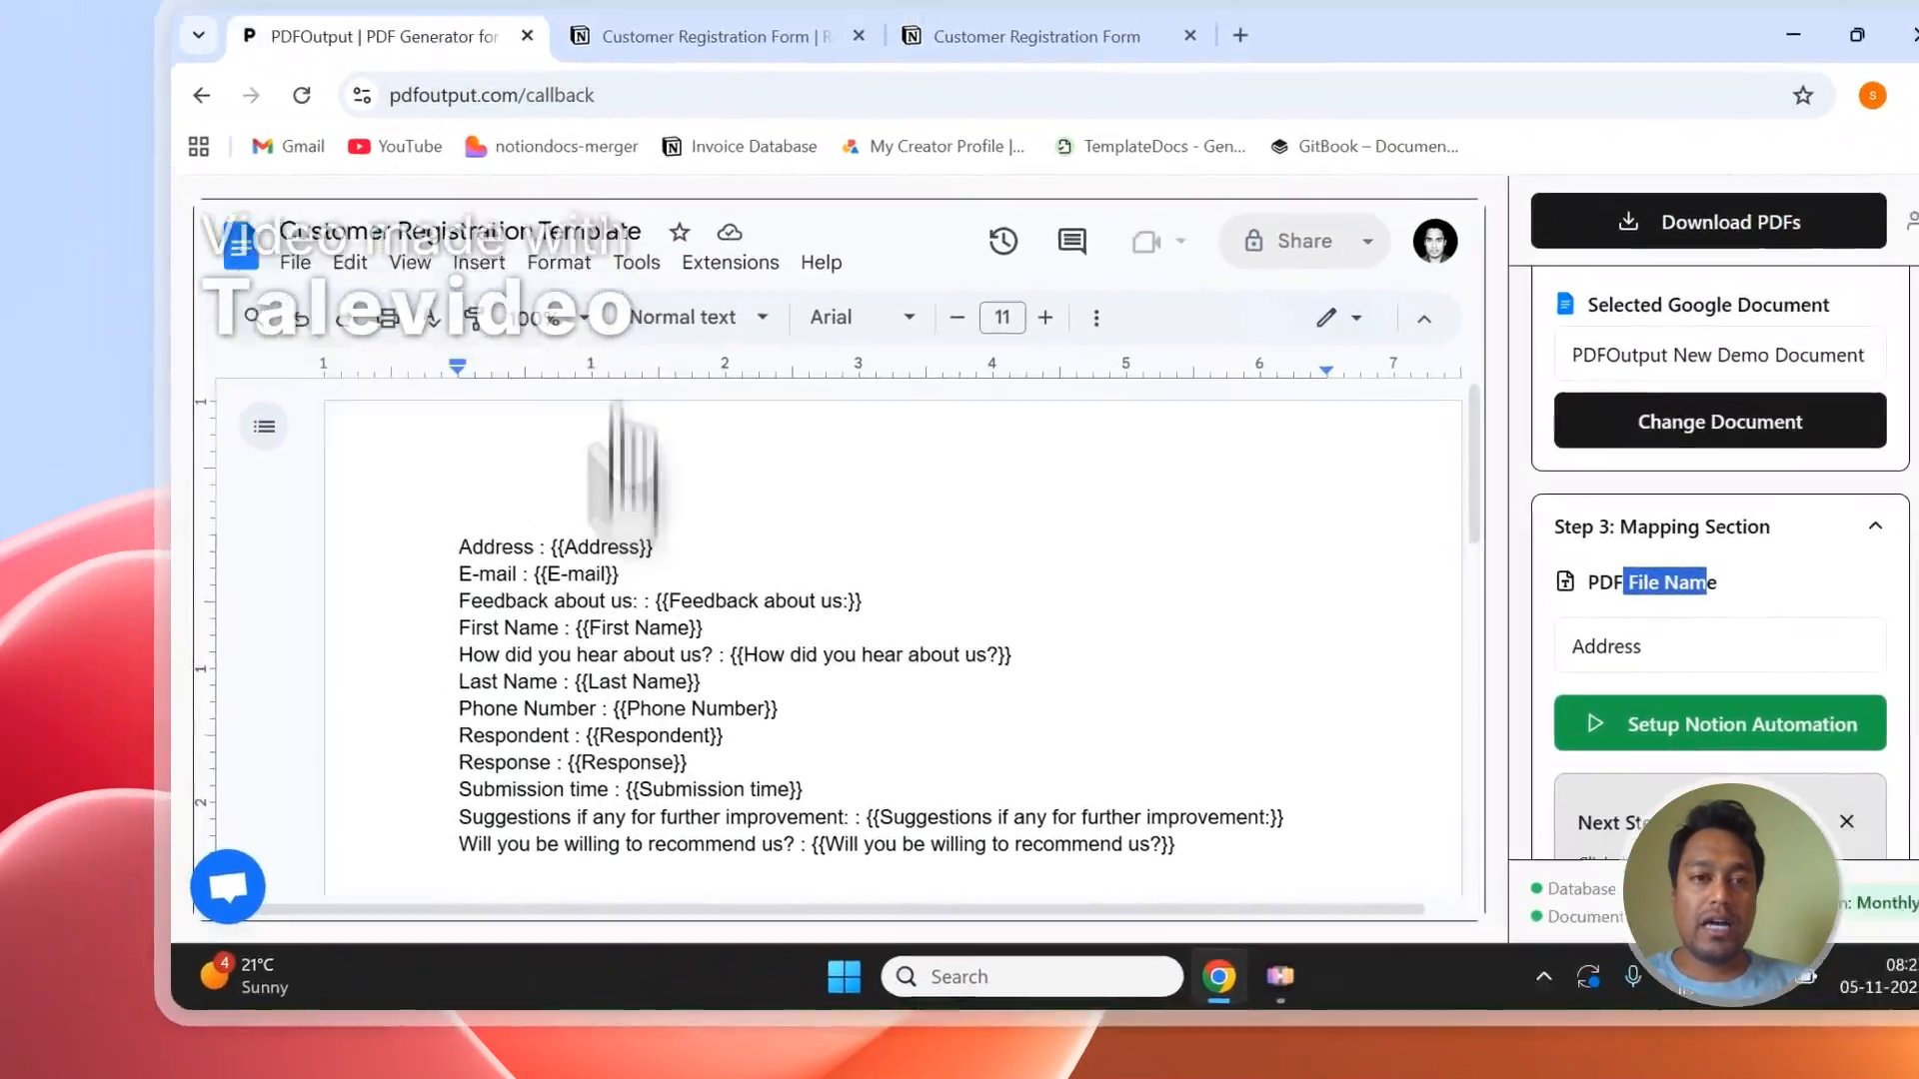
click(687, 26)
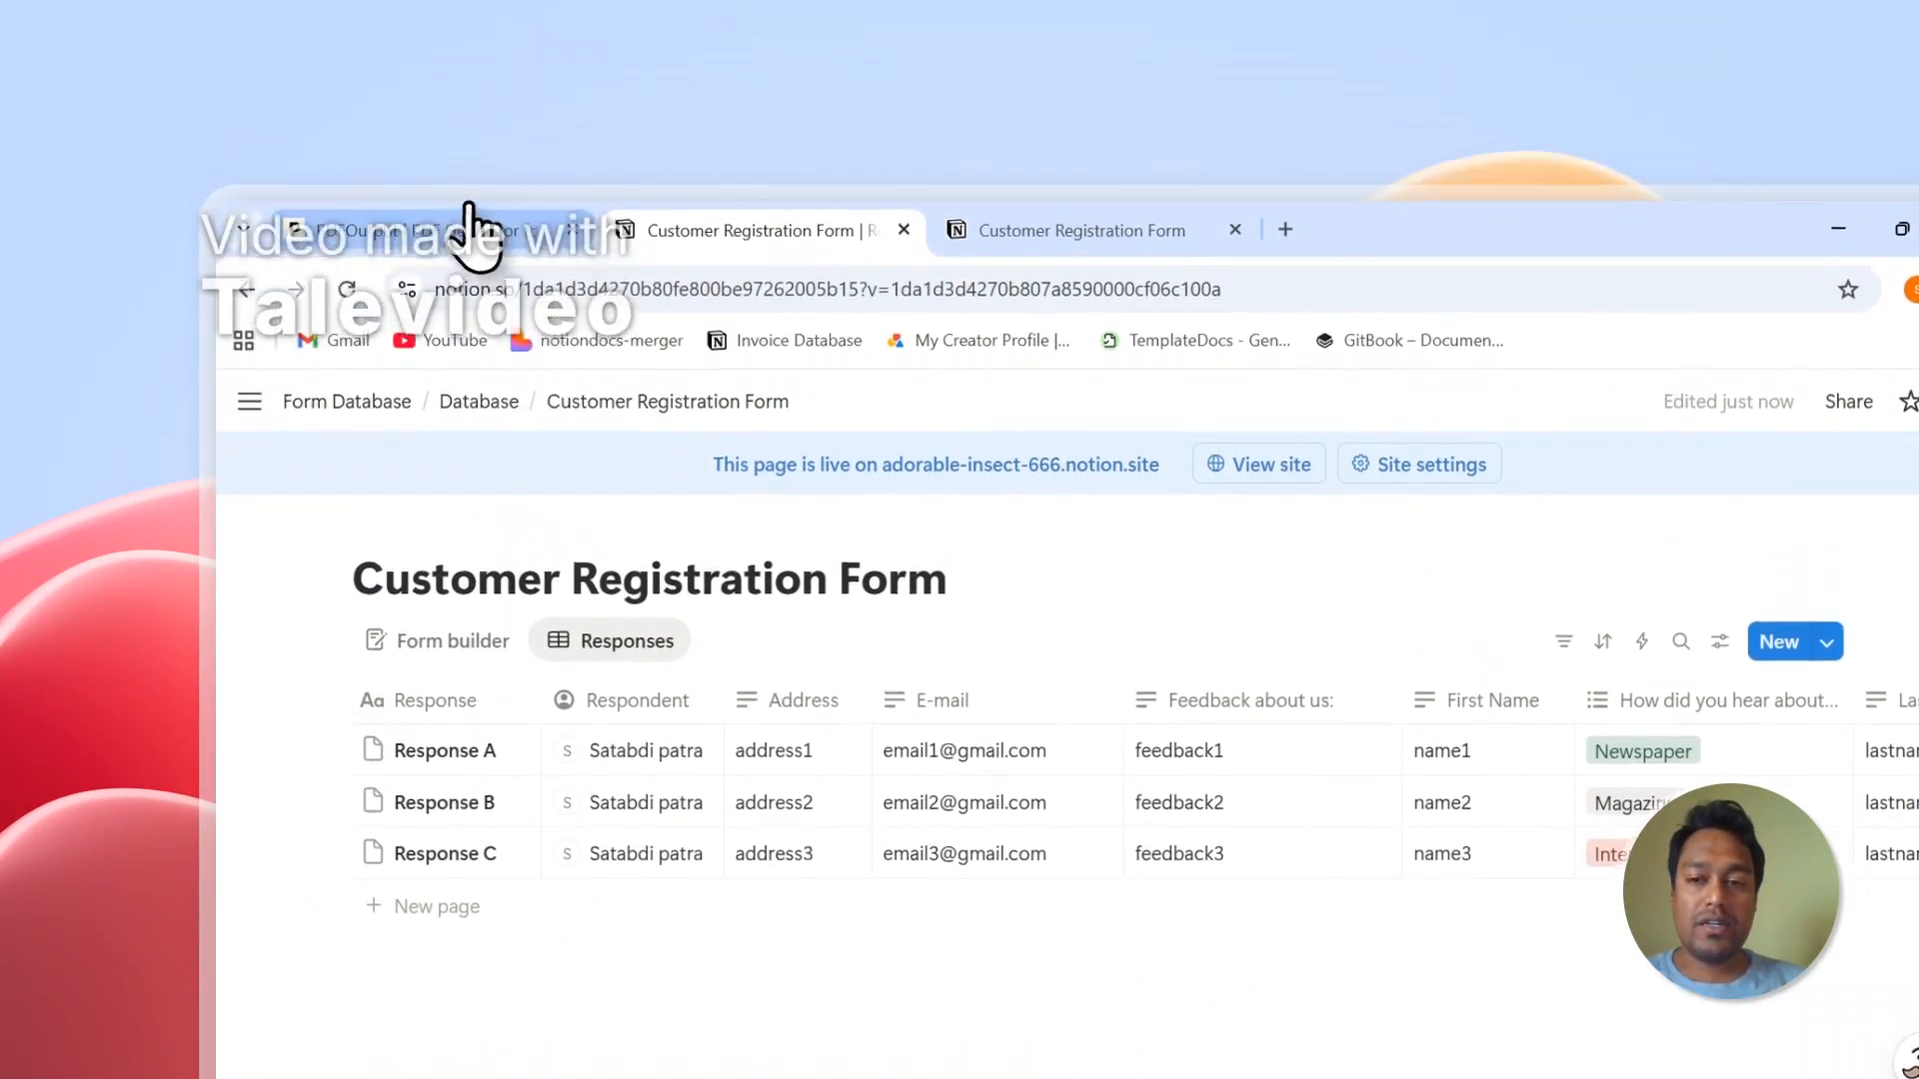
- Set the PDF File Name in PDFOutput's mapping section to the Response property
click(445, 34)
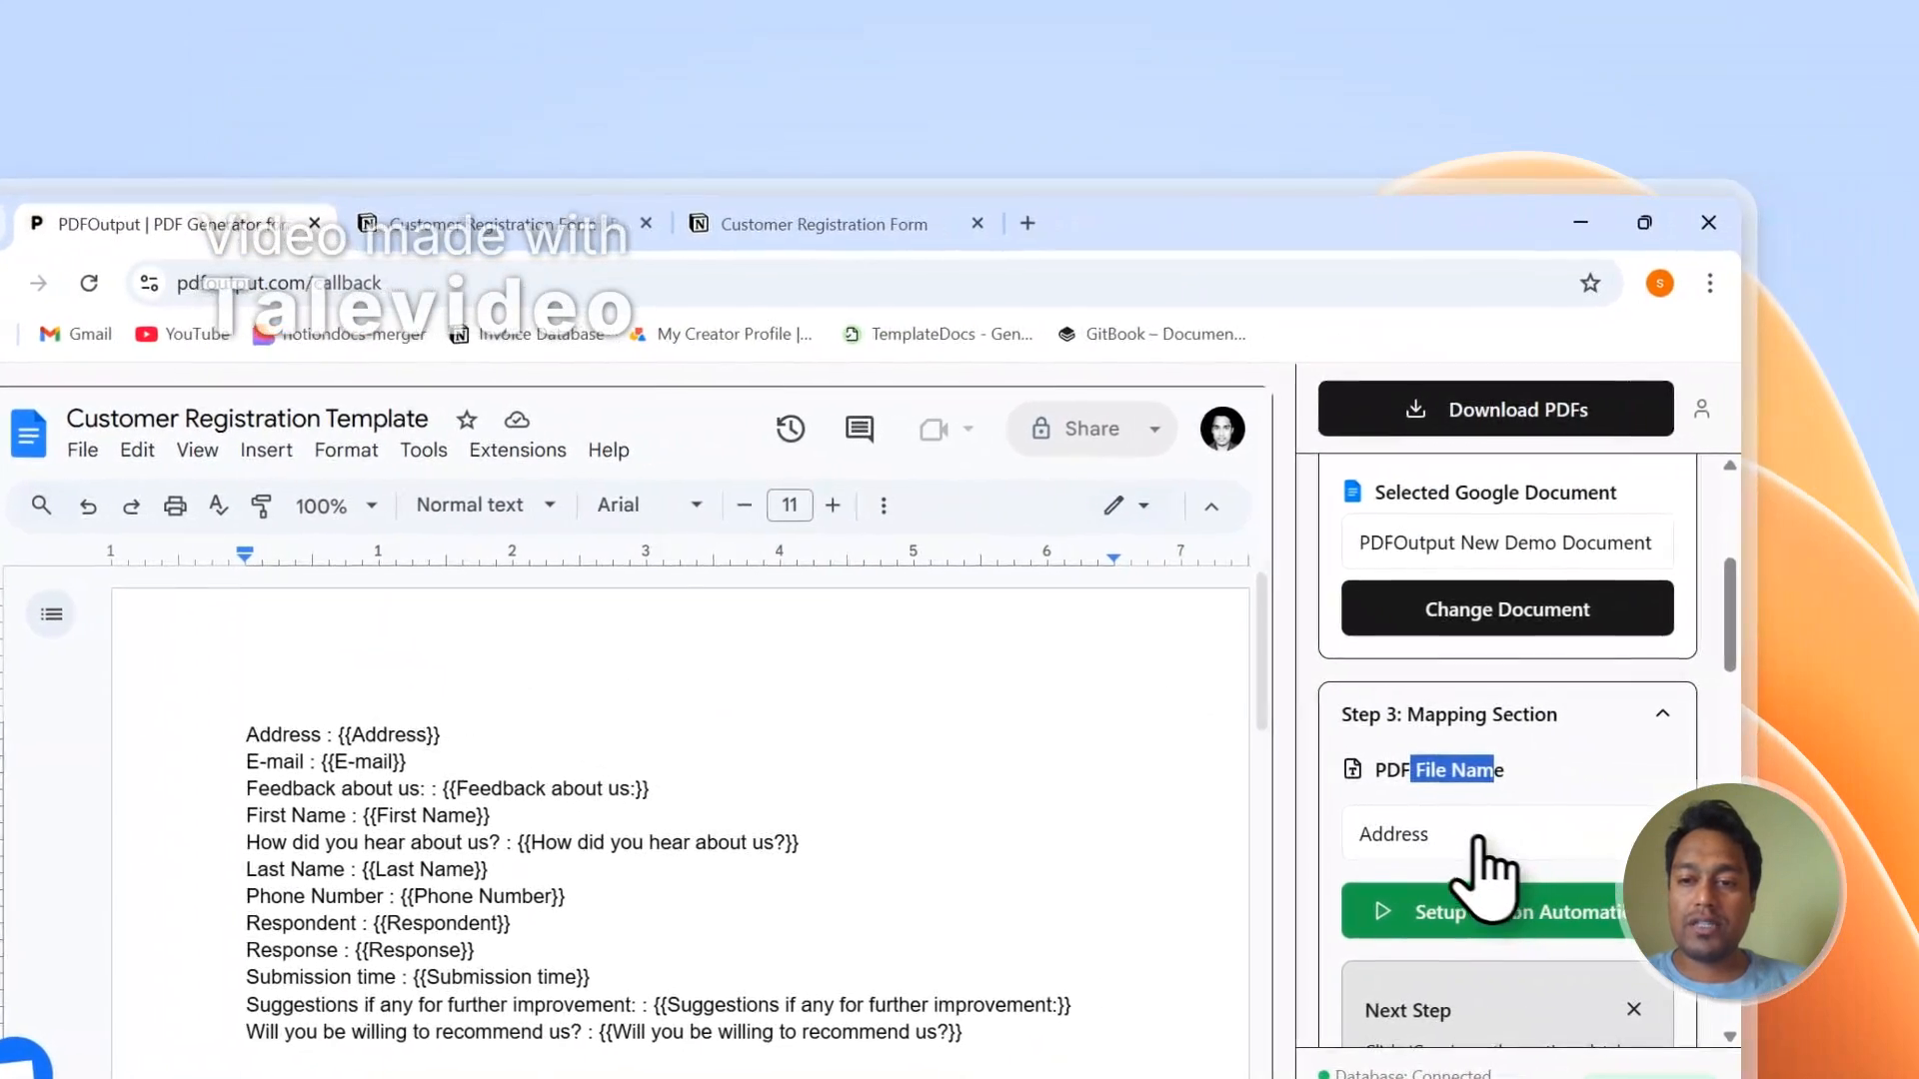
click(1480, 842)
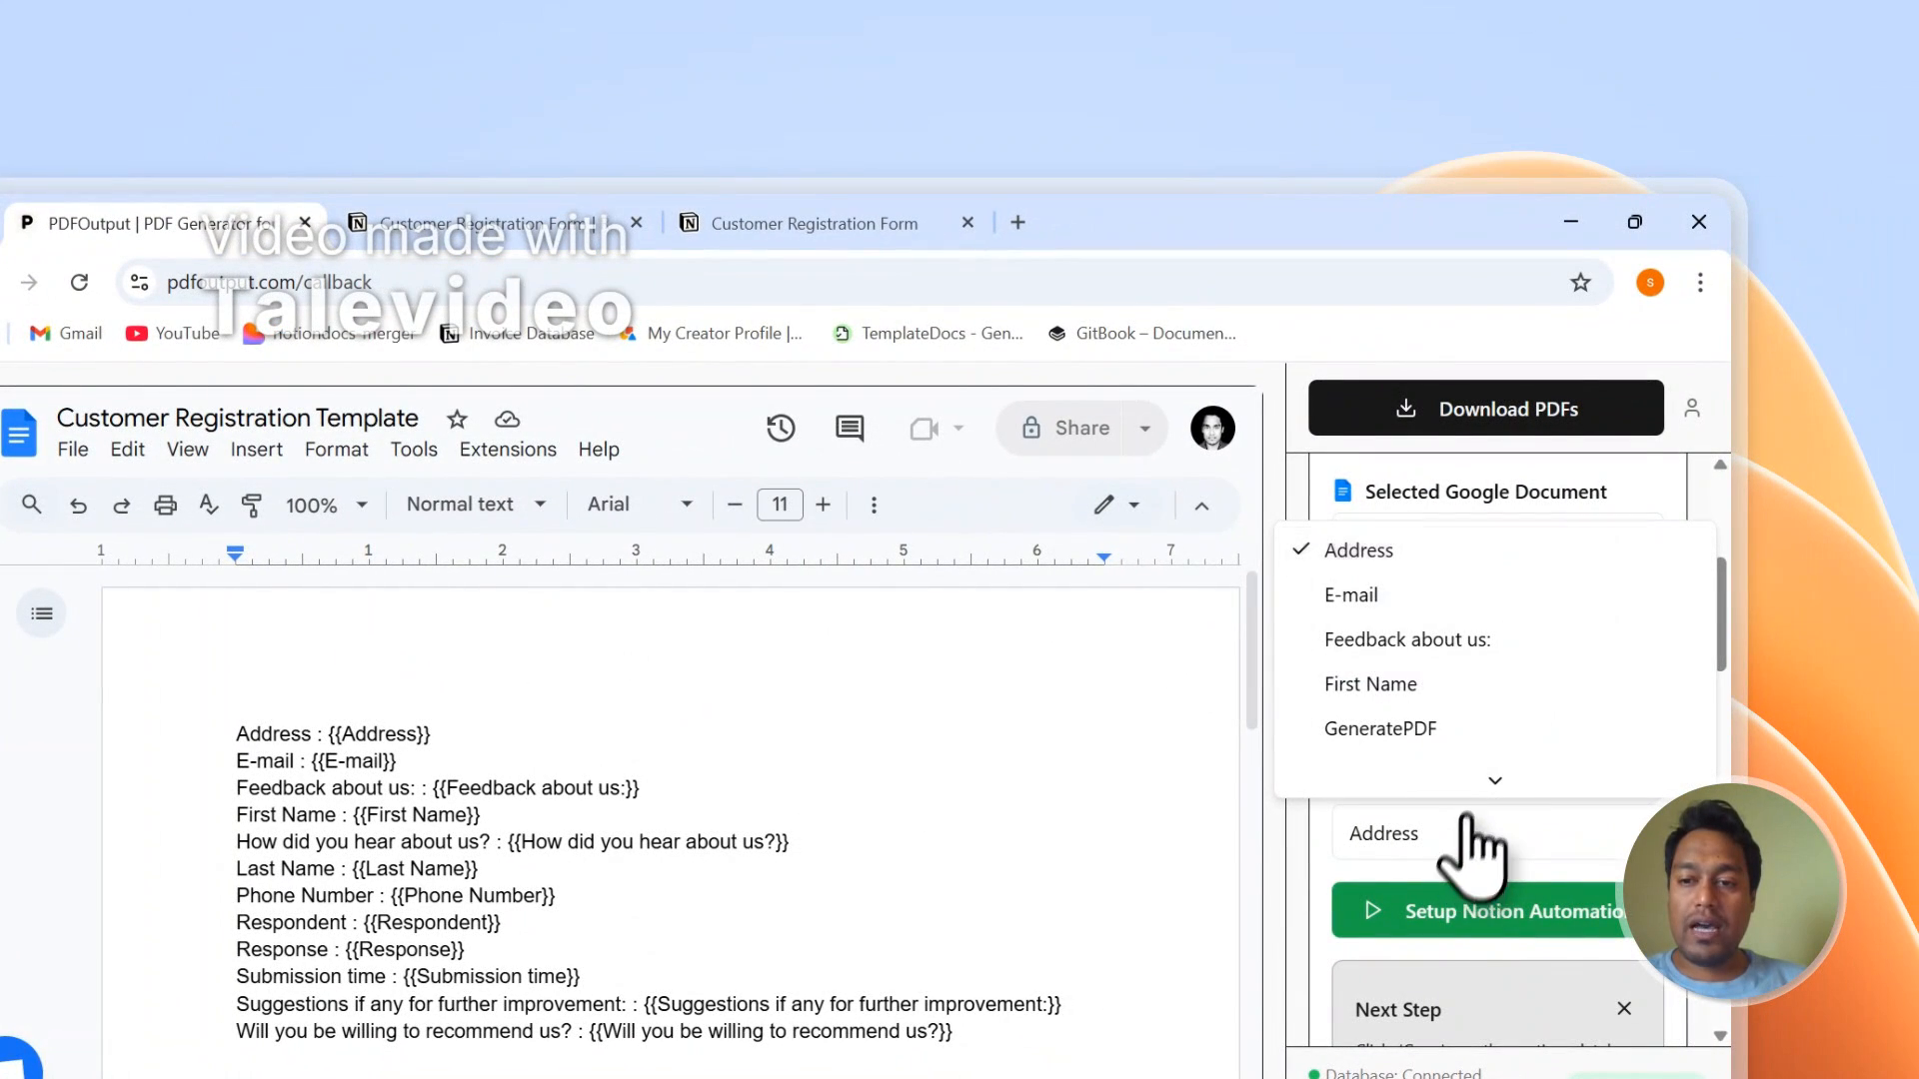
scroll(1455, 739, down, 3)
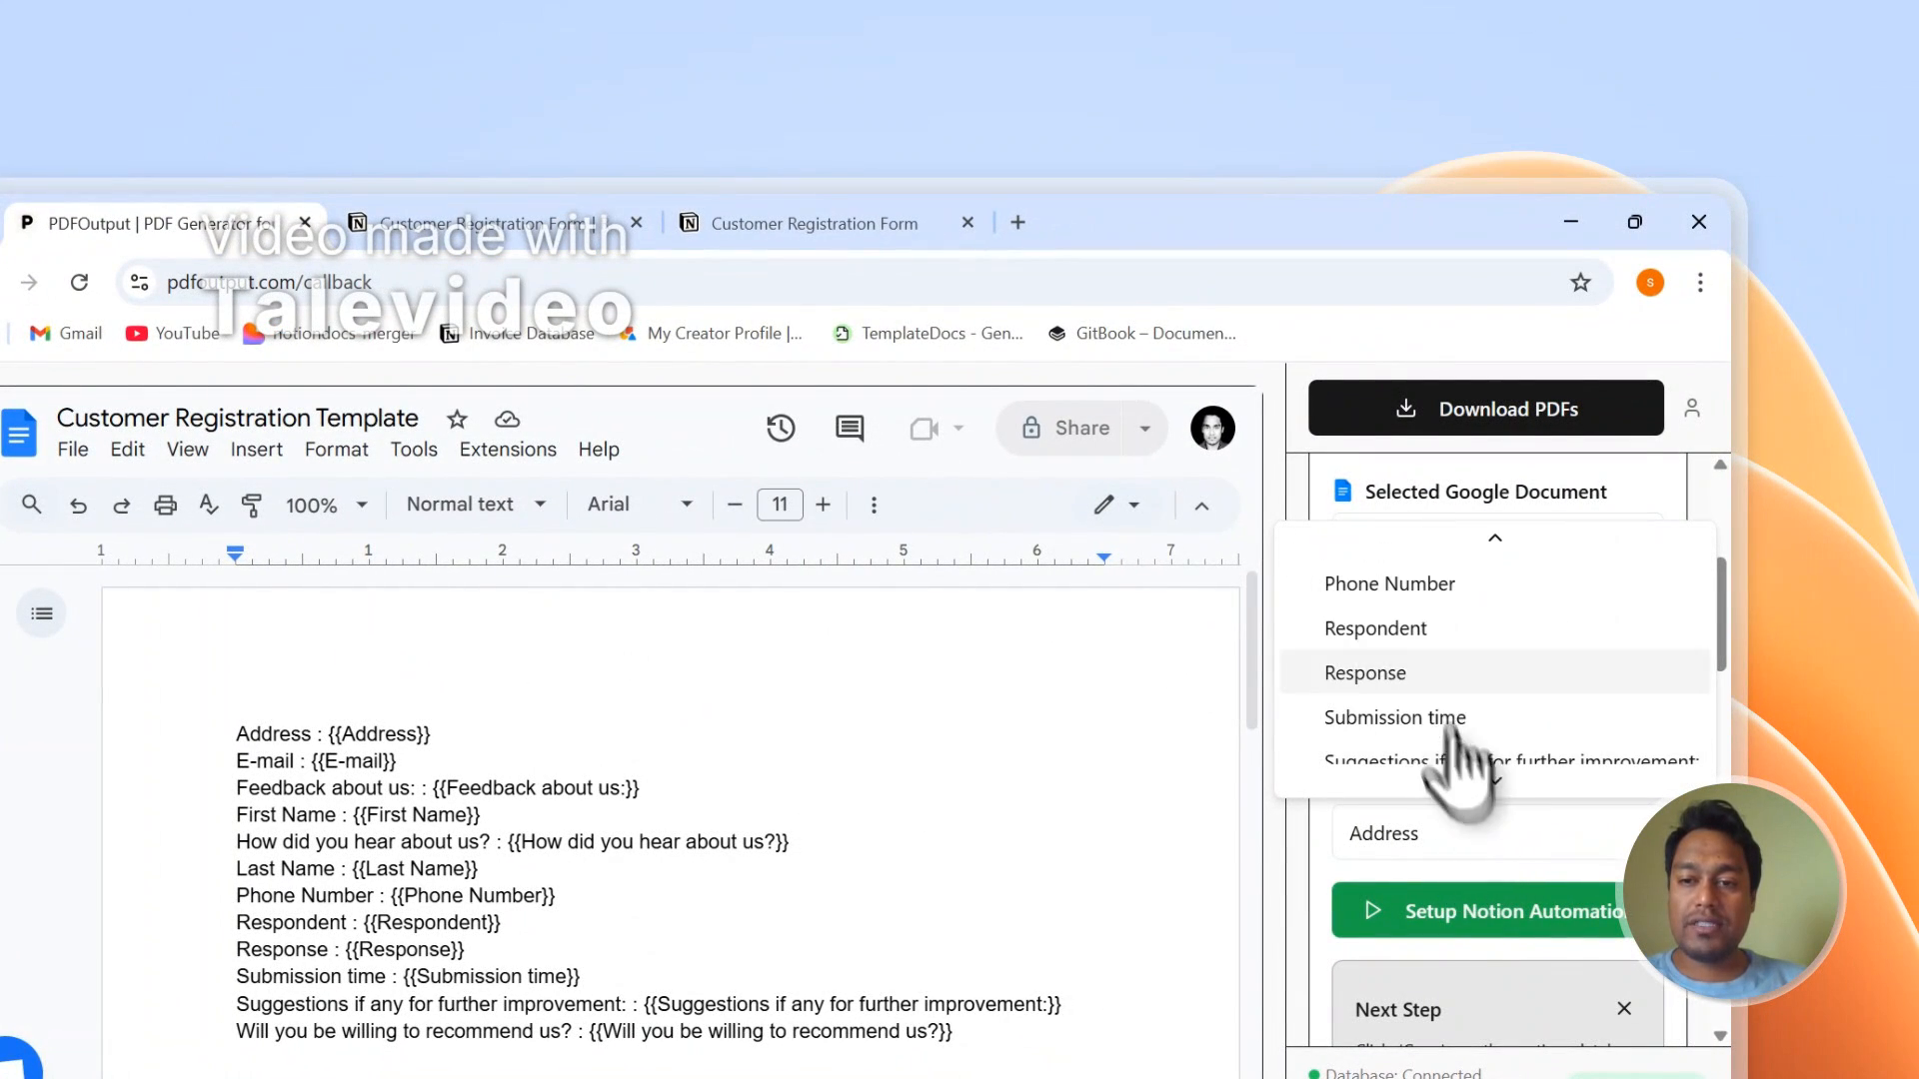
click(1397, 673)
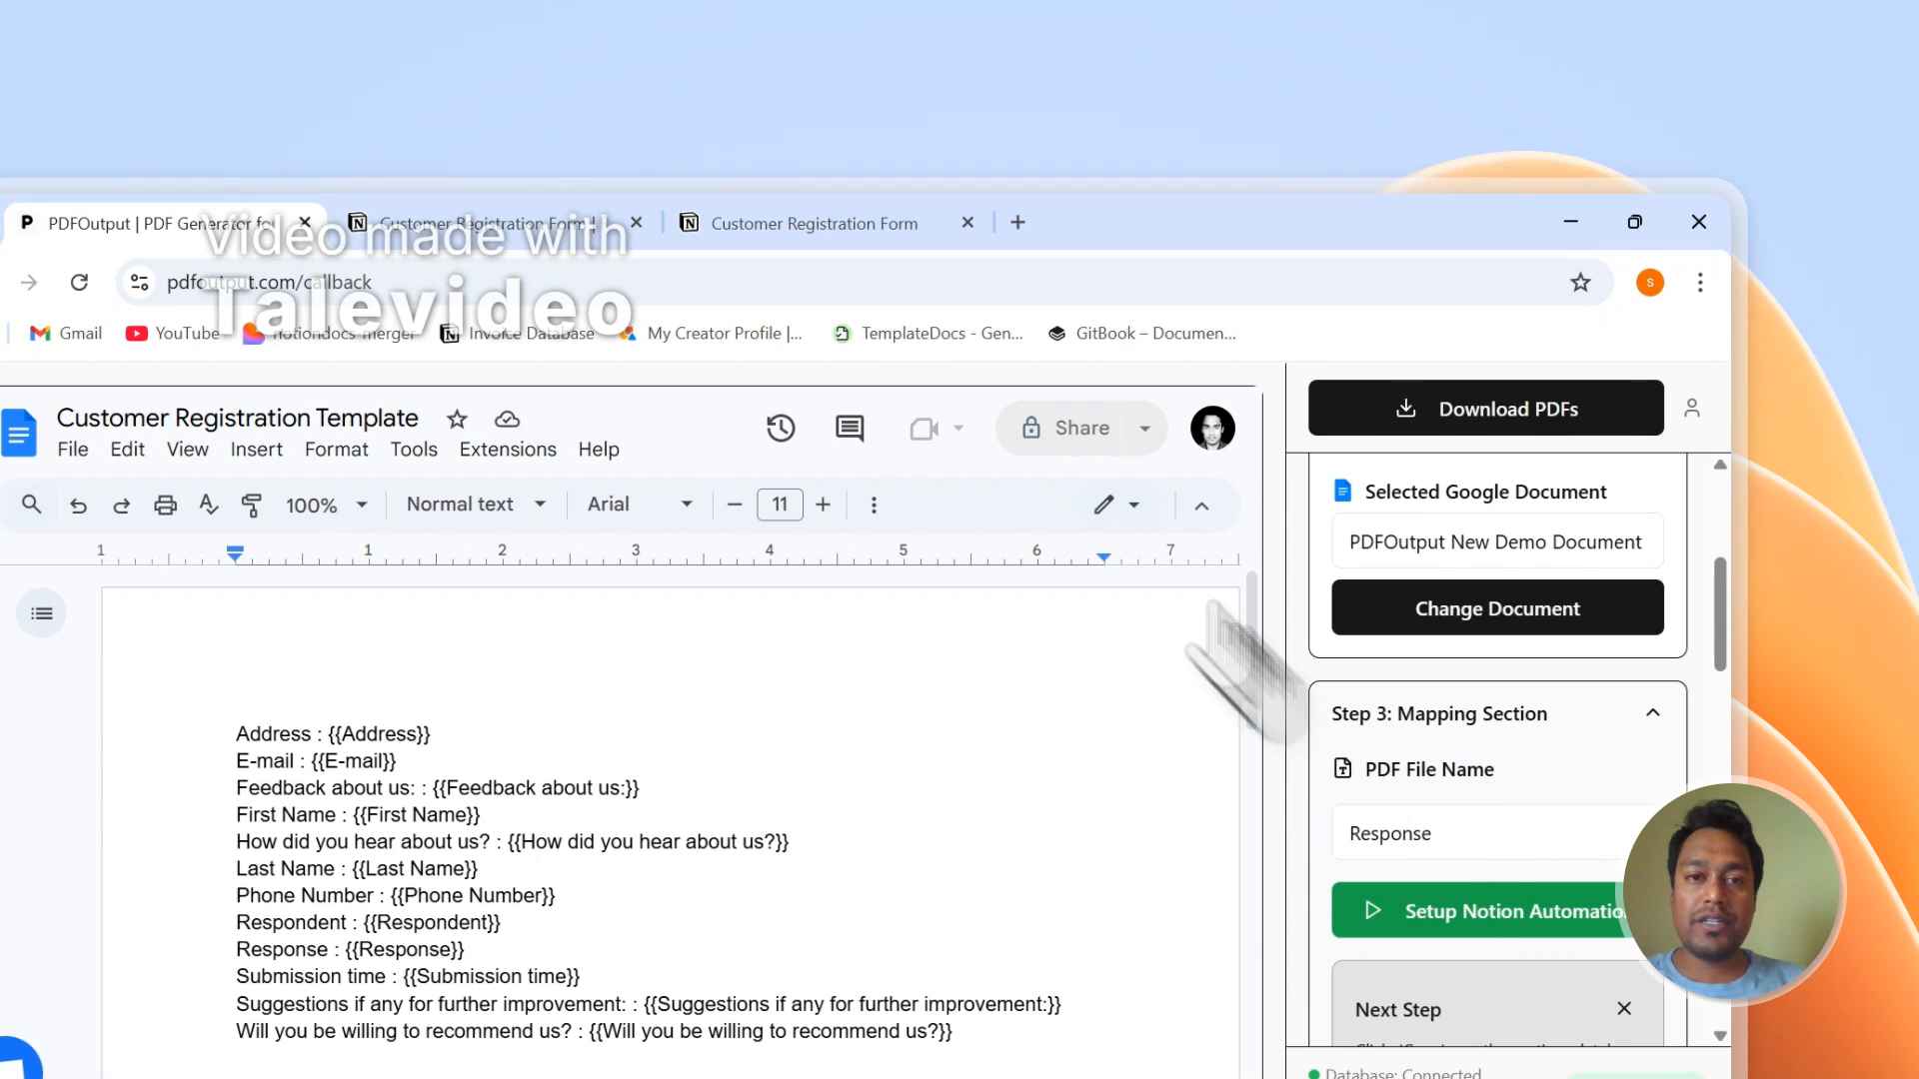
- Review Response A's GeneratePDF status options in the Notion responses database and choose Ready to Generate
click(553, 214)
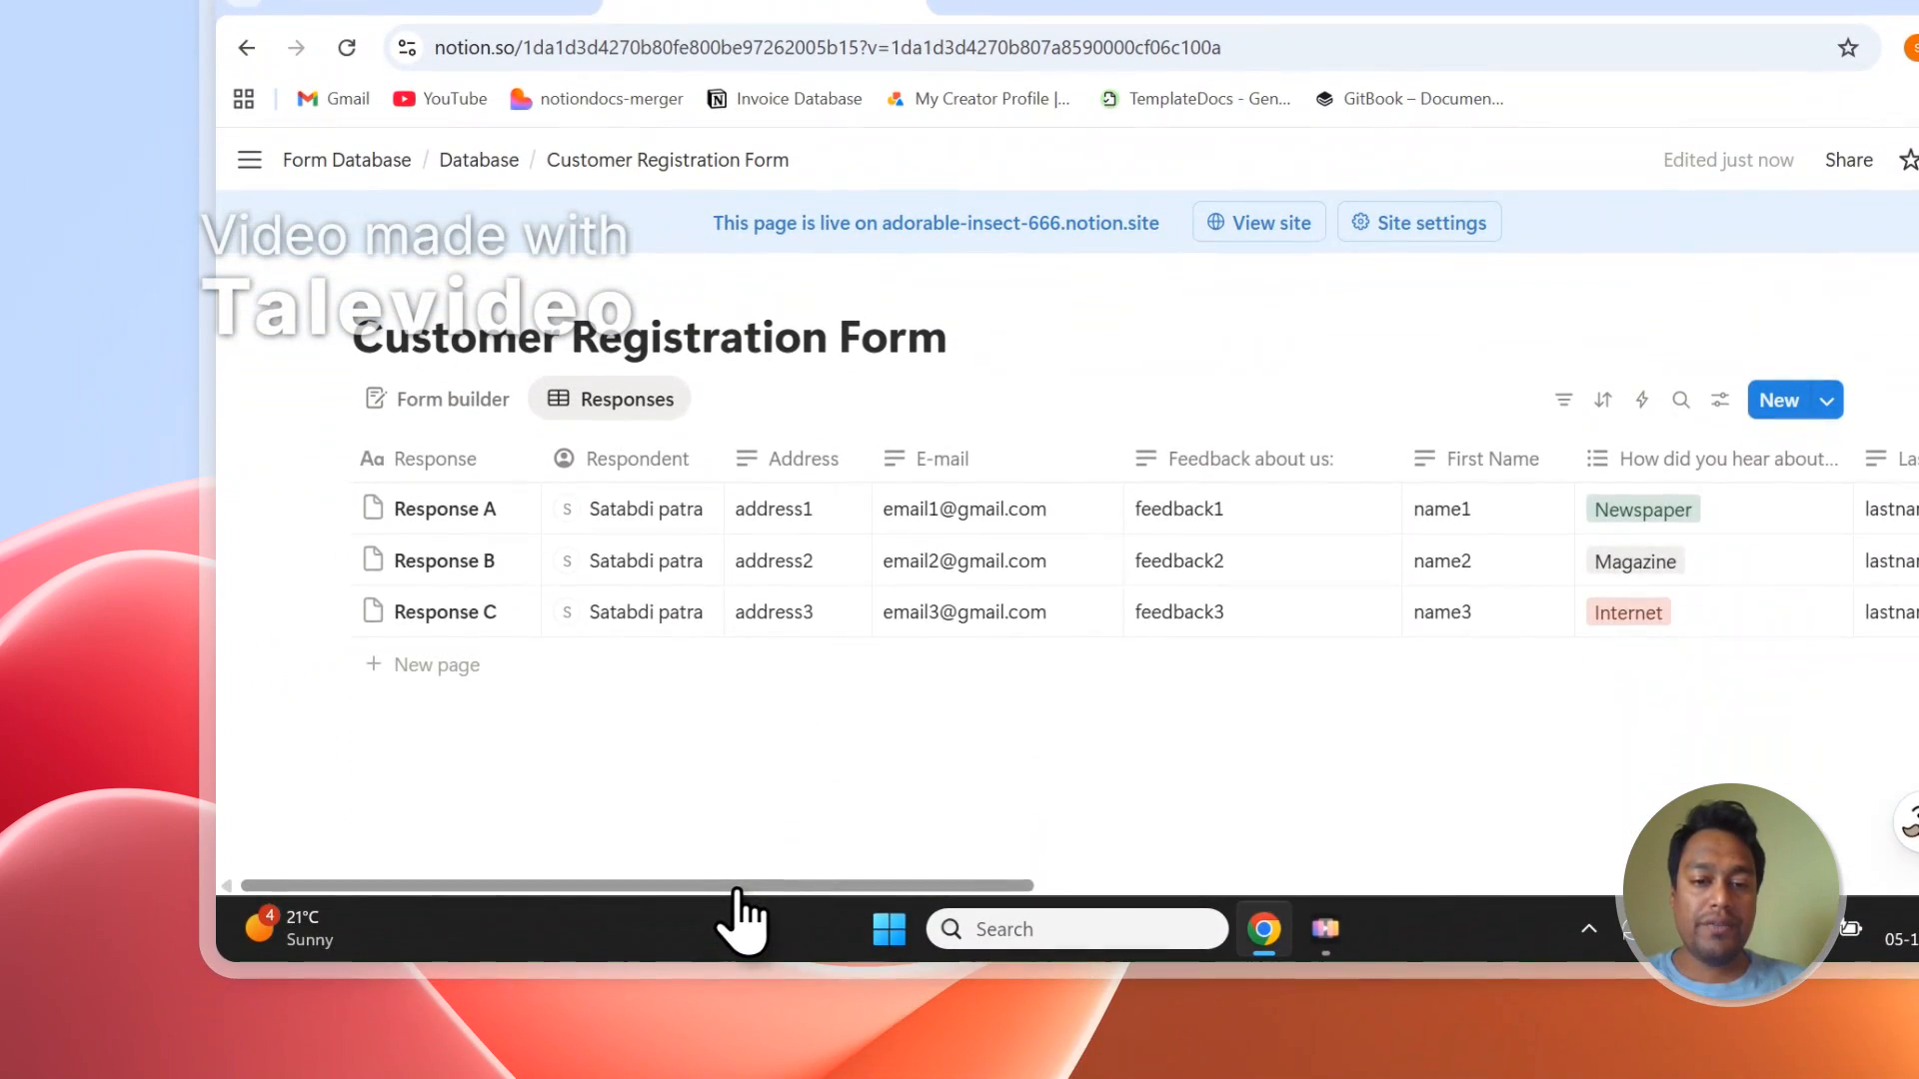
drag(736, 887, 1479, 879)
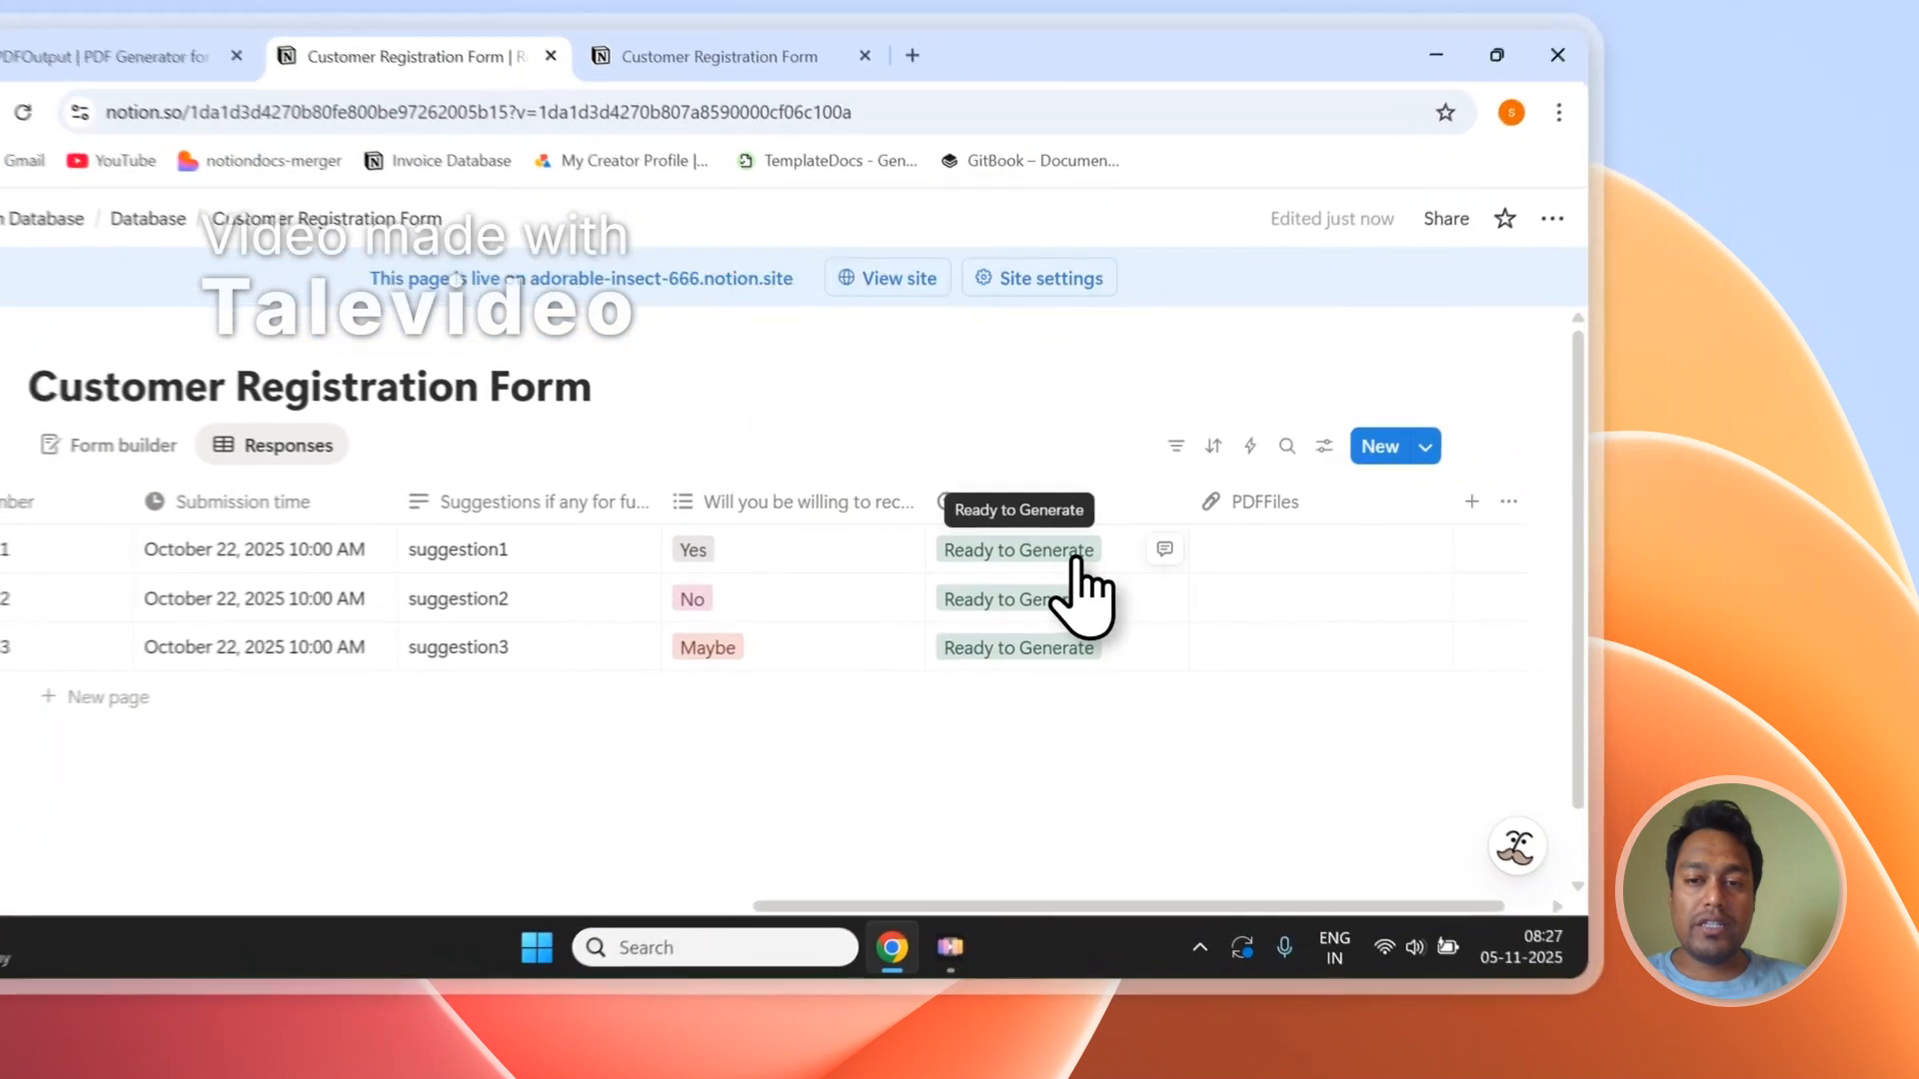
click(1289, 581)
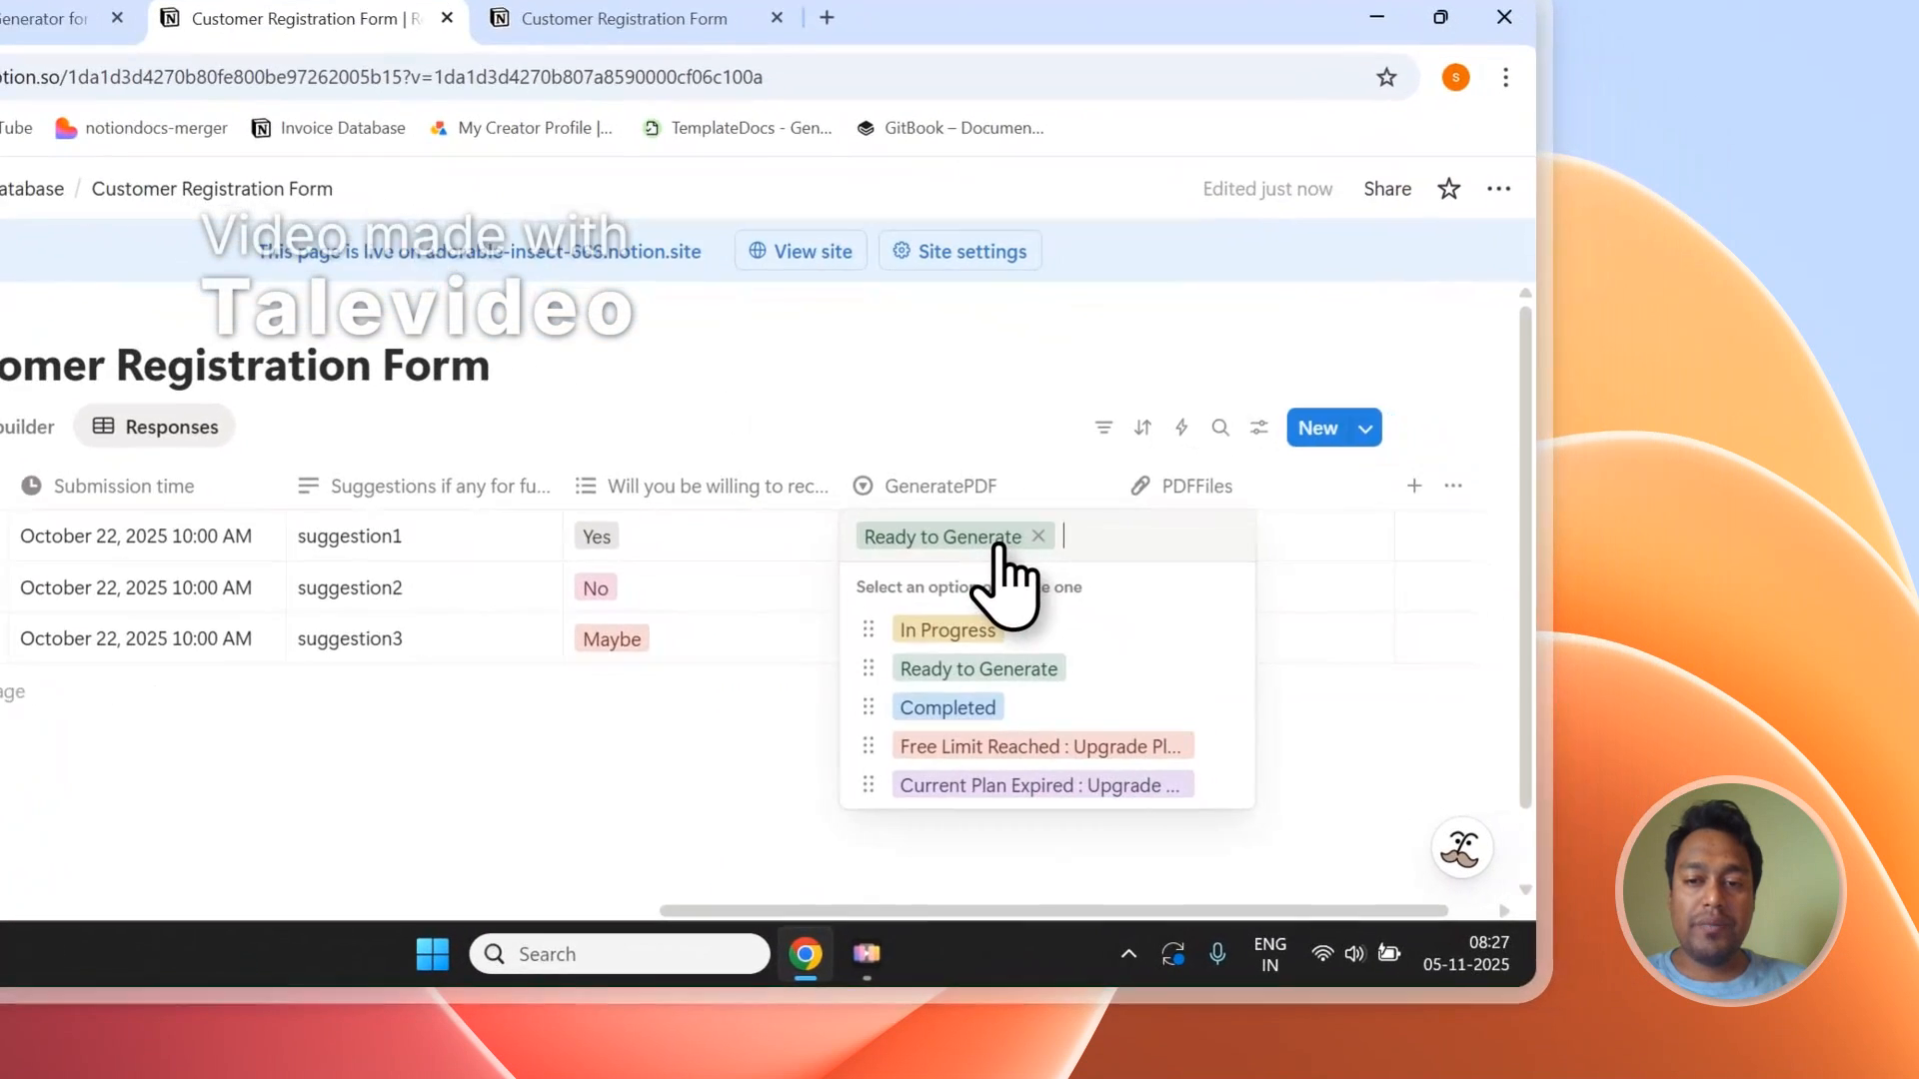
click(987, 667)
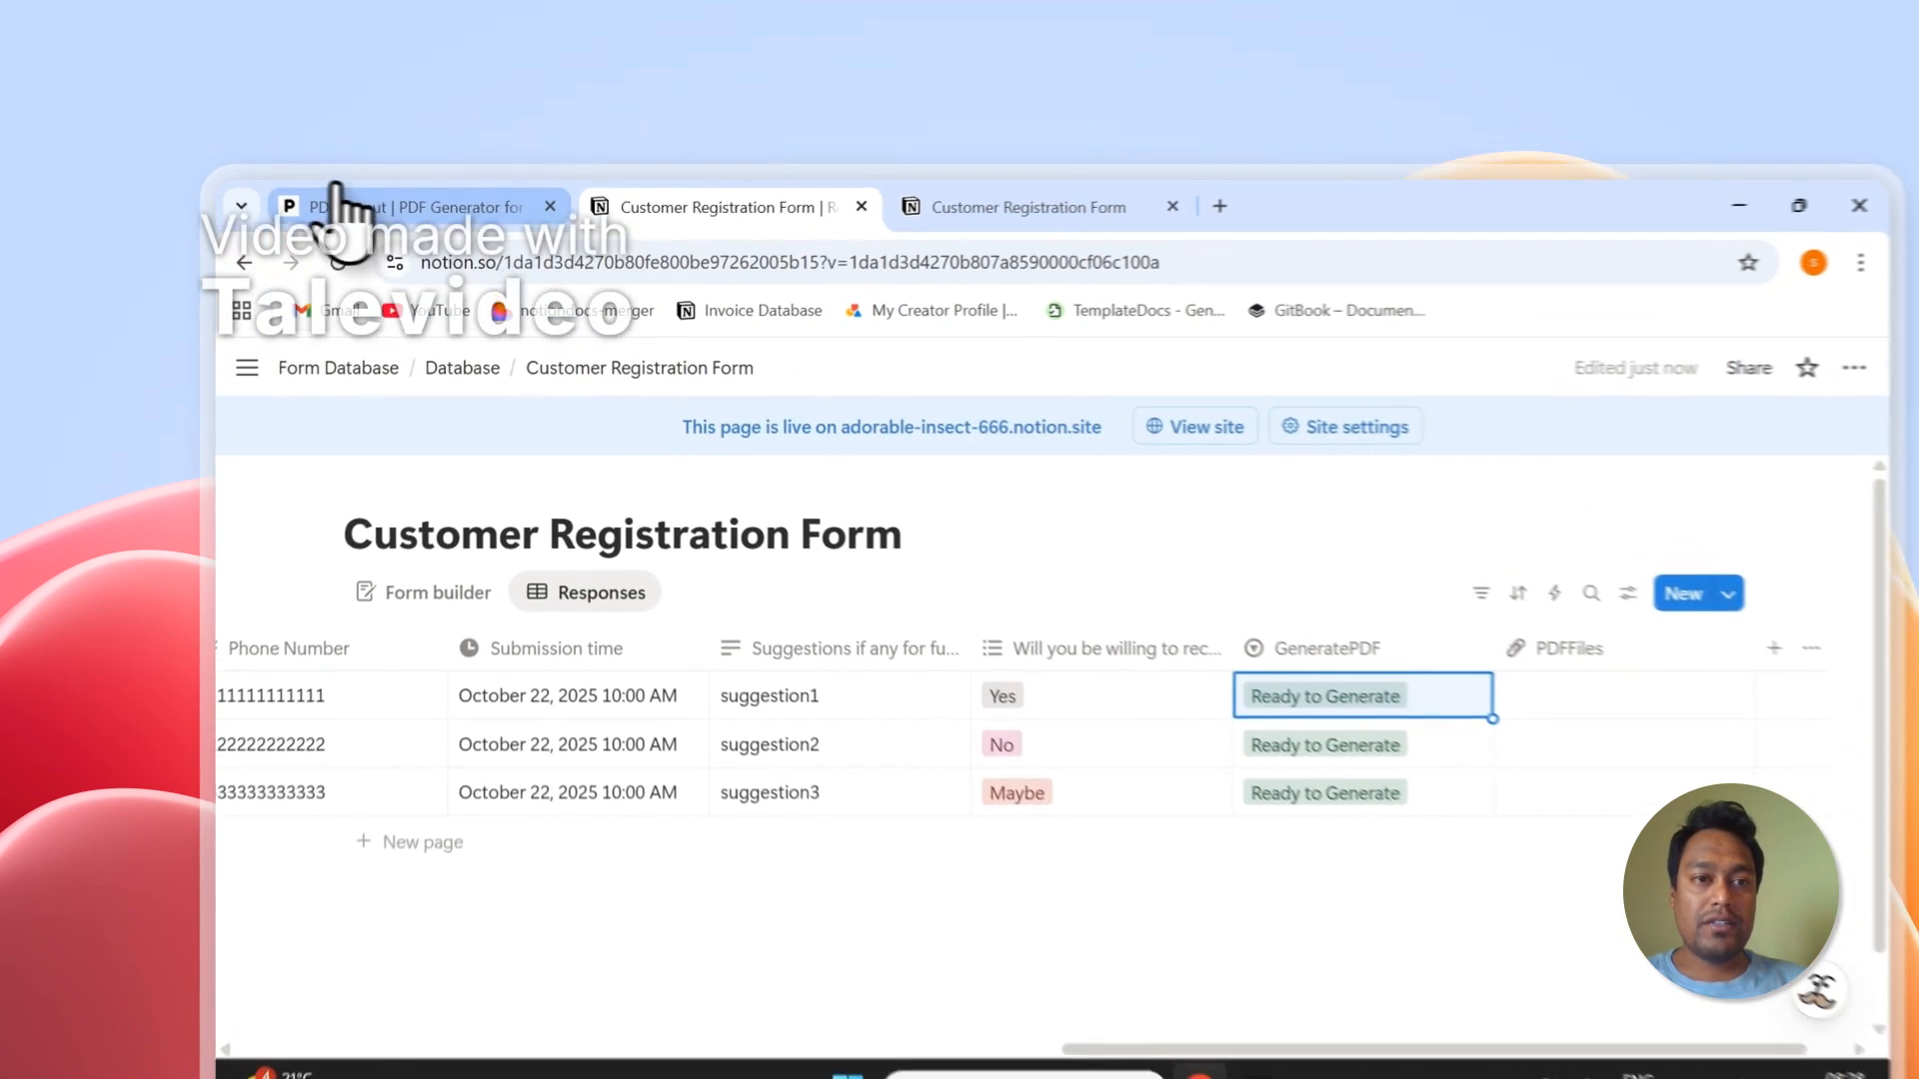
- Return to PDFOutput, look over the mapped property list, and generate and download the PDFs for the ready responses
click(380, 146)
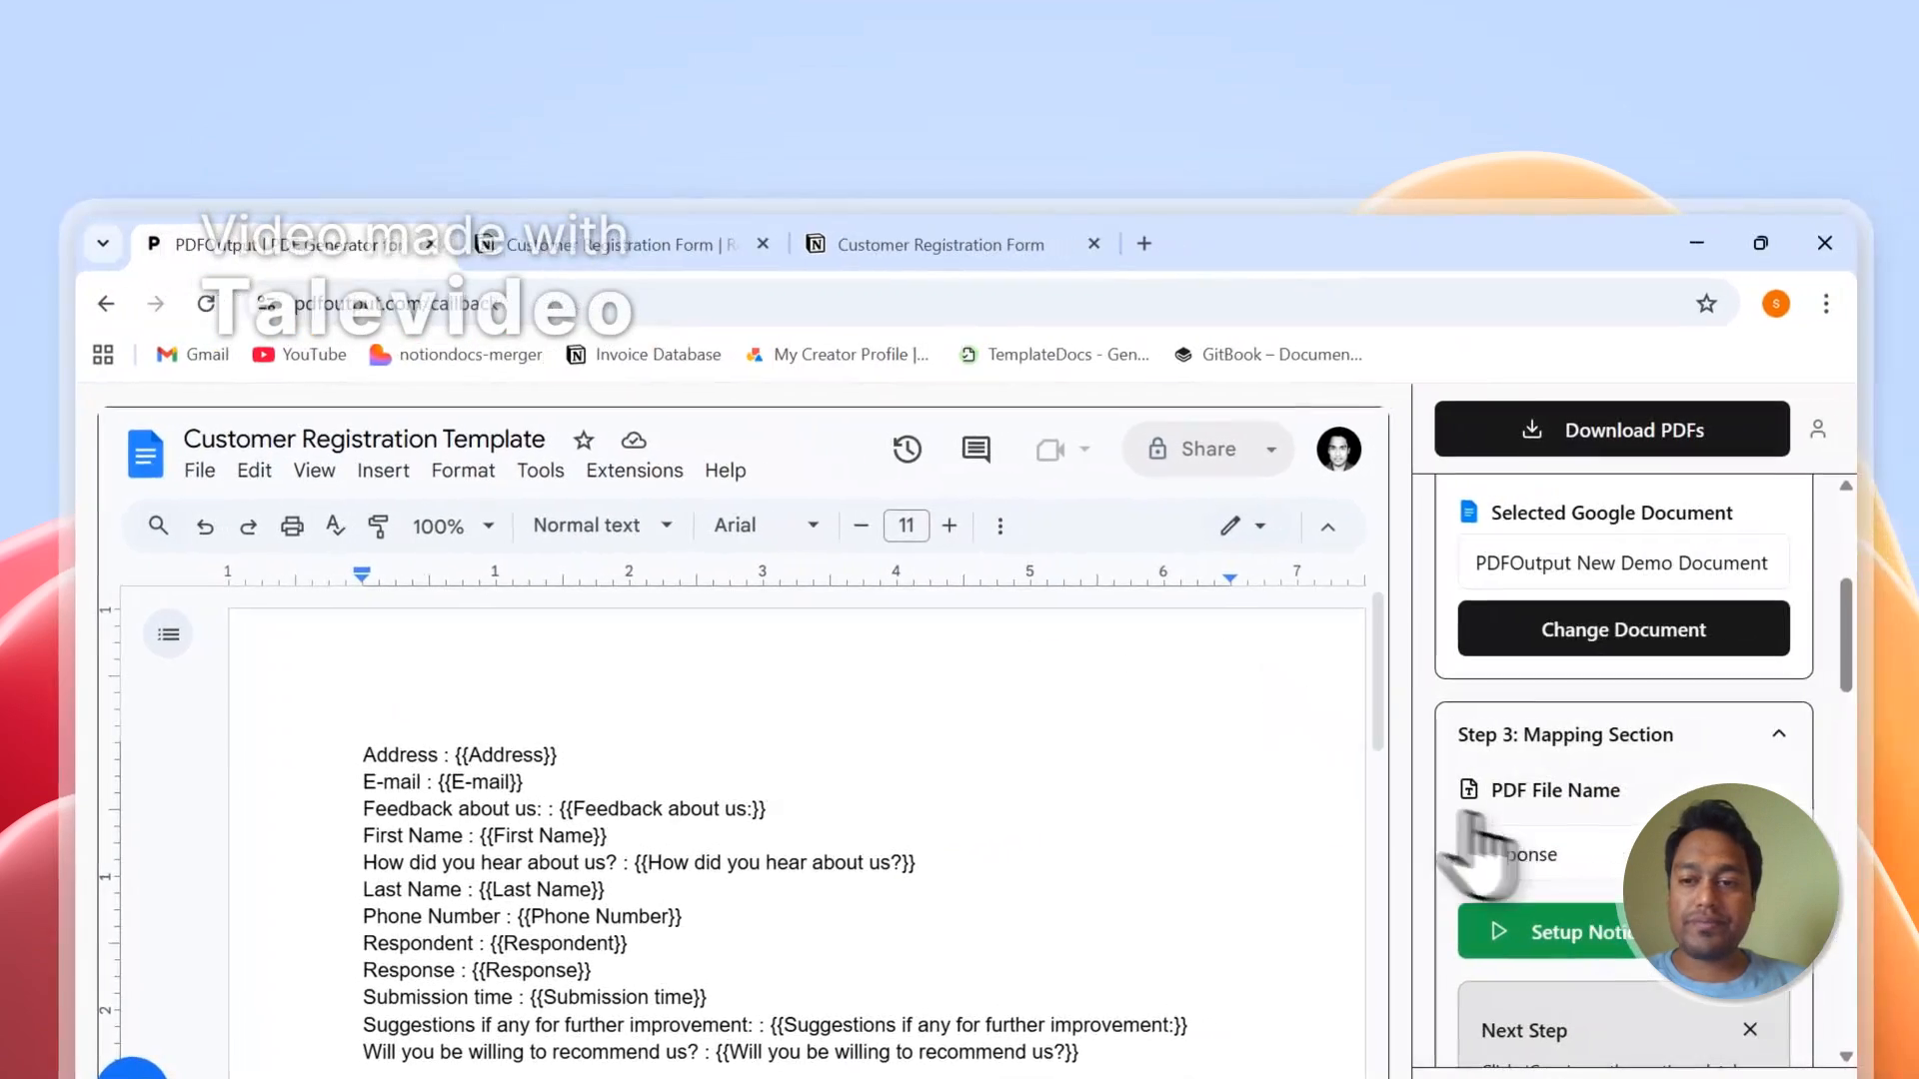
scroll(1582, 784, up, 3)
scroll(1582, 785, down, 11)
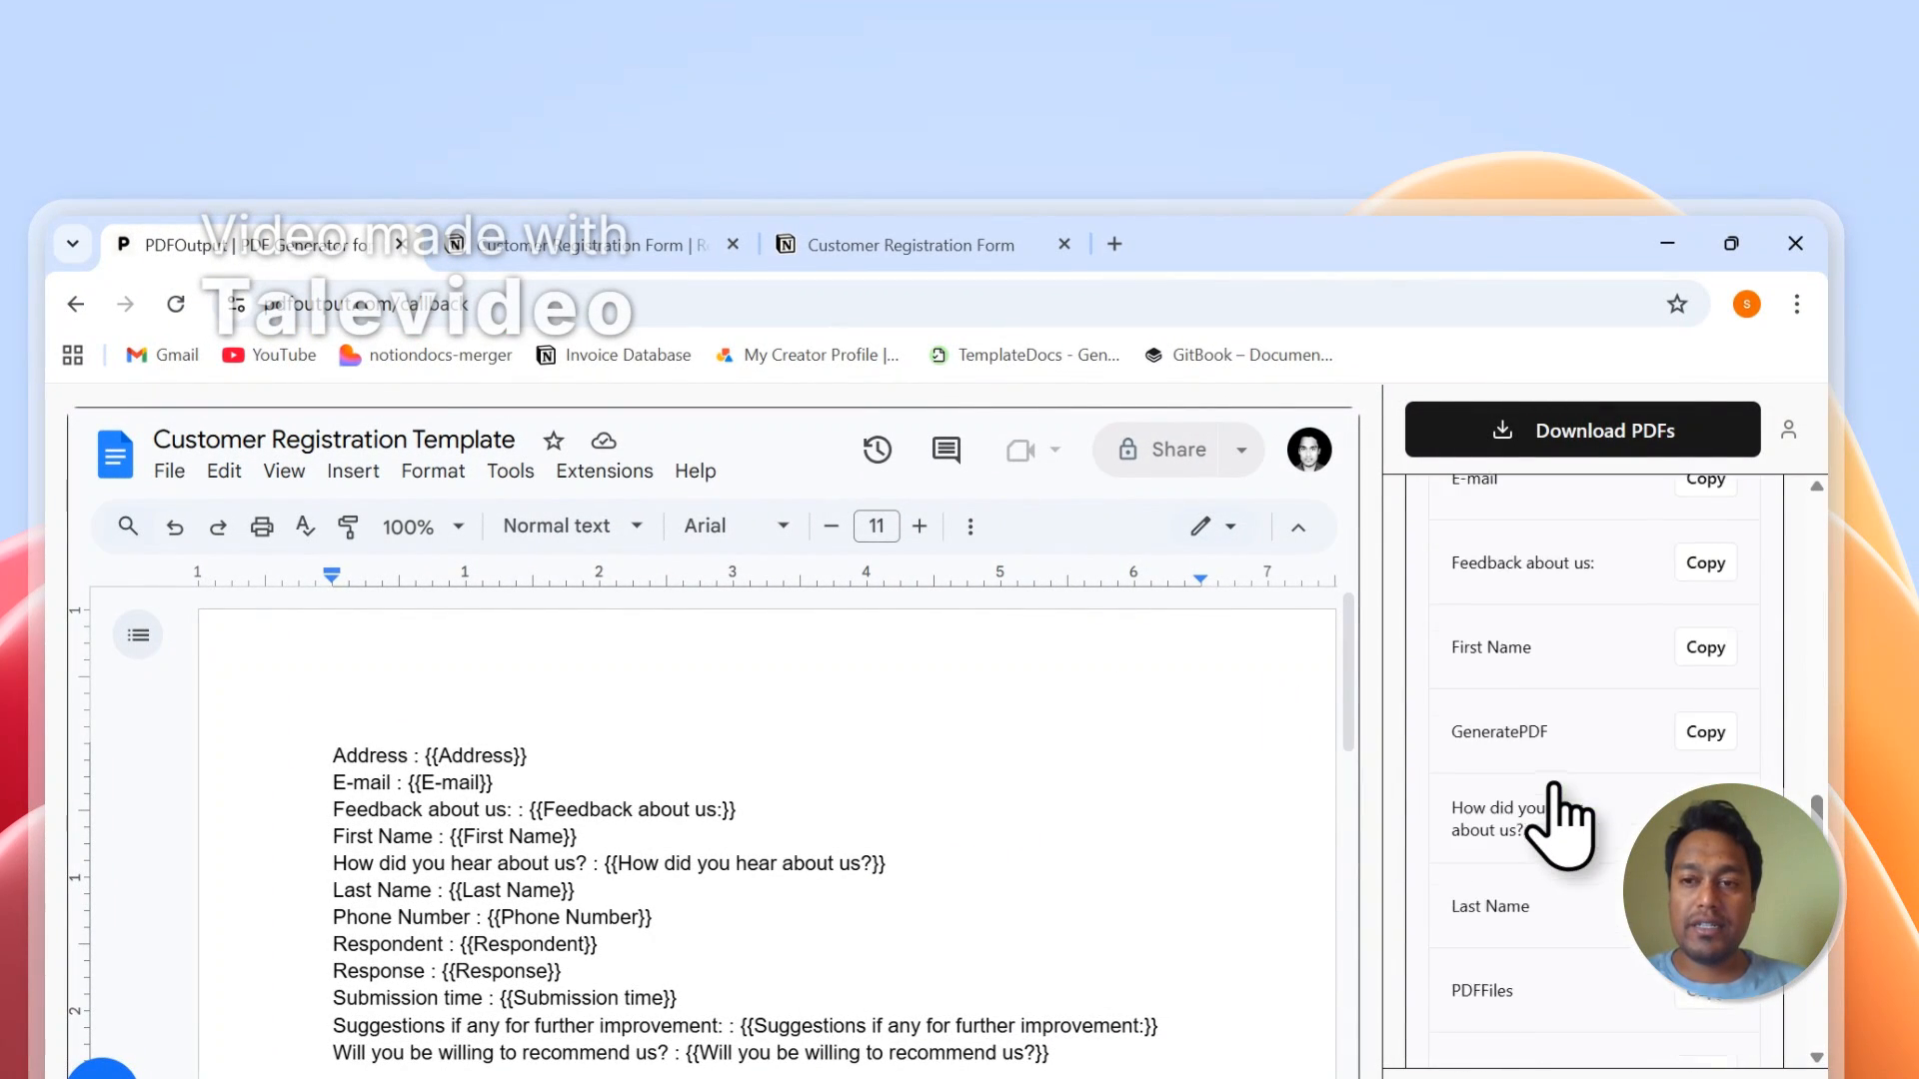
scroll(1559, 810, up, 10)
click(1559, 445)
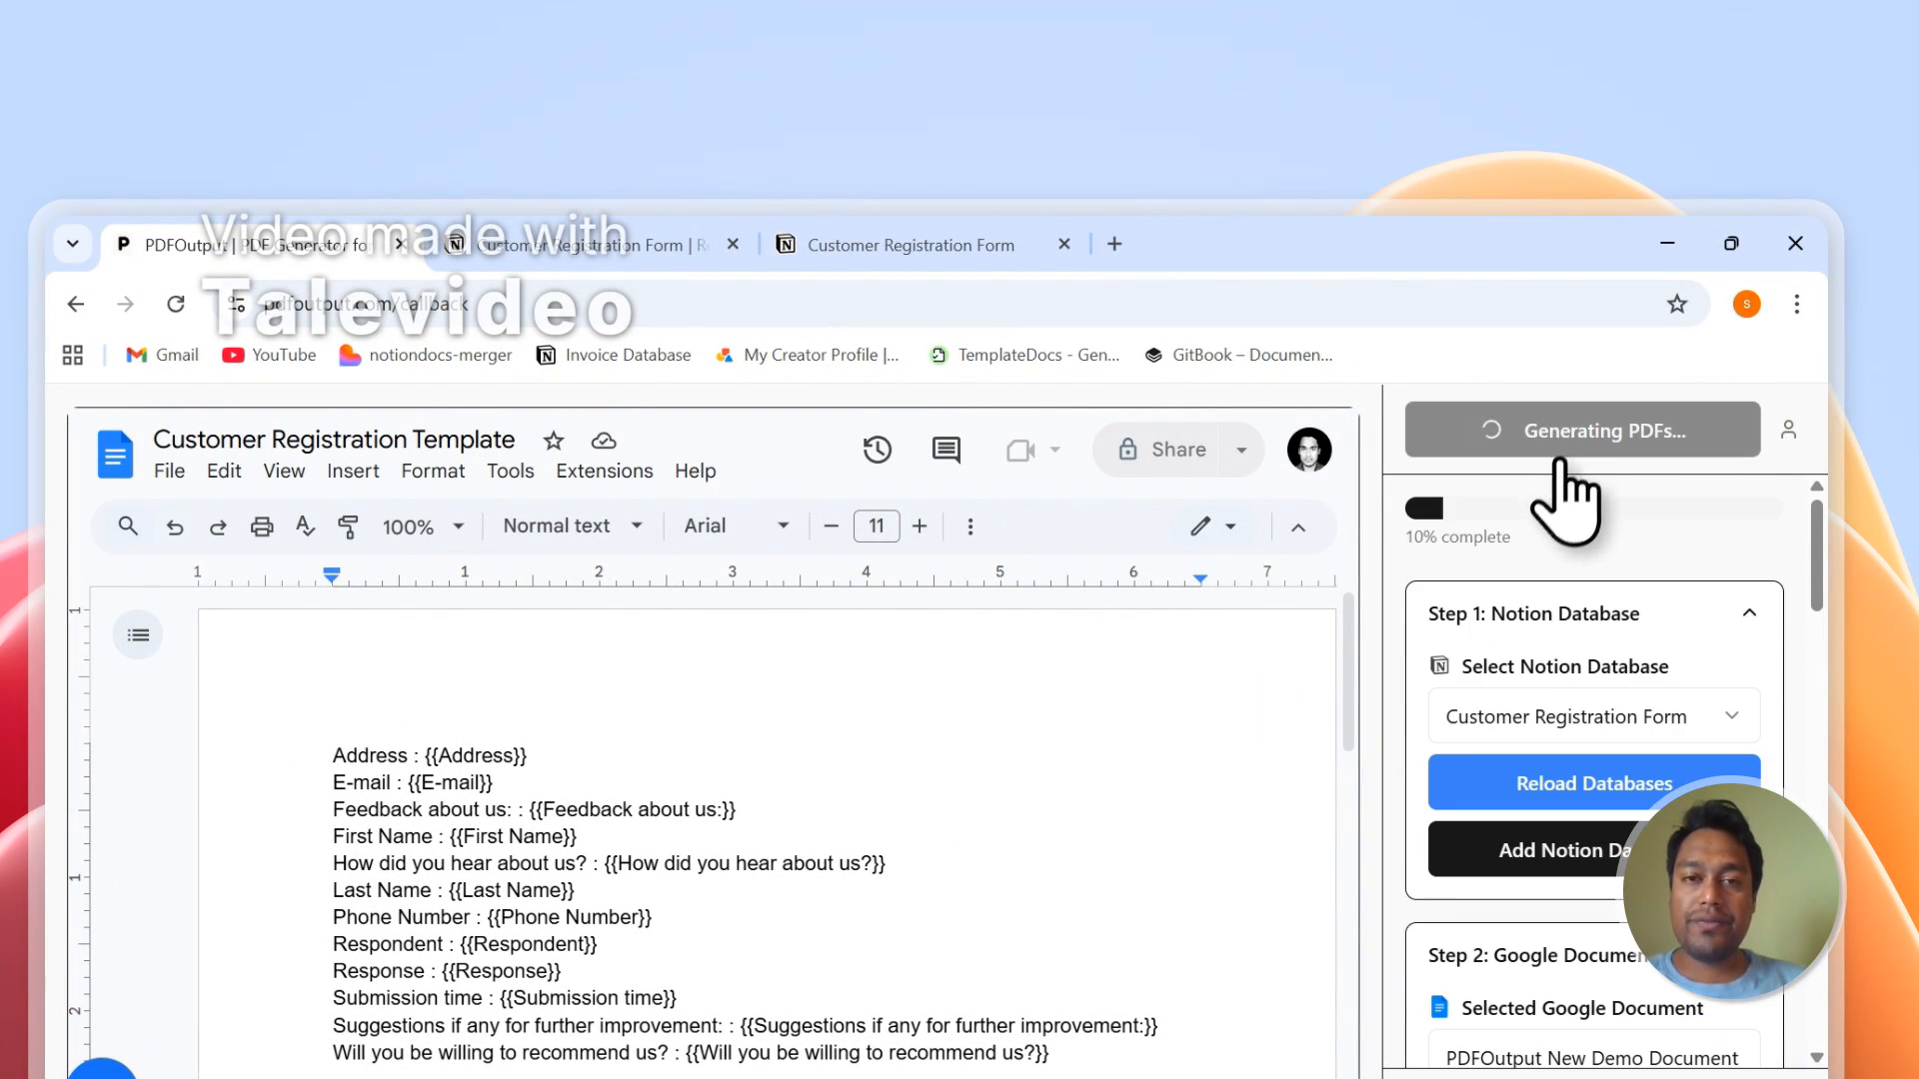
- Open the Response A PDF from the PDFFiles column in Notion and compare its contents with the first response row
click(915, 245)
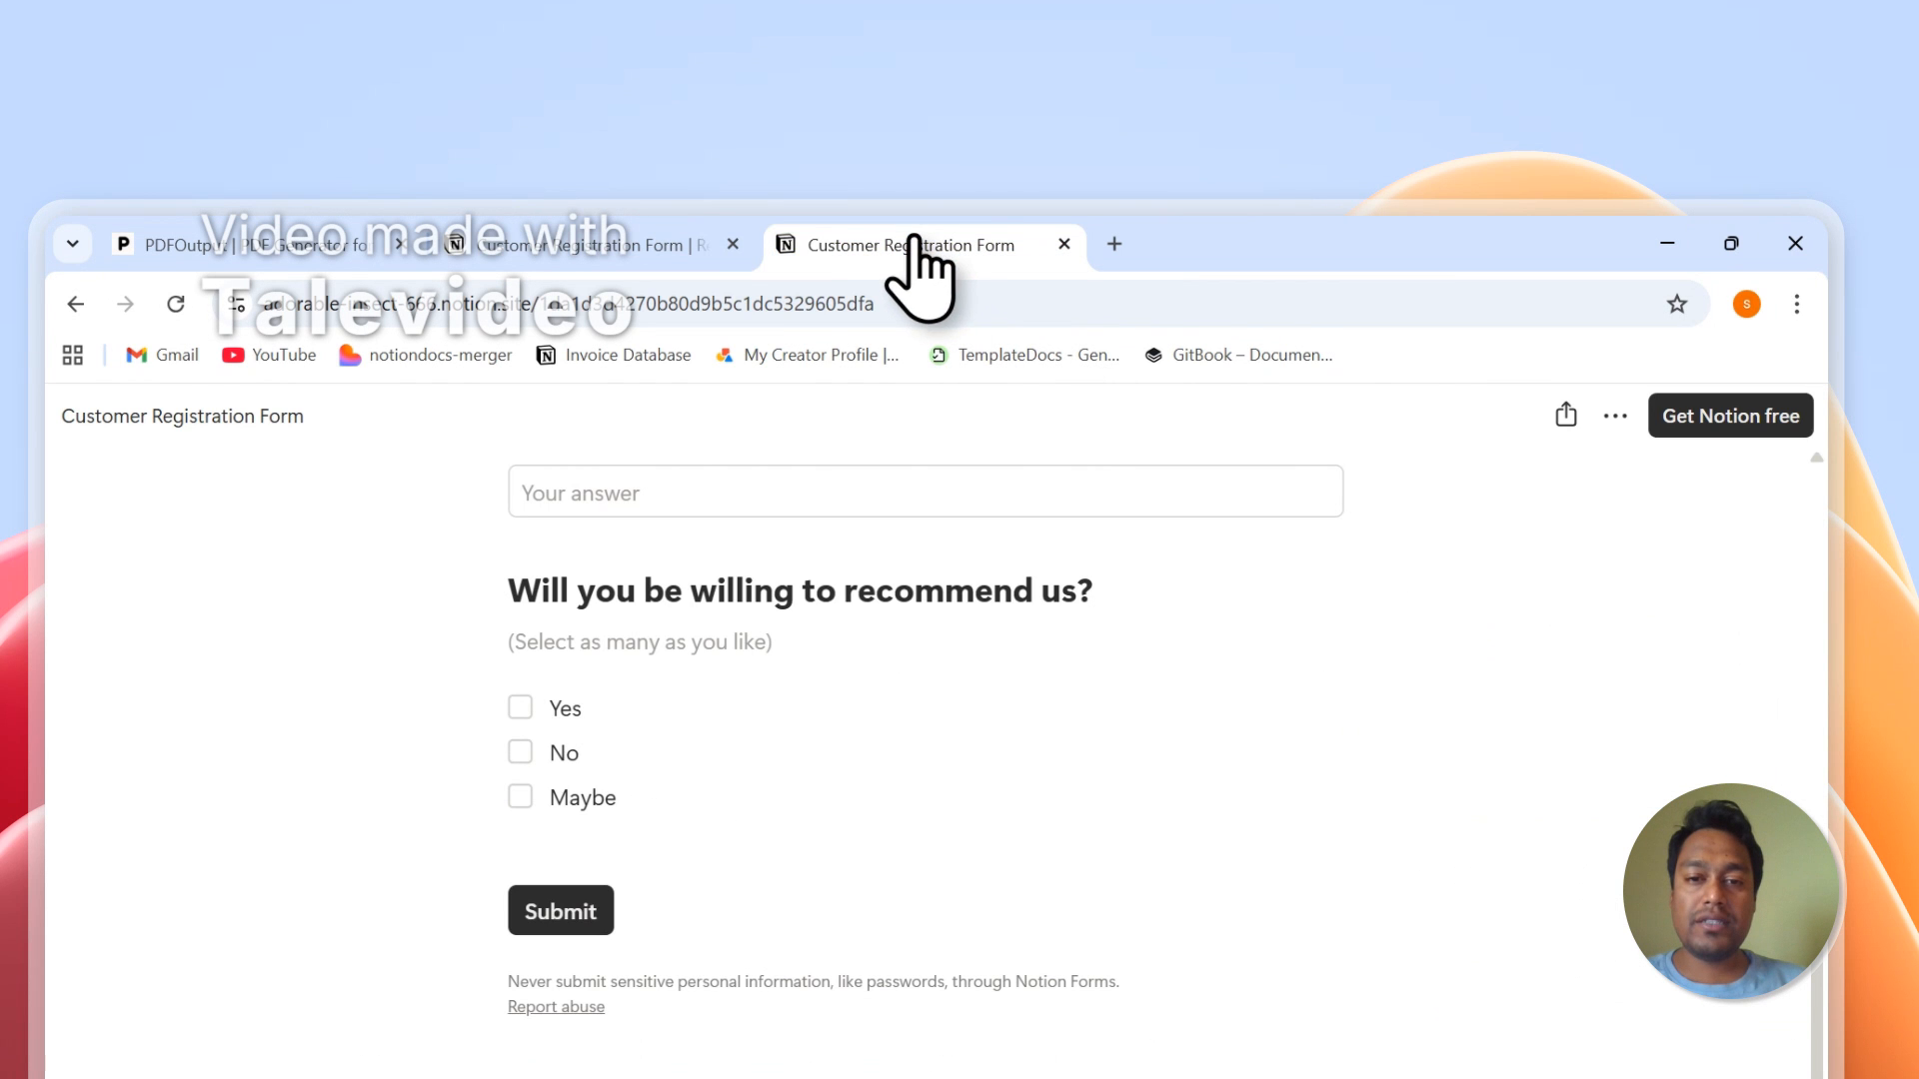
click(672, 247)
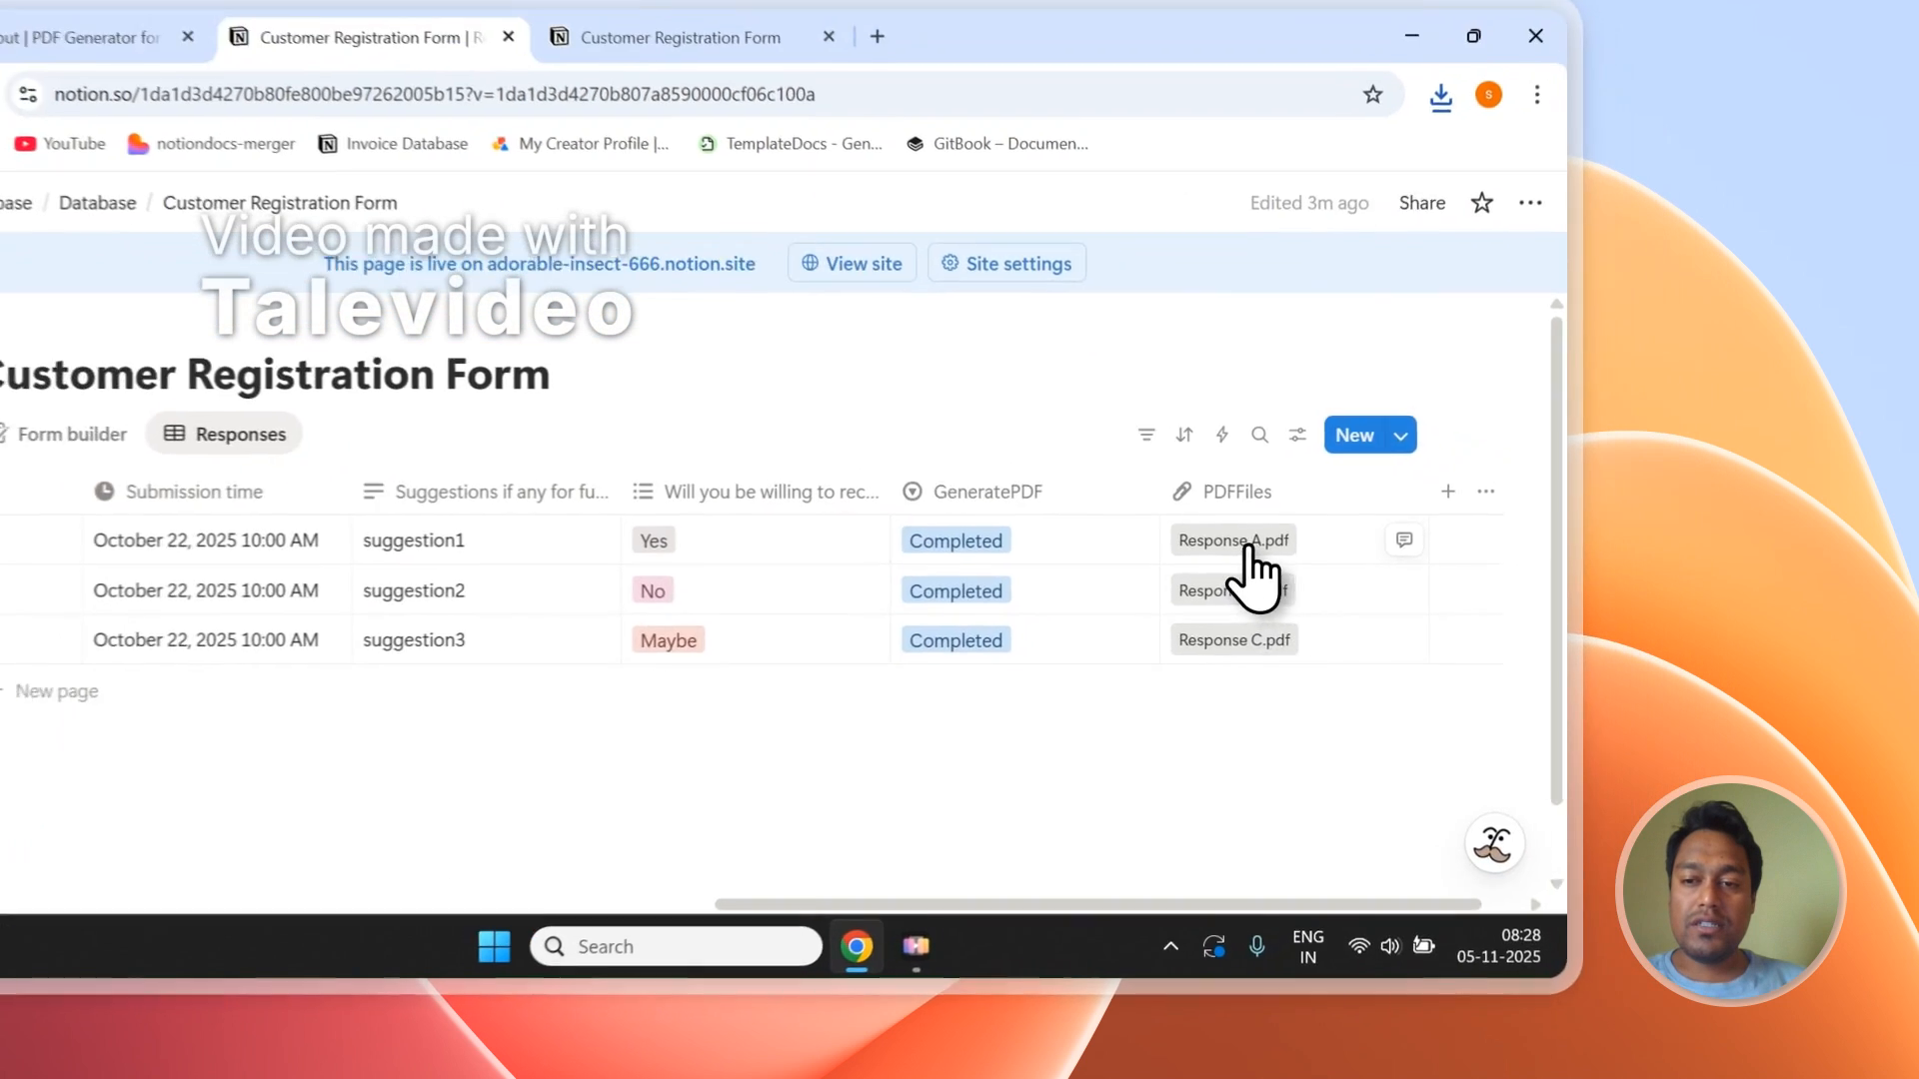
click(1424, 584)
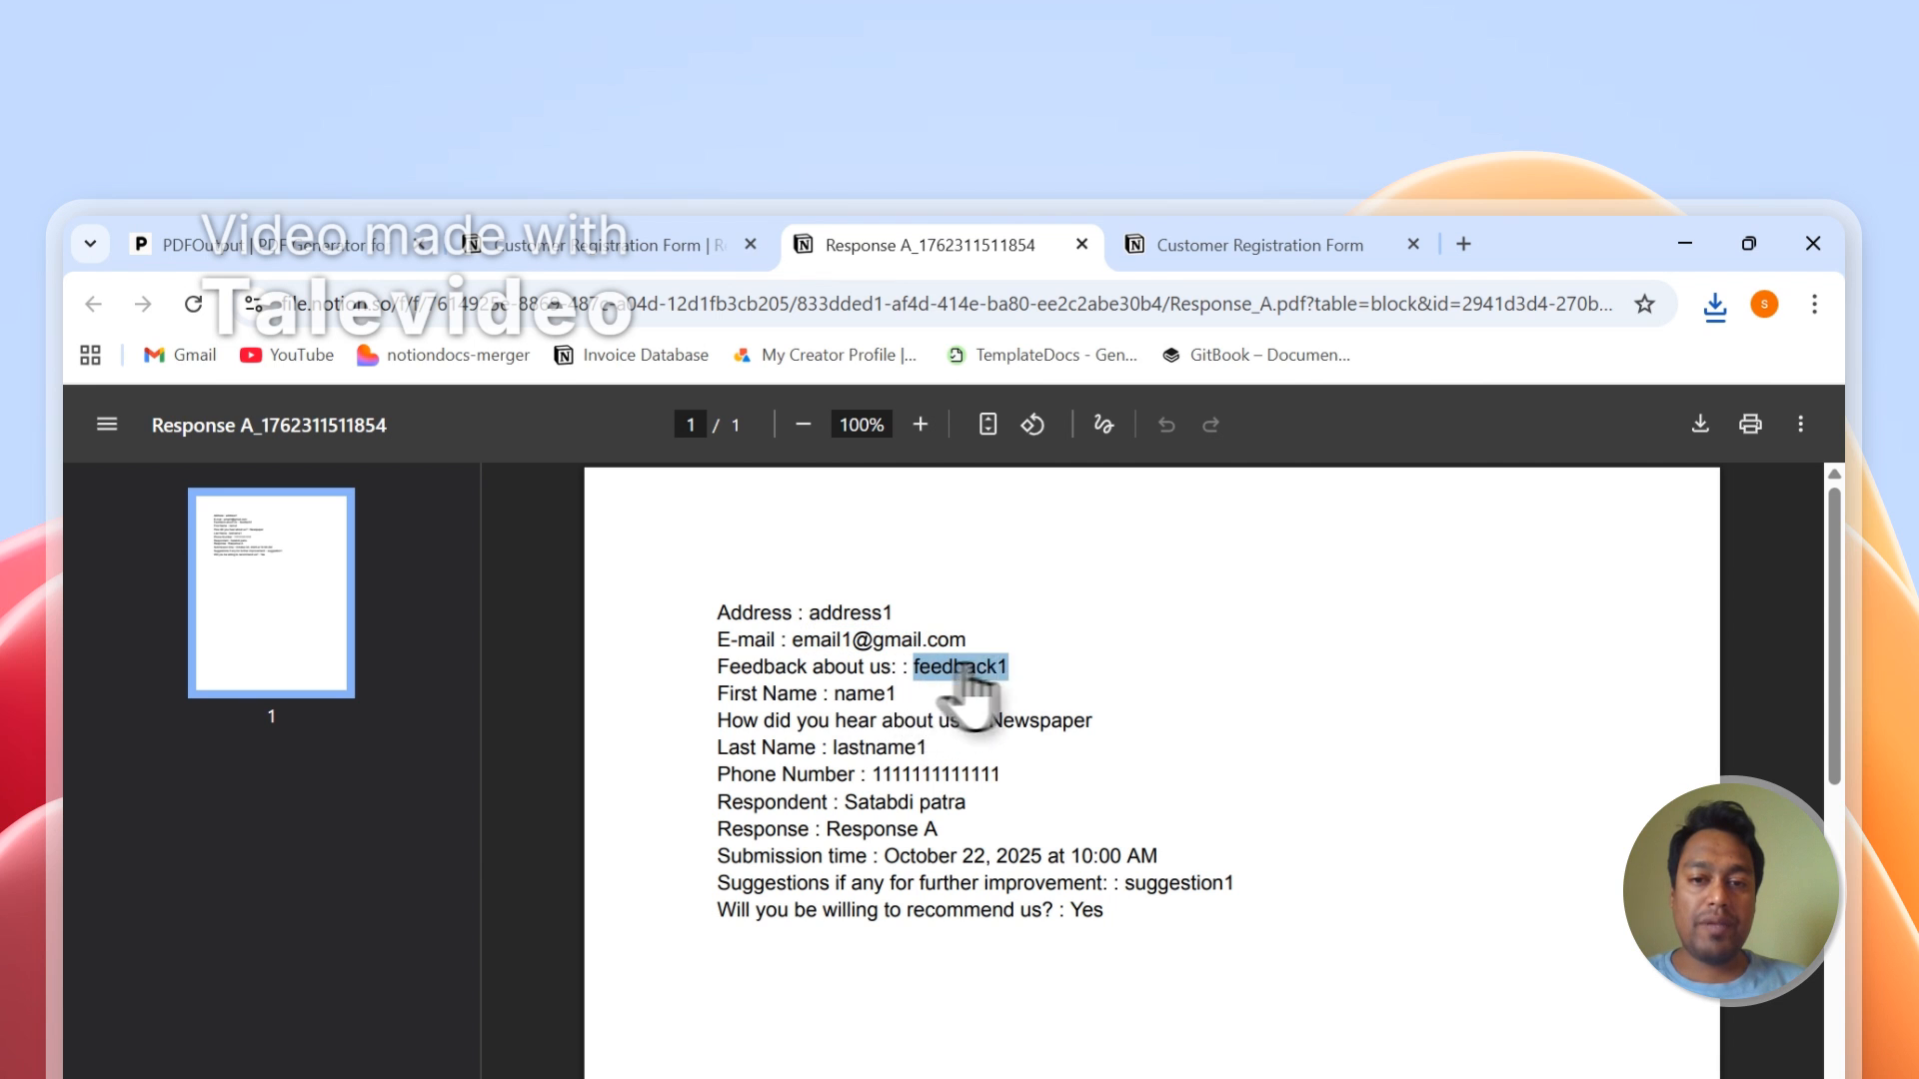
drag(850, 698, 937, 698)
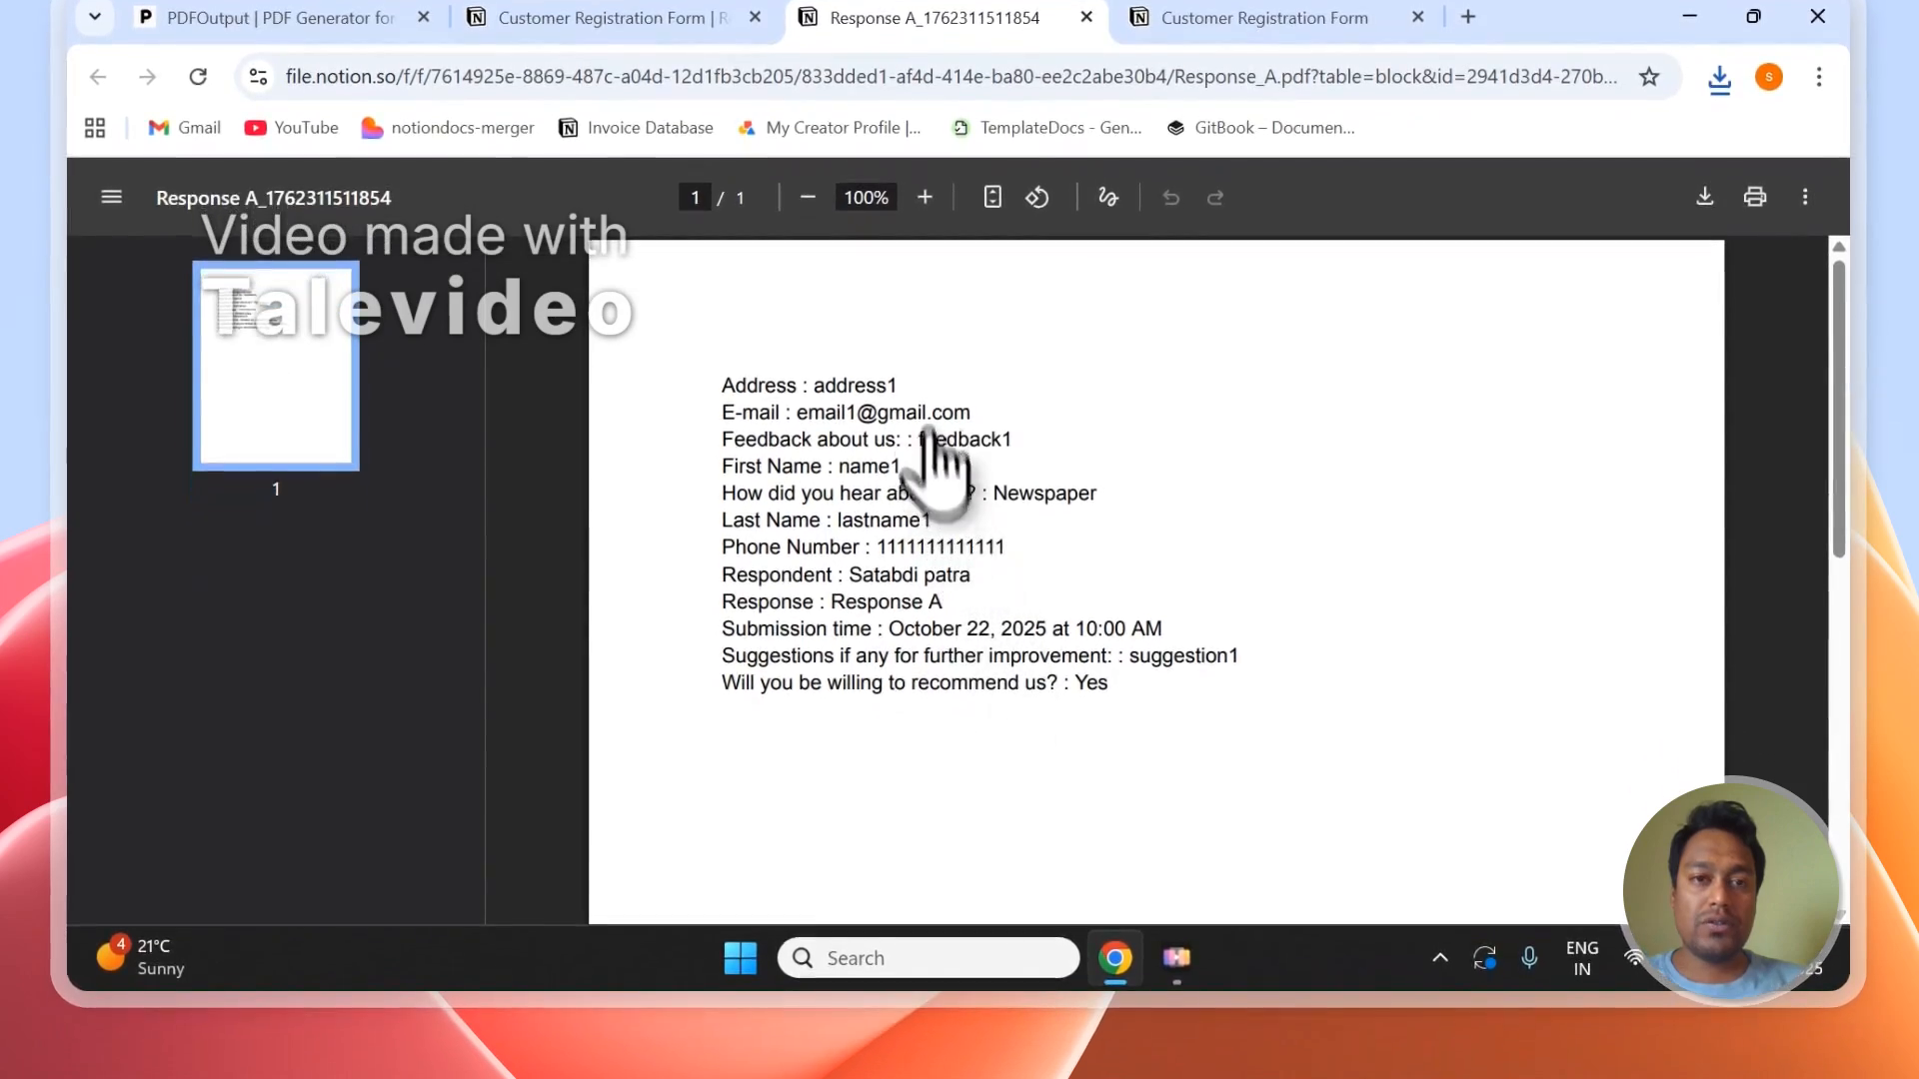
click(671, 244)
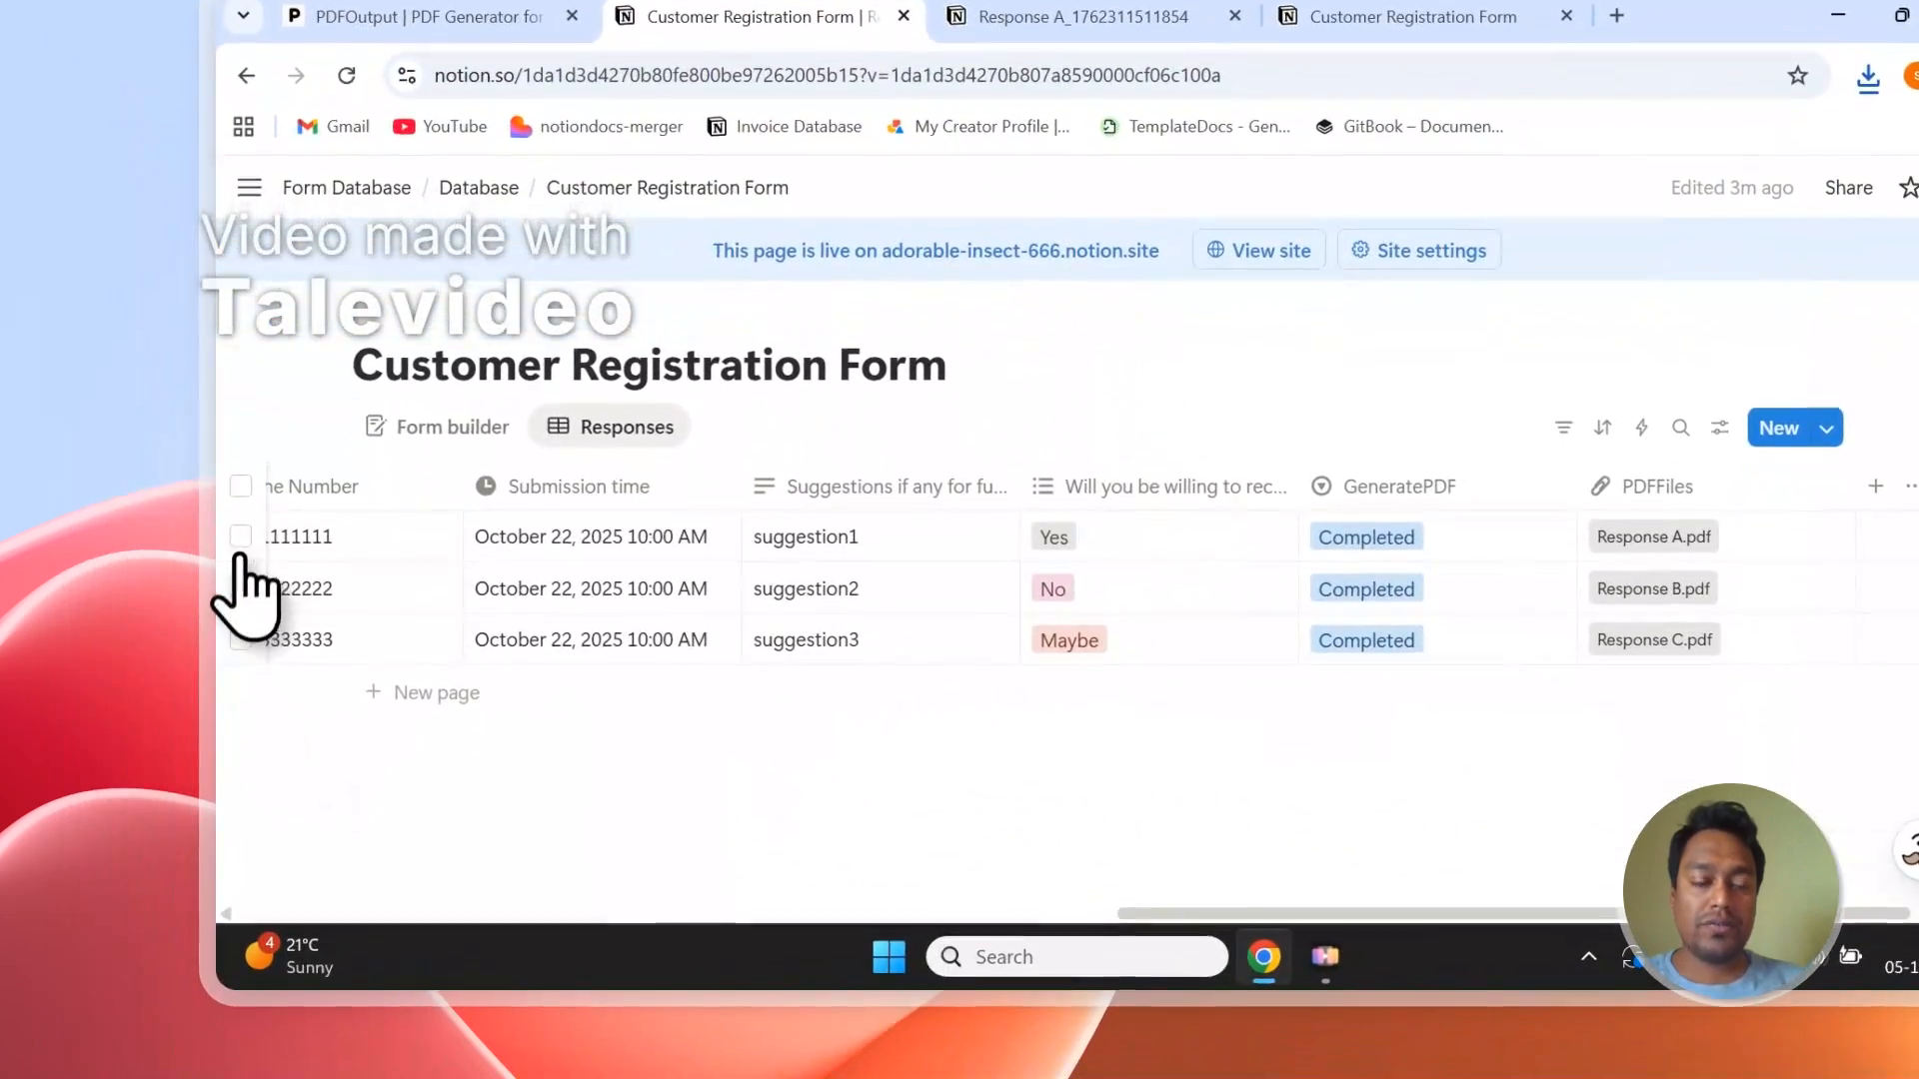
click(239, 537)
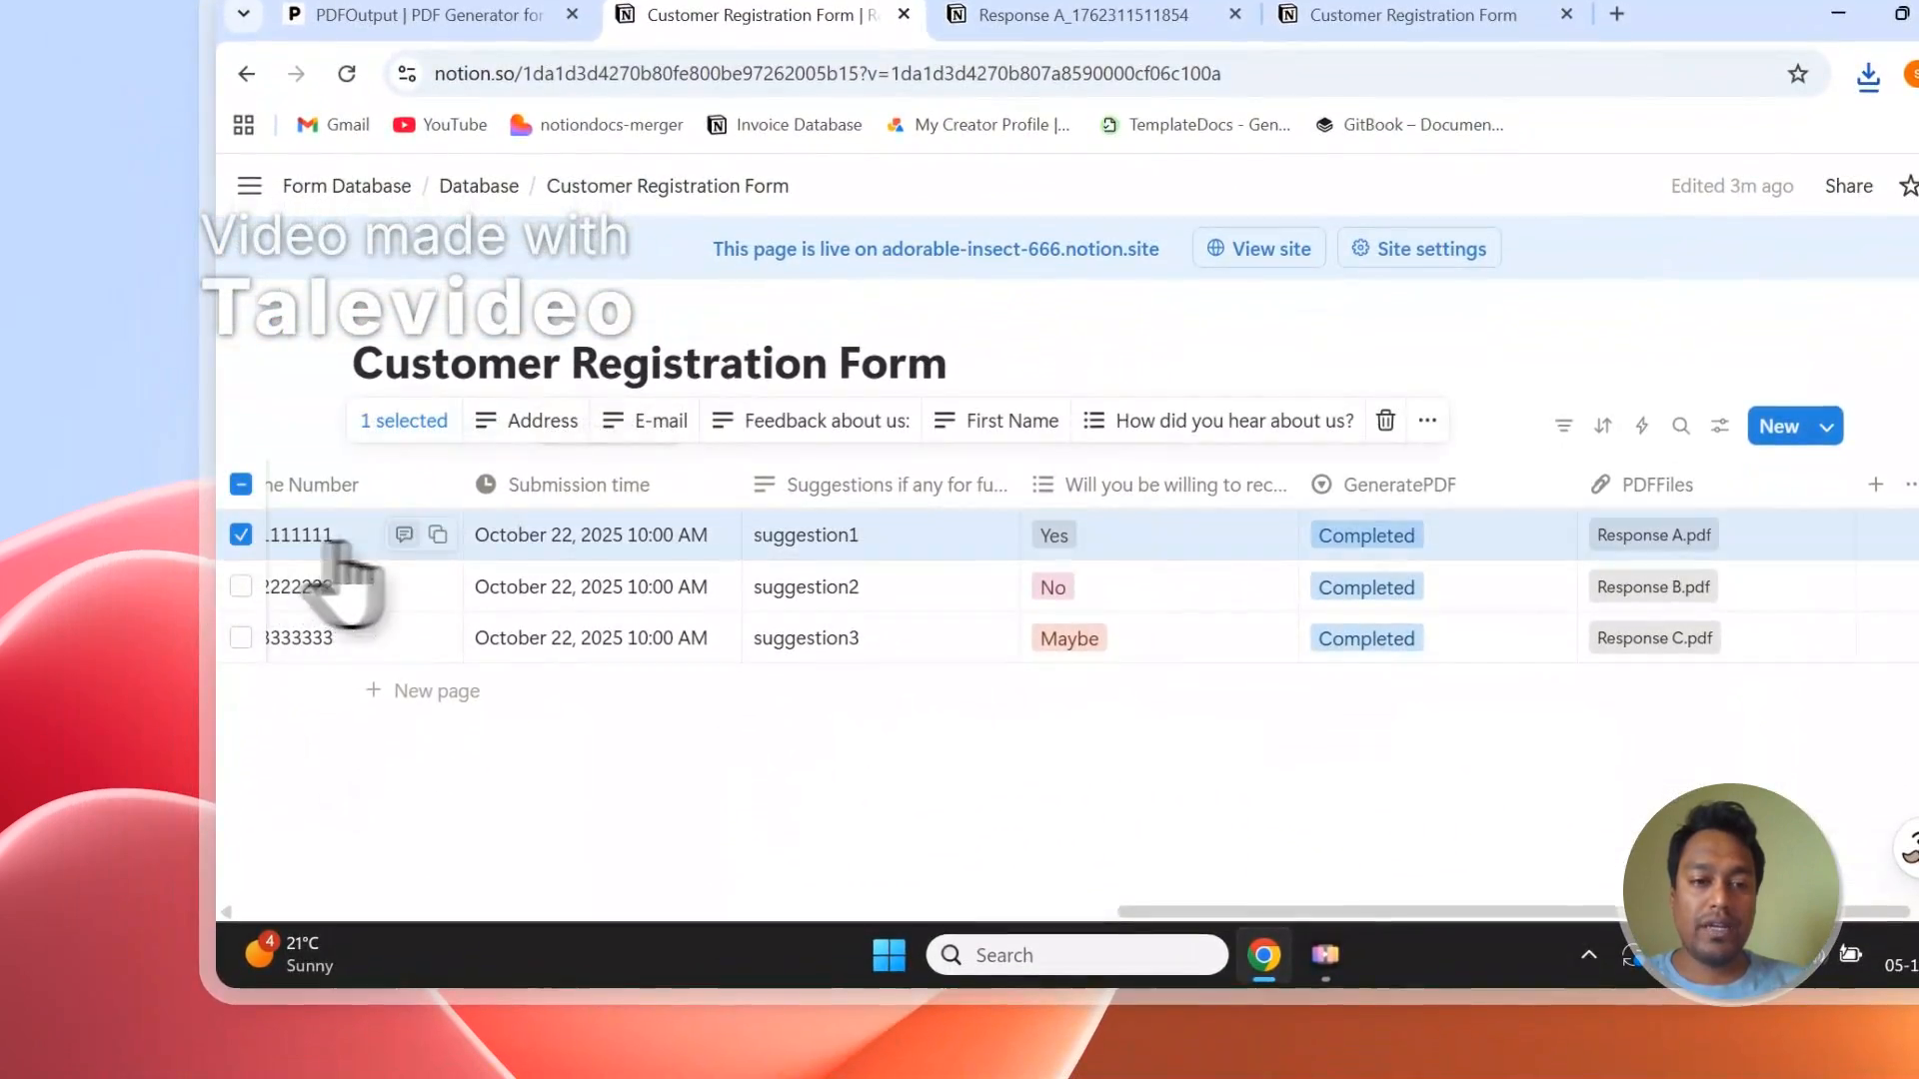
click(1070, 14)
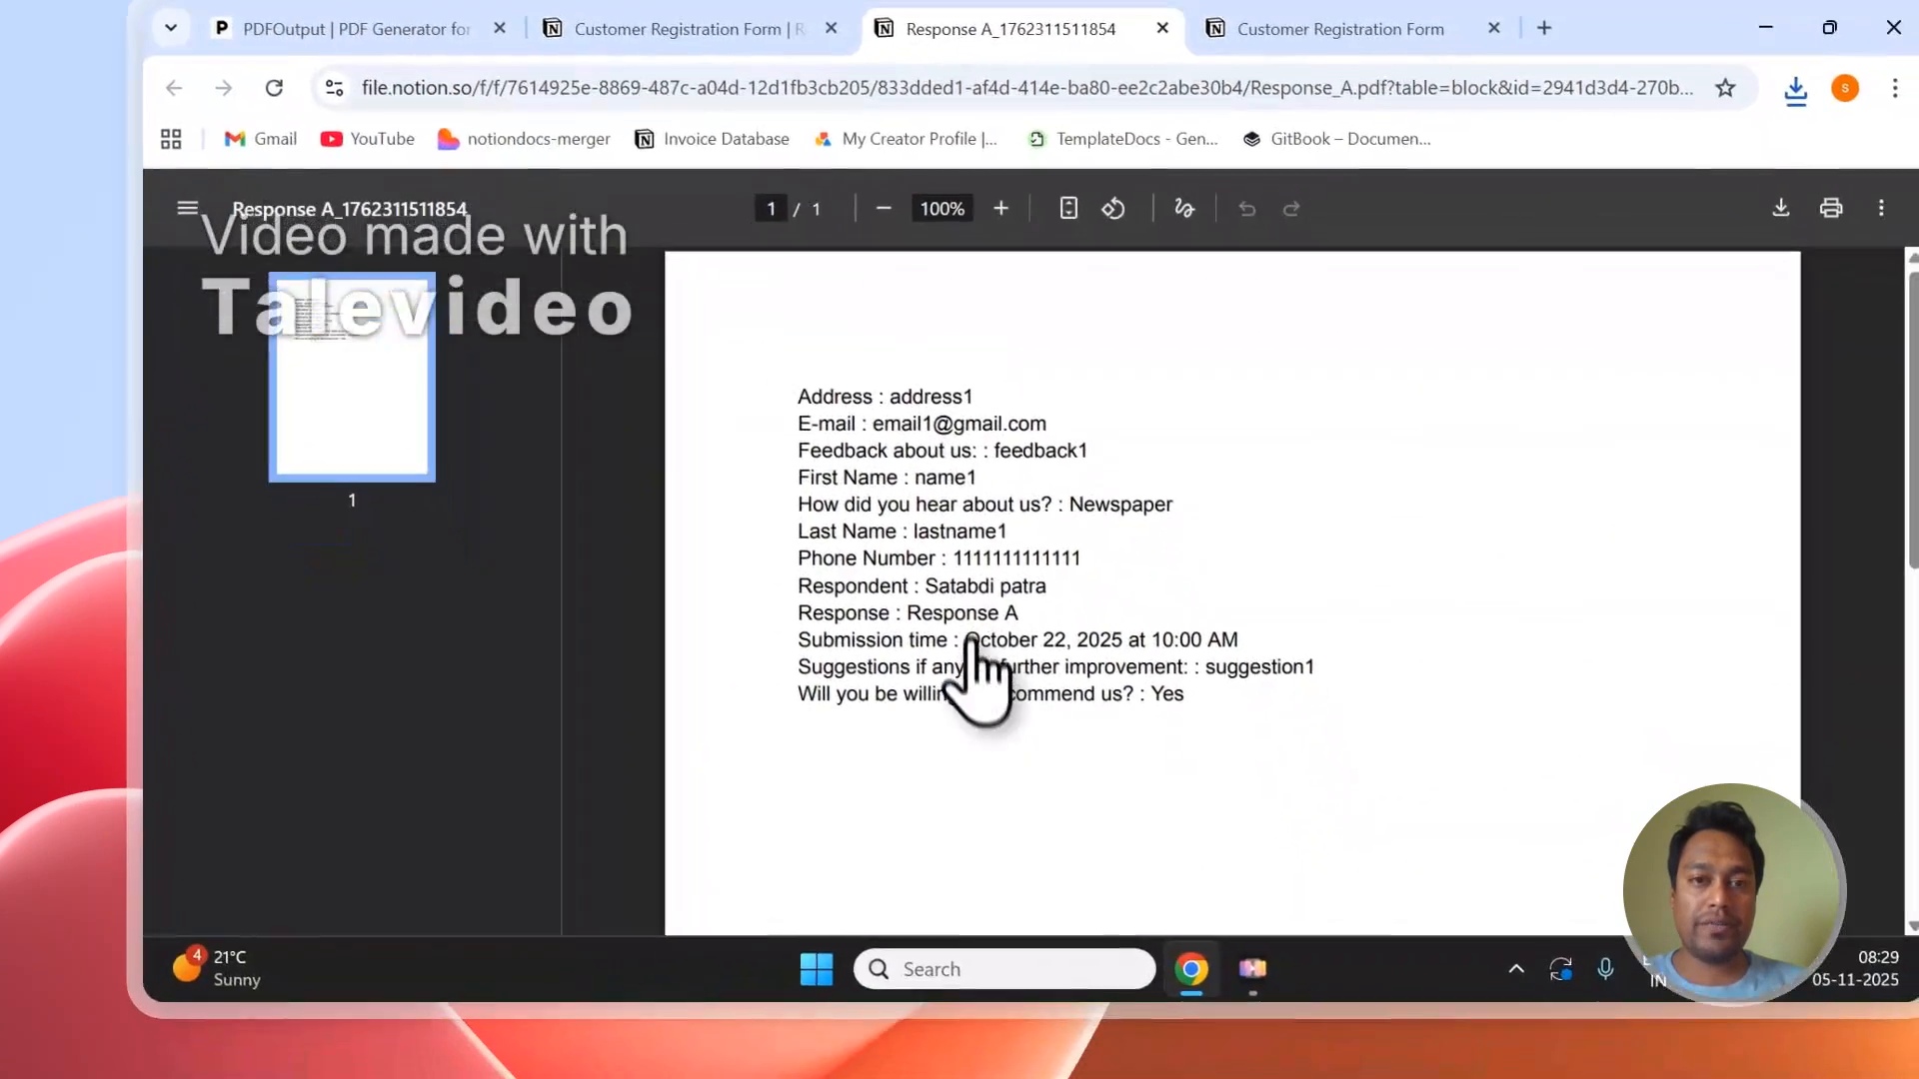
click(783, 29)
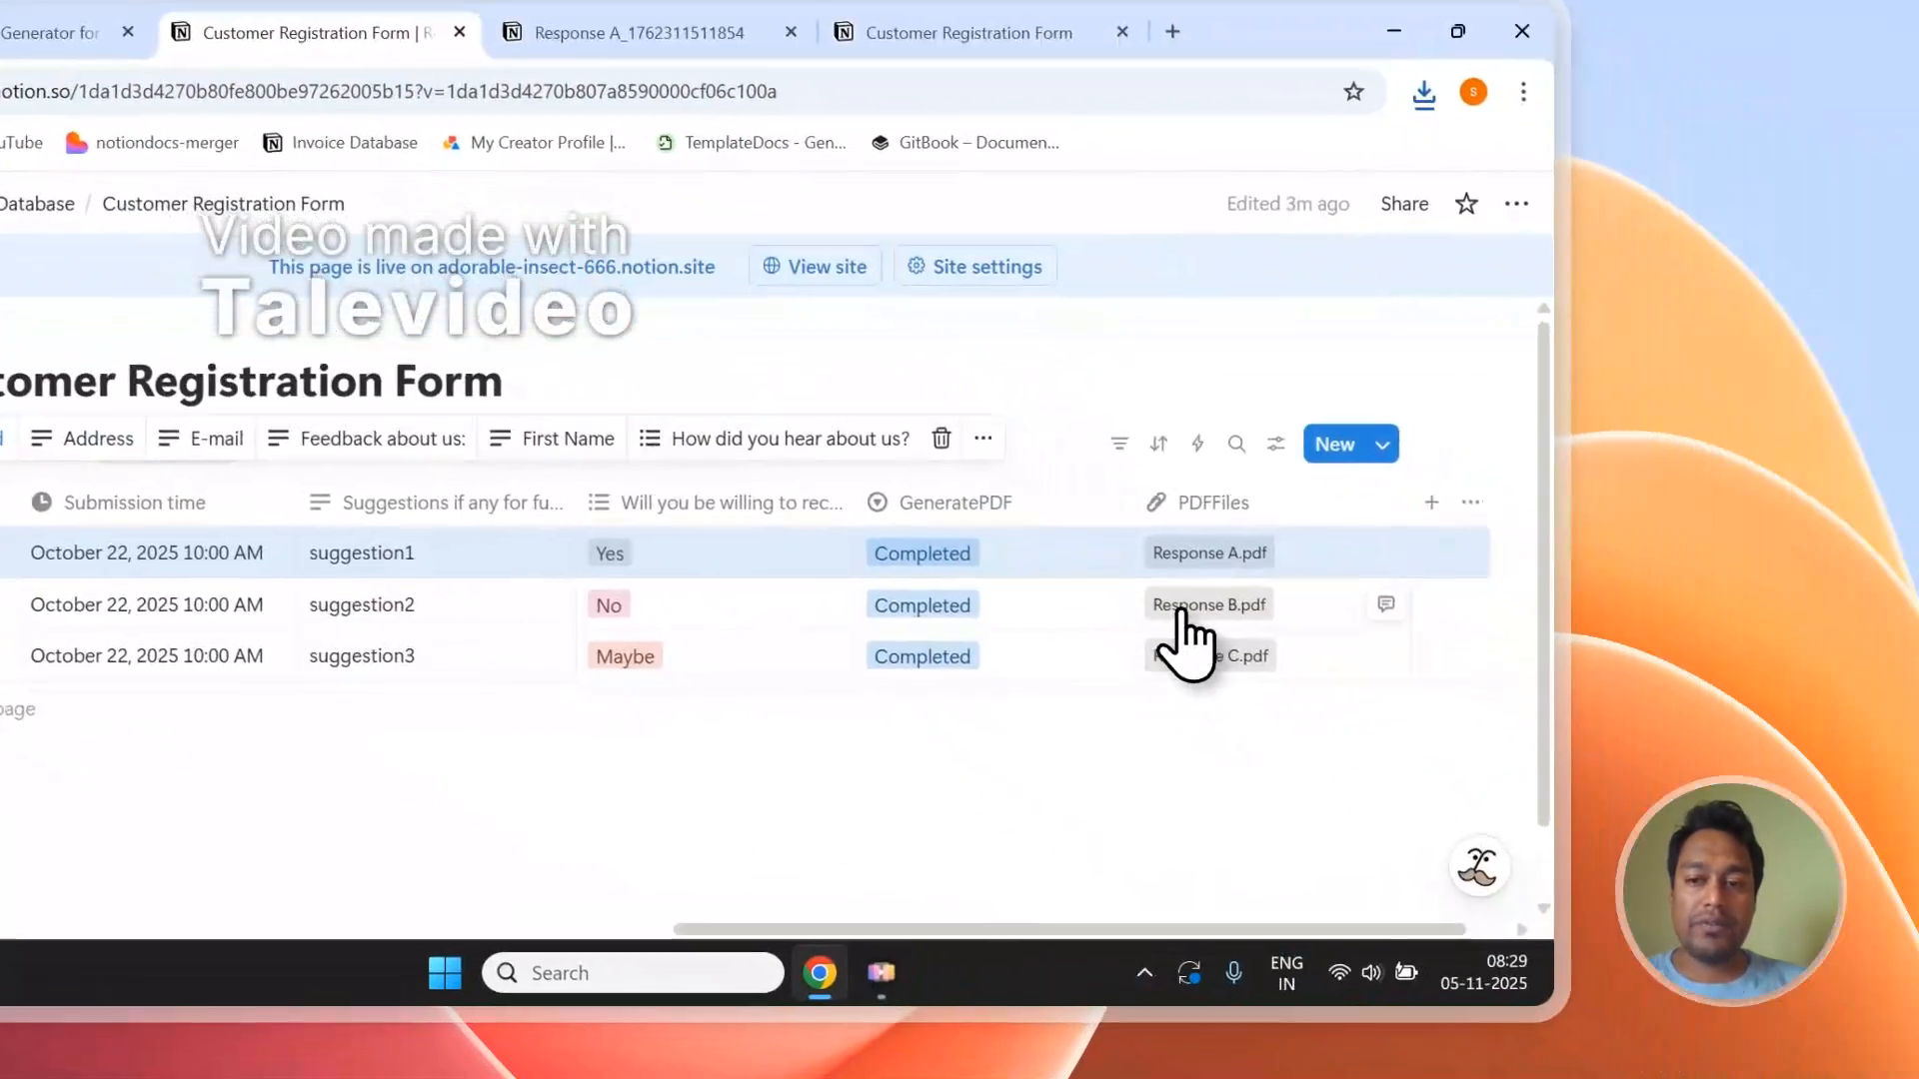
- Open the Response B PDF to check its contents, close both PDF tabs, and deselect the first response row
click(1446, 595)
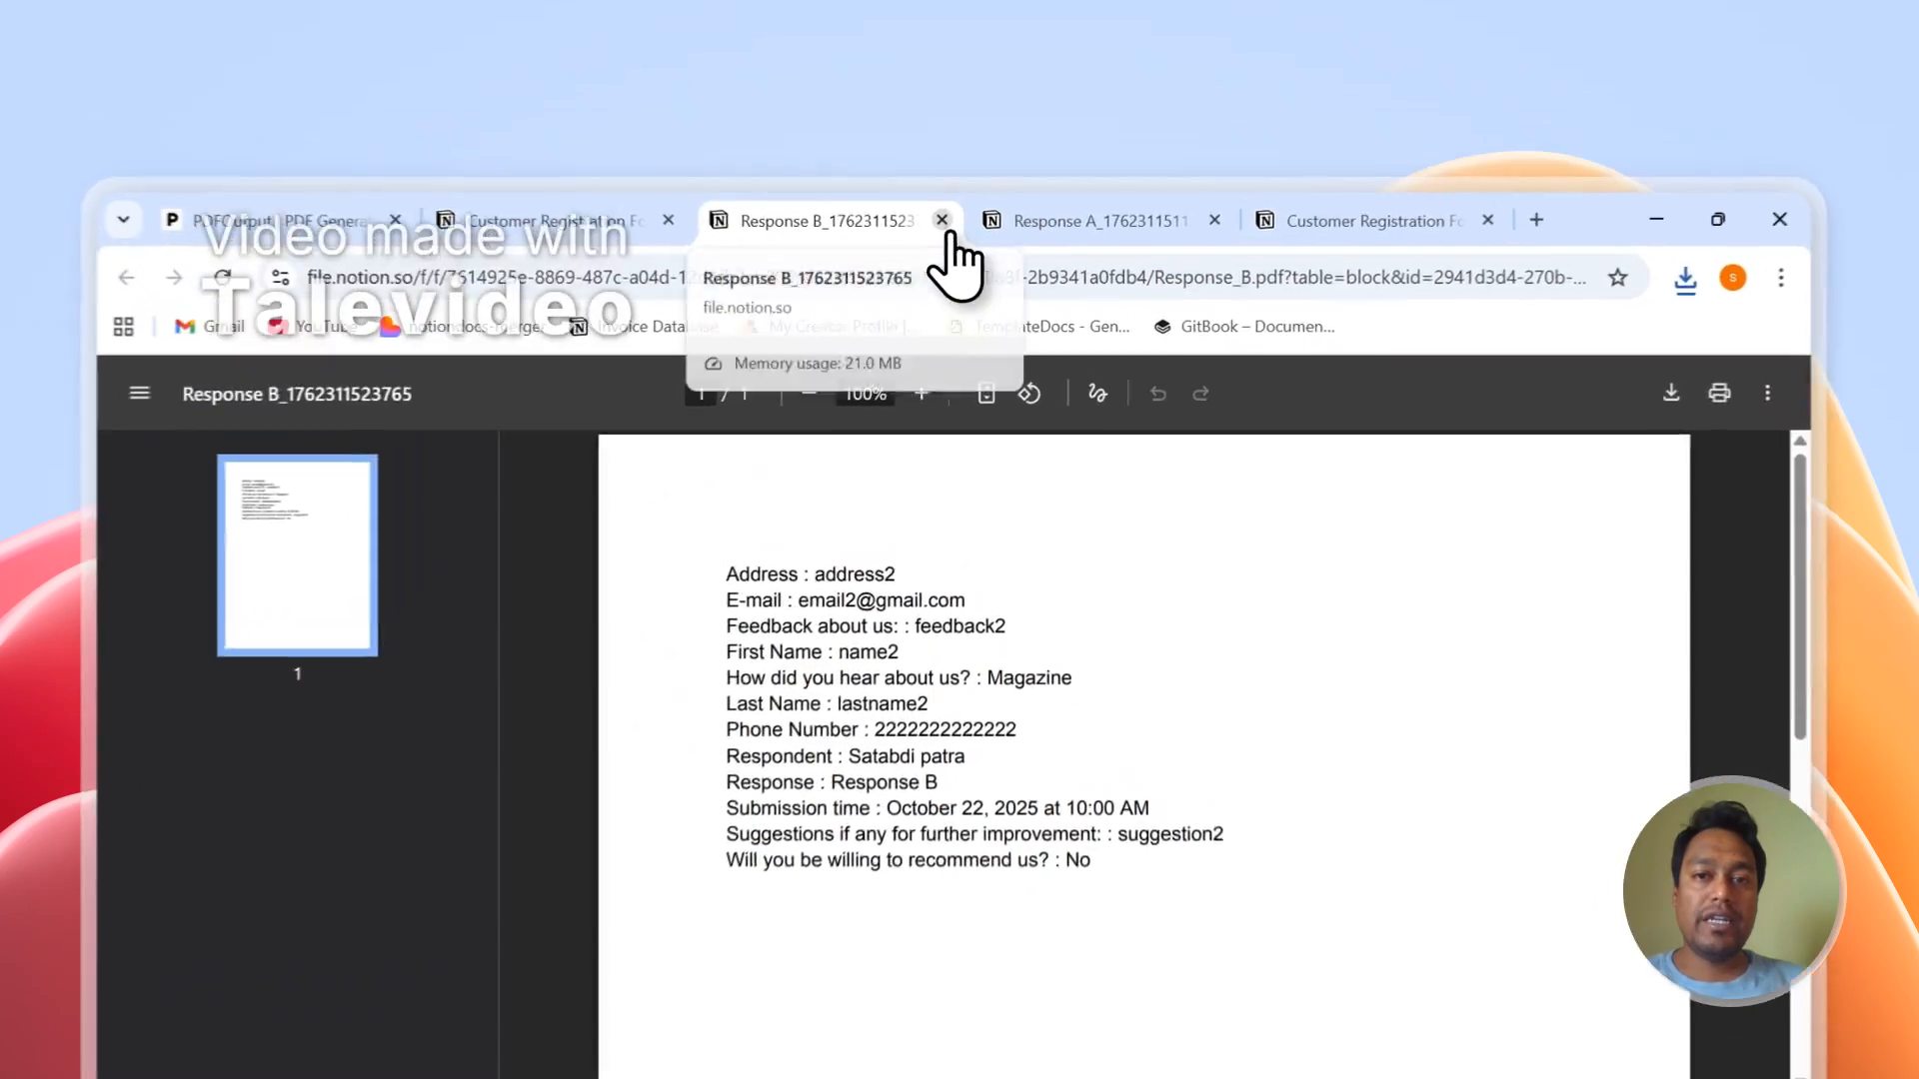
click(947, 146)
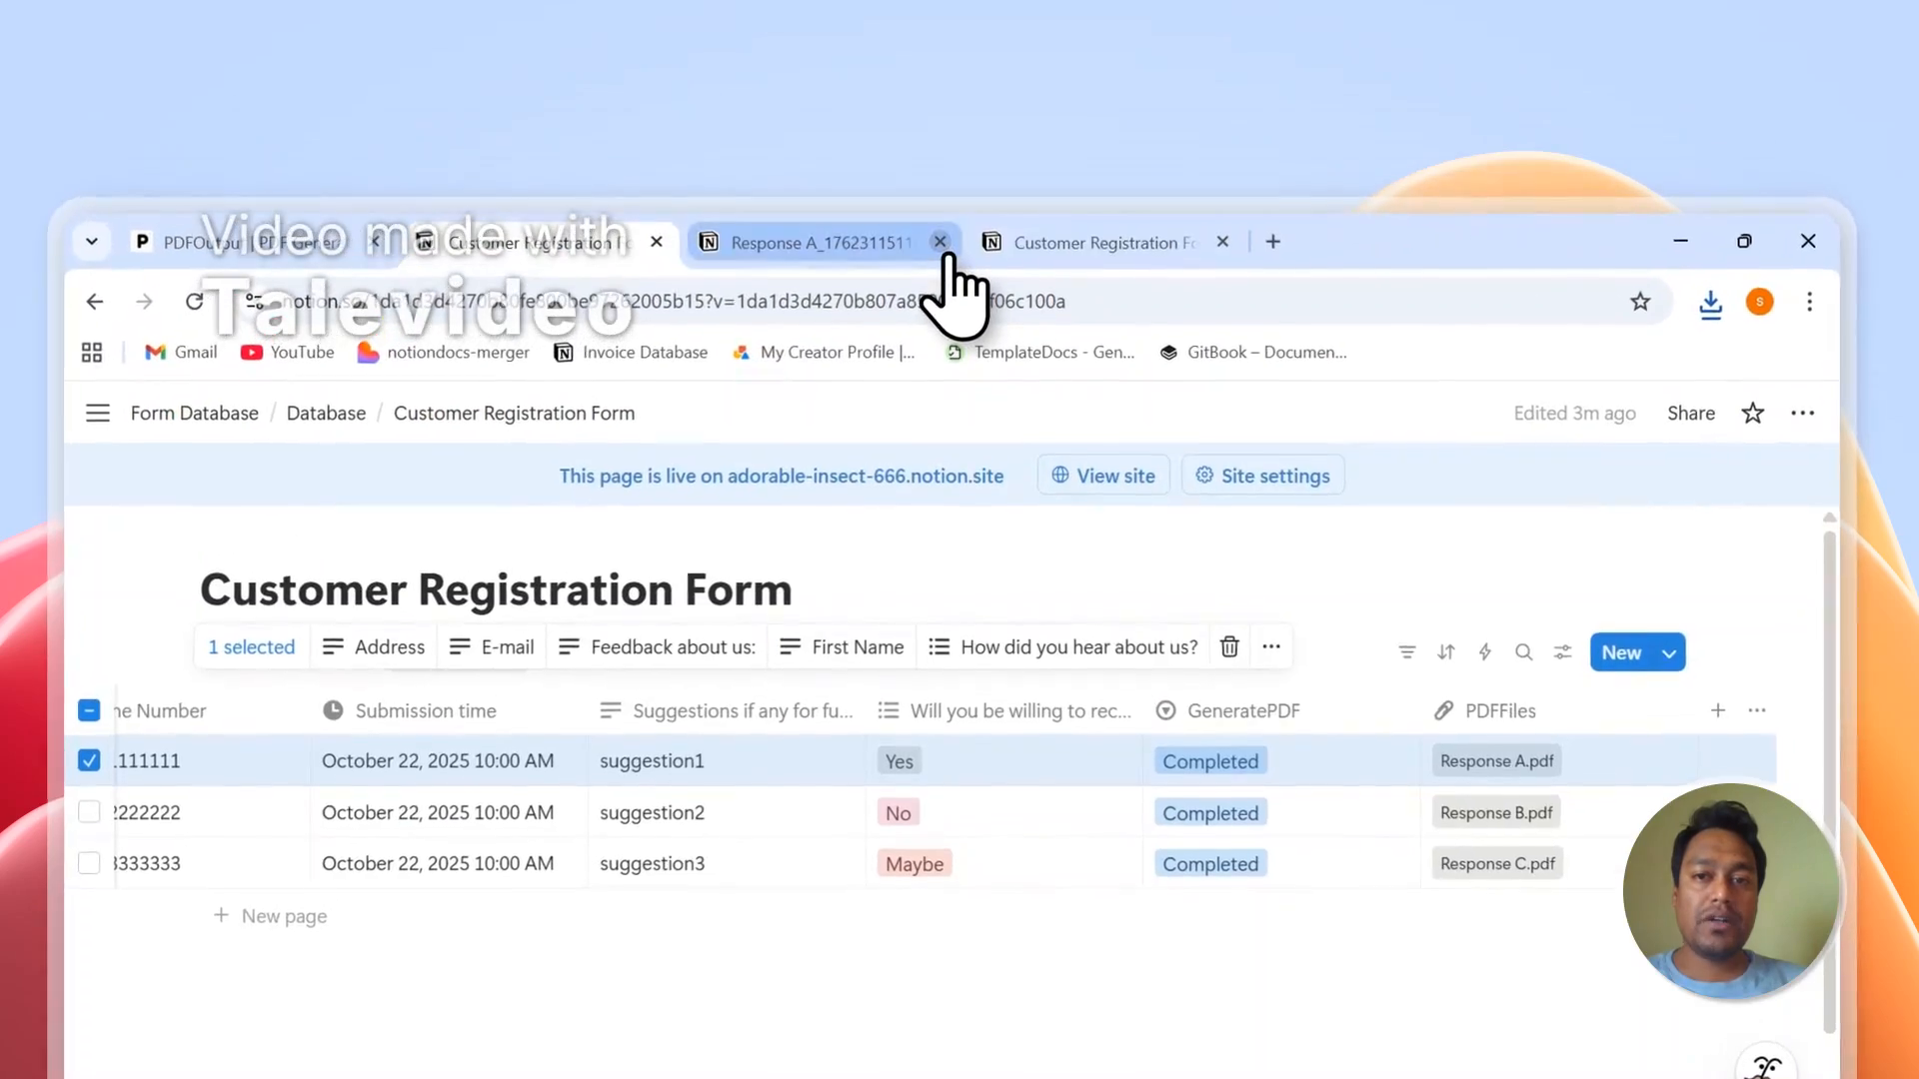
click(947, 146)
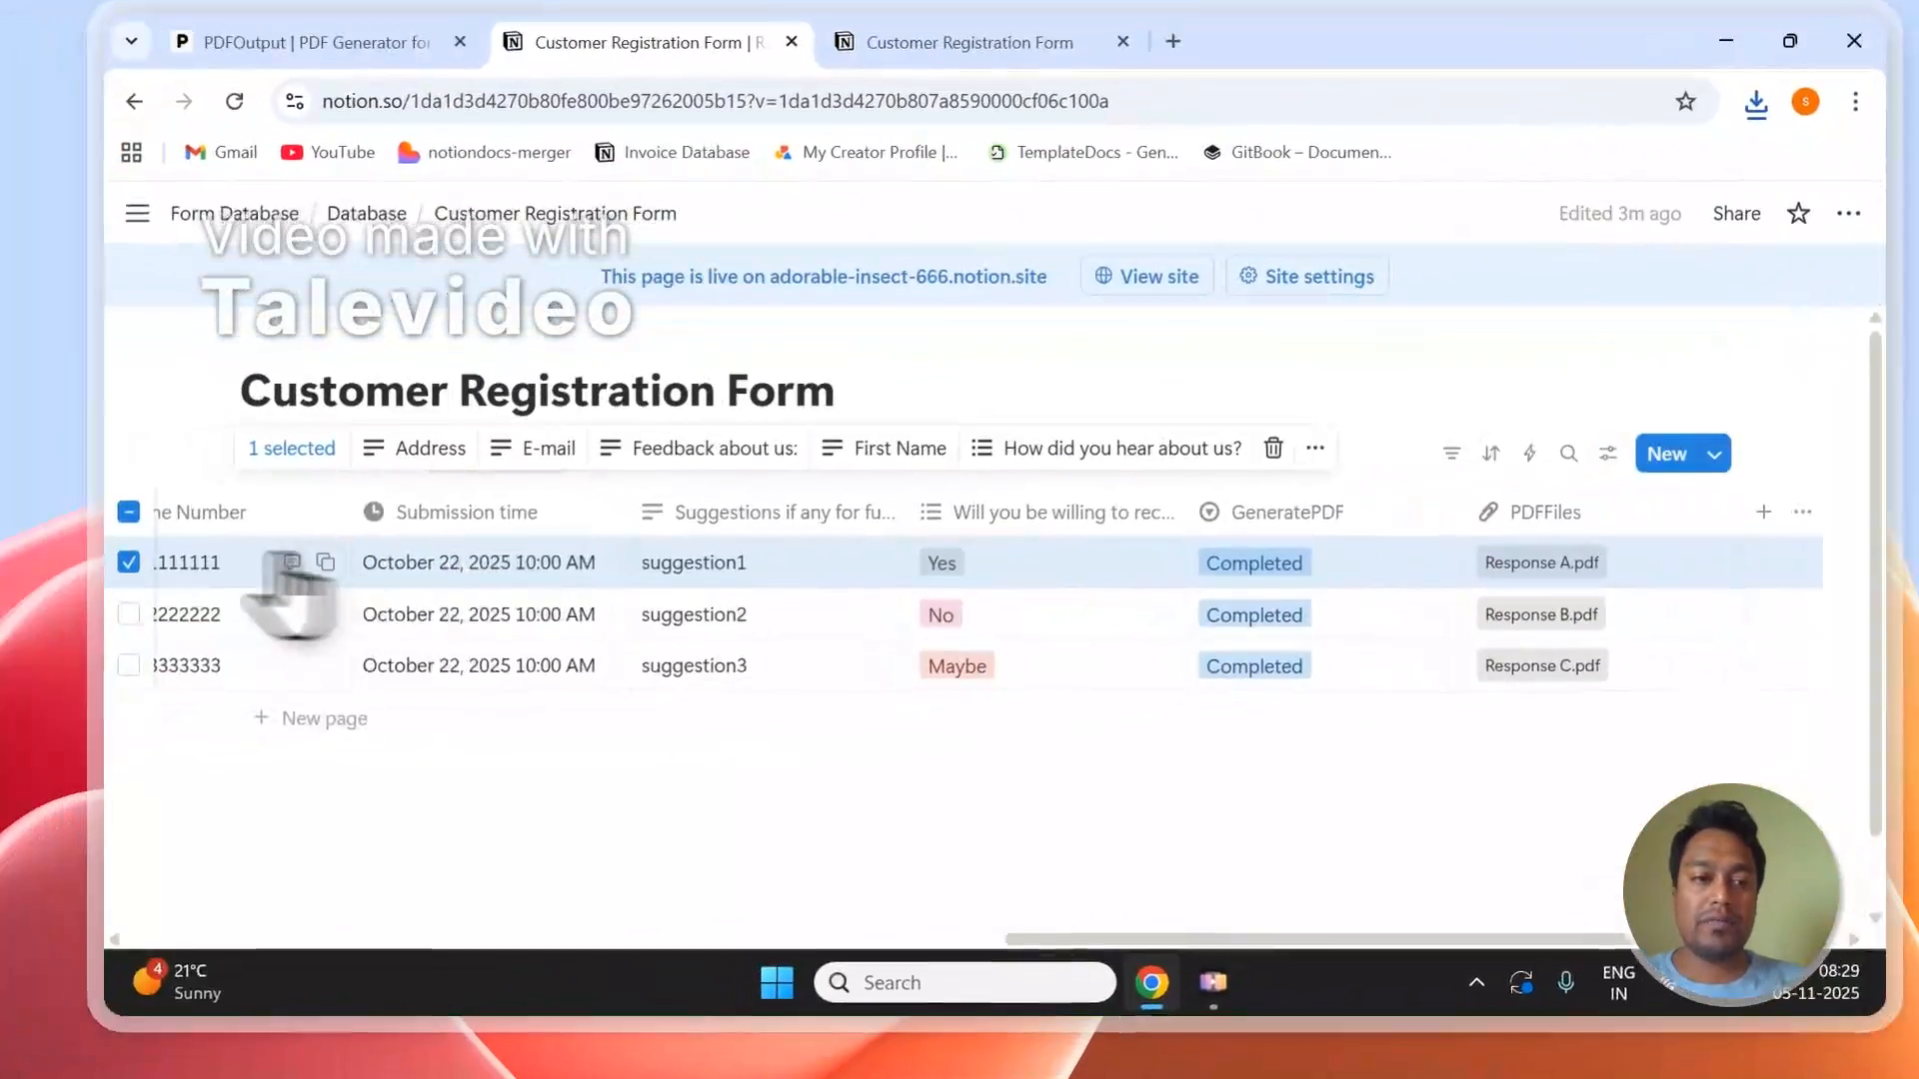
click(245, 547)
- Set up the Notion automation from the mapping section in PDFOutput
click(460, 30)
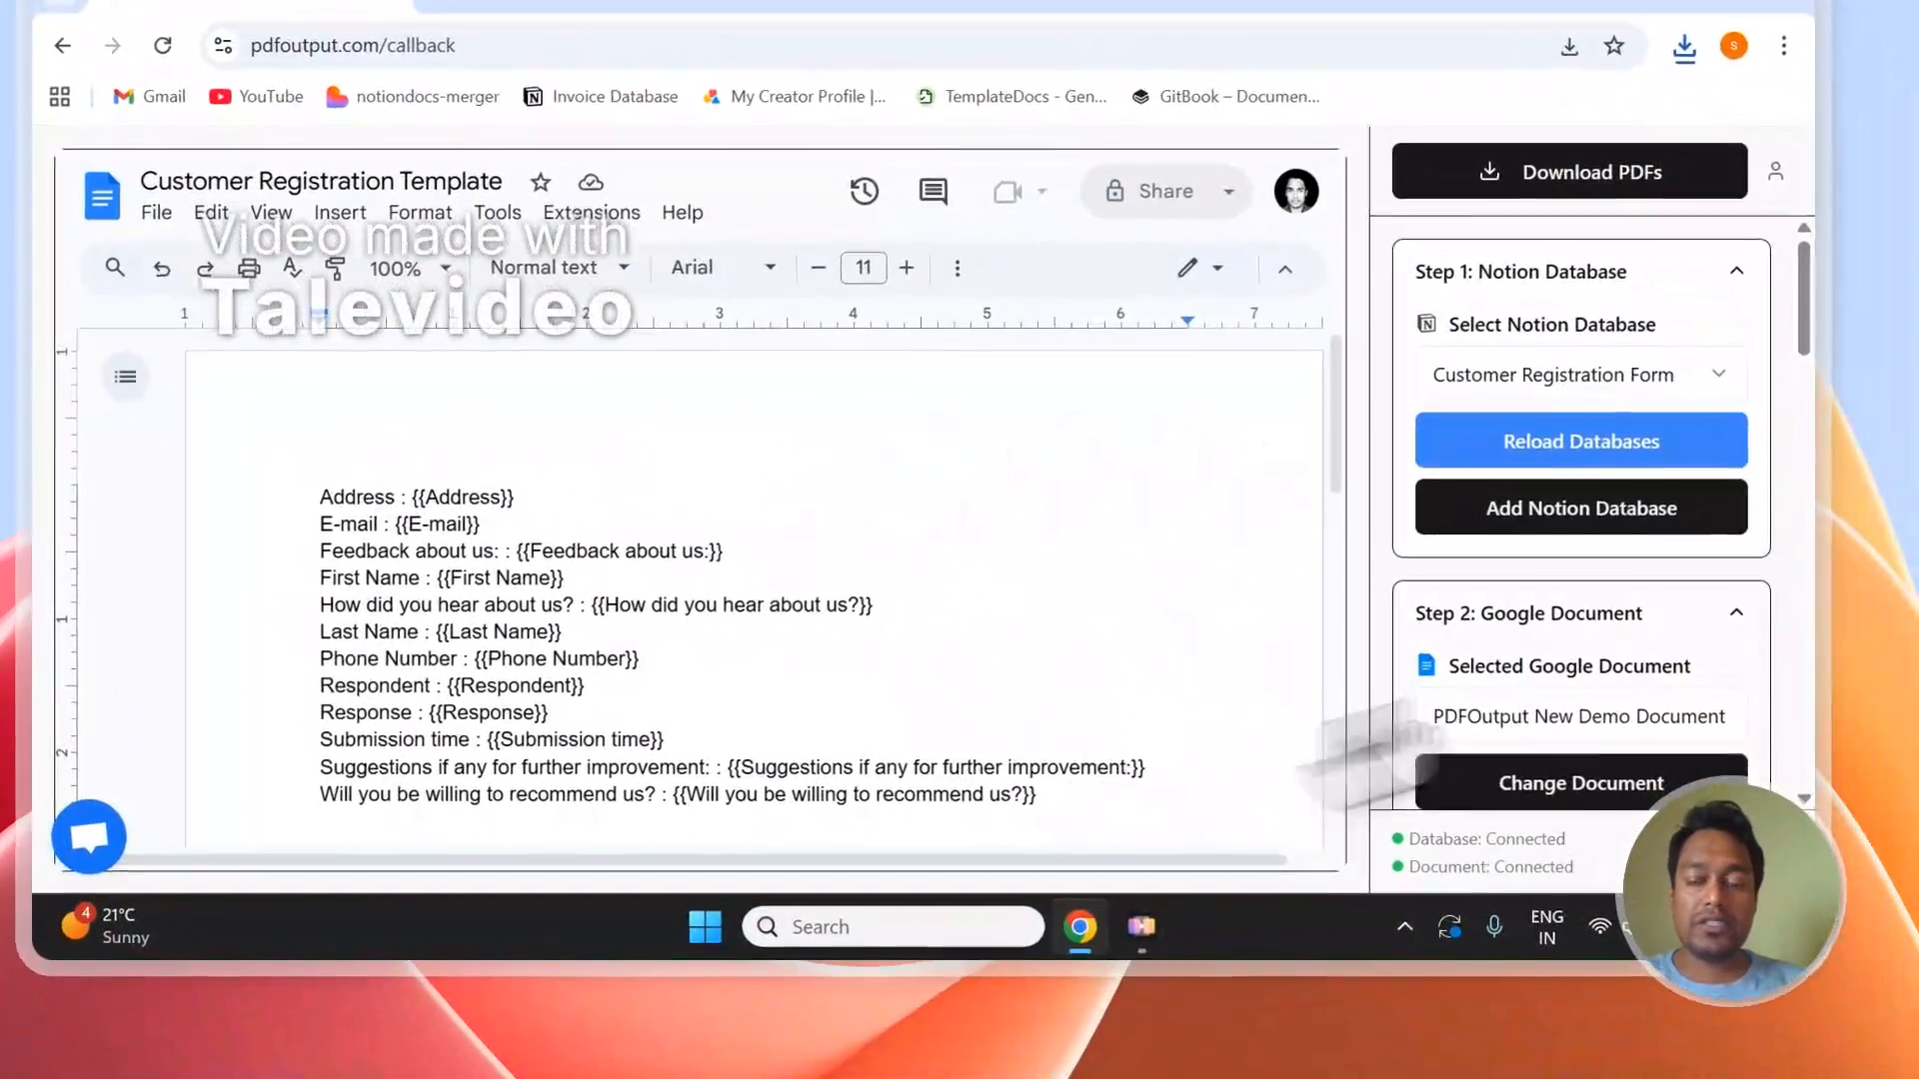
scroll(1545, 414, down, 5)
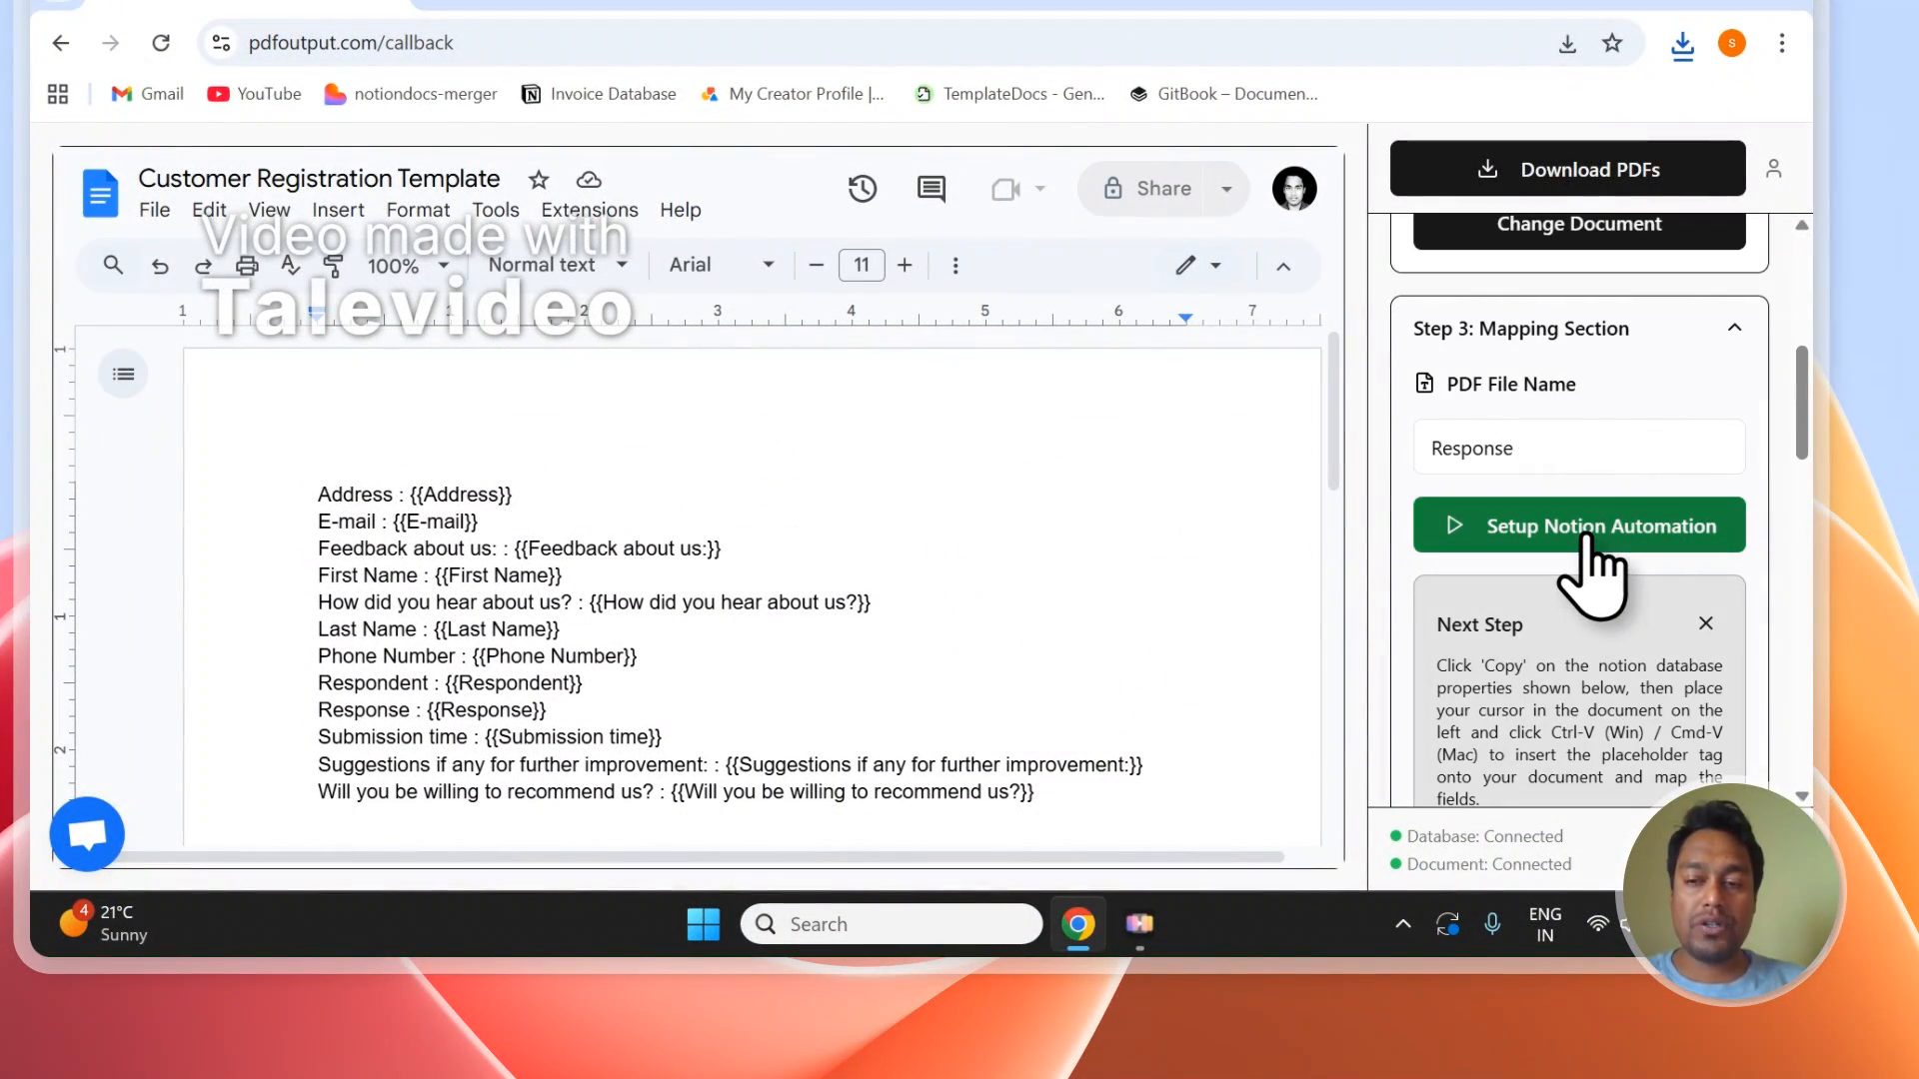
click(1590, 529)
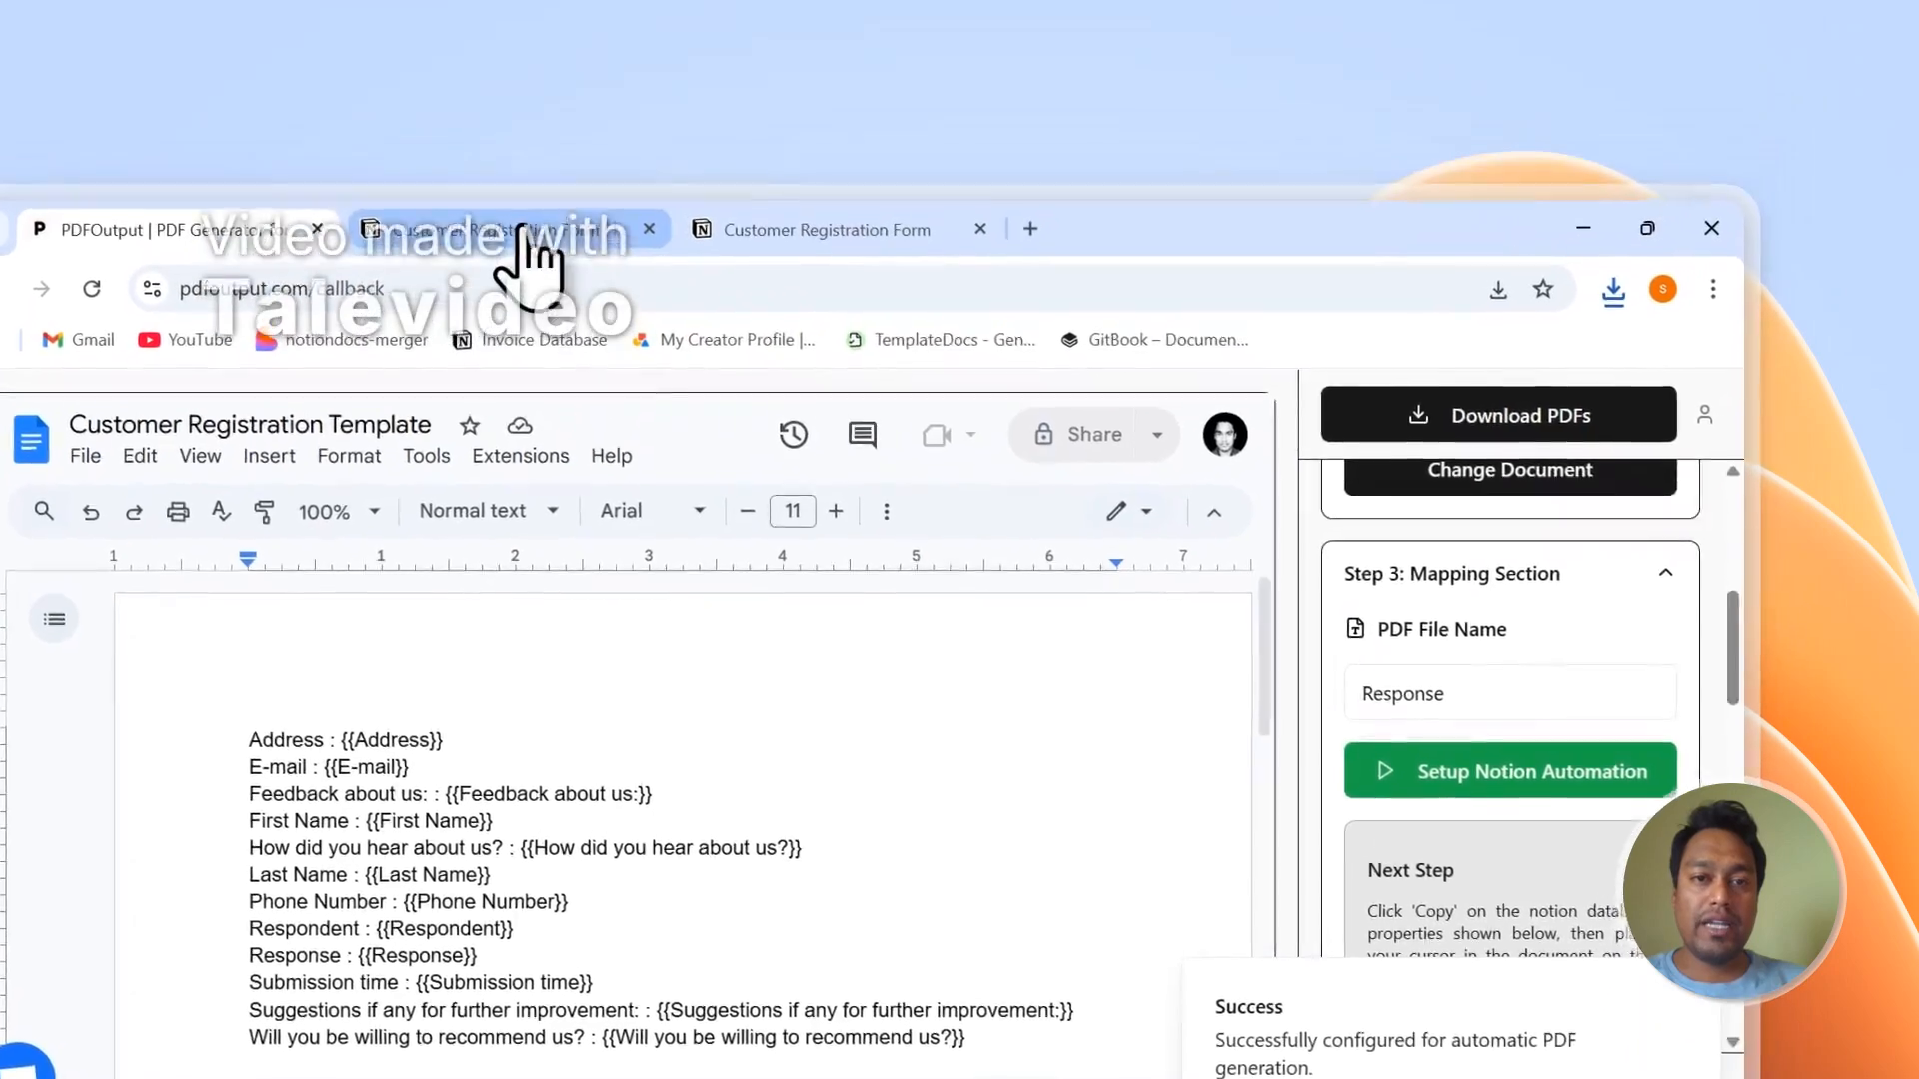
- Add a new blank page to the Notion responses database and set its GeneratePDF status to Ready to Generate
click(527, 234)
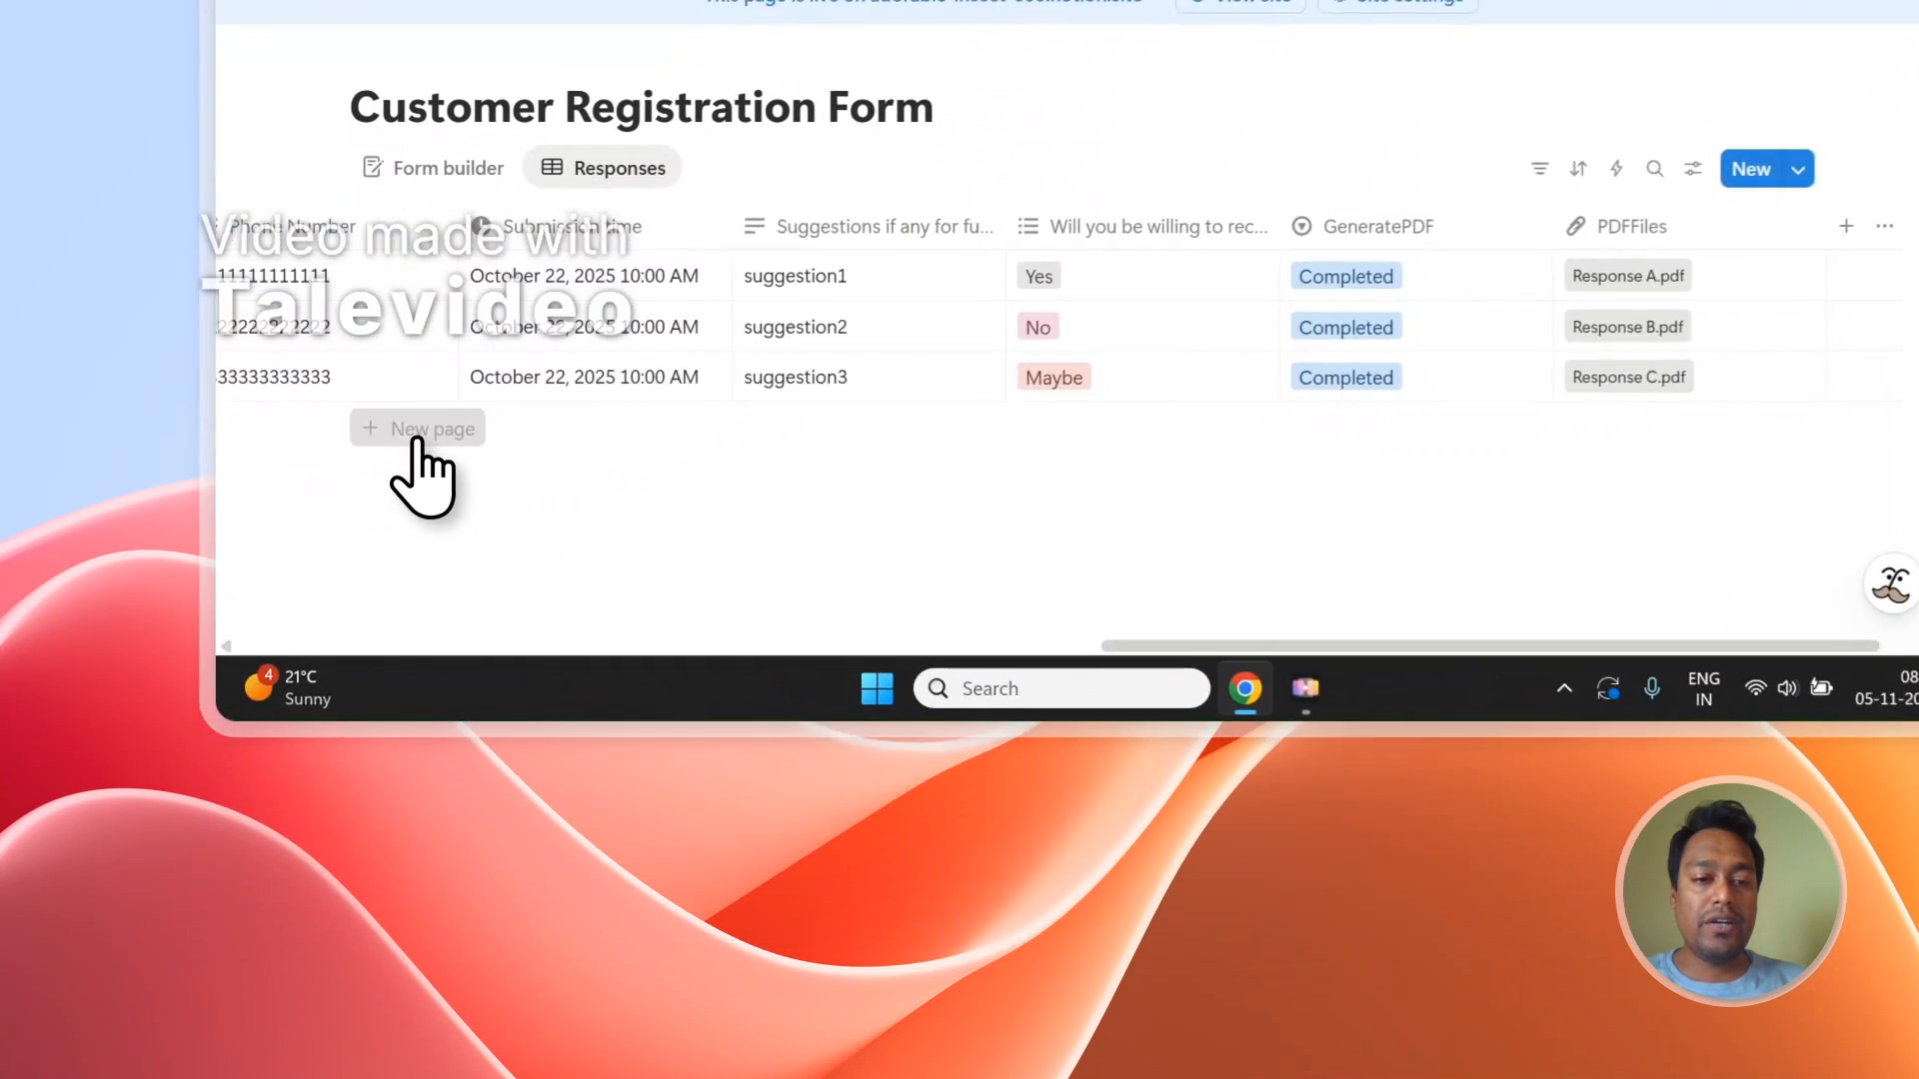
click(388, 712)
key(Escape)
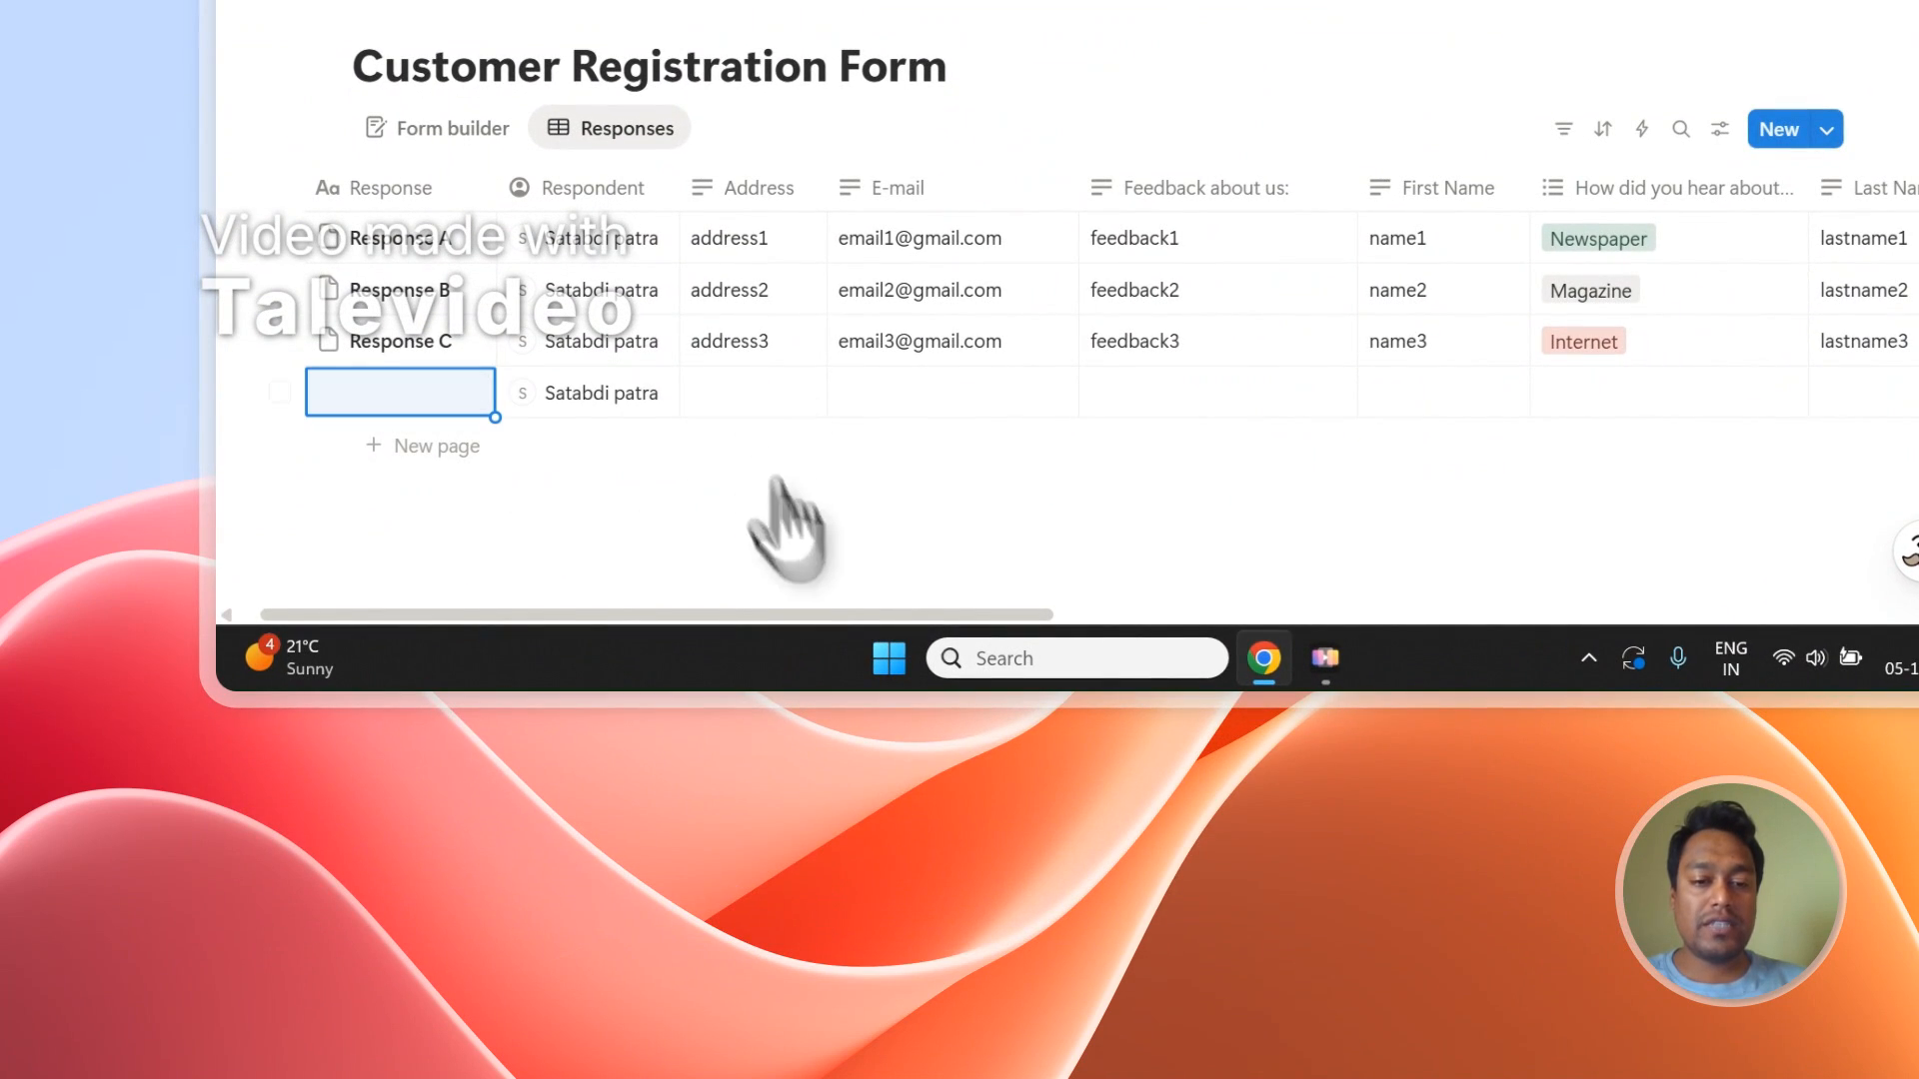
drag(813, 616, 1649, 616)
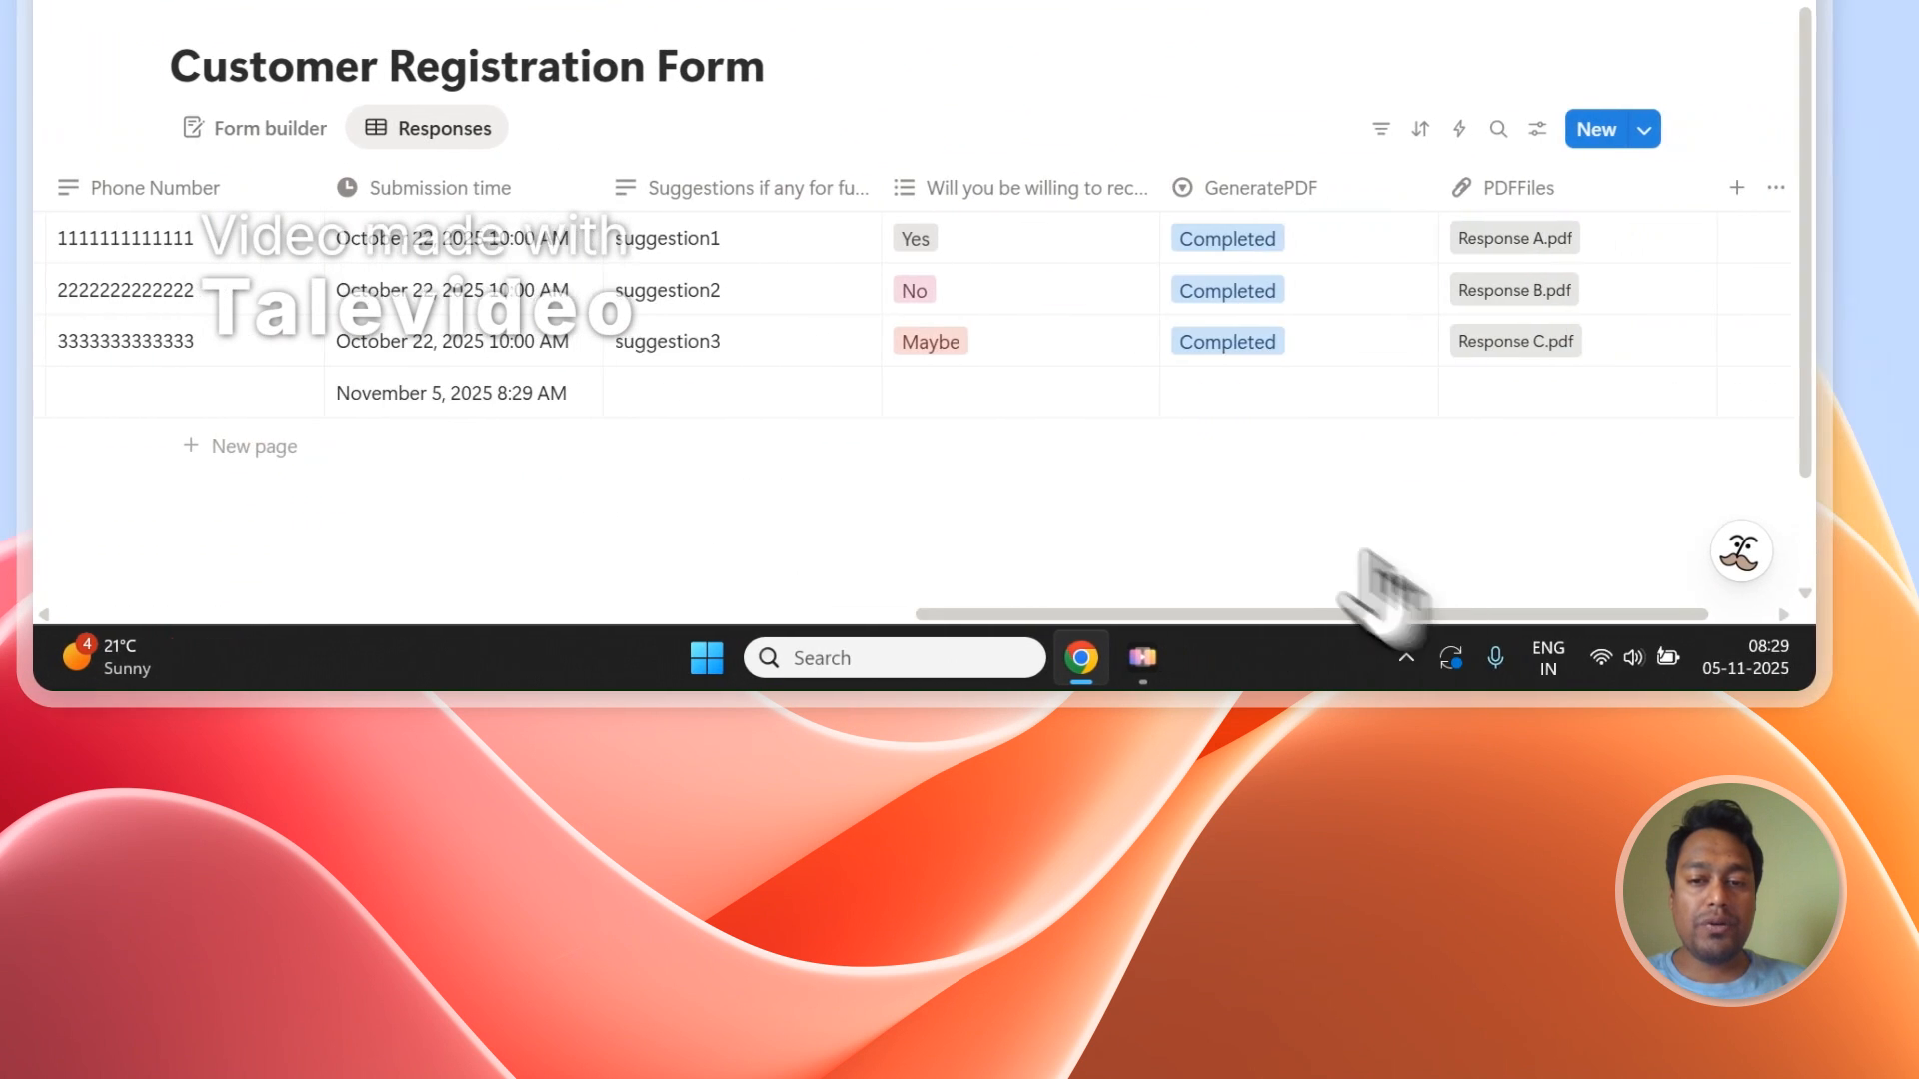
click(1203, 399)
click(1252, 240)
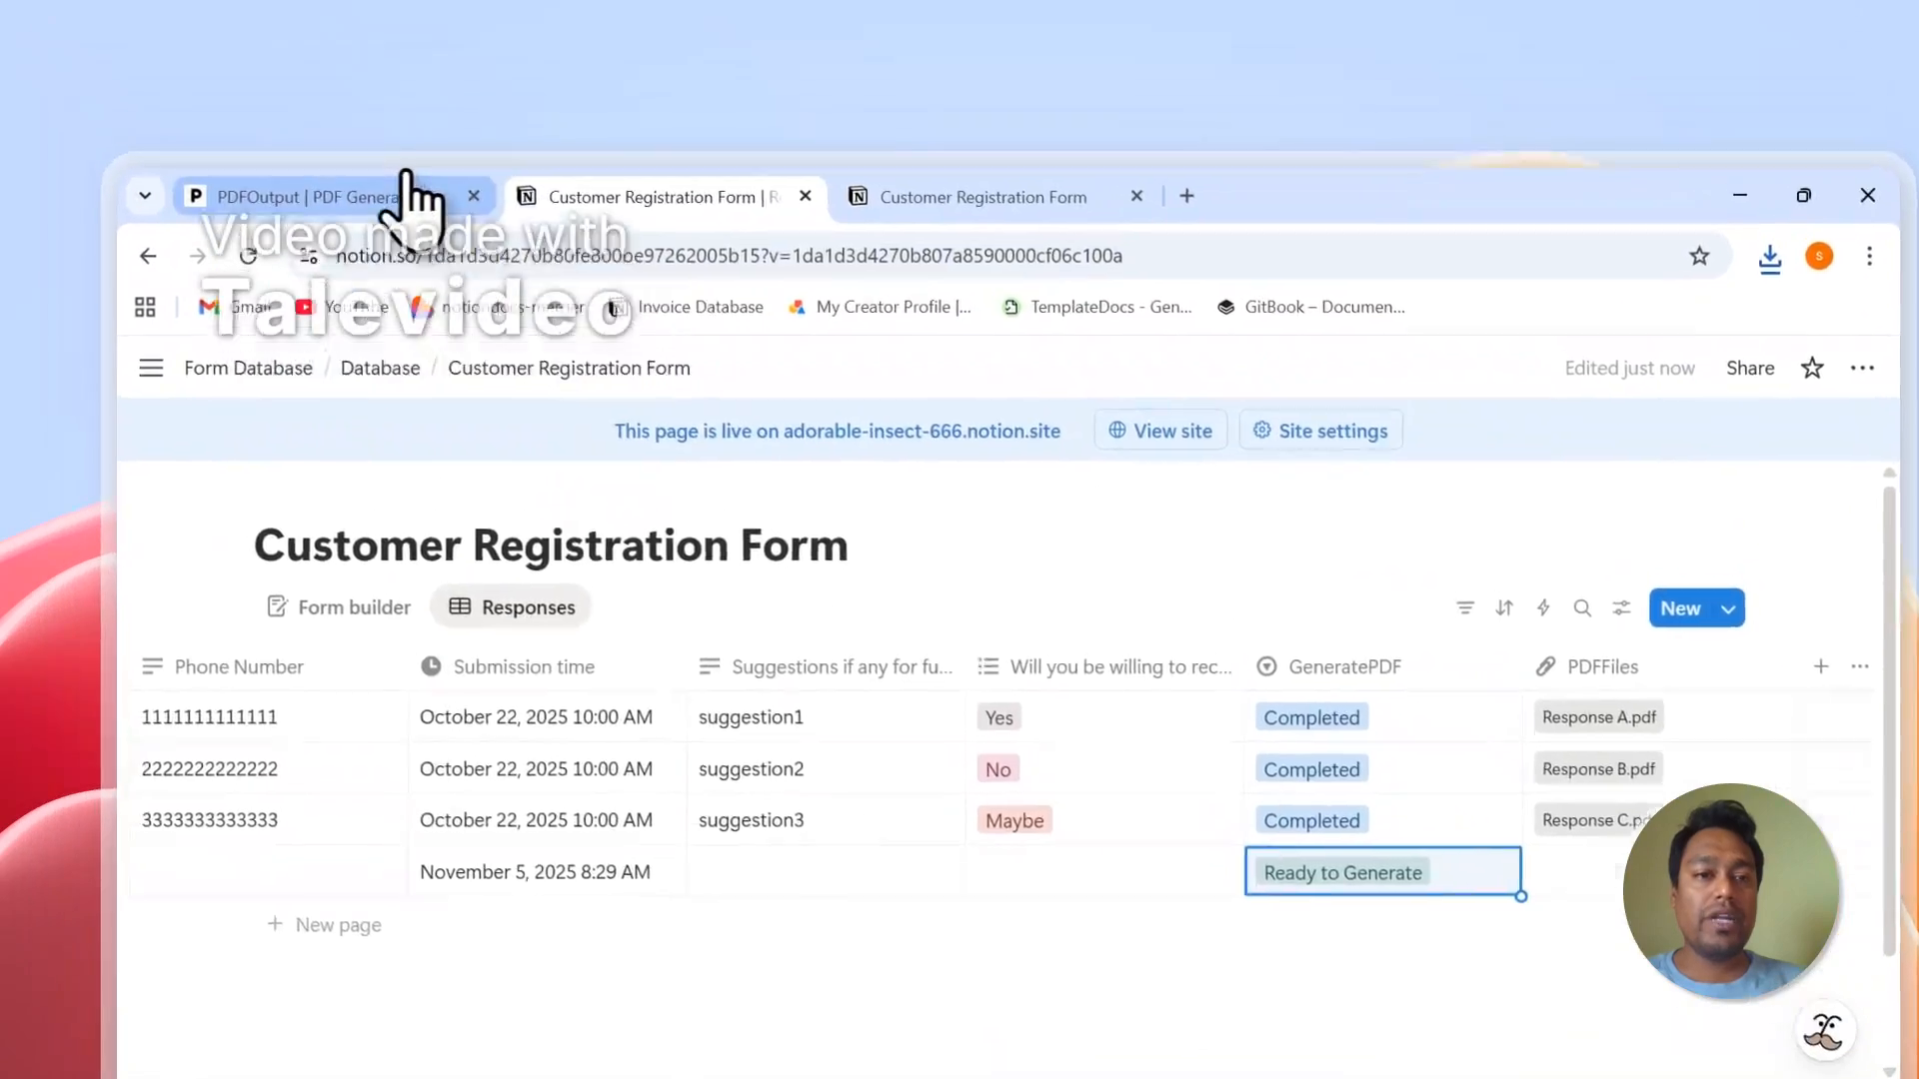
- Review the PDFOutput mapping section, the new row's GeneratePDF options, and the public registration form before returning to the responses database
click(416, 195)
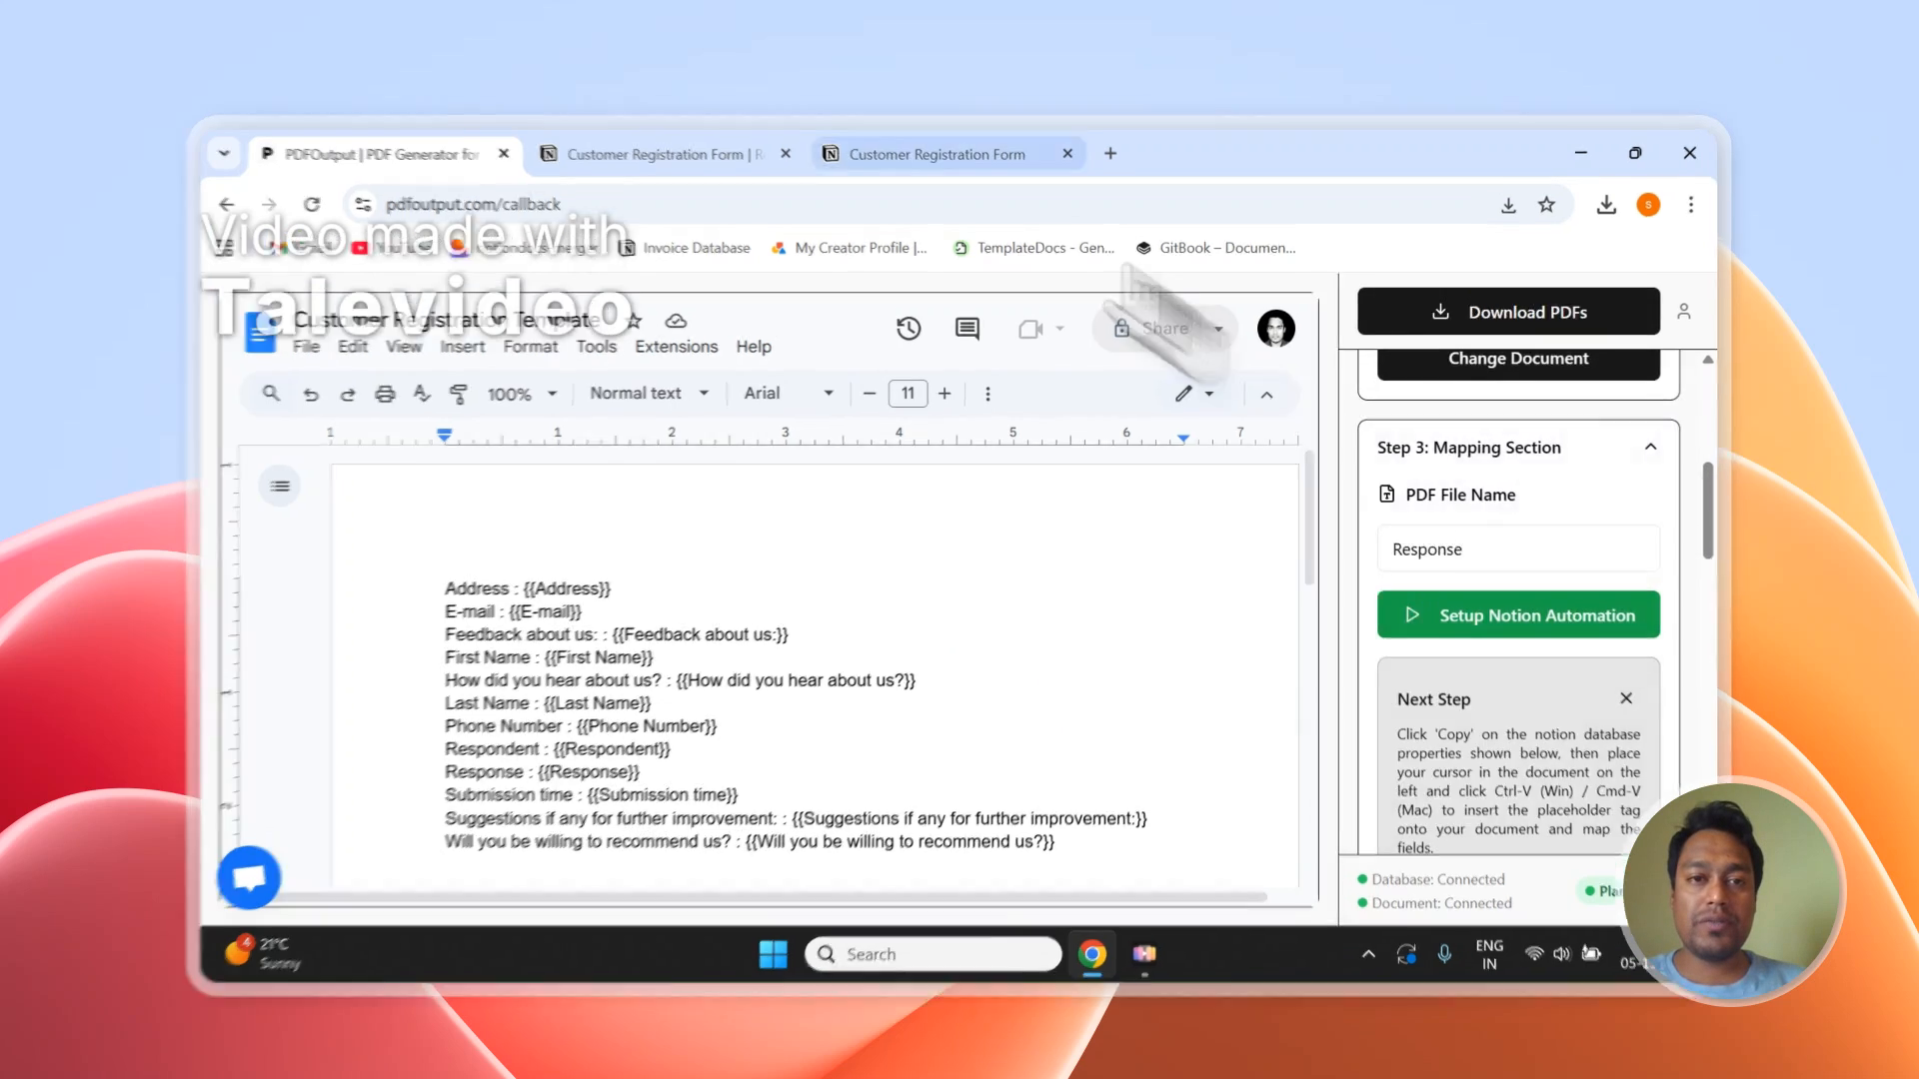
click(670, 146)
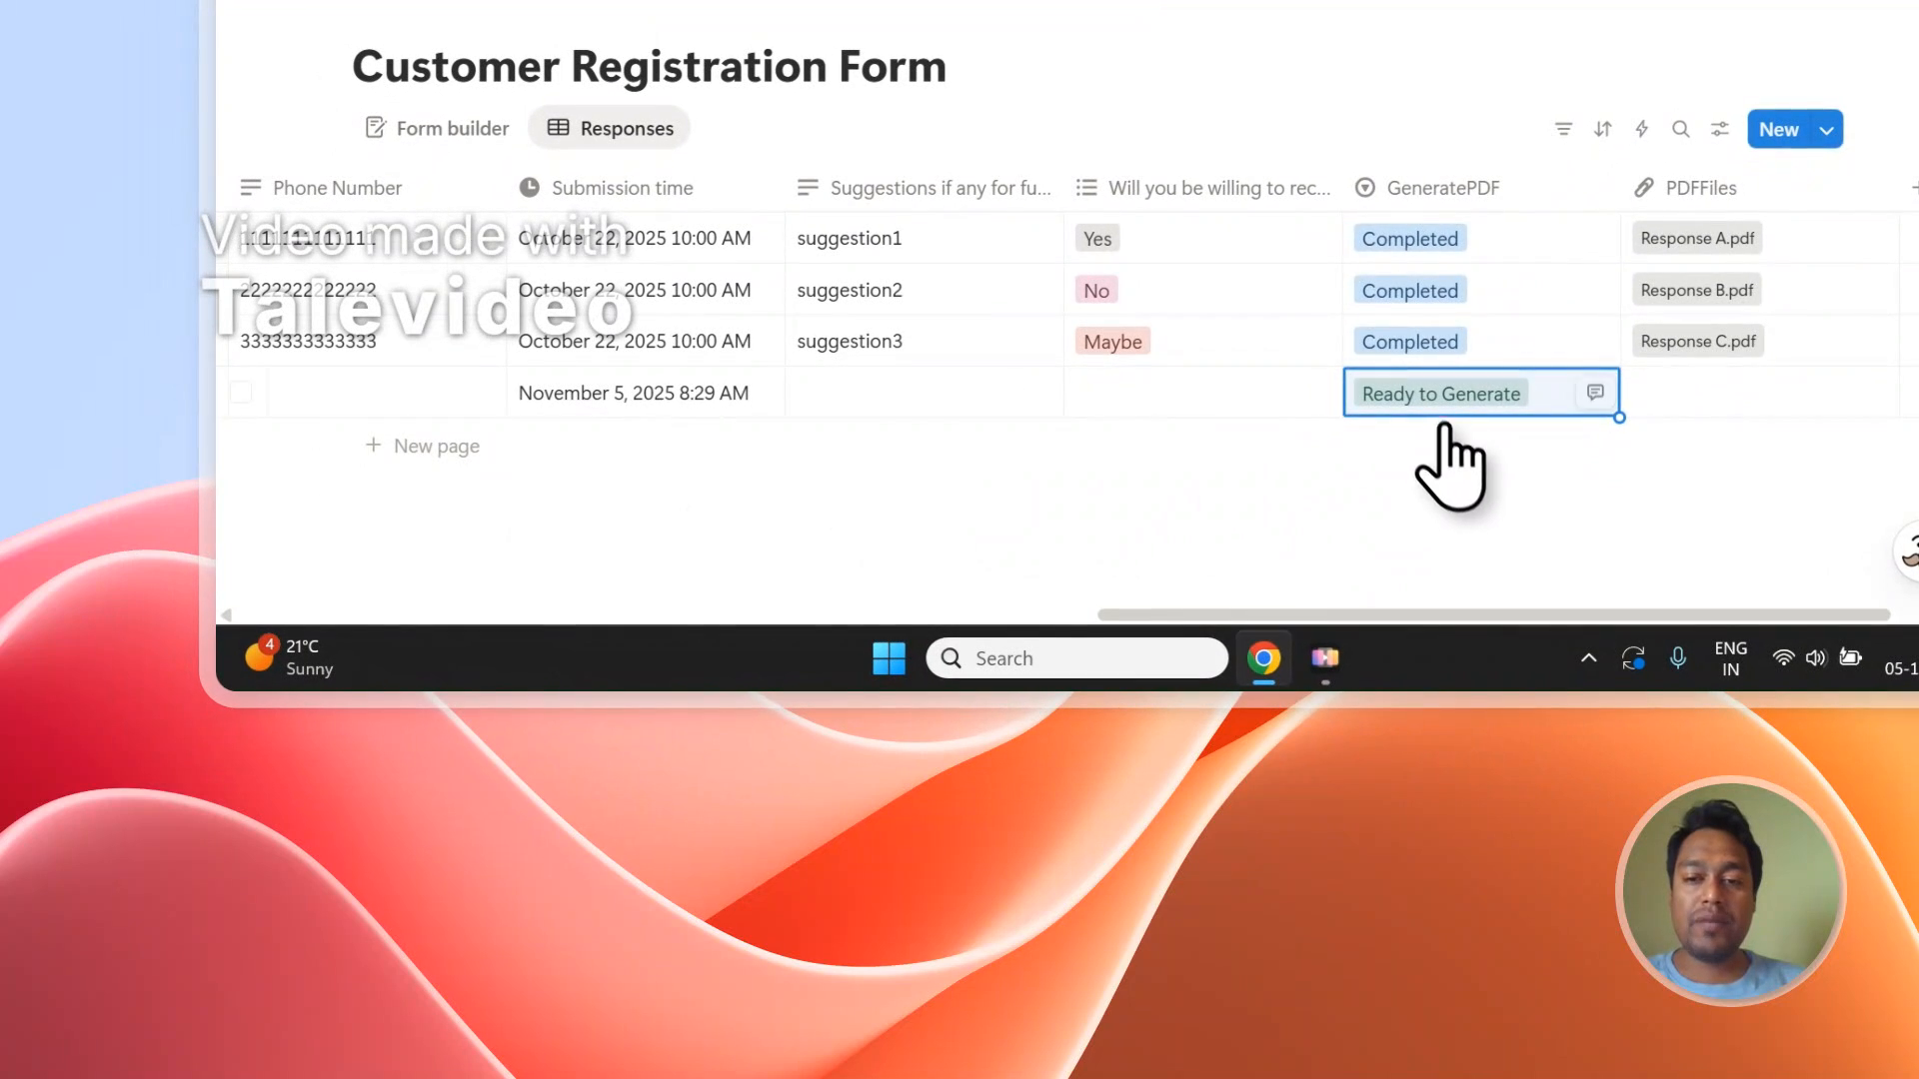
click(1436, 410)
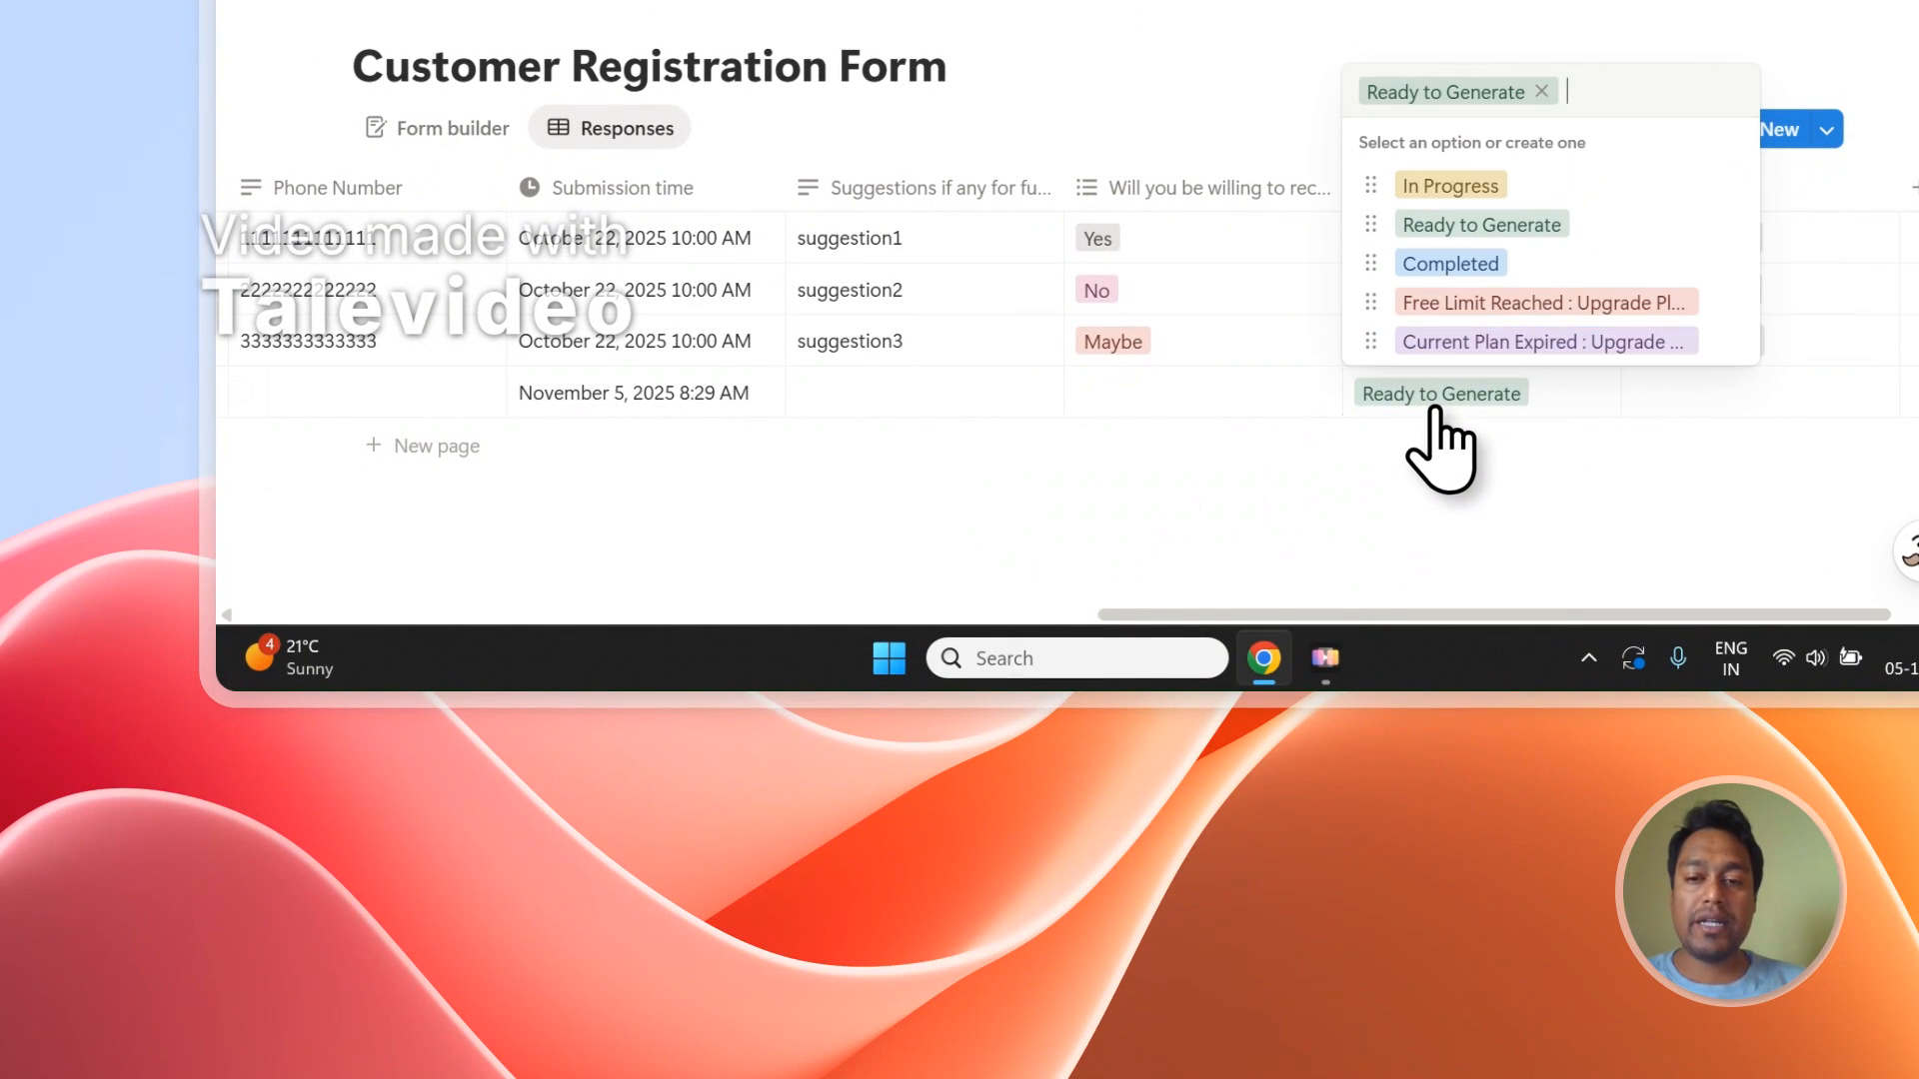
key(Escape)
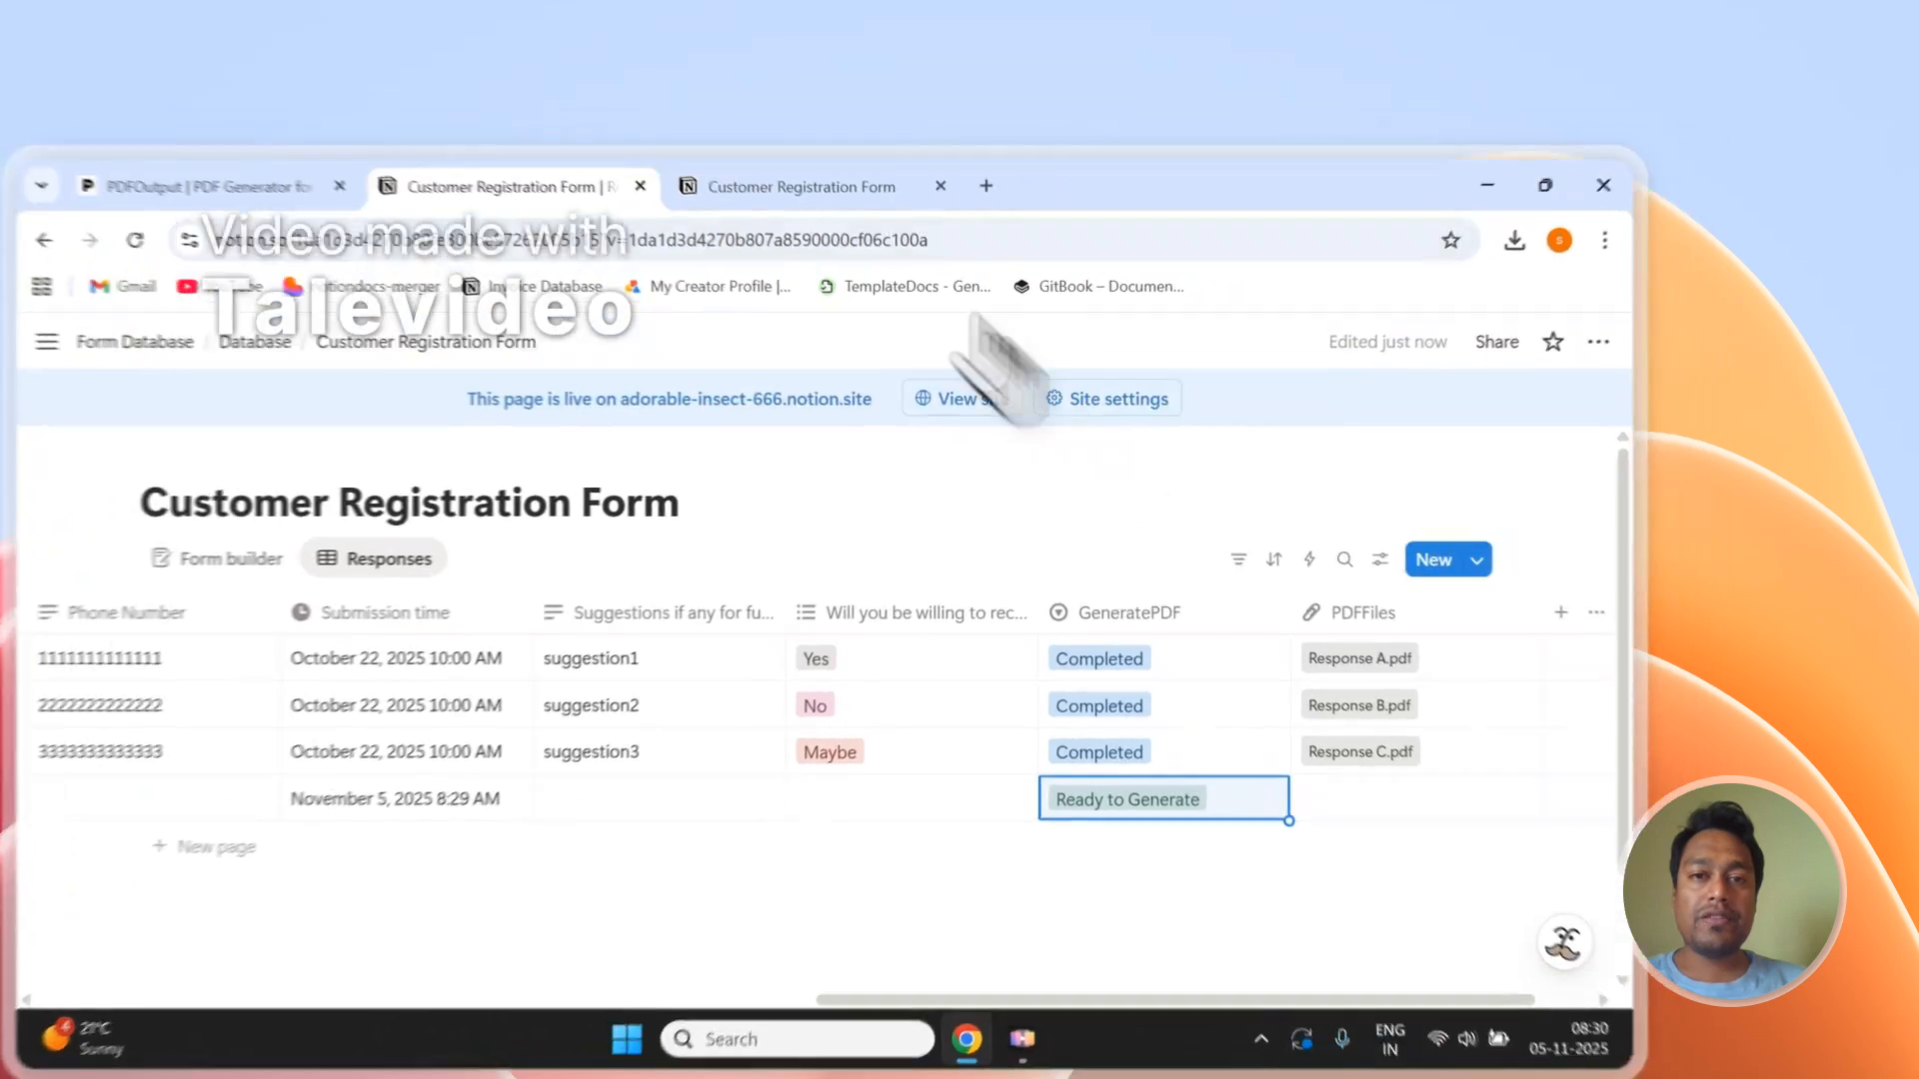
click(939, 146)
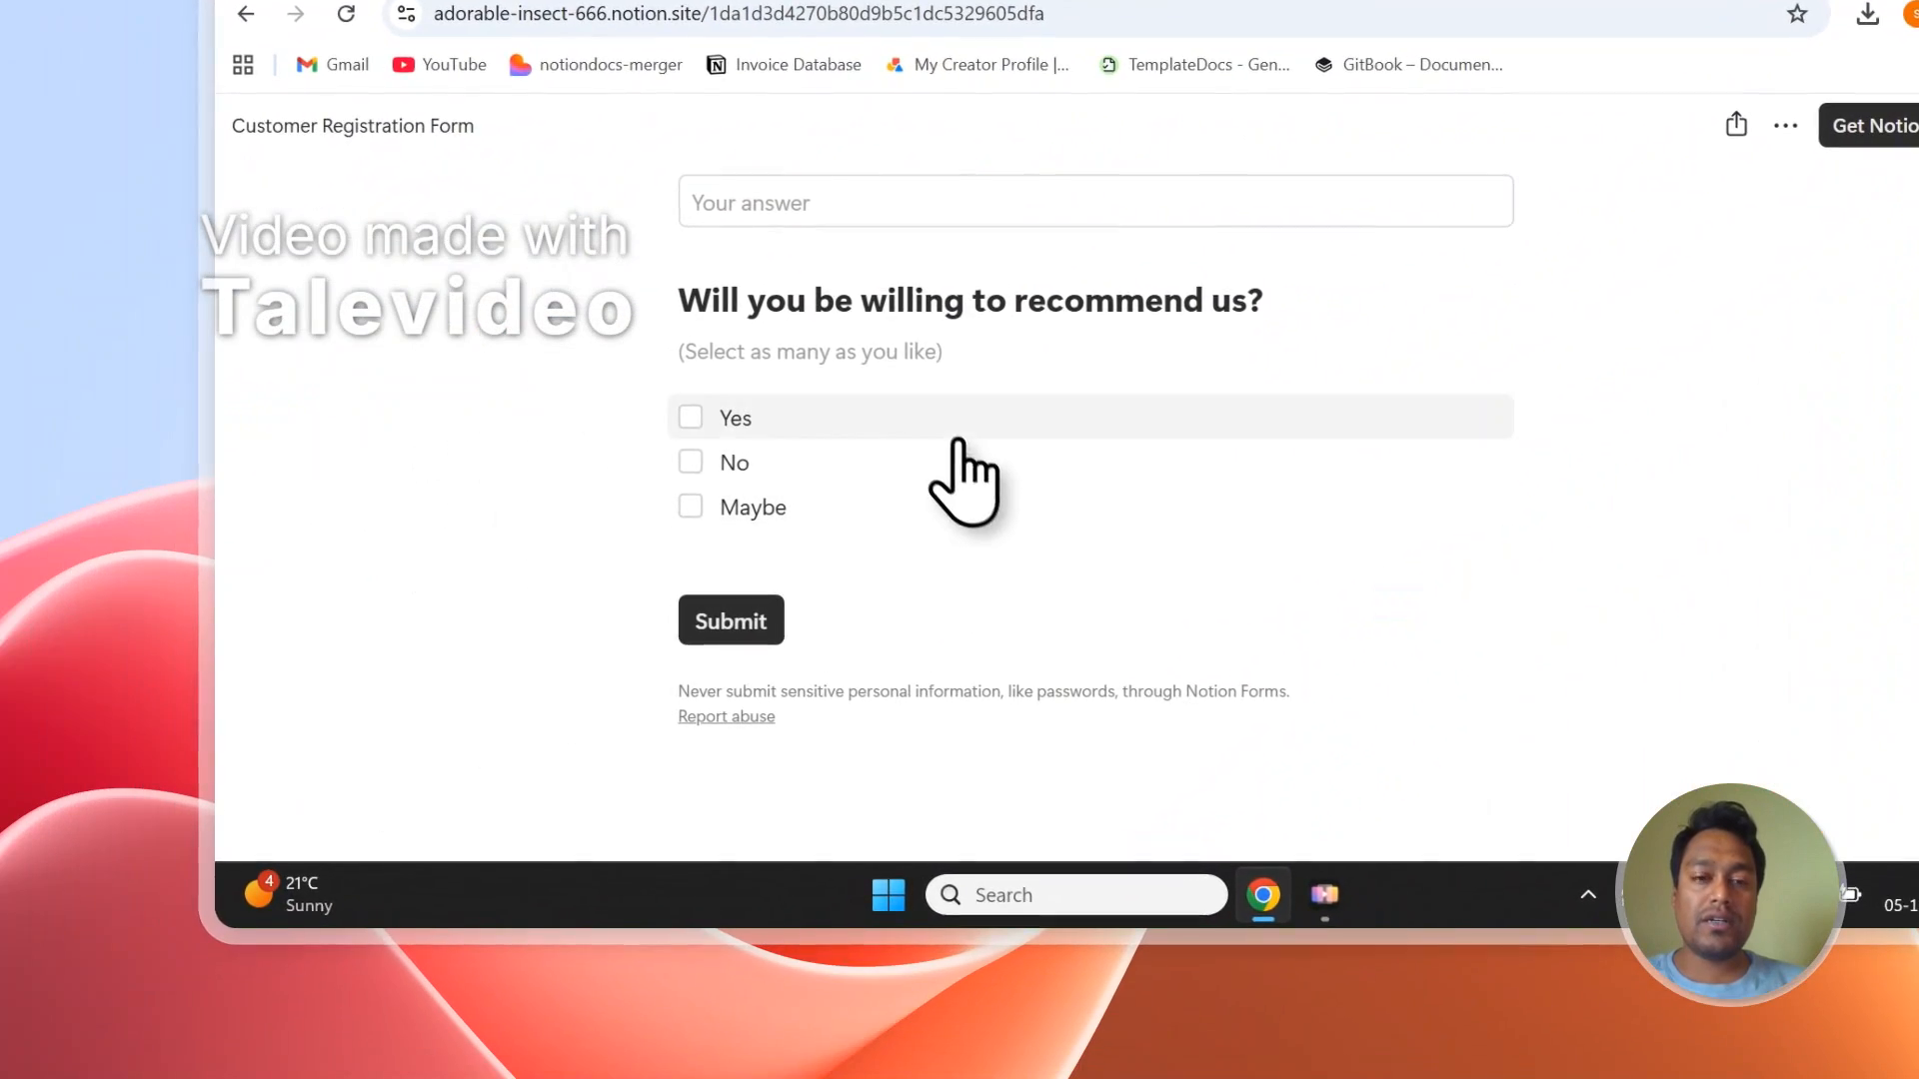
click(775, 189)
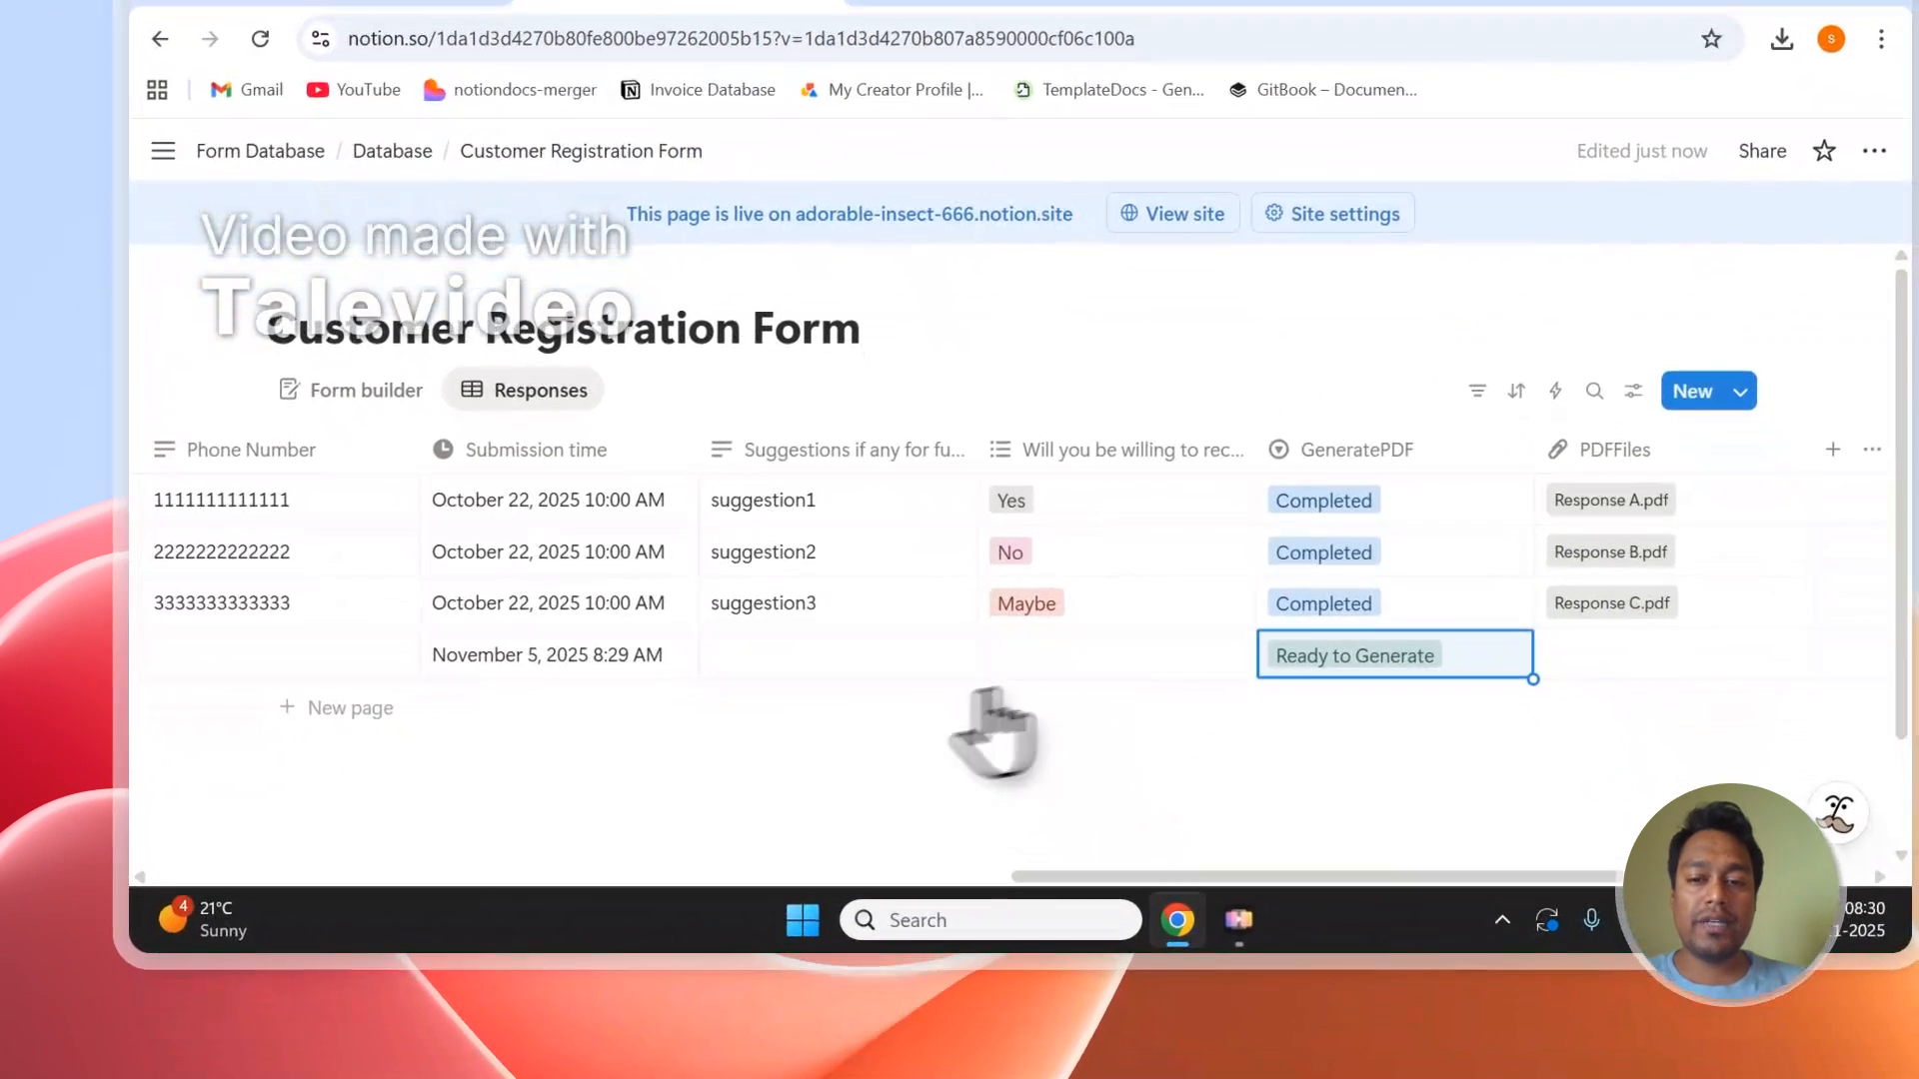
- Review the GeneratePDF options available for the new November 5 response row, keeping its current selection
click(1377, 740)
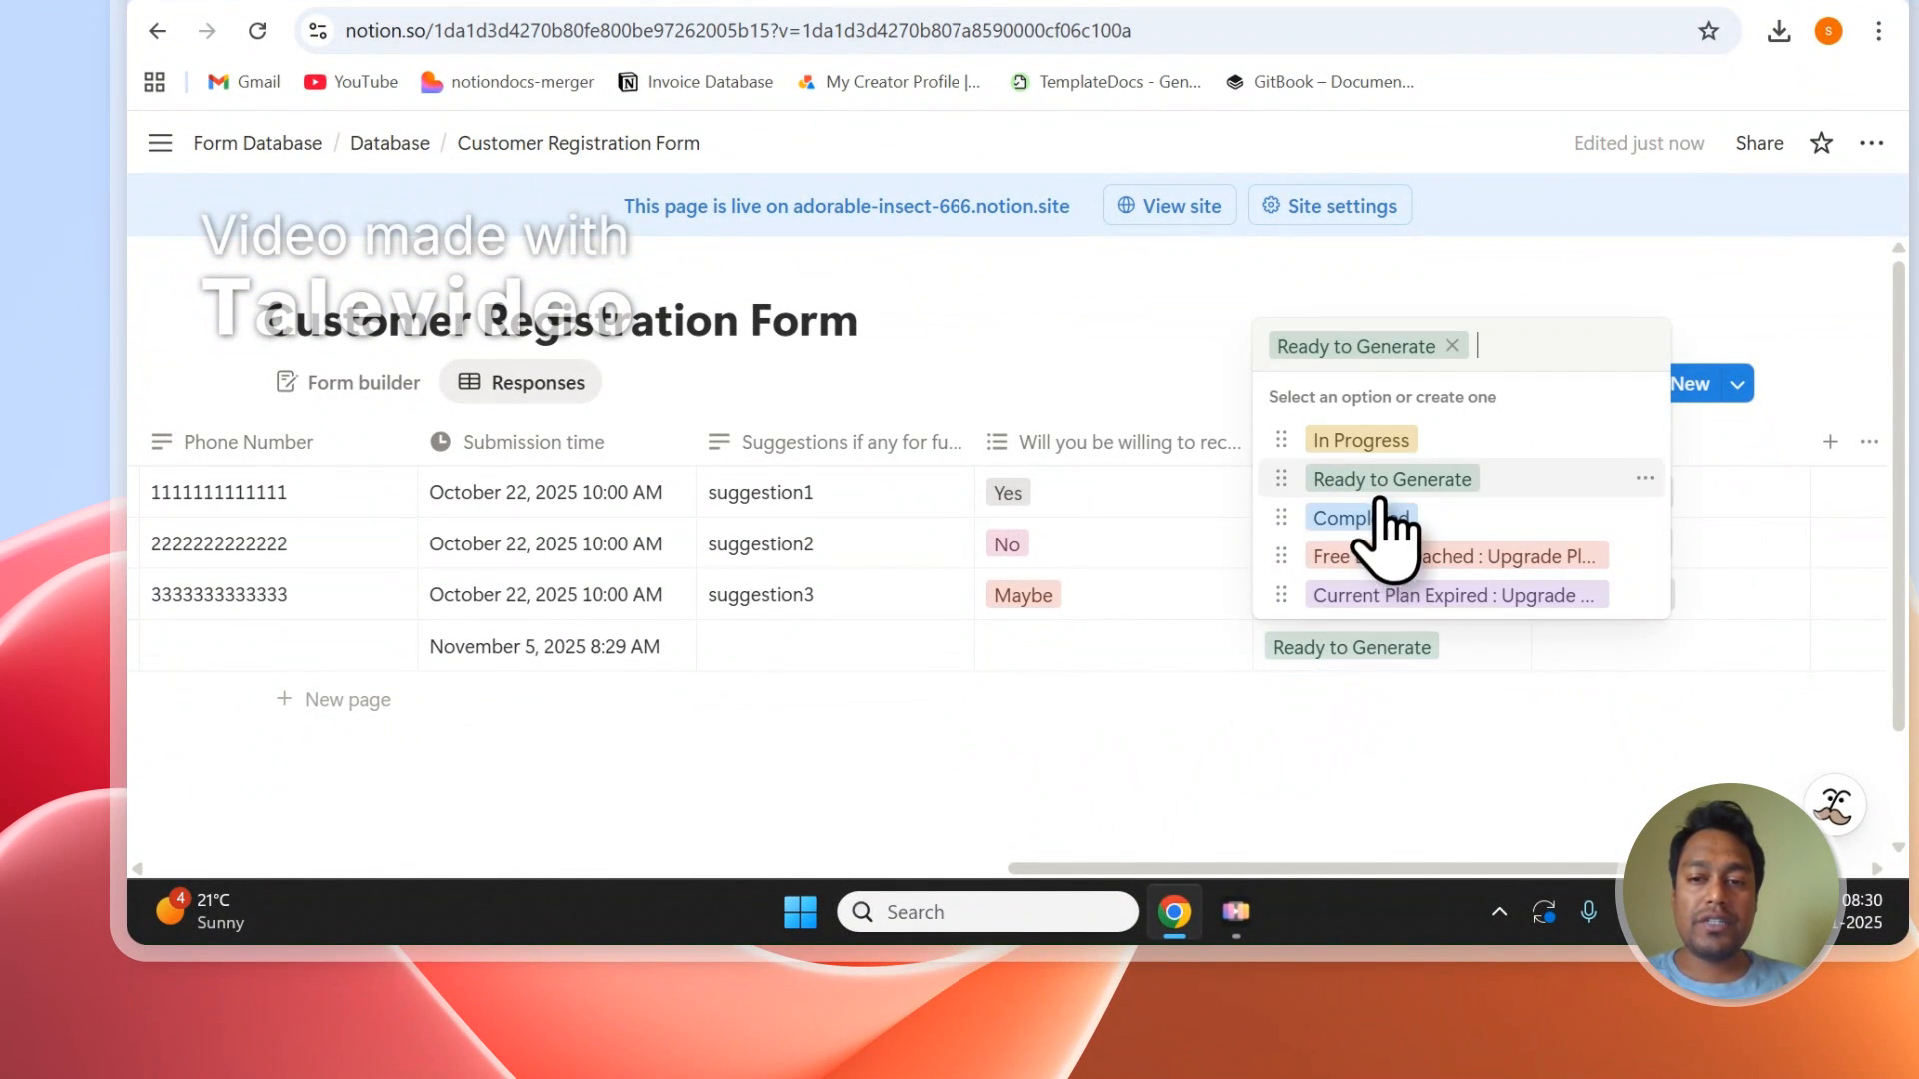
key(Escape)
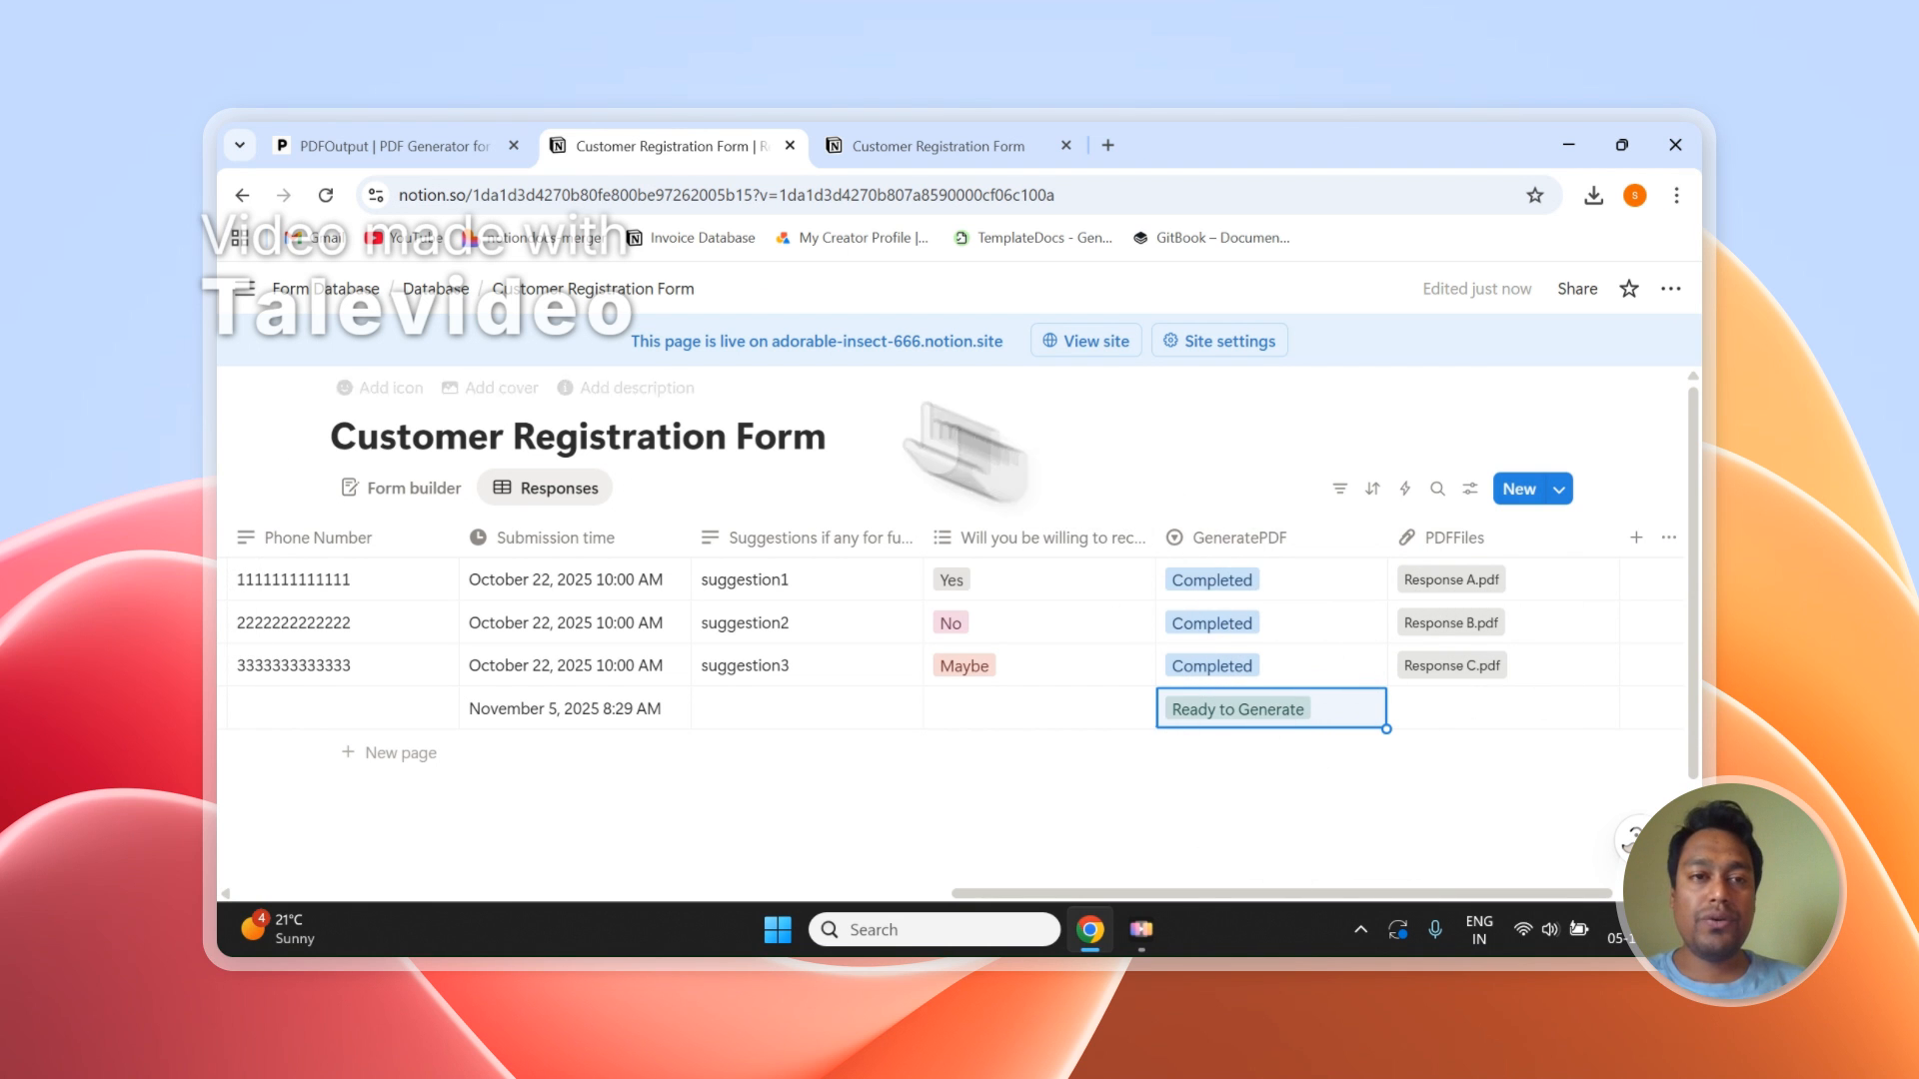
- Switch to PDFOutput, close the support chat, and sign out of the account
click(450, 146)
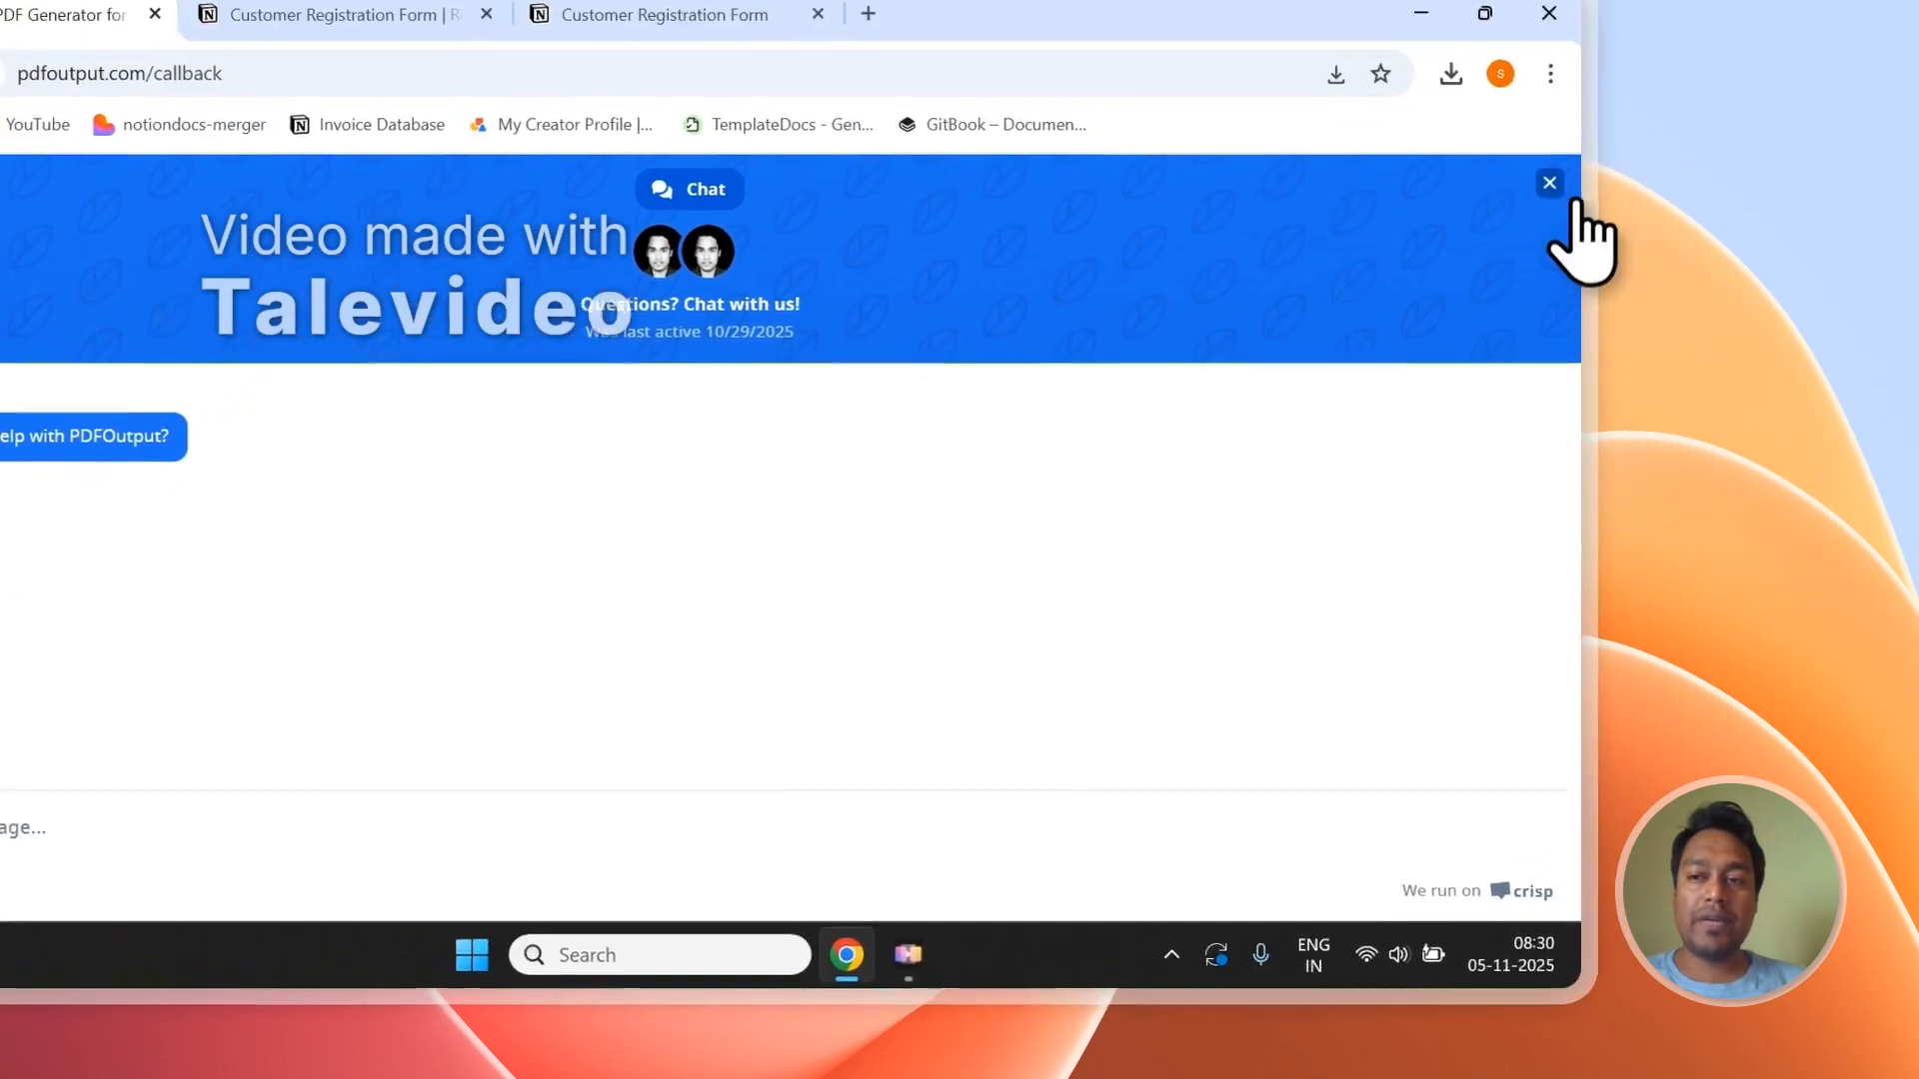
click(1550, 182)
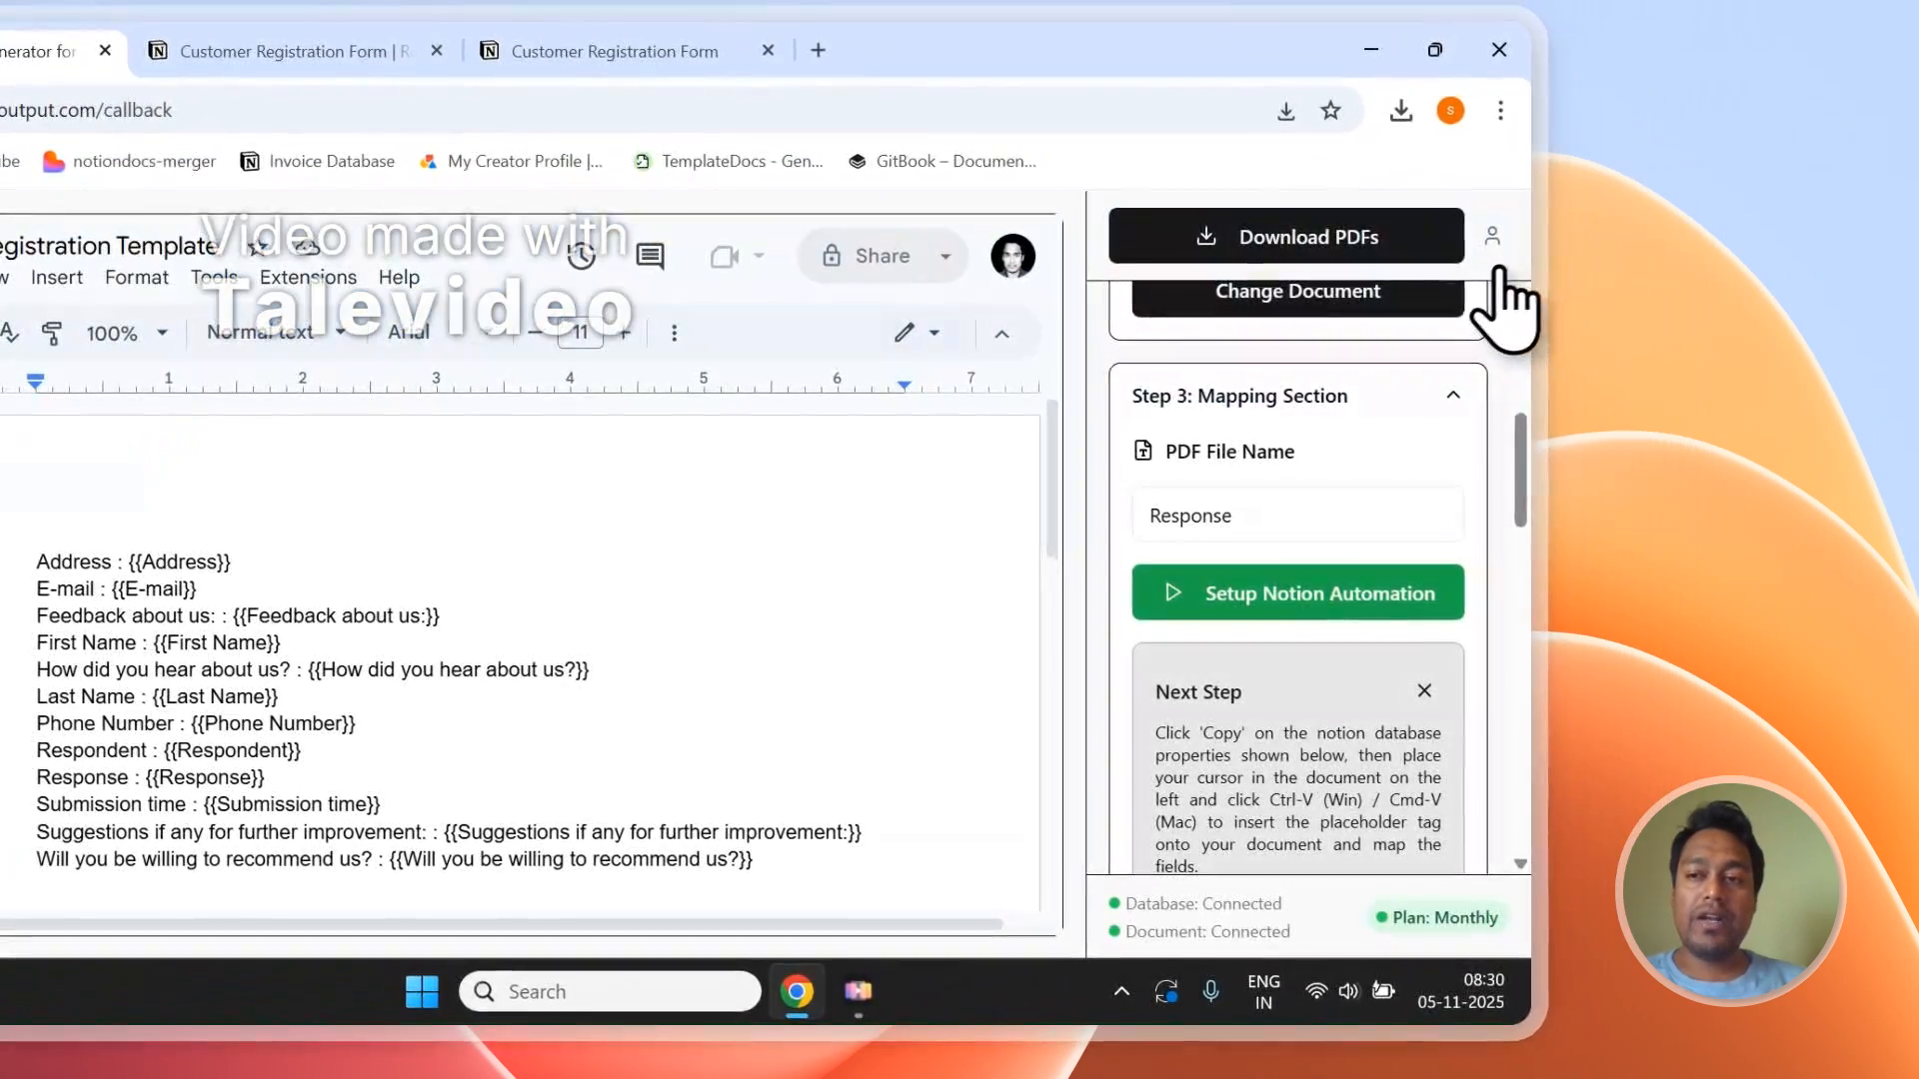
click(1541, 199)
click(1389, 454)
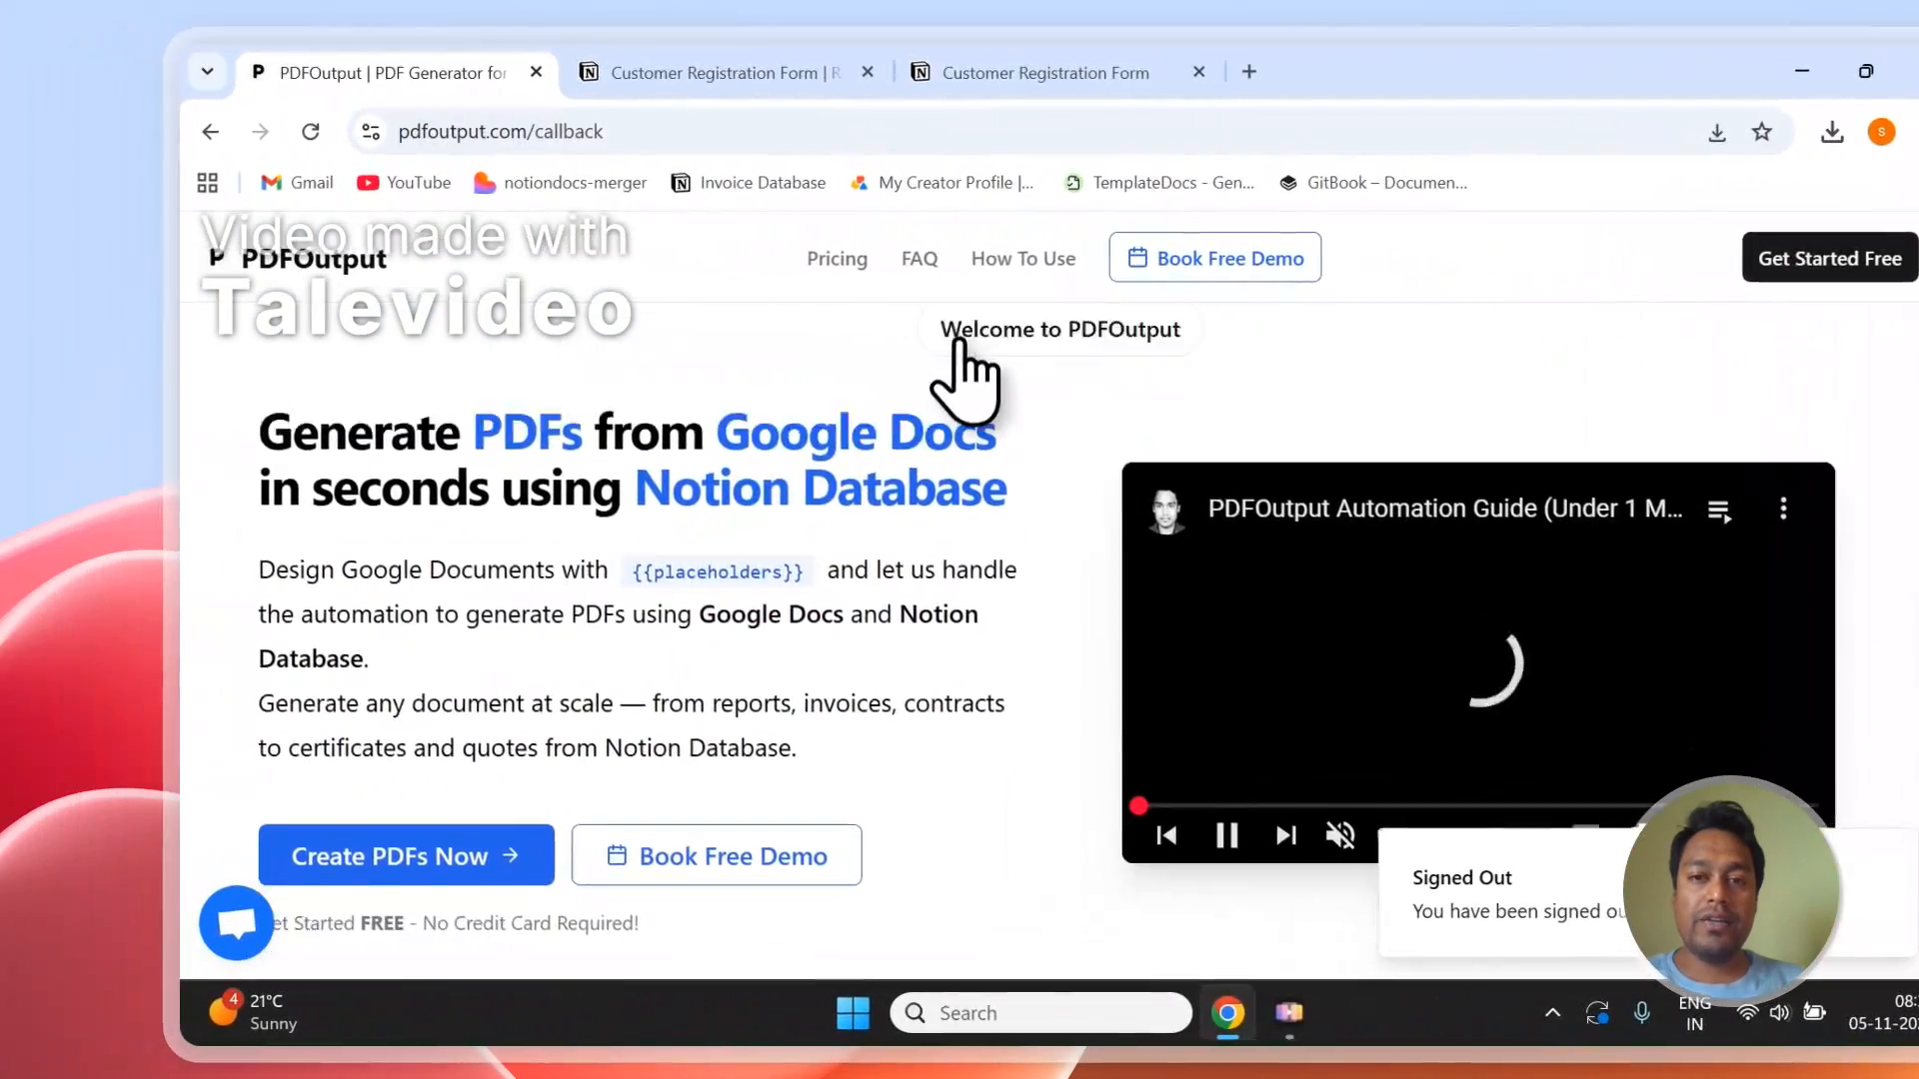
- Open the PDFOutput Contact page from the site footer and view its Send Message form
scroll(961, 346, down, 10)
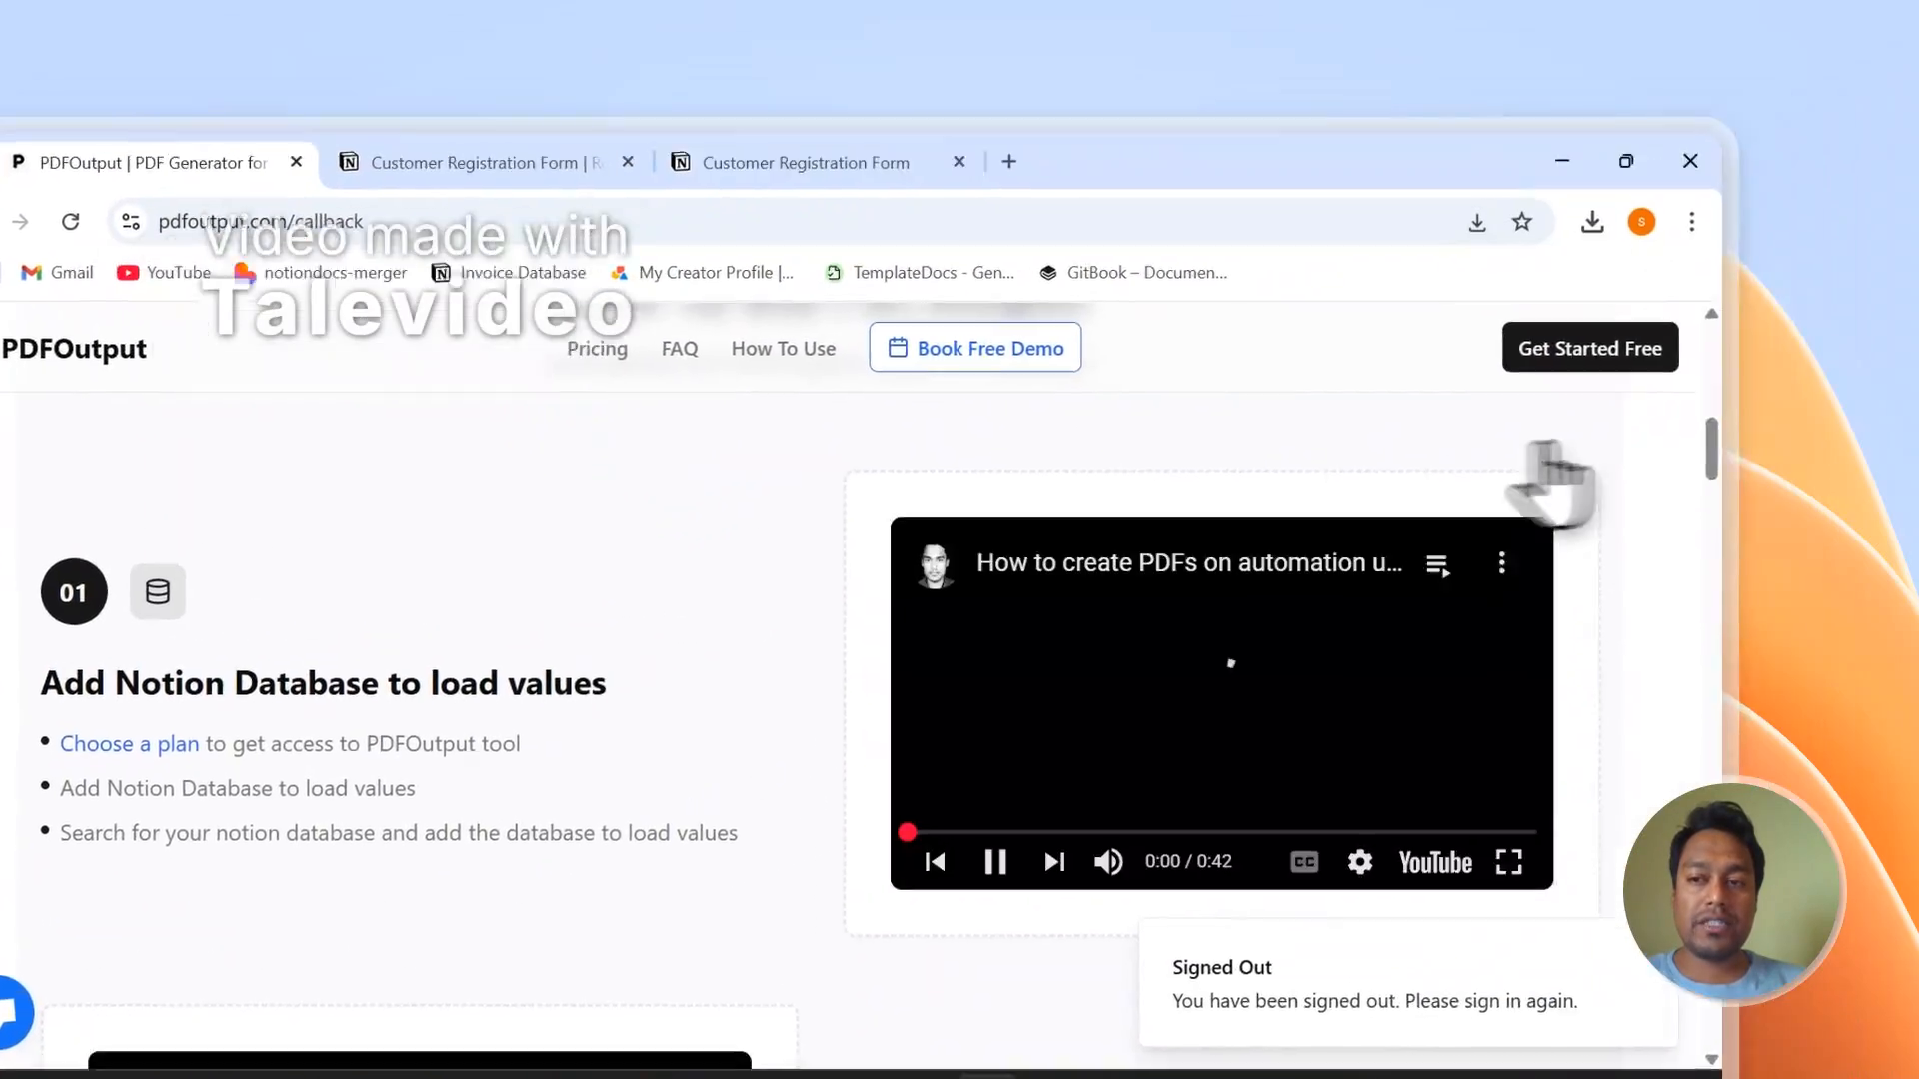
drag(1709, 446, 1533, 705)
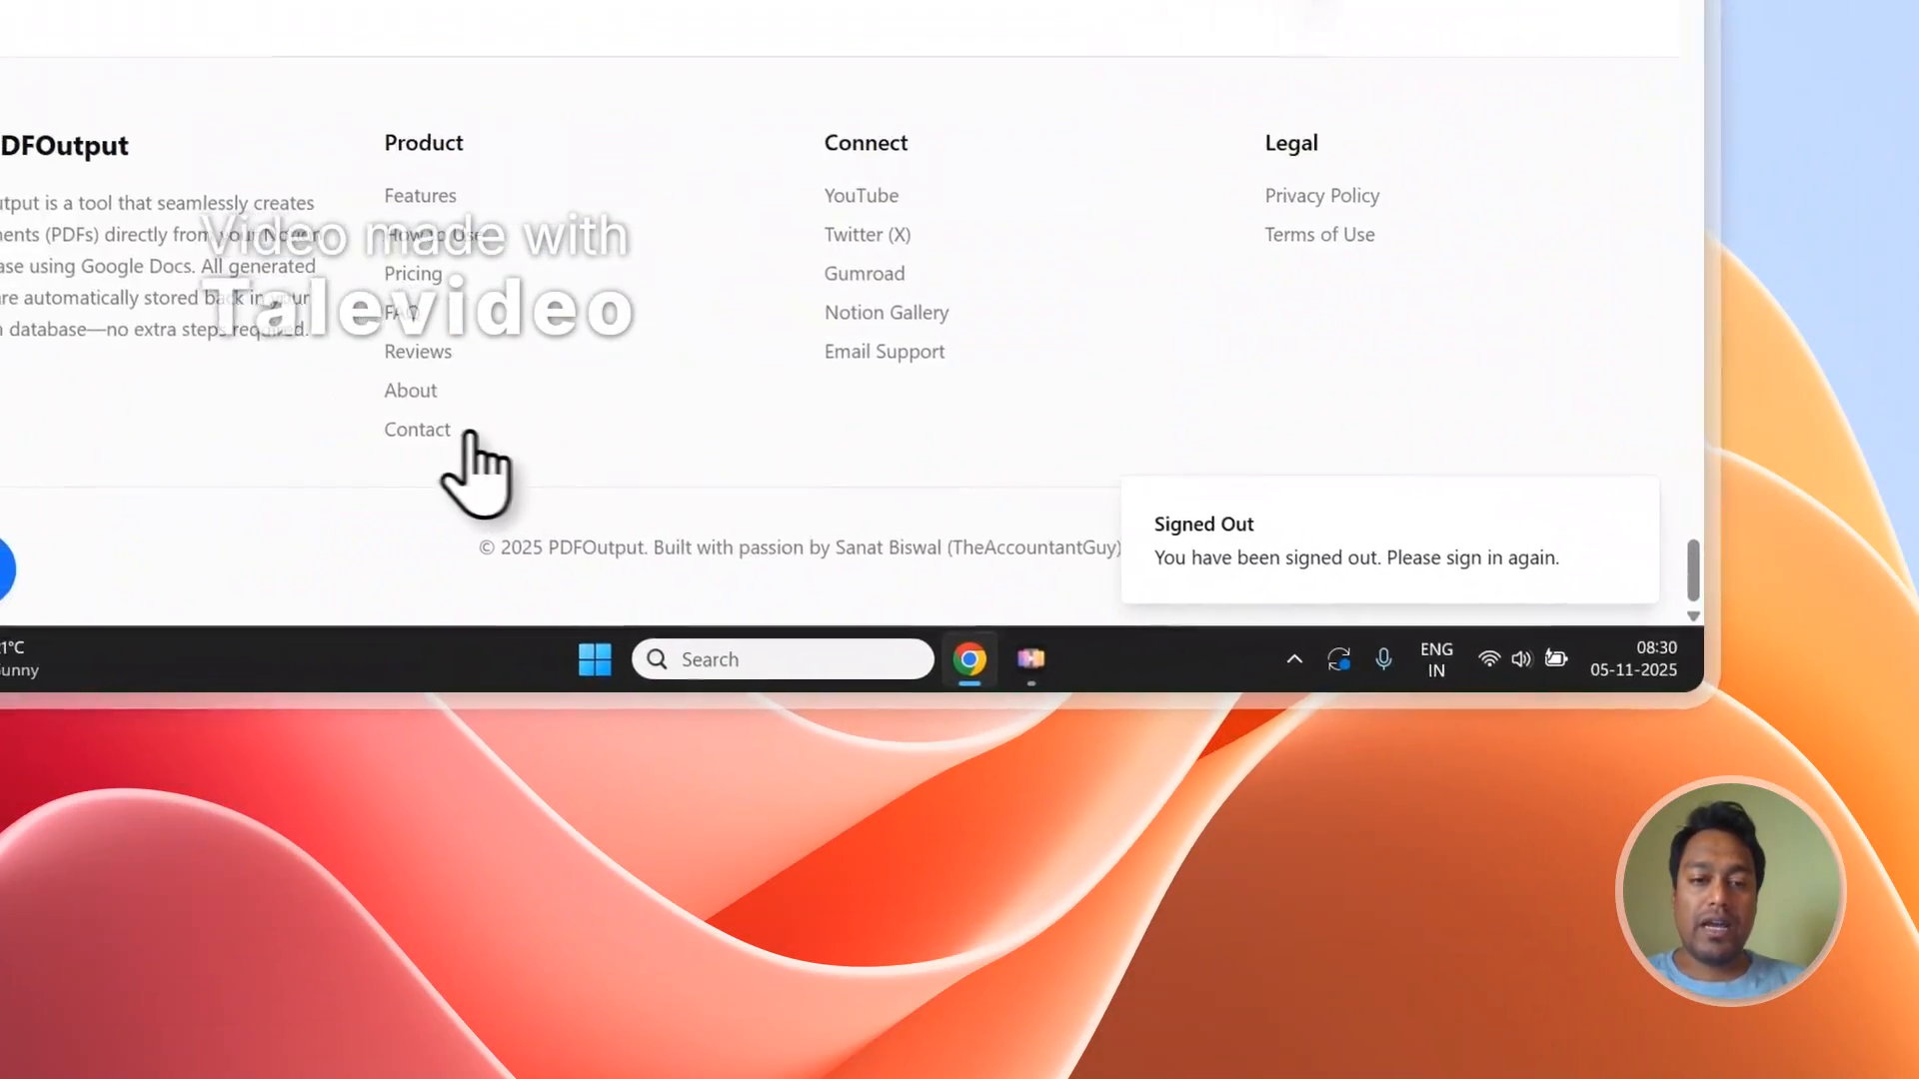
click(245, 573)
scroll(567, 352, down, 3)
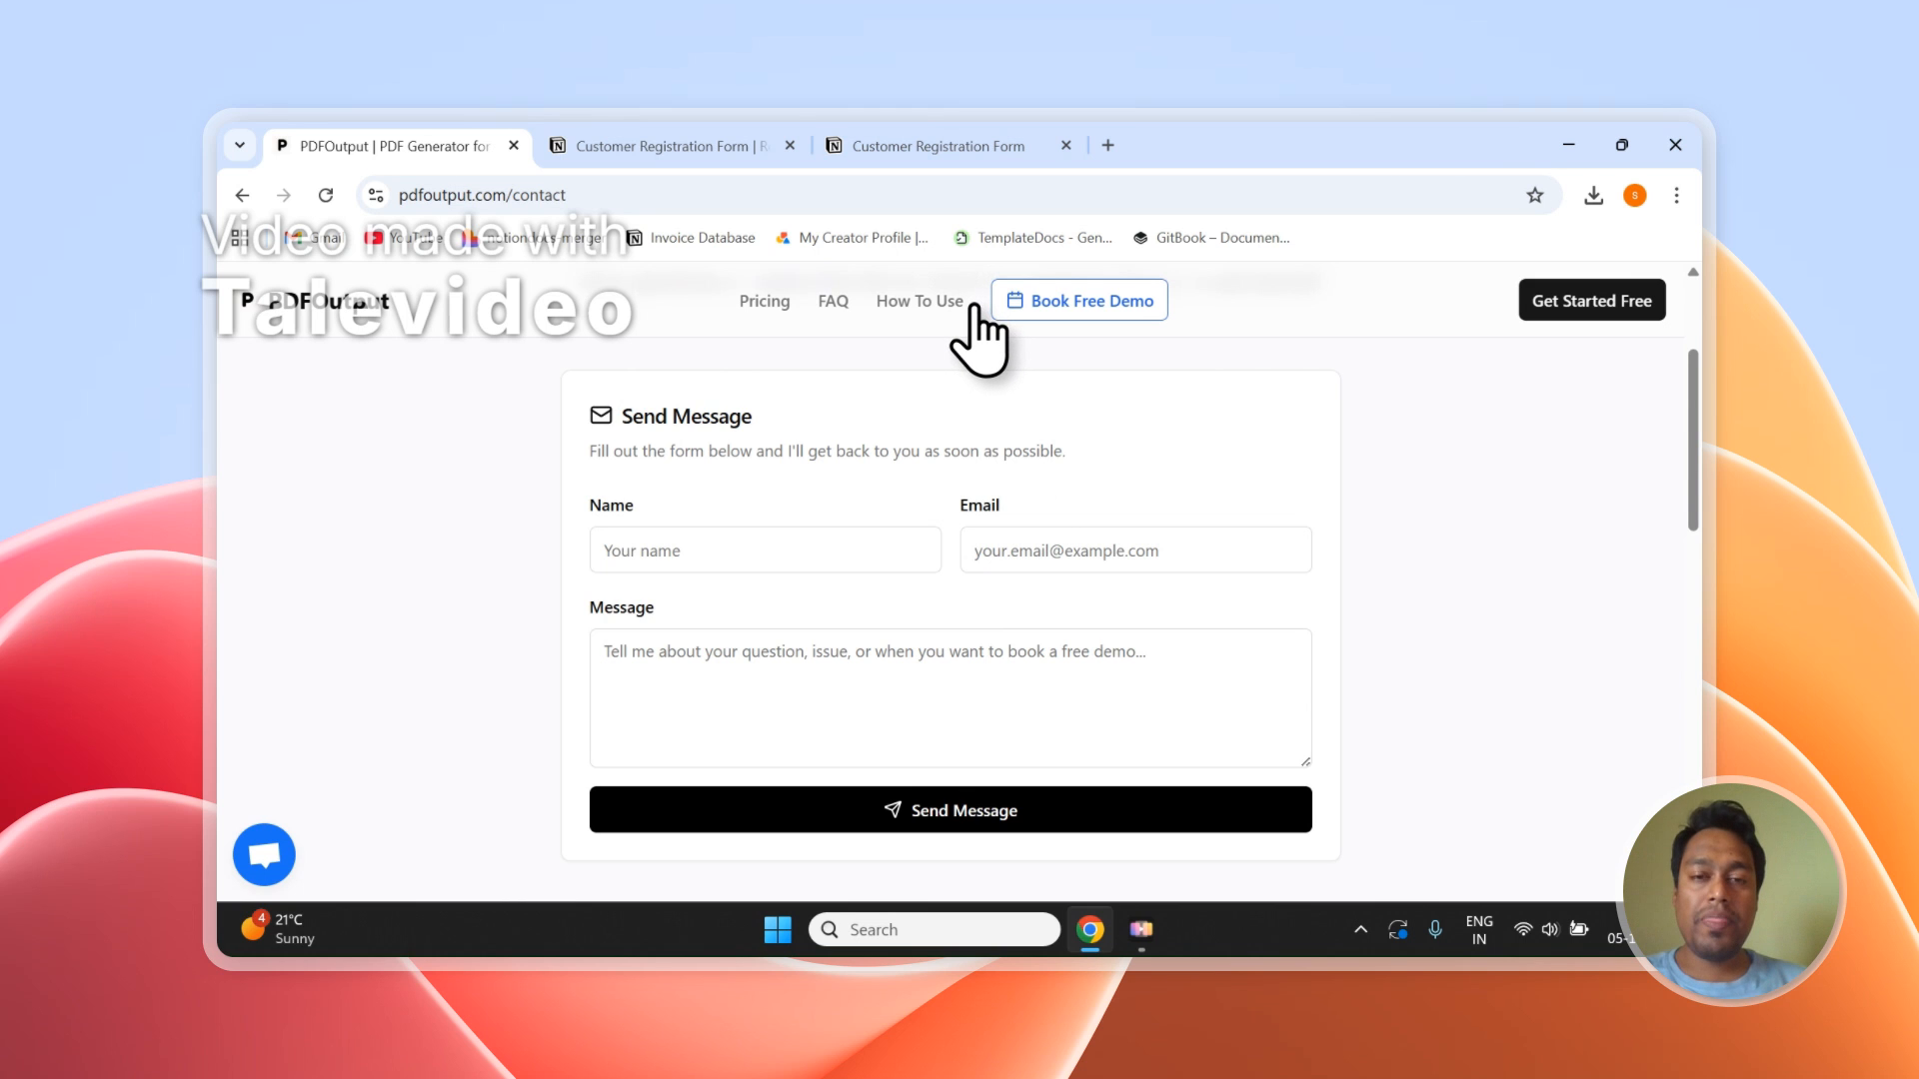
- Check the new row's GeneratePDF status and PDFFiles entry in the Notion responses database, and return to the PDFOutput contact form
click(700, 146)
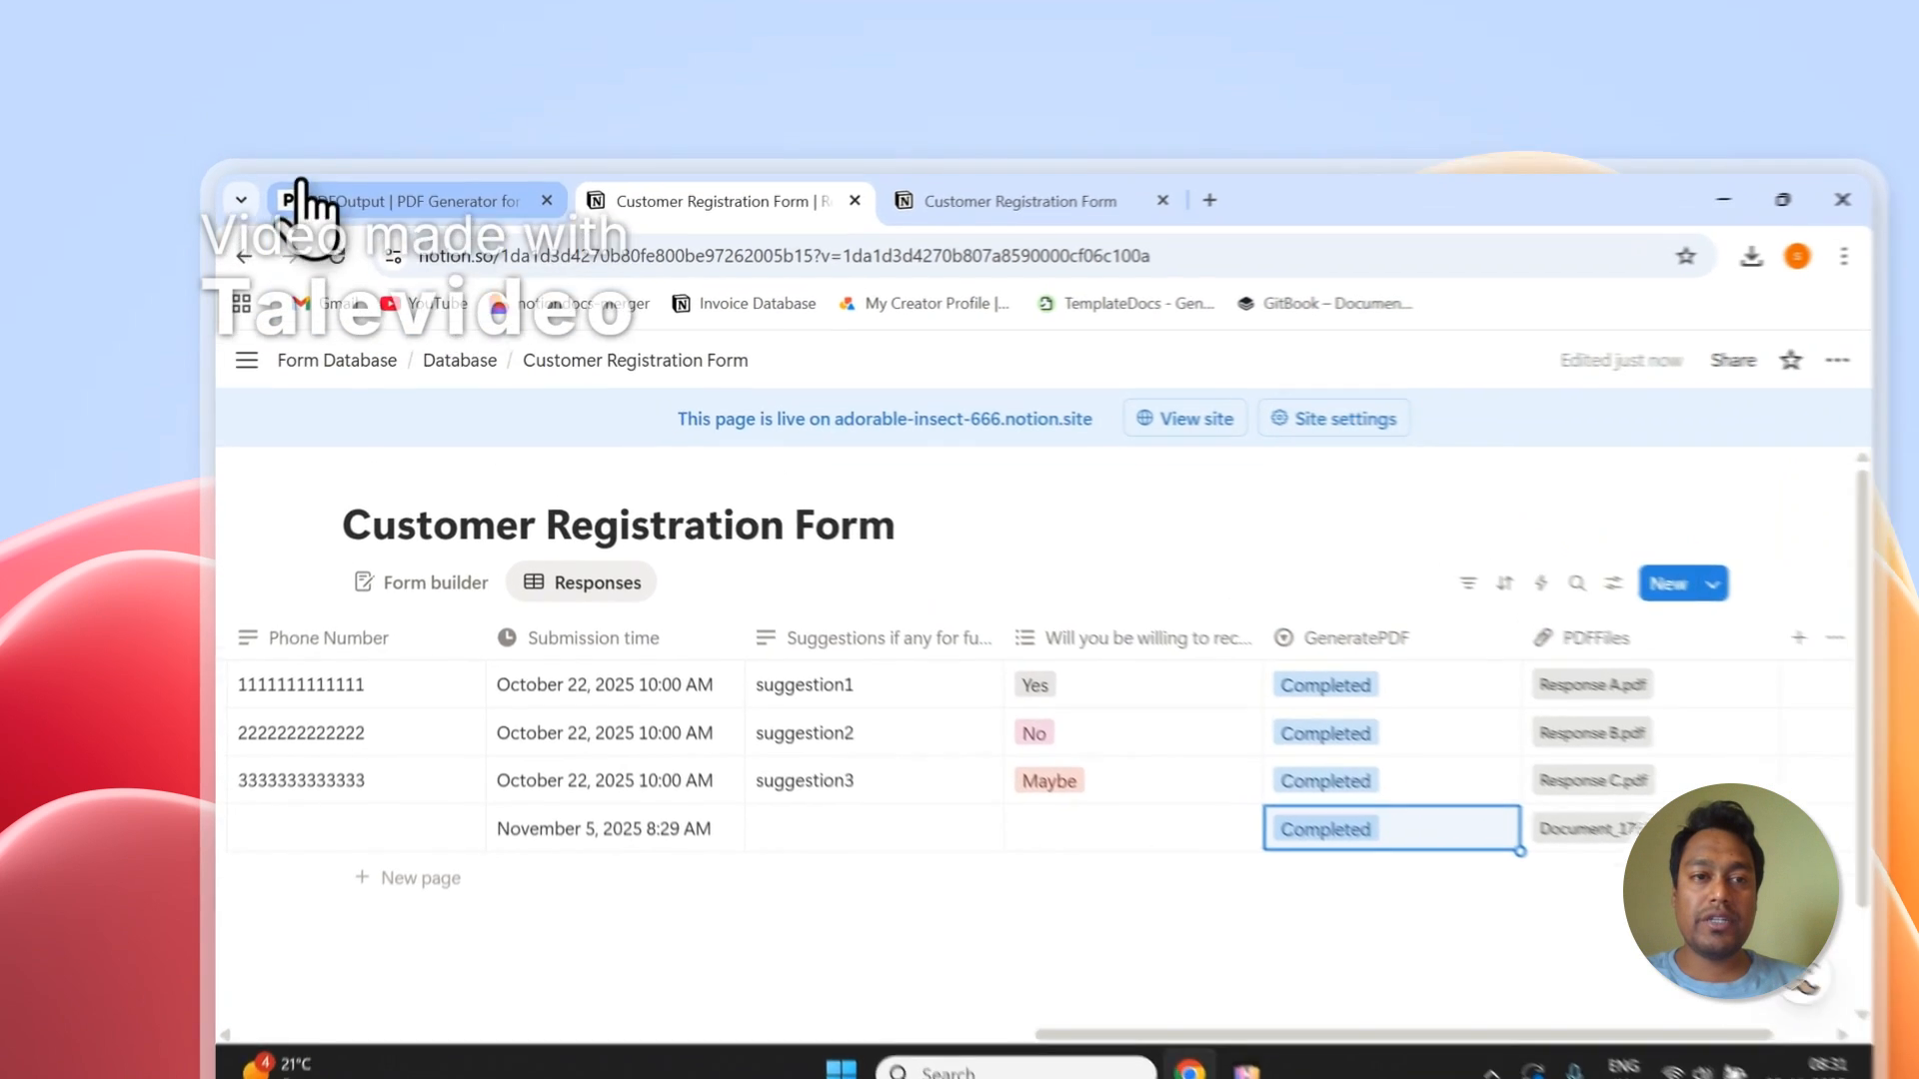
click(318, 148)
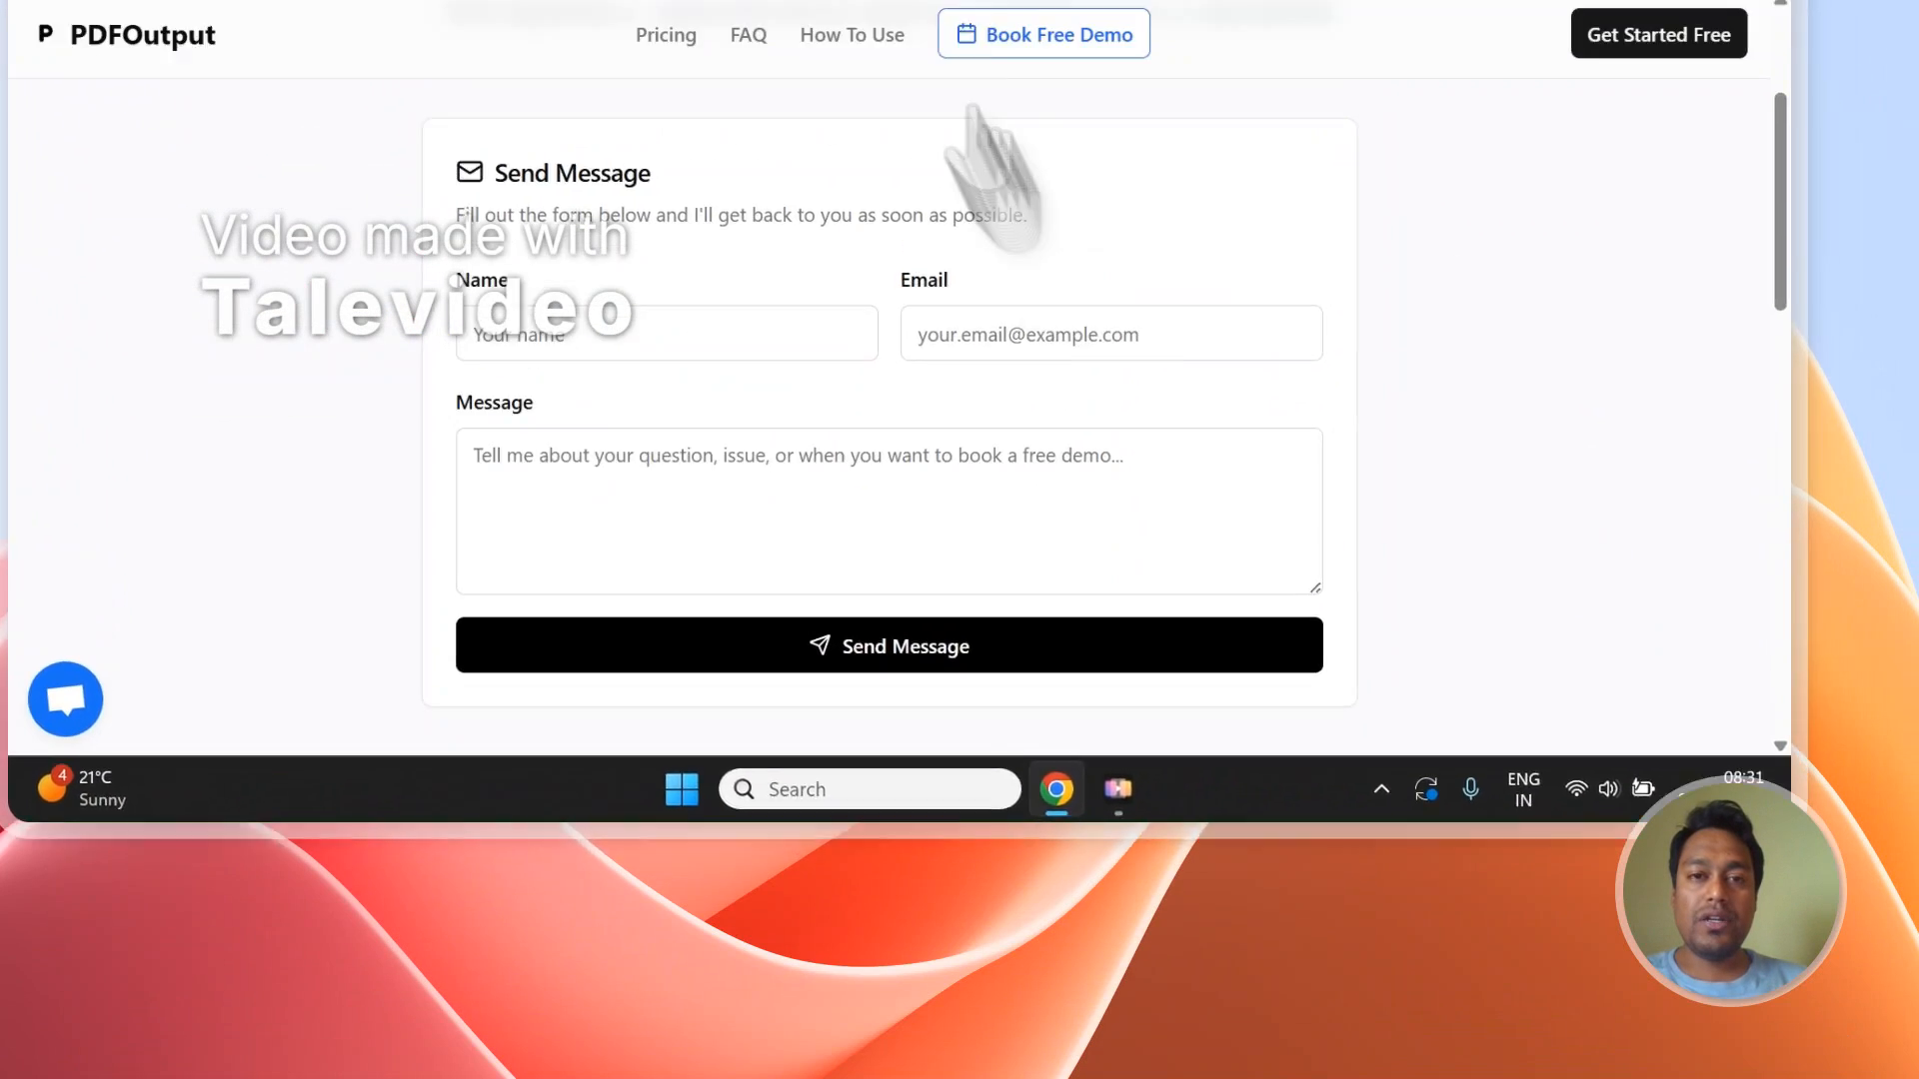
click(700, 228)
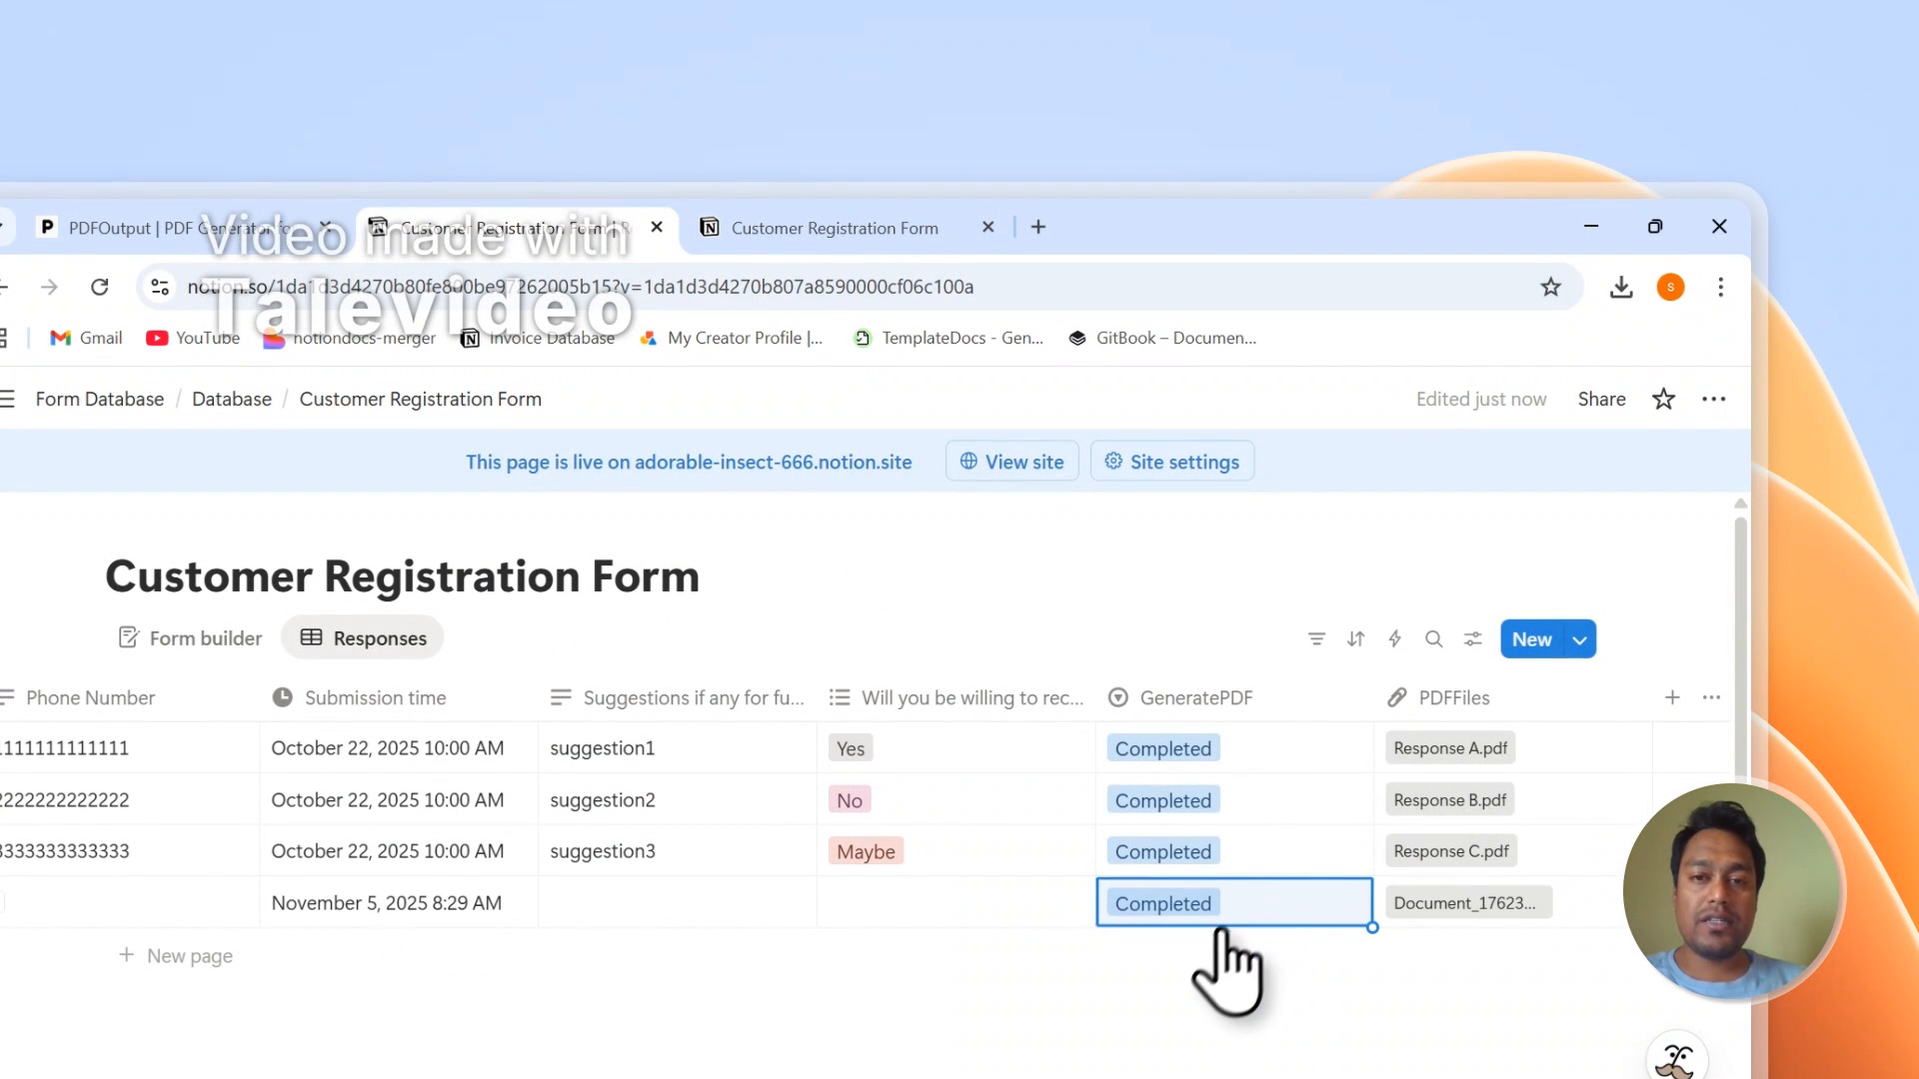
click(290, 230)
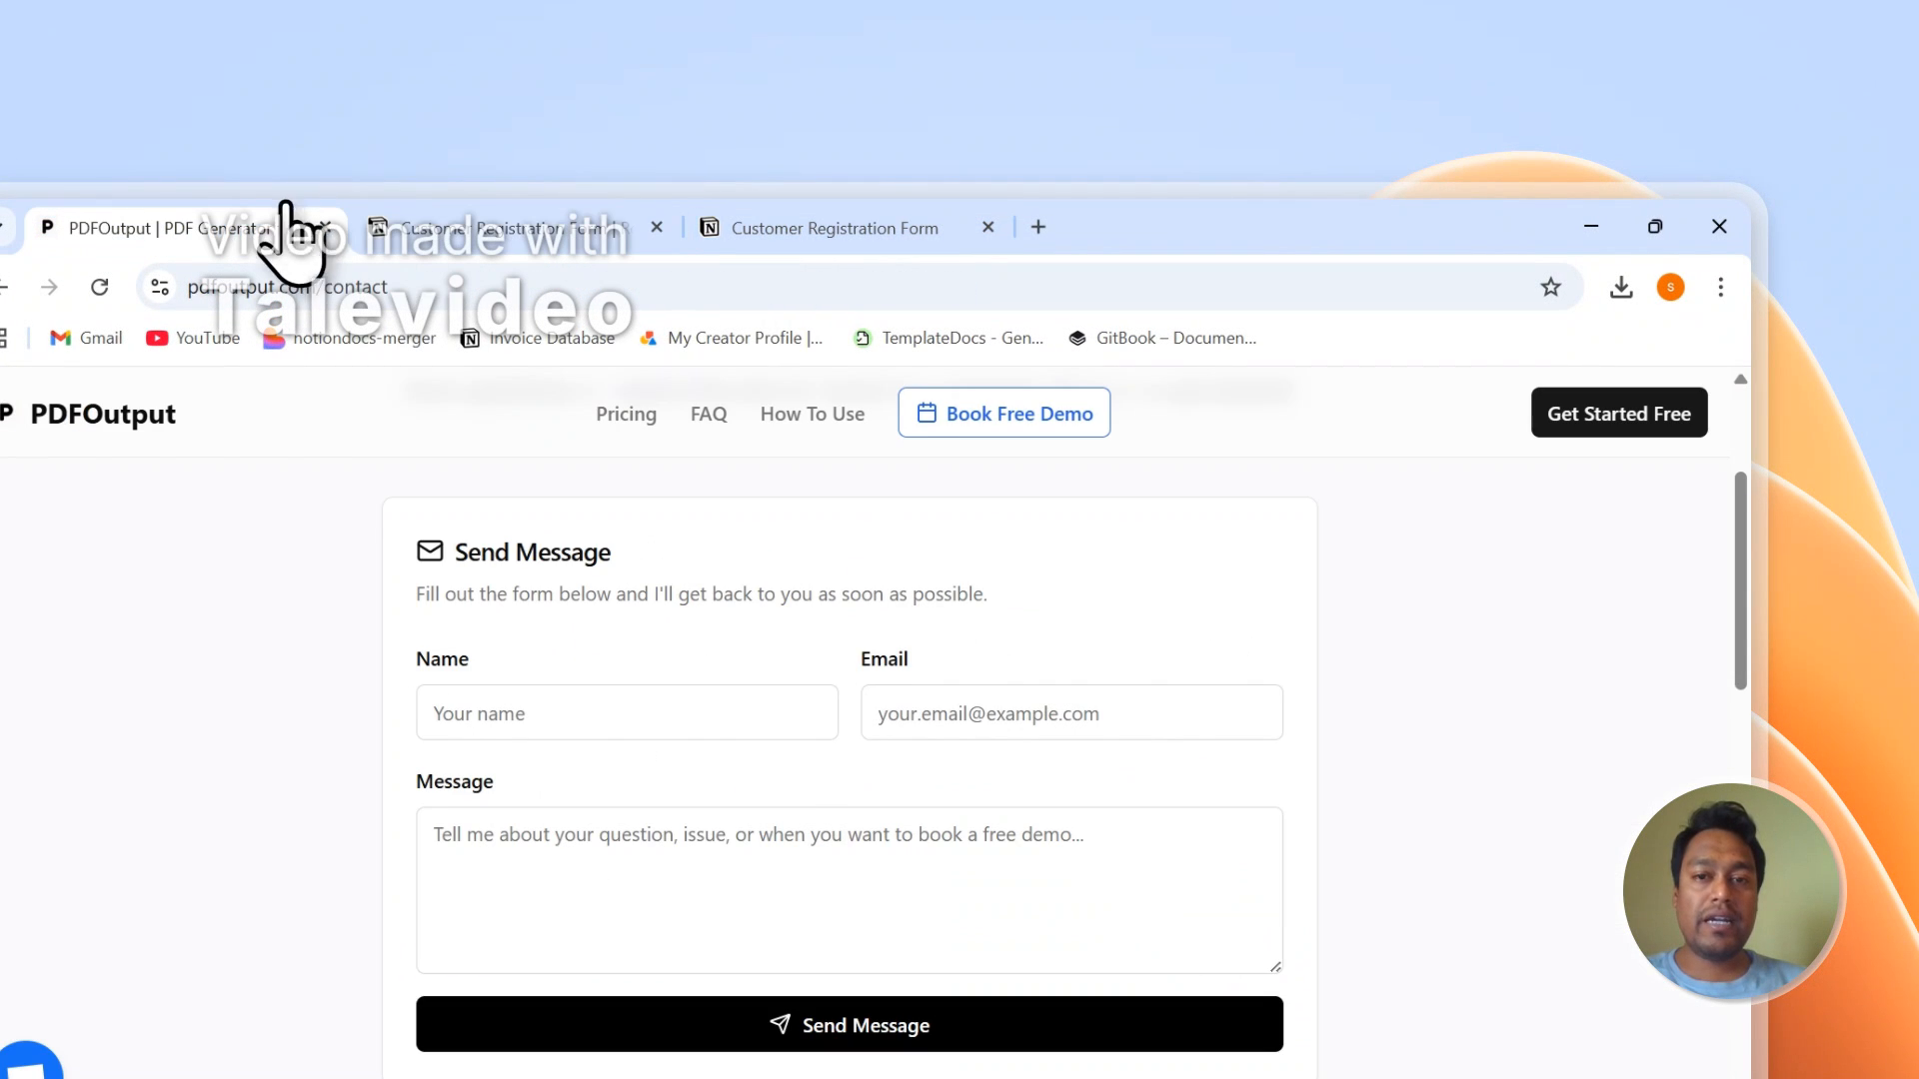